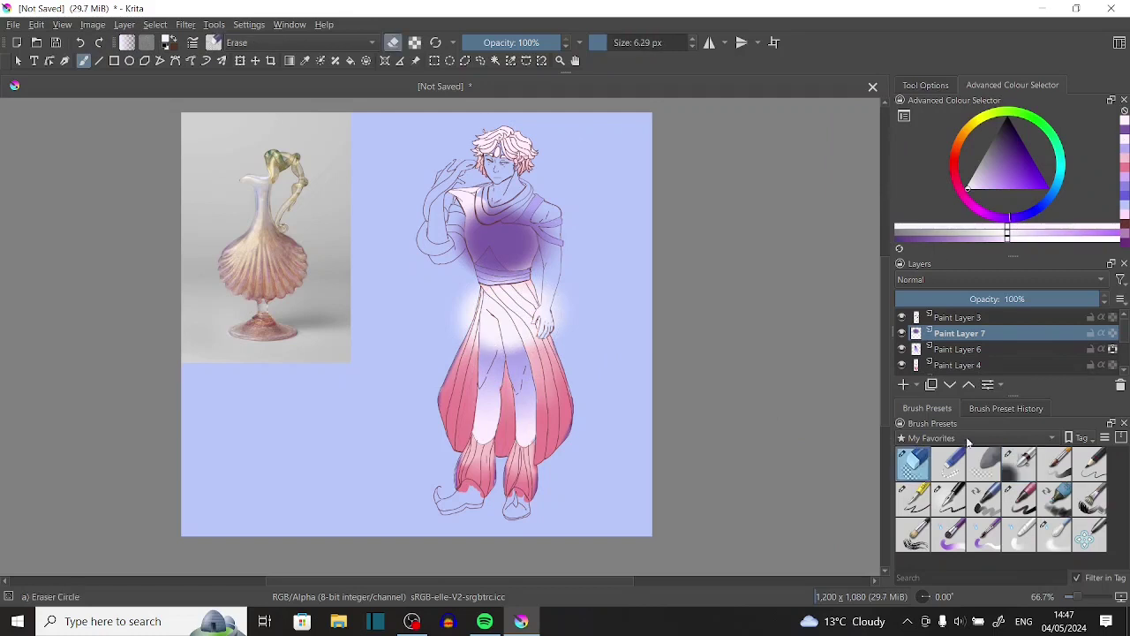
Erase the airbrush overspill around the bodice, waist and hips on Paint Layer 7 with the circular eraser.
click(913, 462)
mouse_move(495, 212)
mouse_down()
mouse_move(521, 238)
mouse_move(460, 265)
mouse_up()
mouse_move(459, 221)
mouse_down()
mouse_move(481, 256)
mouse_move(538, 255)
mouse_move(459, 256)
mouse_up()
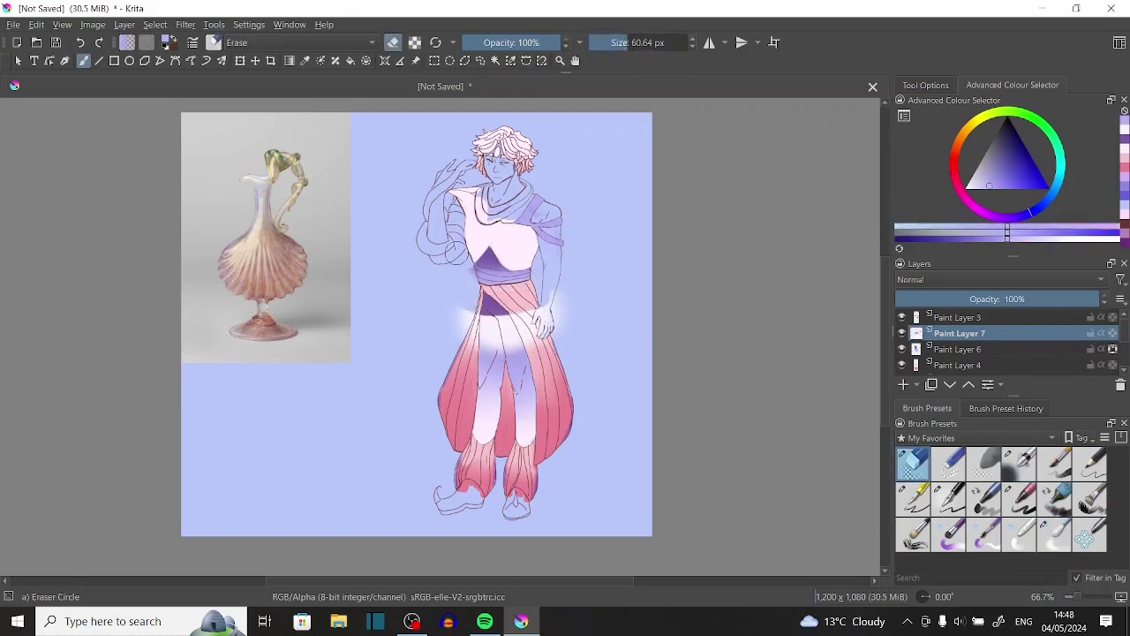
drag(464, 309, 530, 353)
drag(459, 340, 556, 300)
Lock the transparency of Paint Layer 7 and enlarge the Airbrush Soft brush to about 258 px.
key(/)
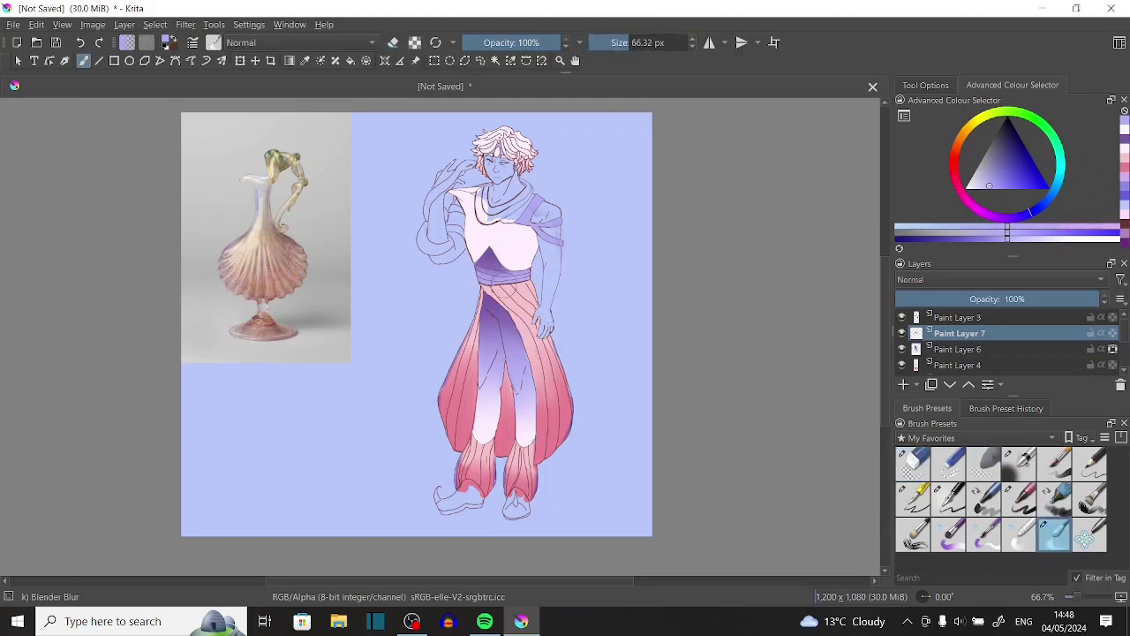
key(/)
click(1019, 462)
key(/)
key(/)
click(1015, 349)
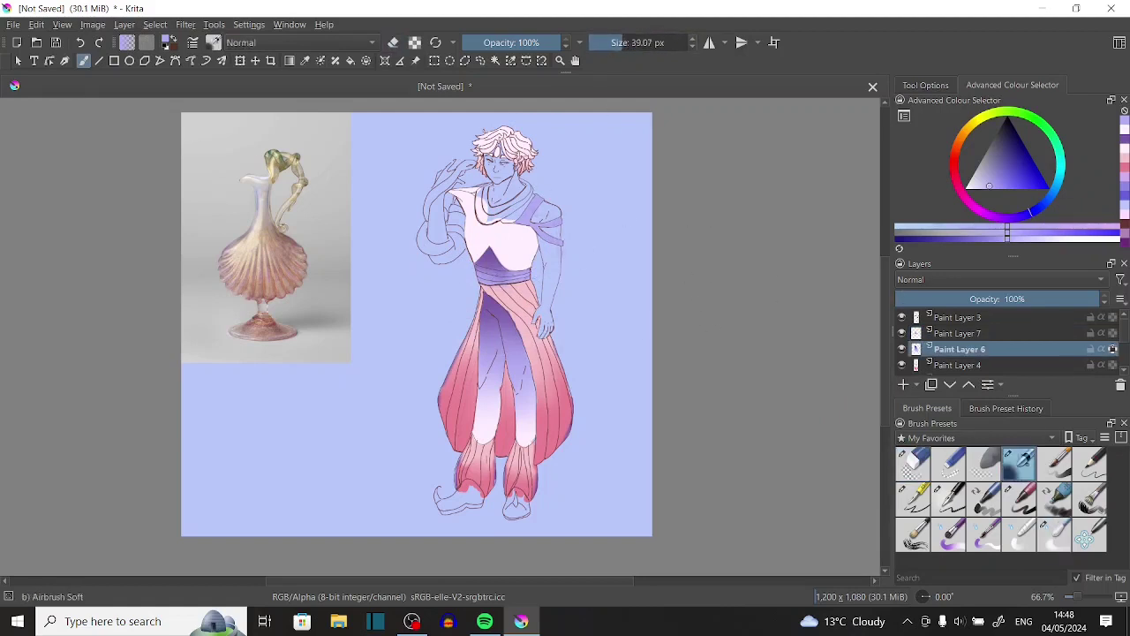
key(Page_Up)
drag(606, 292, 653, 292)
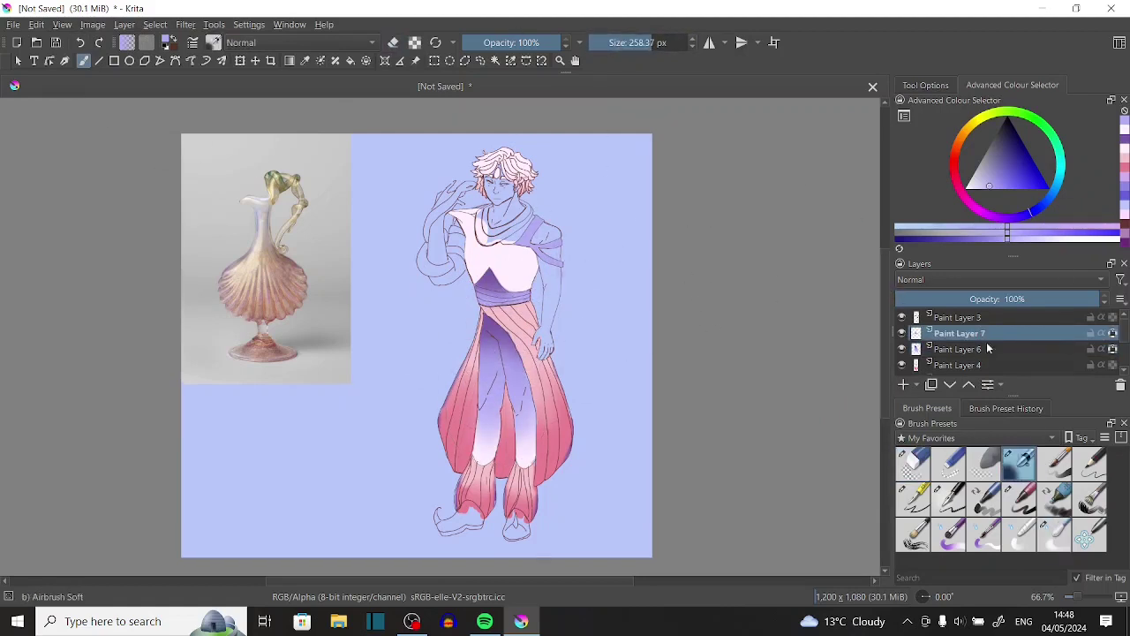
Airbrush a purple gradient over the shoulder straps on a new layer and erase the overspill outside their outlines.
click(903, 385)
mouse_move(547, 221)
mouse_down()
mouse_move(580, 202)
mouse_move(601, 248)
mouse_up()
key(/)
key(1)
mouse_move(706, 230)
mouse_down()
mouse_move(583, 194)
mouse_move(586, 234)
mouse_up()
key(bracketleft)
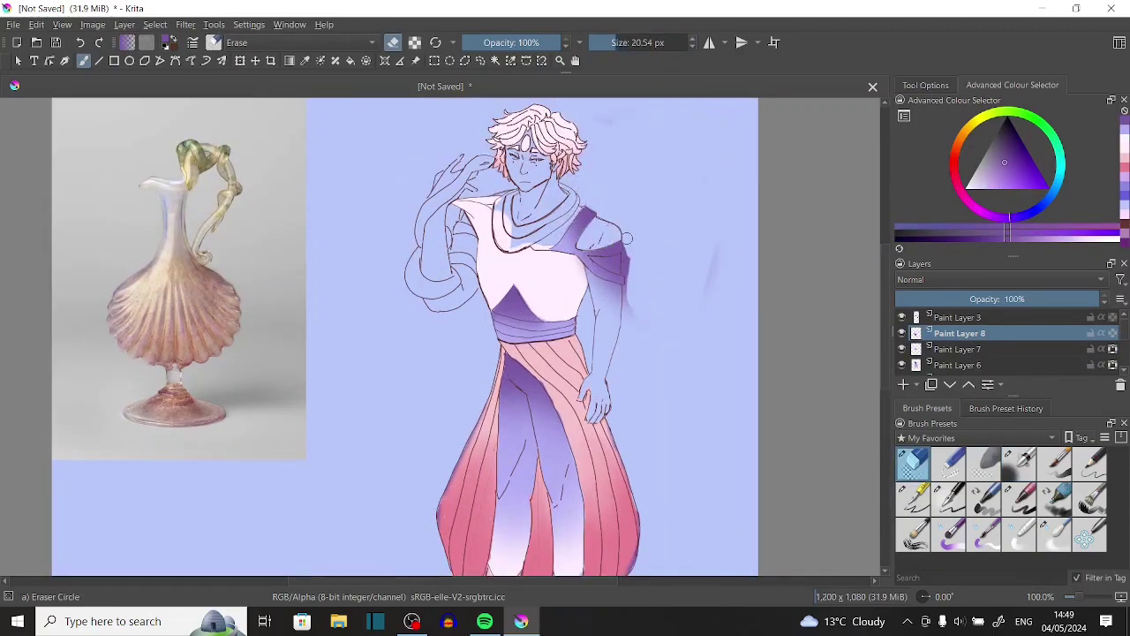
drag(618, 42, 608, 43)
drag(618, 261, 628, 270)
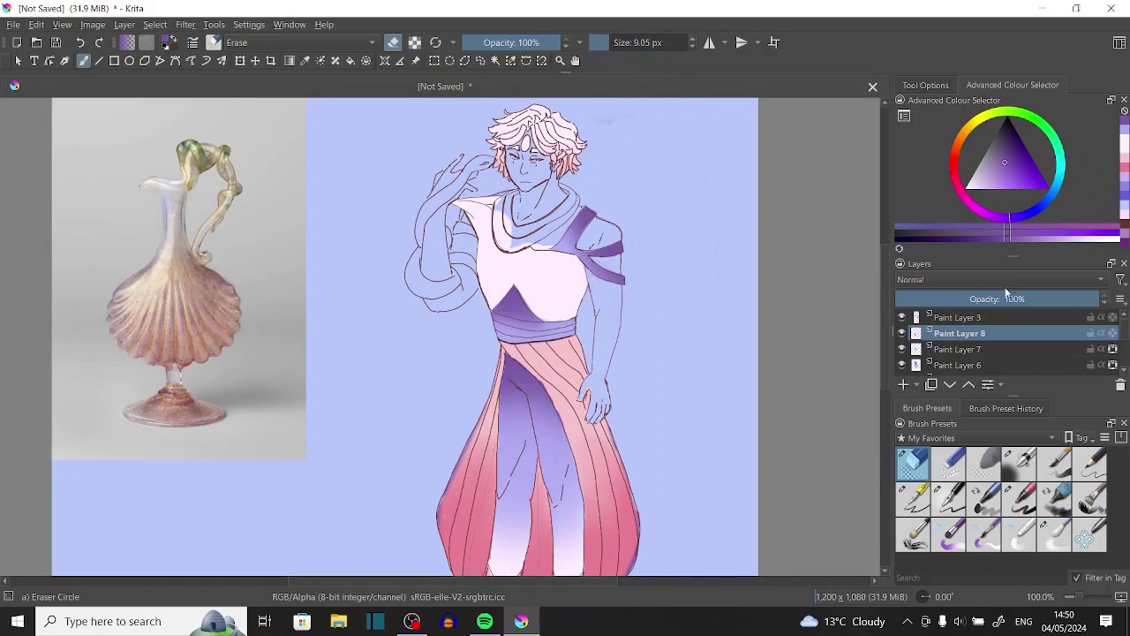
Merge the clothing layers Paint Layer 8, 7 and 6 down into Paint Layer 4.
click(124, 24)
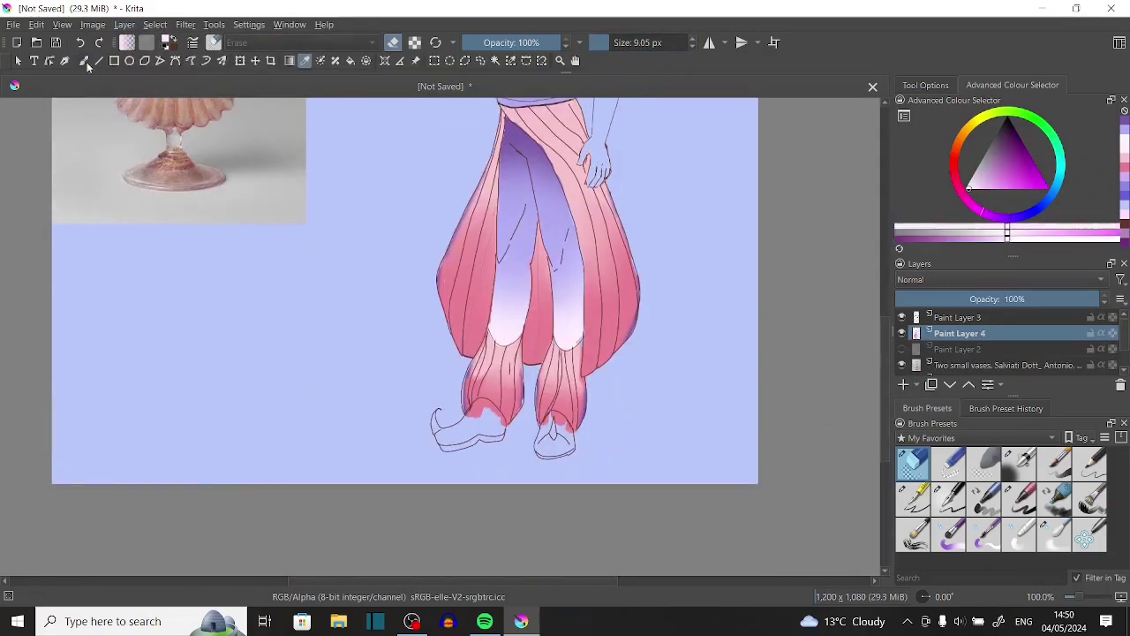
click(85, 62)
key(slash)
key(slash)
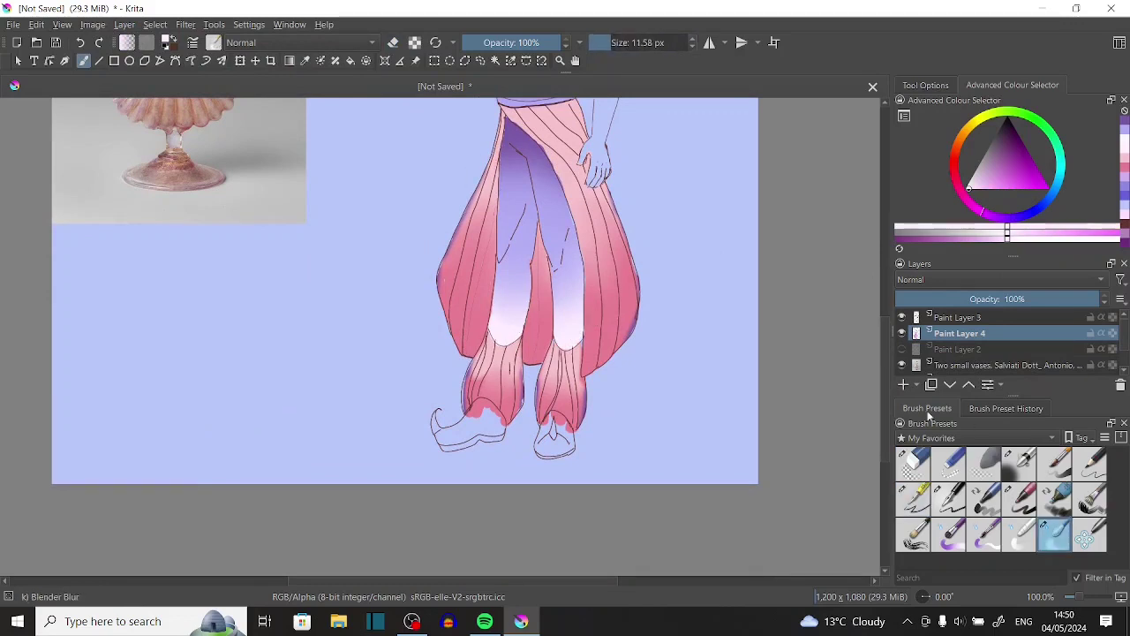
Paint both shoes light lilac on a new layer above Paint Layer 4 and erase the colour outside their outlines.
key(x)
key(slash)
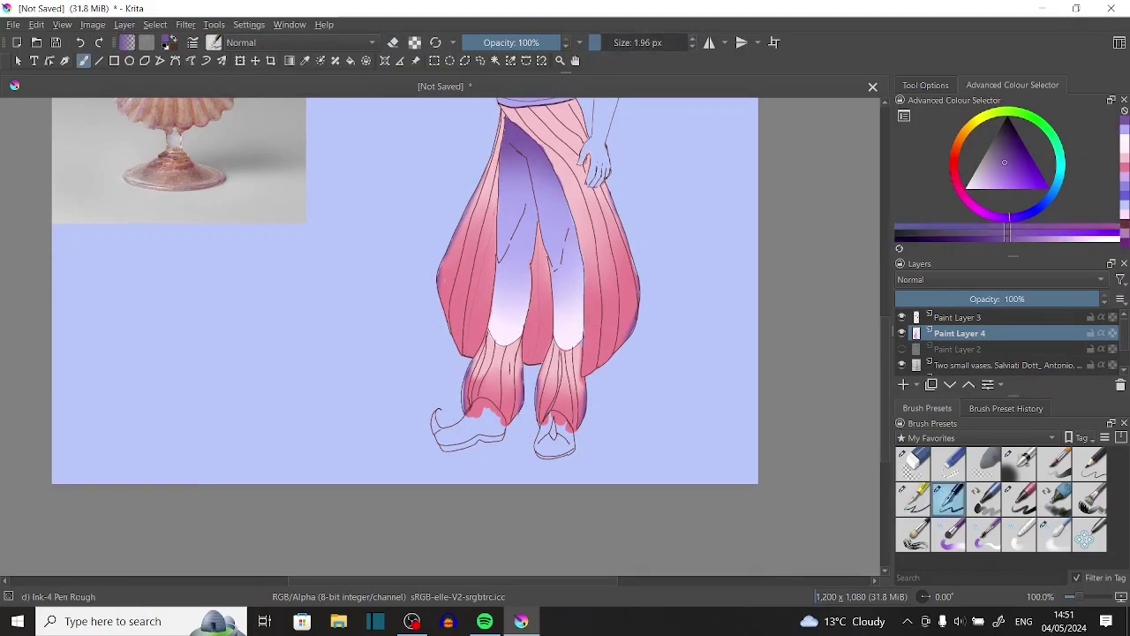
key(Insert)
ctrl+click(430, 218)
key(slash)
mouse_move(477, 408)
mouse_down()
mouse_move(450, 432)
mouse_move(495, 422)
mouse_move(558, 442)
mouse_up()
key(slash)
Lock the shoe layer's transparency and shade the lower parts of both shoes dark purple with a large Airbrush Soft brush.
scroll(397, 309, up, 1)
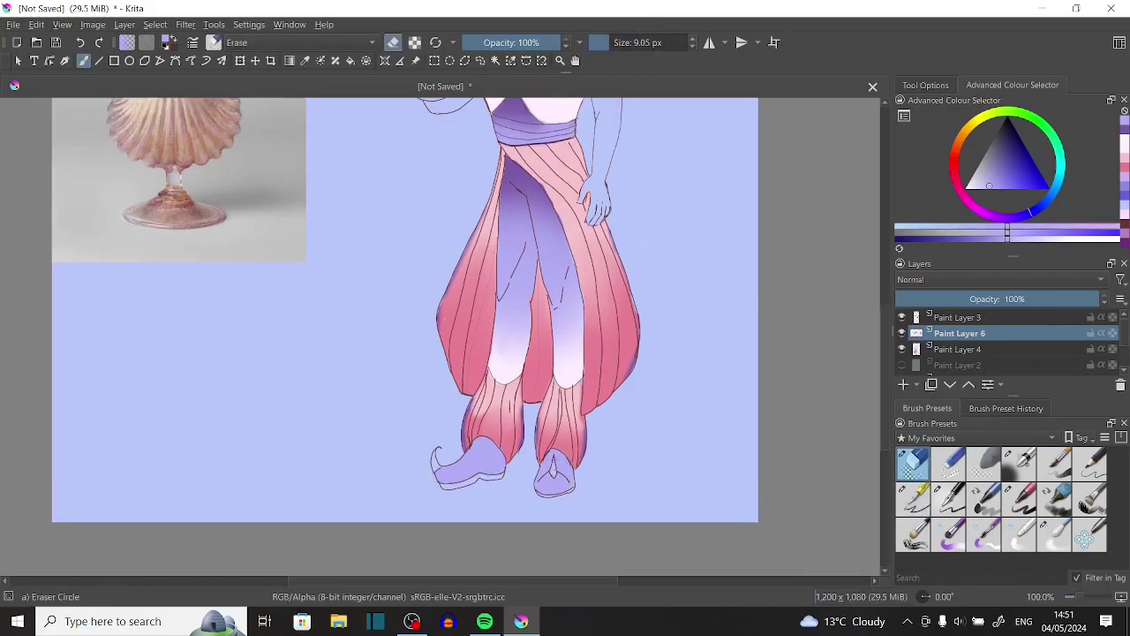
drag(459, 464, 556, 468)
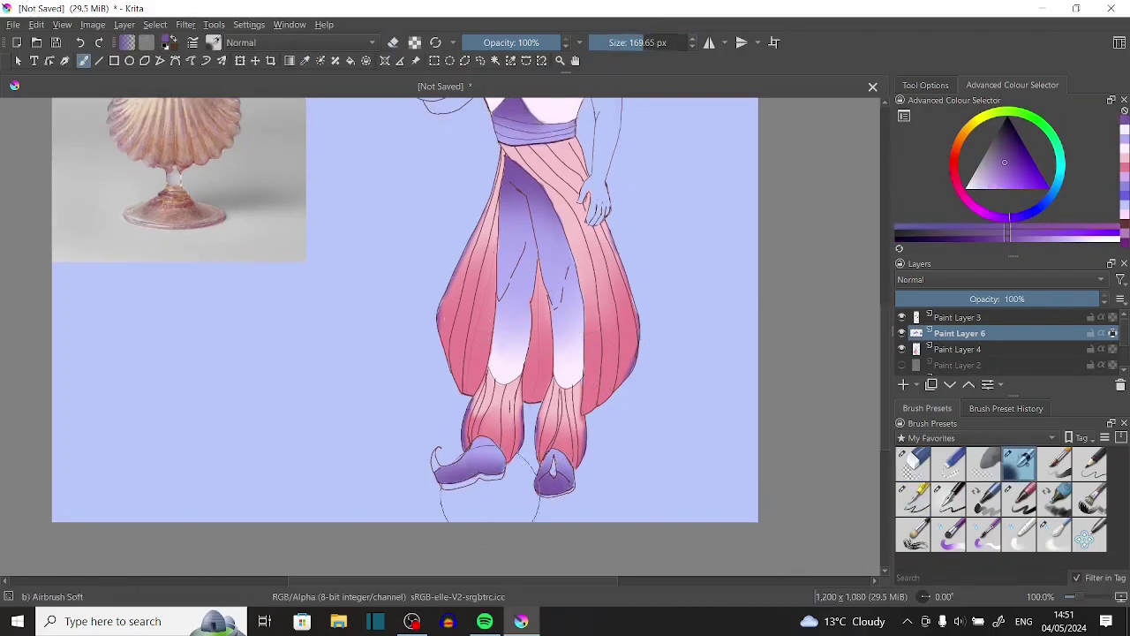
key(slash)
Paint the soles, curled toe and front detail of the shoes near-white on Paint Layer 4 with the Ink-3 Gpen brush.
scroll(439, 525, up, 2)
key(e)
drag(441, 424, 473, 433)
drag(424, 353, 578, 411)
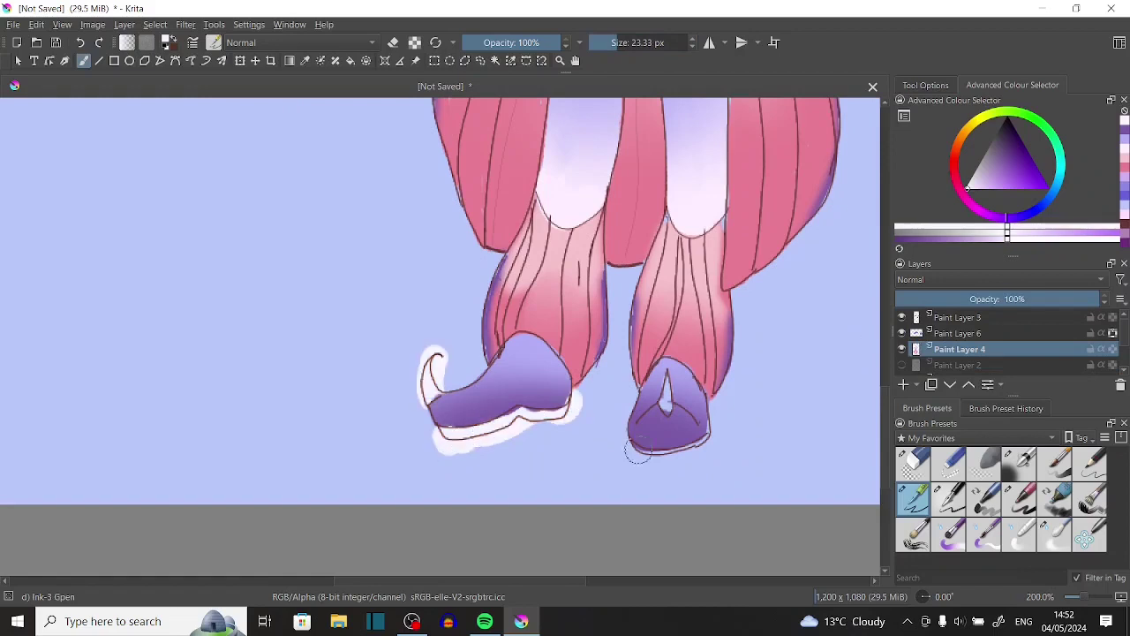
drag(623, 455, 724, 433)
drag(664, 392, 667, 412)
Paint the shoe soles and curled toe light grey on Paint Layer 4 with the Ink-4 Pen Rough brush.
click(1054, 535)
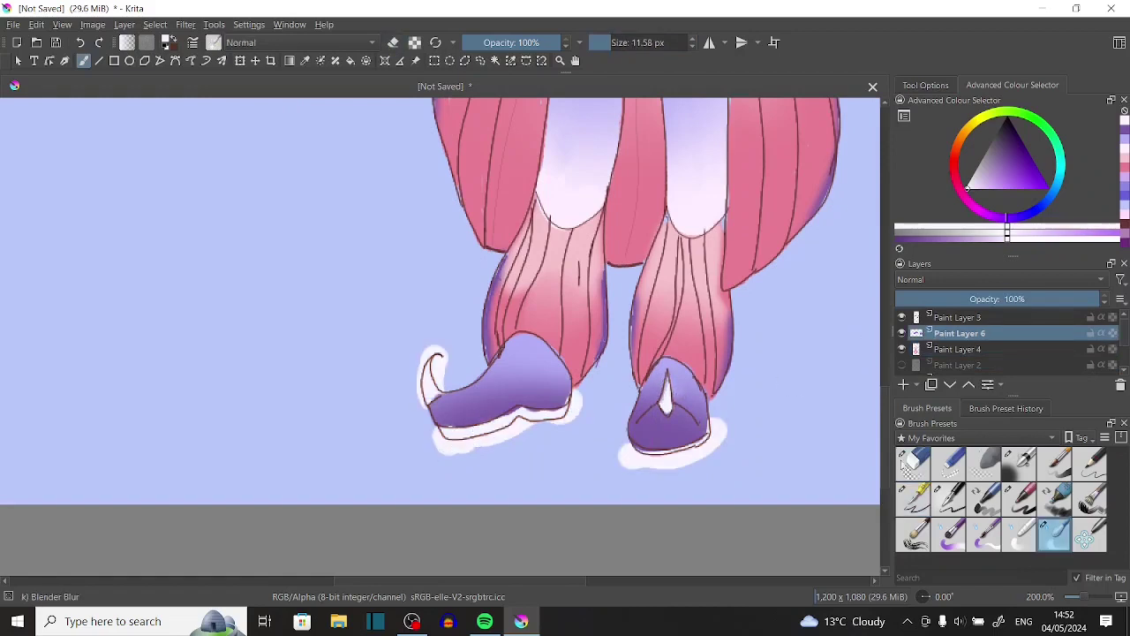
key(slash)
click(953, 349)
click(948, 496)
ctrl+click(678, 391)
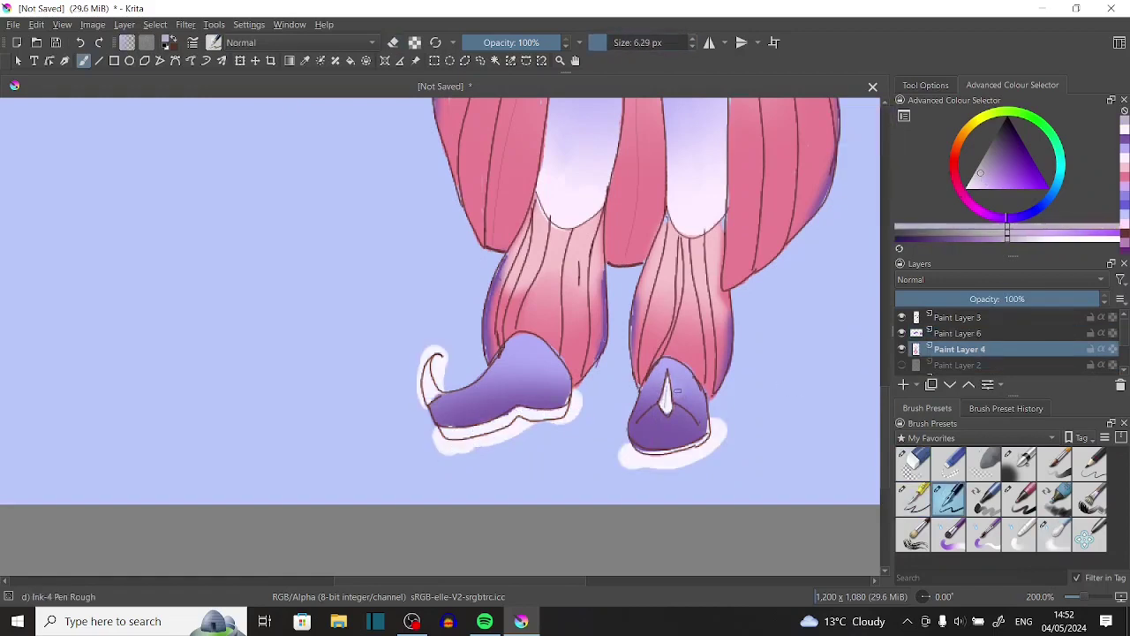
mouse_move(429, 362)
mouse_down()
mouse_move(481, 428)
mouse_move(541, 422)
mouse_up()
Paint the shoes' front detail, soles and curled toe, plus the ear ornament, in a light golden orange.
ctrl+click(666, 401)
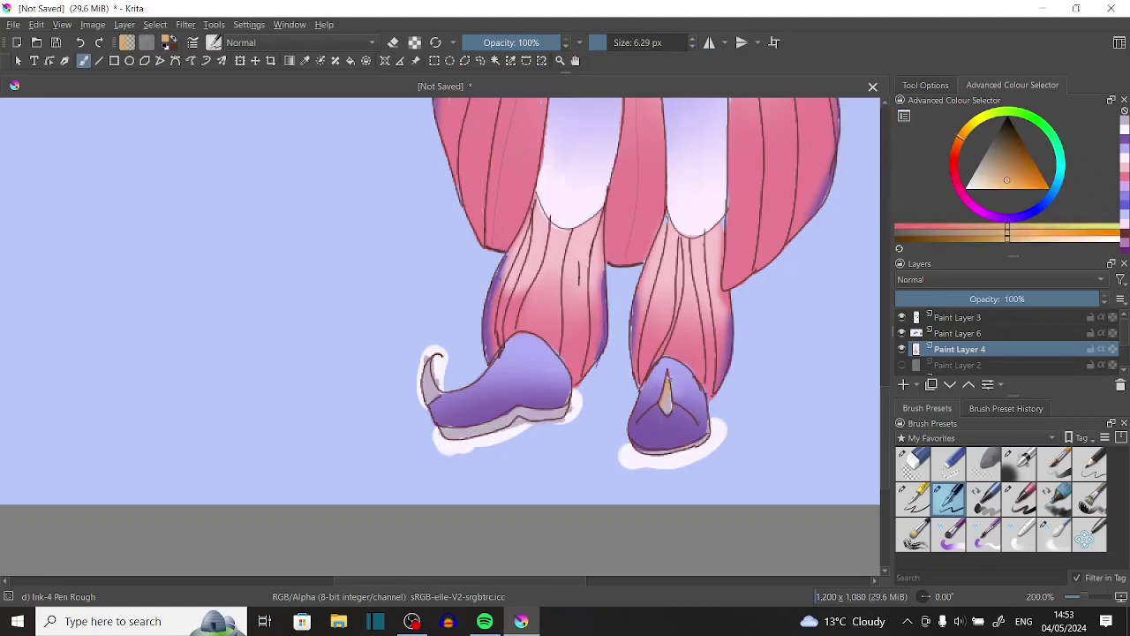
drag(664, 389, 668, 412)
drag(431, 358, 540, 420)
scroll(442, 336, up, 10)
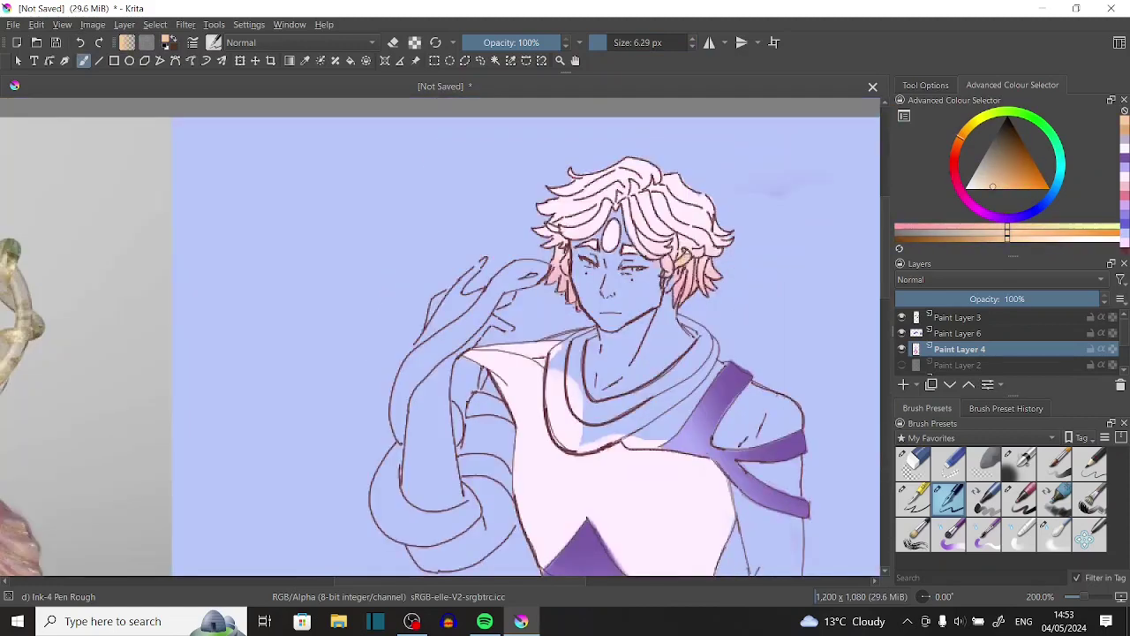
Erase the near-white overspill around the soles and toes of both shoes.
scroll(441, 336, down, 9)
key(slash)
mouse_move(718, 466)
mouse_down()
mouse_move(717, 495)
mouse_move(633, 521)
mouse_up()
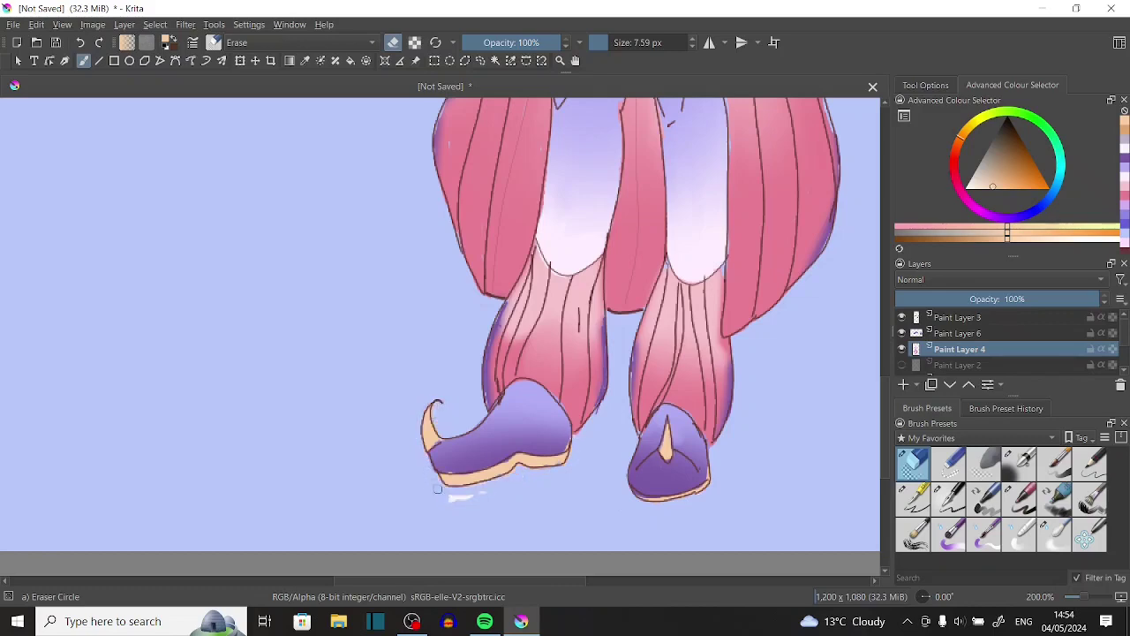
key(1)
key(minus)
Paint the face, neck, arms and hands in a pale pinkish skin tone on a new layer beneath Paint Layer 4.
key(Insert)
key(1)
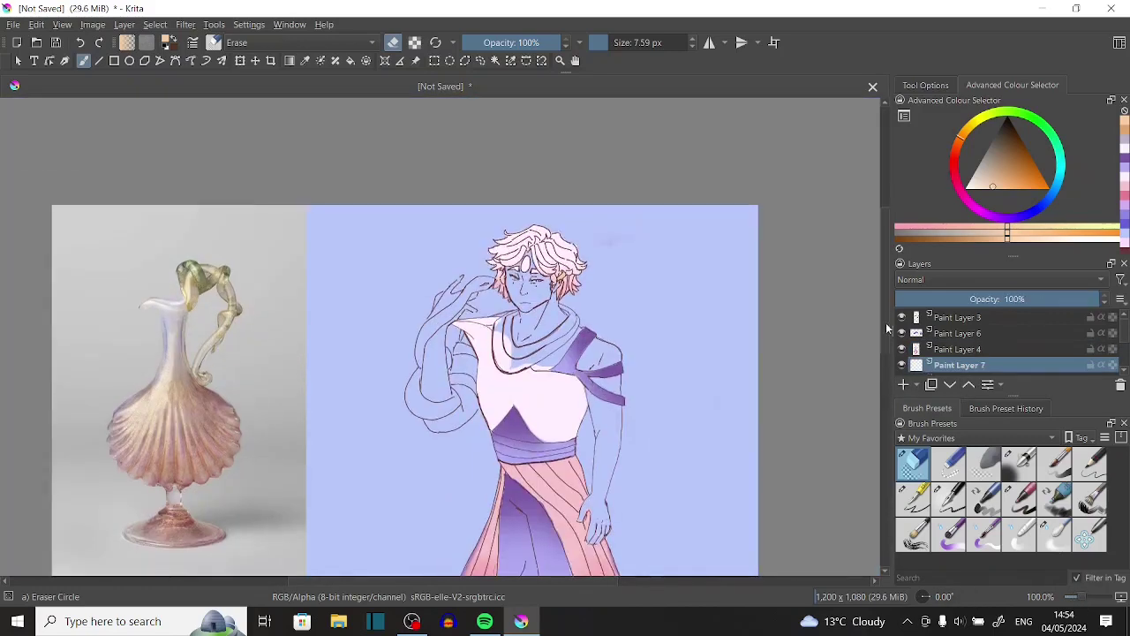
scroll(888, 328, down, 4)
click(913, 499)
click(989, 191)
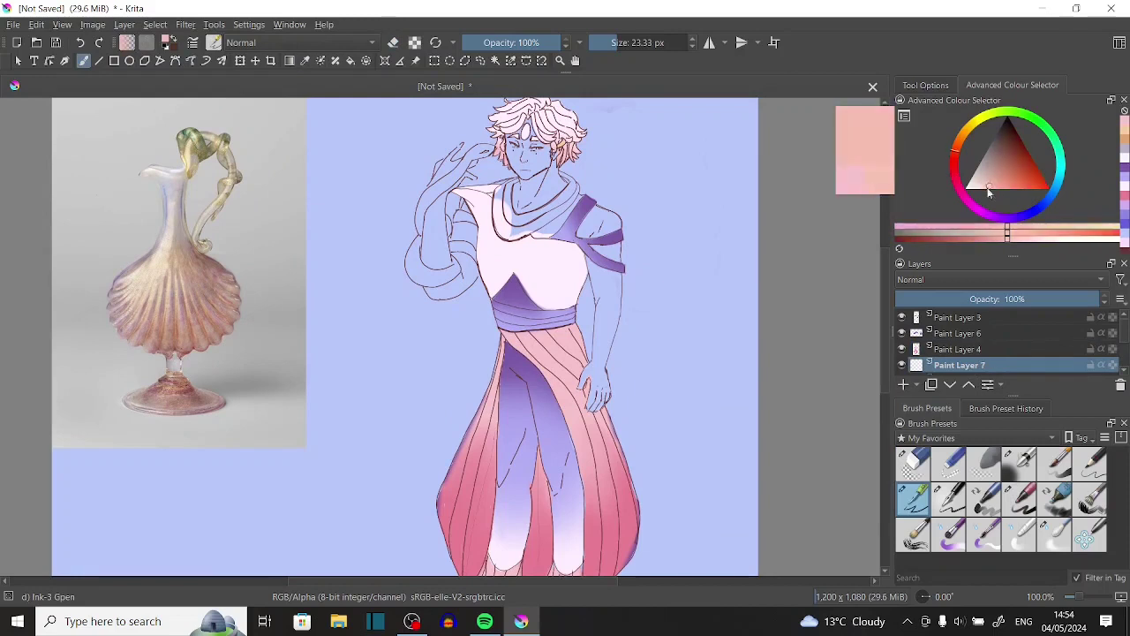
drag(1015, 159, 970, 188)
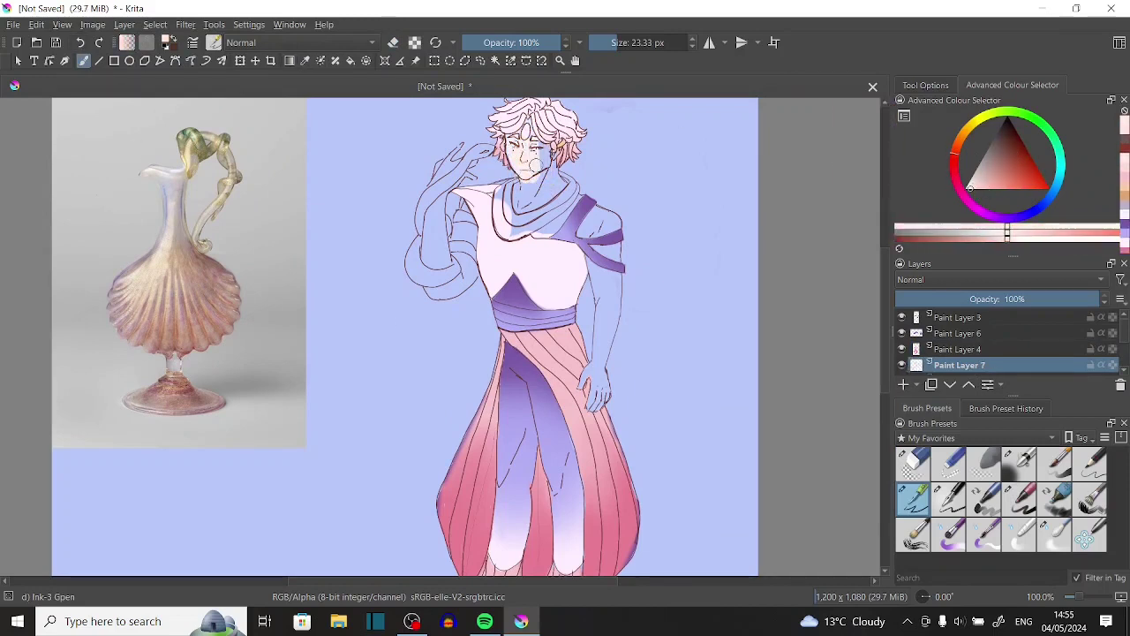
mouse_move(535, 165)
mouse_down()
mouse_move(529, 194)
mouse_move(600, 229)
mouse_move(605, 217)
mouse_move(605, 351)
mouse_move(589, 378)
mouse_up()
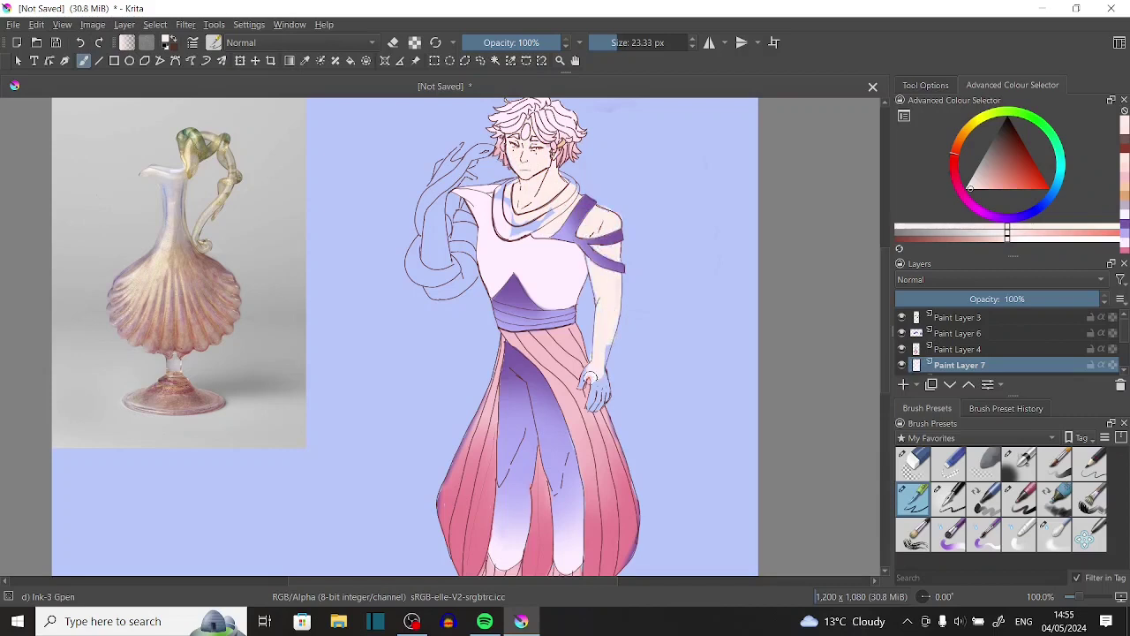
mouse_move(442, 170)
mouse_down()
mouse_move(432, 282)
mouse_move(459, 229)
mouse_up()
Erase the skin colour spilling outside the figure's outlines and lock the transparency of Paint Layer 7.
key(/)
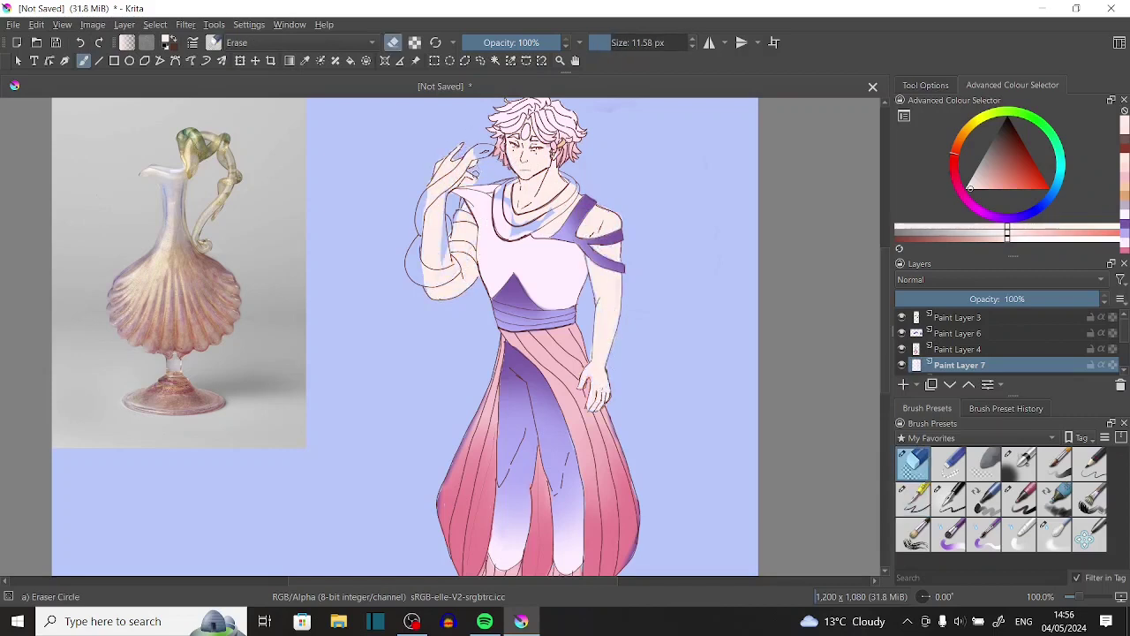
key(/)
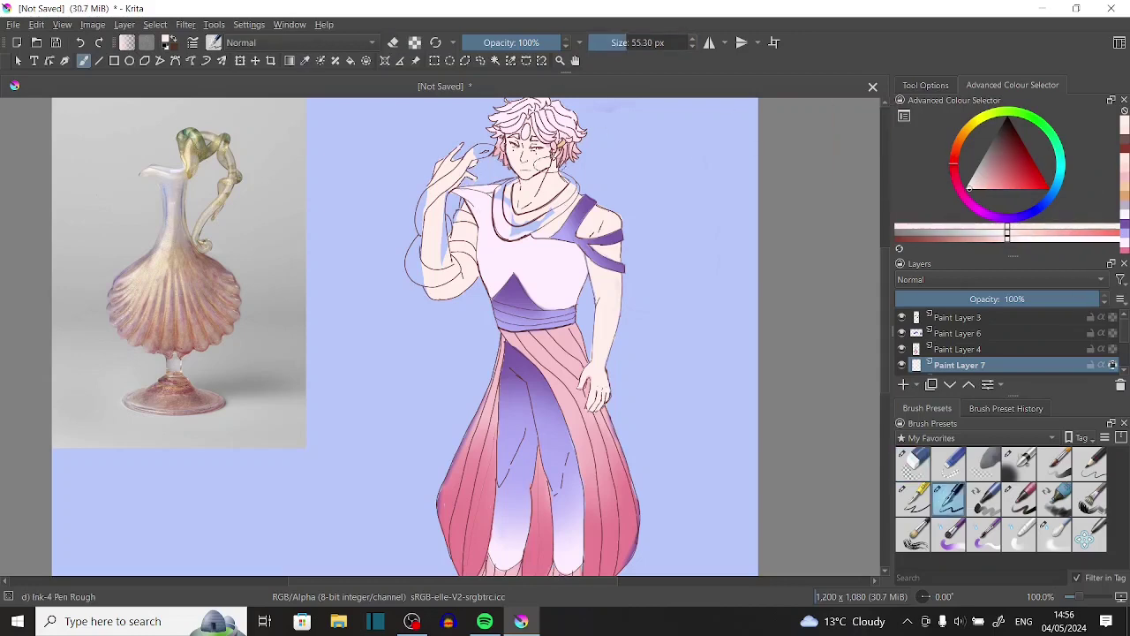
key(plus)
key(/)
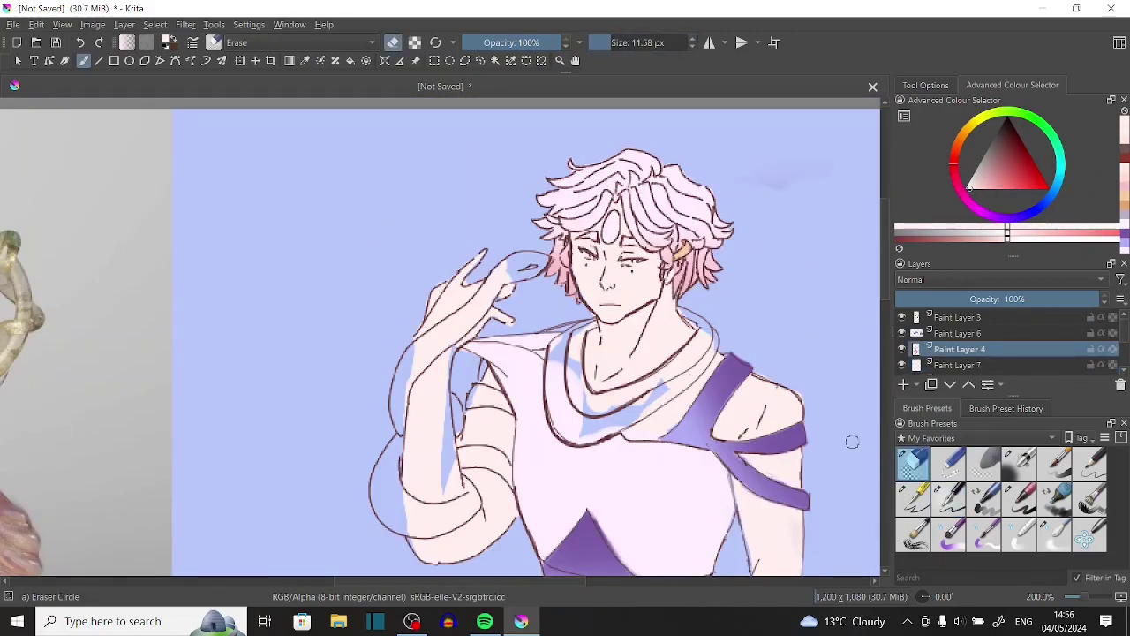
Paint the snake's coils around the neck pale yellow on a new layer above Paint Layer 6 with Ink-3 Gpen.
click(962, 334)
click(902, 386)
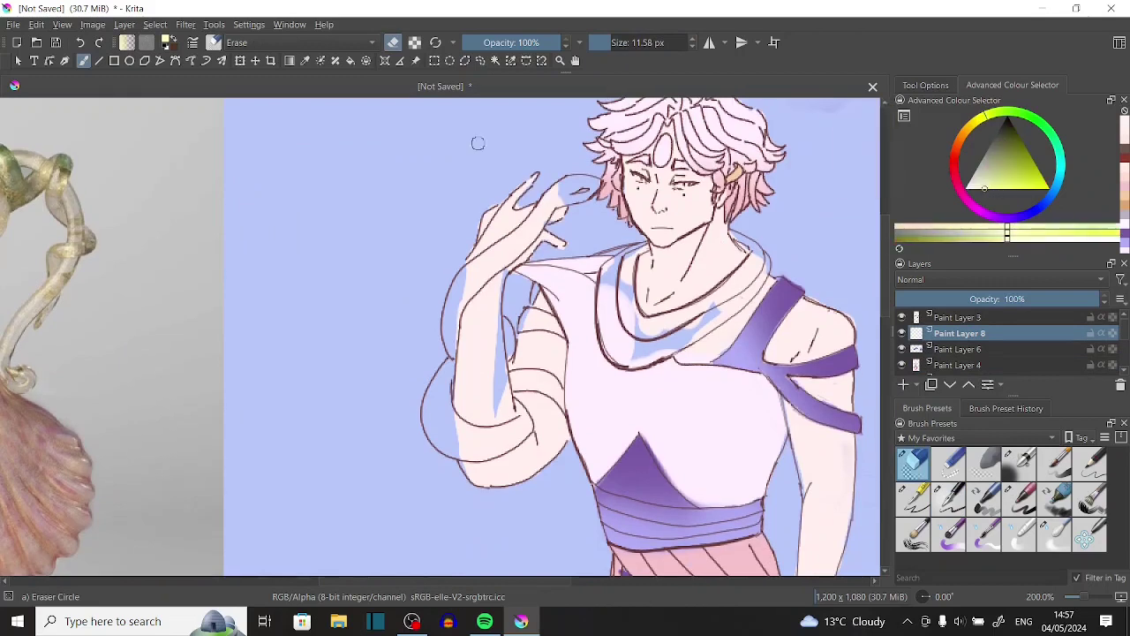
click(913, 496)
mouse_move(607, 264)
mouse_down()
mouse_move(615, 285)
mouse_move(698, 340)
mouse_move(746, 280)
mouse_up()
Paint the snake's head and its coils along the raised hand, forearm and elbow in the same pale yellow.
key(bracketleft)
key(bracketleft)
key(bracketleft)
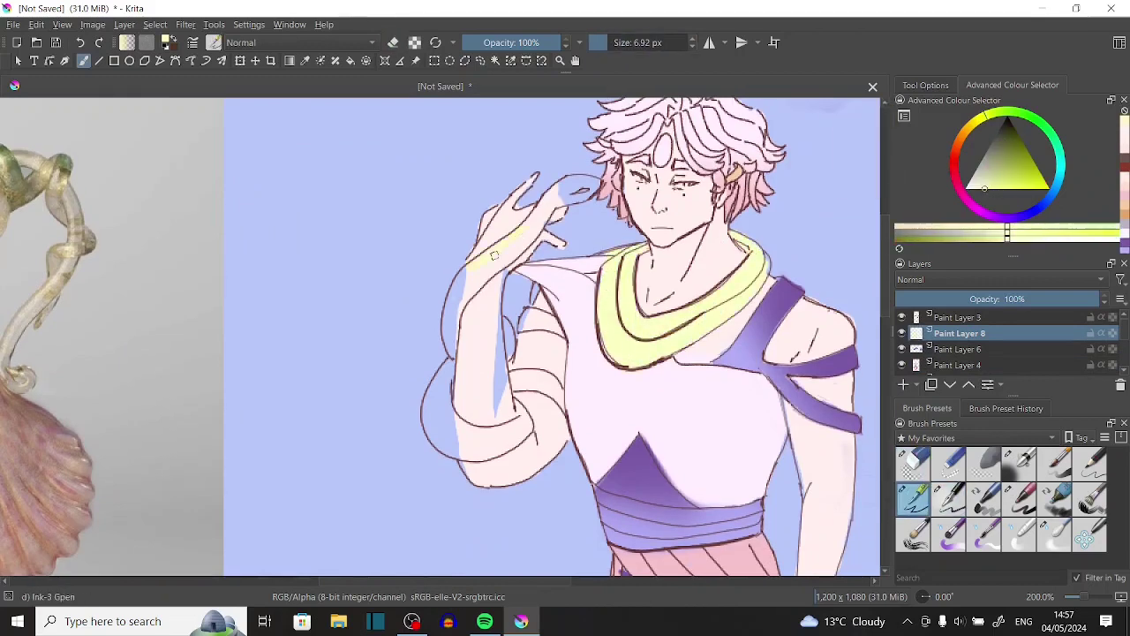
drag(494, 255, 450, 362)
drag(562, 199, 596, 181)
mouse_move(445, 366)
mouse_down()
mouse_move(459, 450)
mouse_move(463, 421)
mouse_up()
key(bracketright)
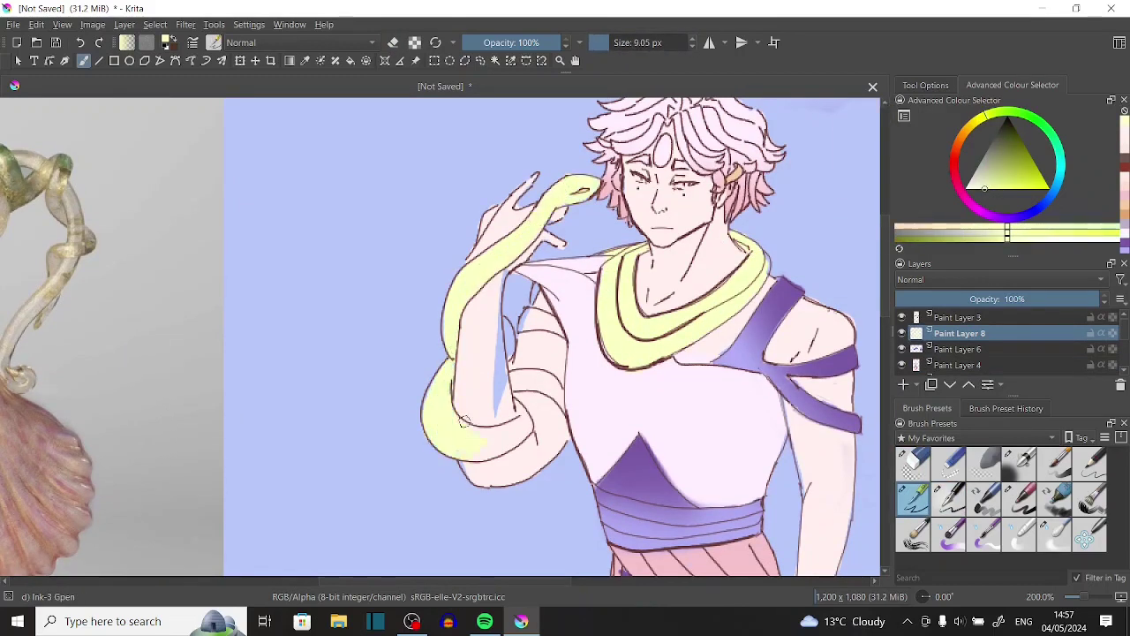
Merge Paint Layer 6 into Paint Layer 4 and fill the unpainted gap in the raised forearm with skin colour.
key(Page_Down)
key(Page_Down)
key(Page_Down)
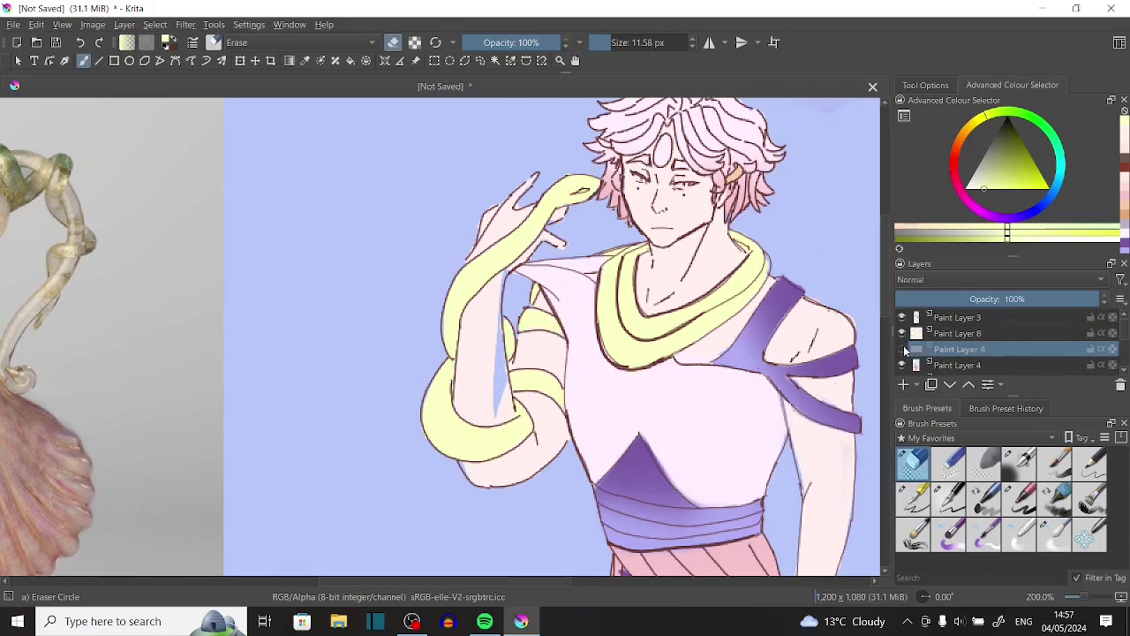
ctrl+click(493, 358)
key(1)
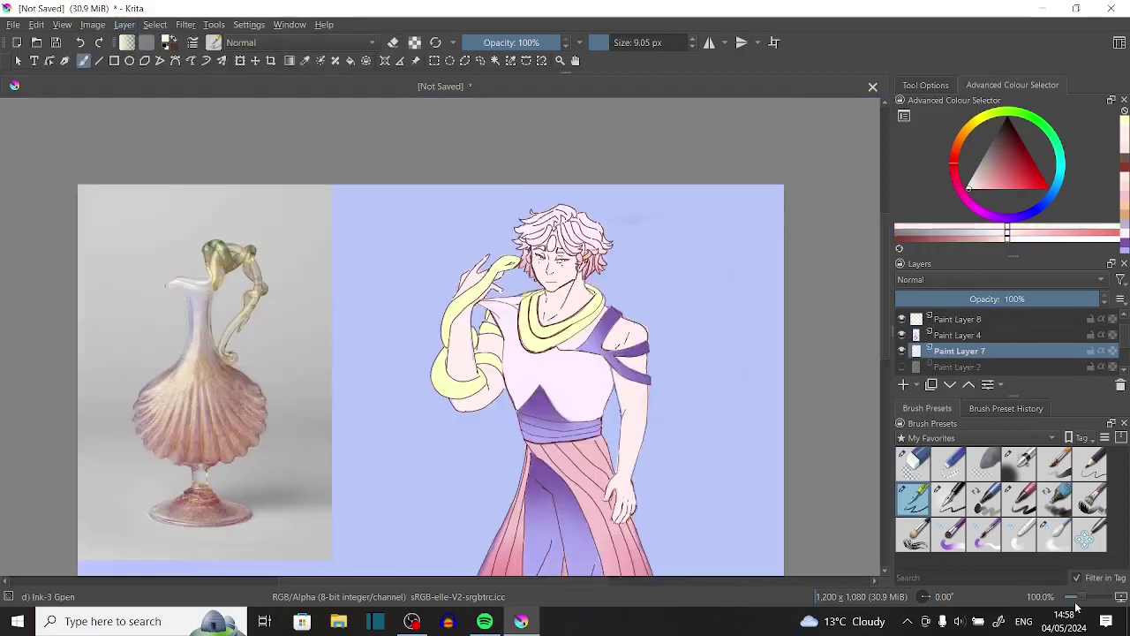
Lock the transparency of Paint Layer 8 and recolour the snake in a very pale green.
key(Page_Up)
key(Page_Up)
key(bracketright)
key(bracketright)
key(bracketright)
key(bracketright)
key(bracketright)
ctrl+click(505, 231)
key(shift+BackSpace)
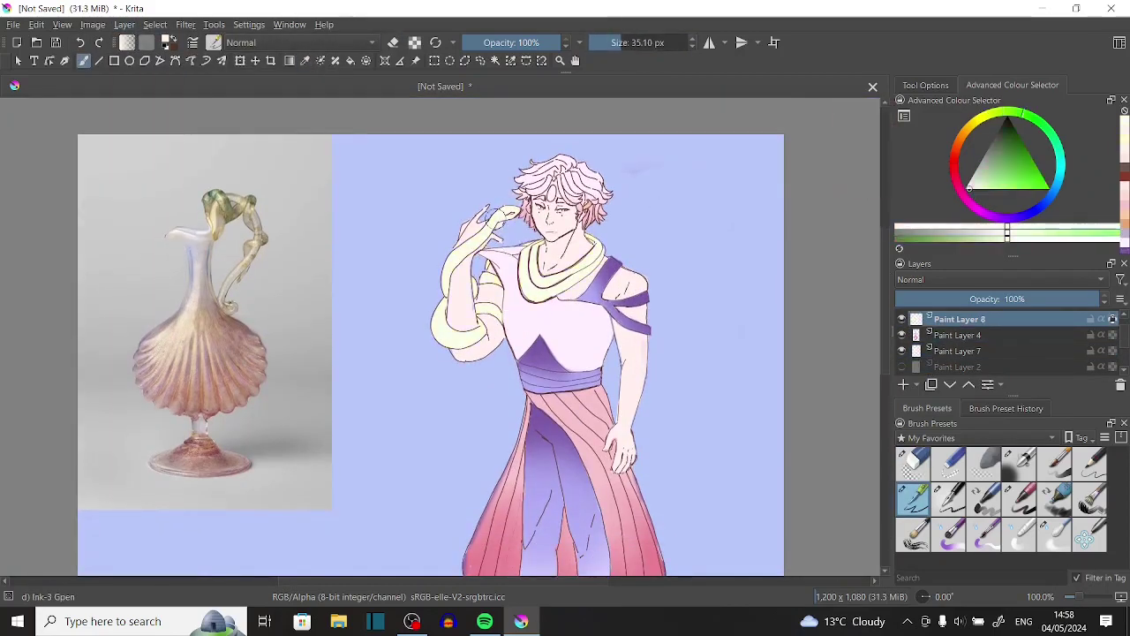
Paint dark green and orange stripes across the snake's coils with the Ink-3 Gpen brush at 5.70 px.
click(1005, 150)
key(bracketleft)
key(bracketleft)
key(bracketleft)
key(bracketleft)
key(bracketleft)
key(bracketleft)
key(bracketleft)
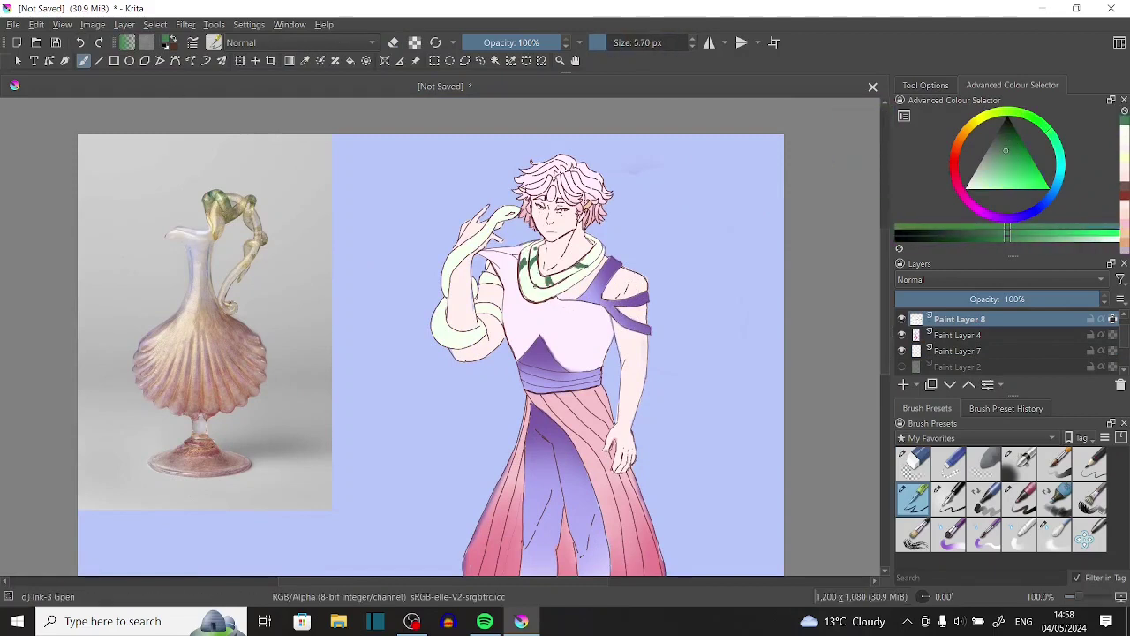
right_click(537, 303)
click(565, 278)
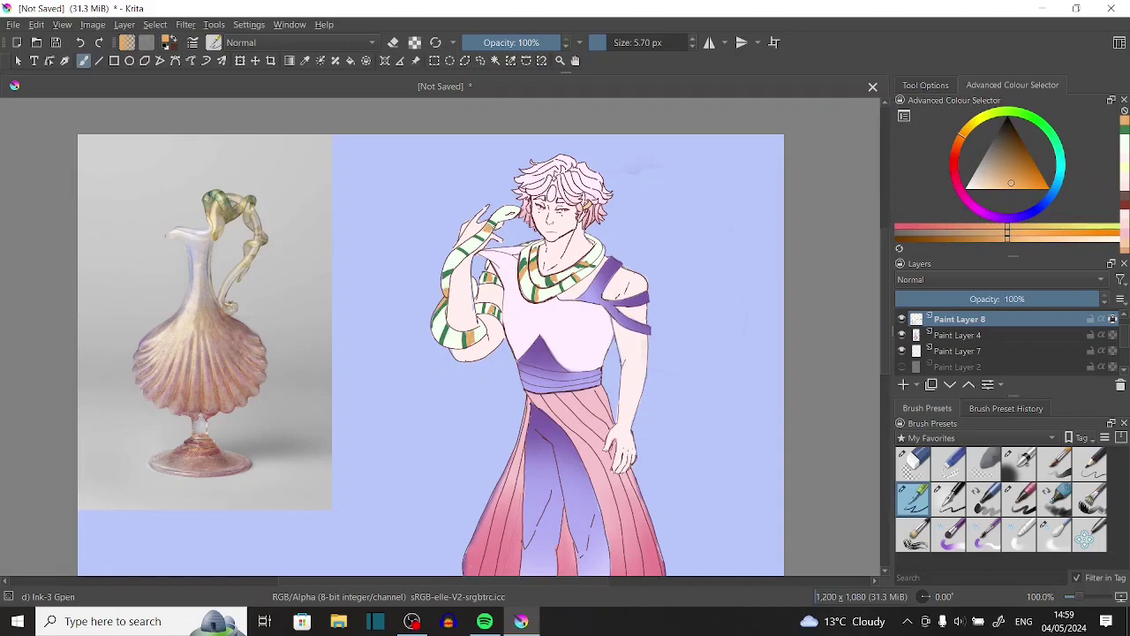
Blend the snake's green and orange stripes with Blender Blur at 9.05 px, adding more dark green where needed.
key(slash)
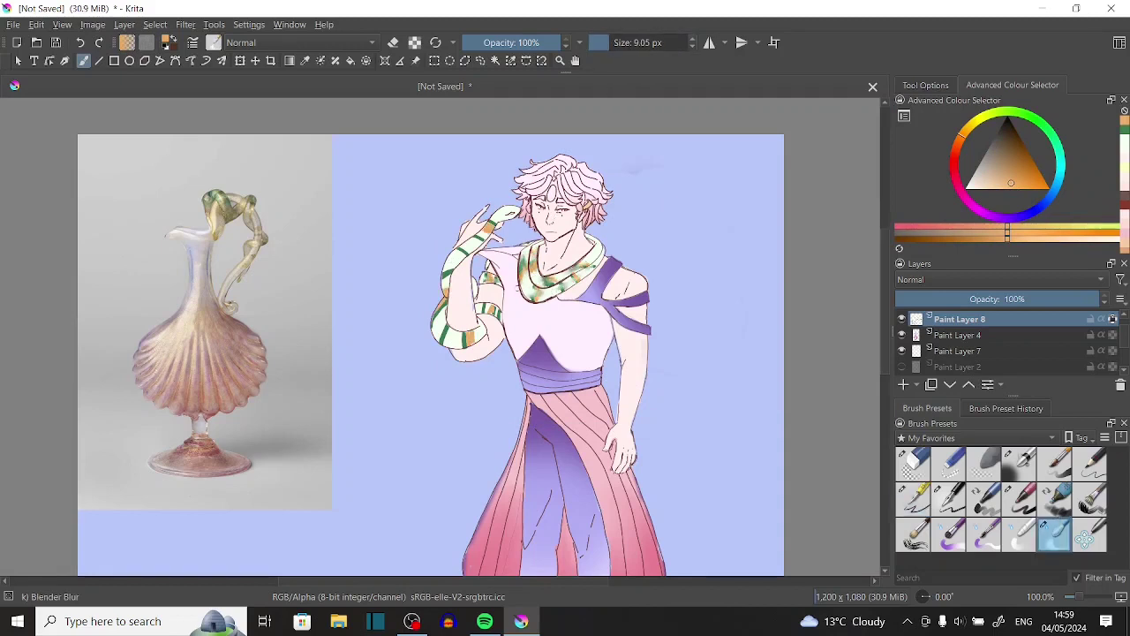
key(slash)
ctrl+click(597, 253)
key(slash)
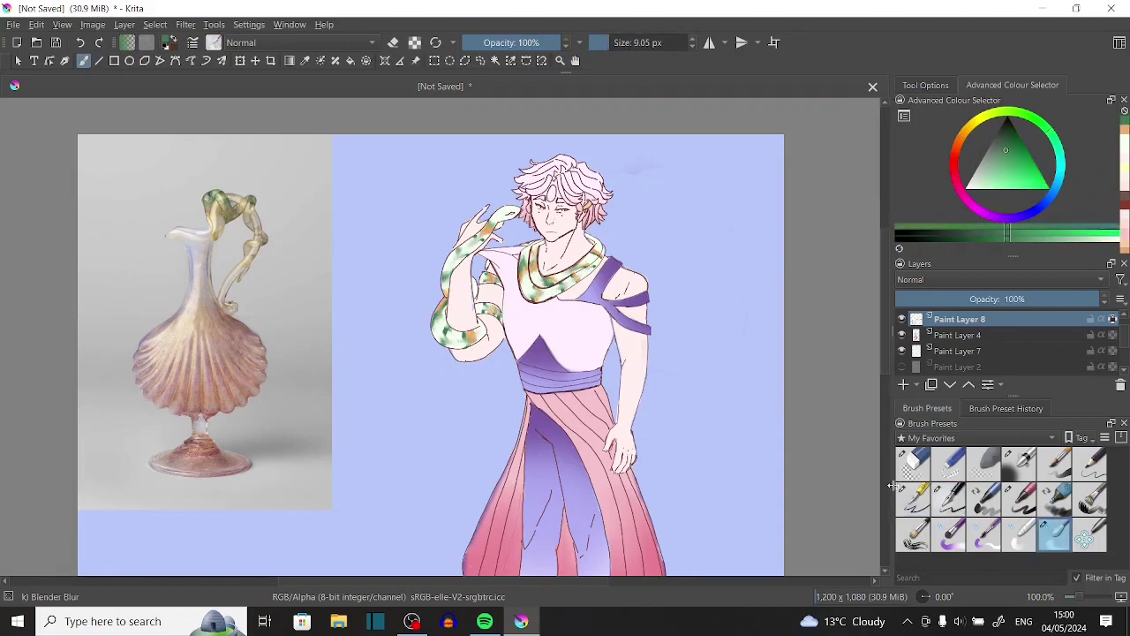
Repaint the whole snake solid dark green with the Ink-3 Gpen brush on Paint Layer 8.
key(slash)
key(ctrl+plus)
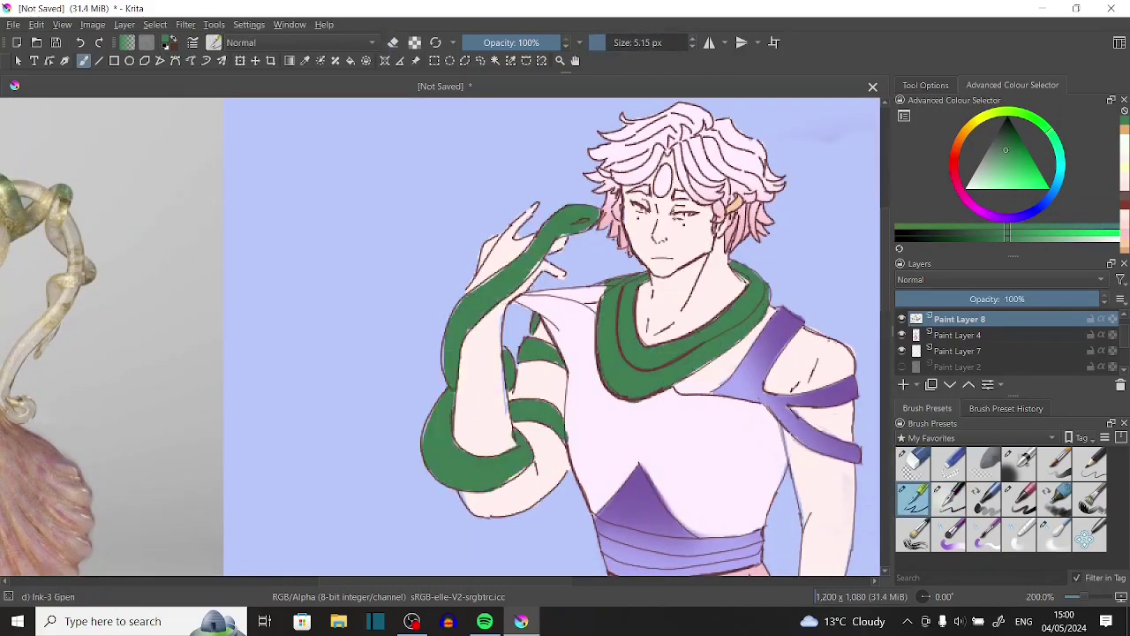
Colour the snake's eye orange and paint a cream stripe along its coils with the Ink-3 Gpen brush at 7.59 px.
key(x)
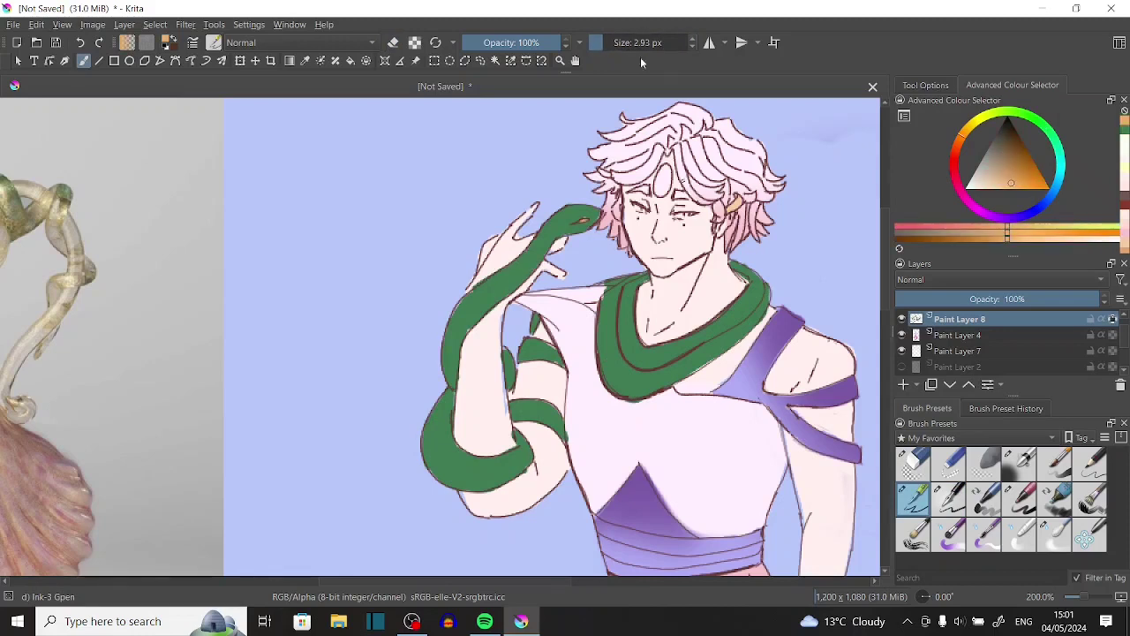
drag(640, 44, 653, 44)
key(x)
drag(450, 379, 584, 231)
drag(530, 319, 511, 357)
drag(620, 285, 766, 286)
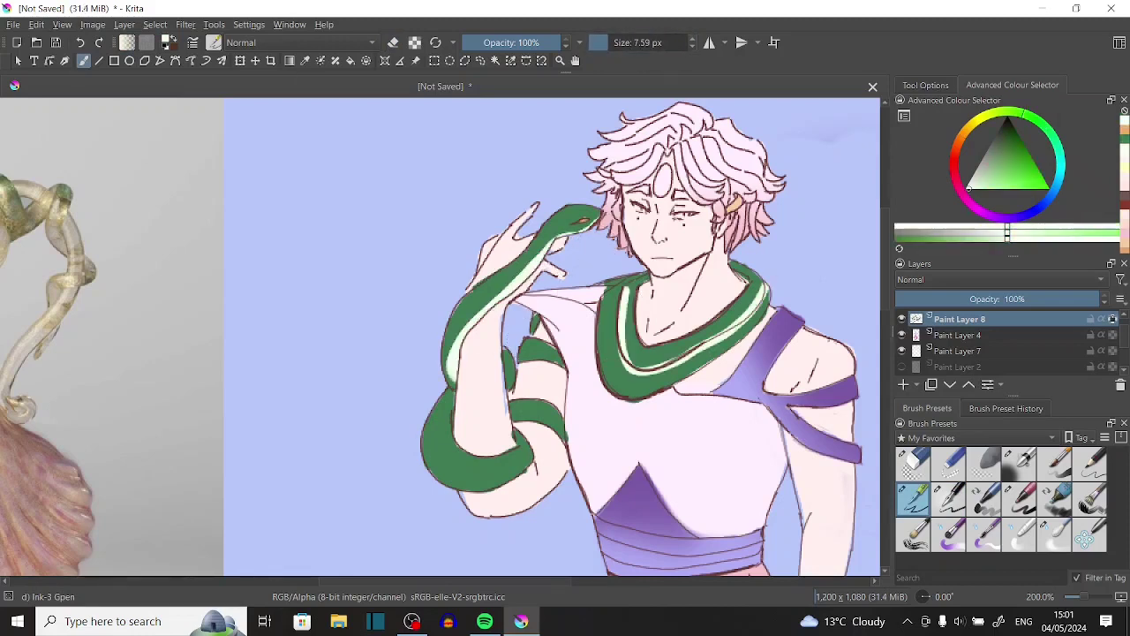
drag(453, 405, 517, 452)
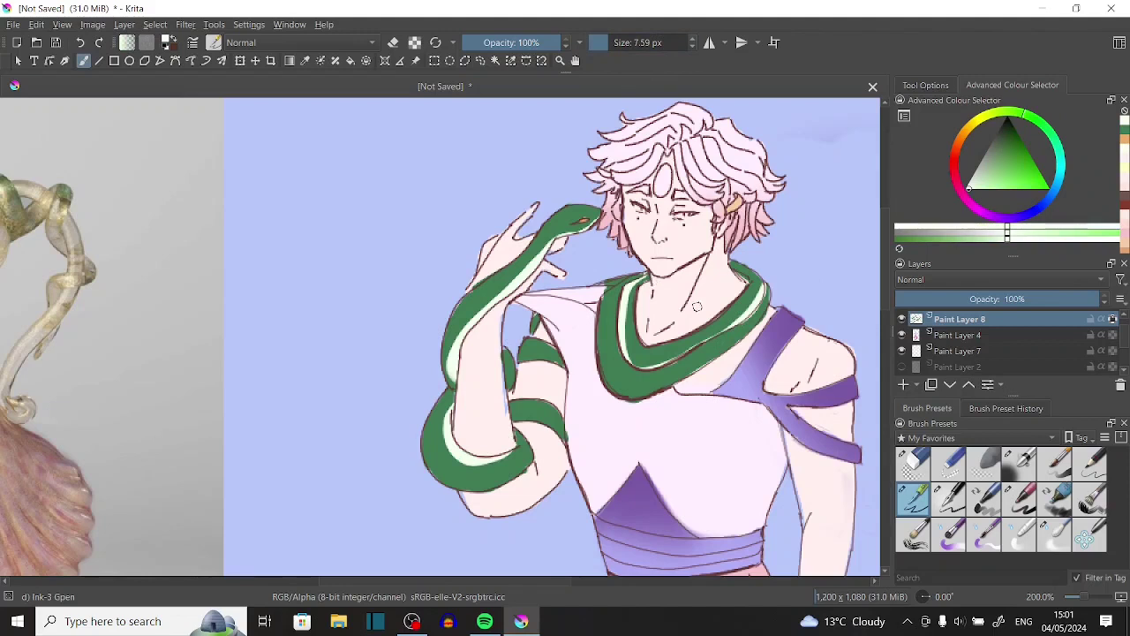
Add cream edging to the snake's neck coils and small orange accents along the pale stripe at 2.58 px.
drag(604, 295, 768, 298)
click(605, 45)
key(x)
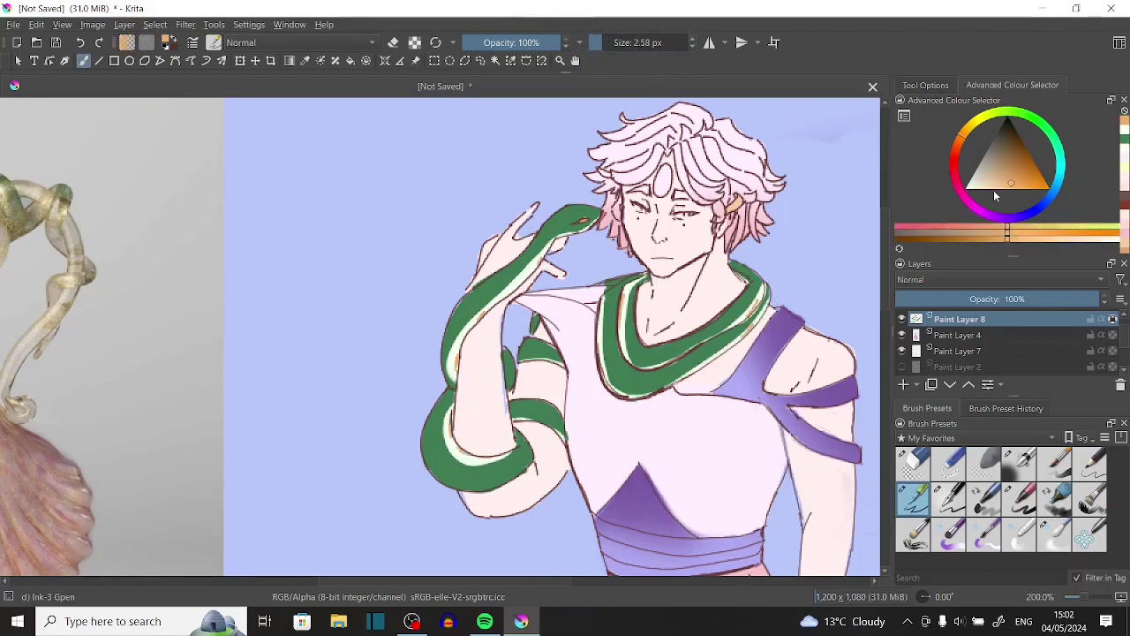
Colour the character's irises light blue on Paint Layer 7 with the Ink-3 Gpen brush at 2.58 px.
click(959, 350)
click(1058, 188)
key(plus)
key(plus)
key(plus)
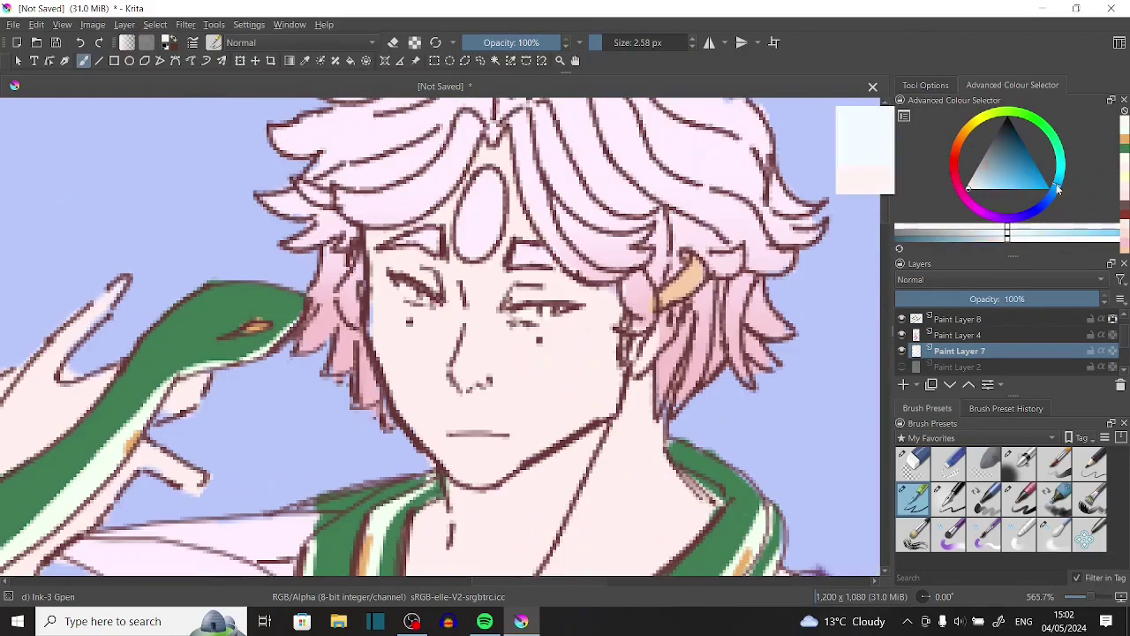
click(425, 301)
click(546, 311)
Shade the forehead gem with pink on Paint Layer 4 using Airbrush Soft at 9.85 px.
click(960, 334)
click(1020, 462)
click(953, 173)
click(982, 185)
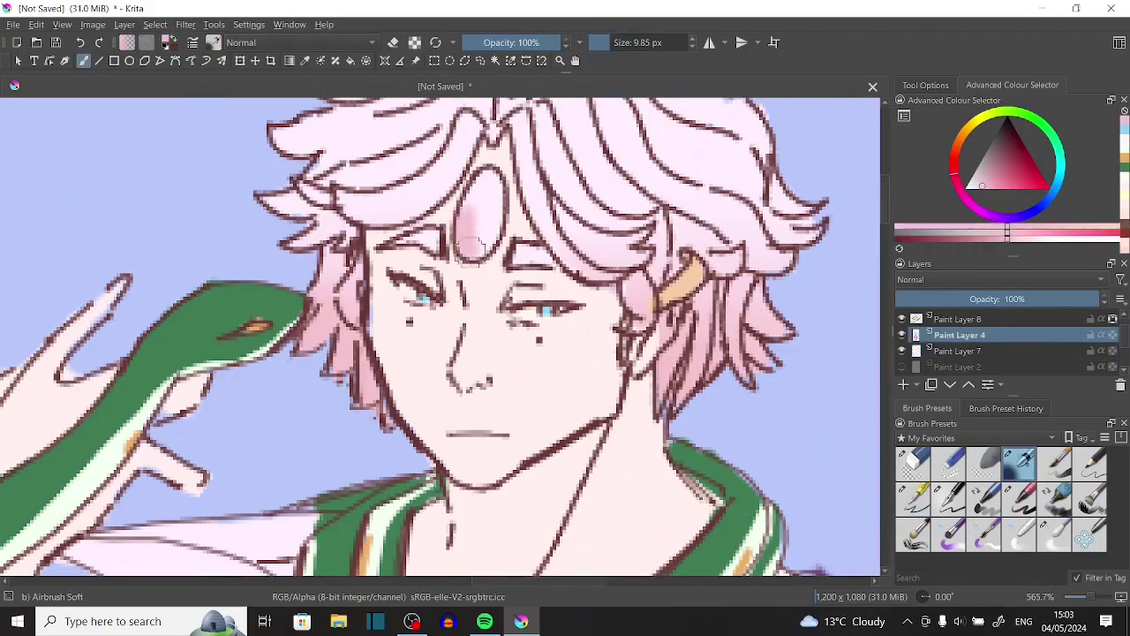
mouse_move(481, 243)
mouse_down()
mouse_move(466, 172)
mouse_move(477, 256)
mouse_up()
Paint pink blush on both cheeks on a new layer above Paint Layer 7 using Marker Details, with layer opacity at 28%.
click(959, 350)
key(minus)
key(minus)
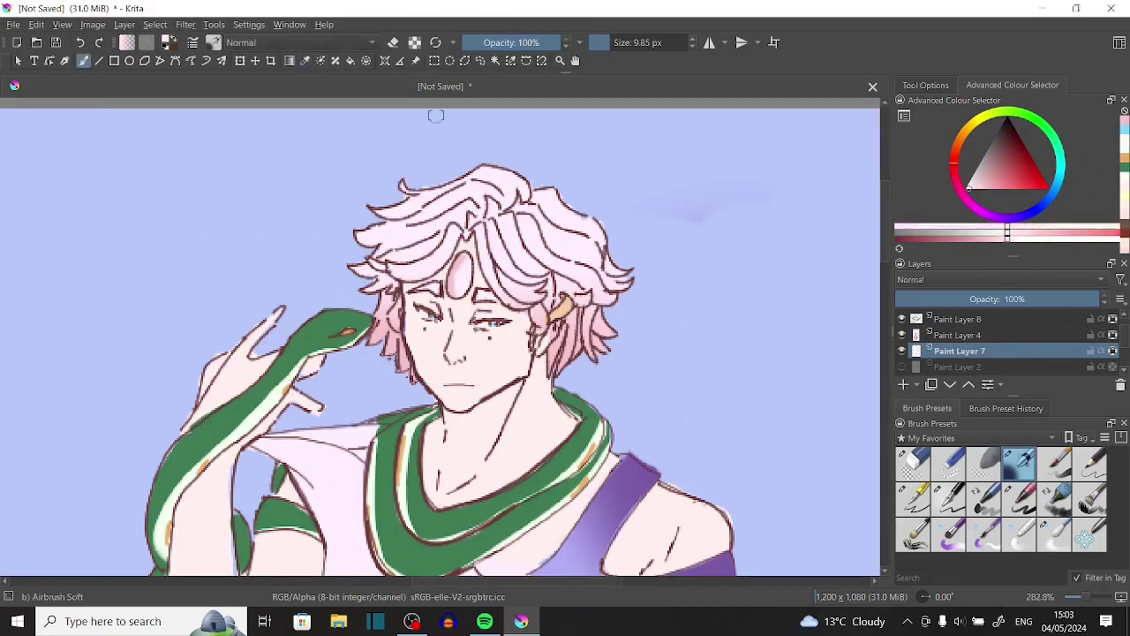
click(1000, 185)
click(1020, 497)
click(903, 384)
drag(499, 340, 523, 351)
drag(417, 340, 440, 350)
drag(1015, 298, 952, 298)
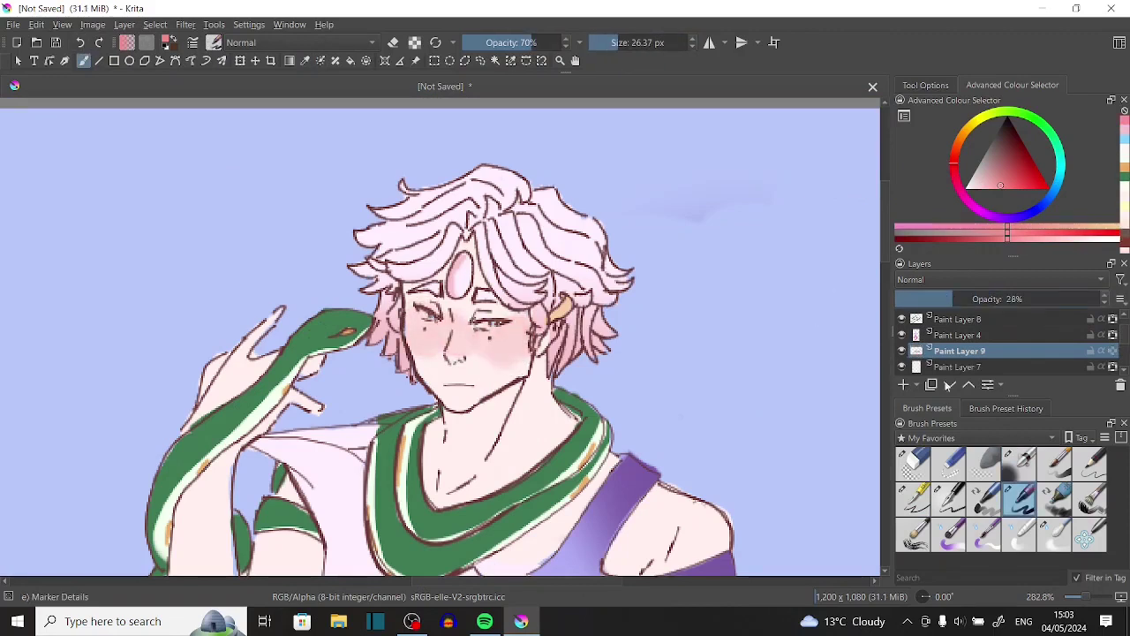
Tint the lips pink on the blush layer and soften the blush with Blender Blur at 27.99 px.
drag(446, 382, 468, 383)
click(913, 462)
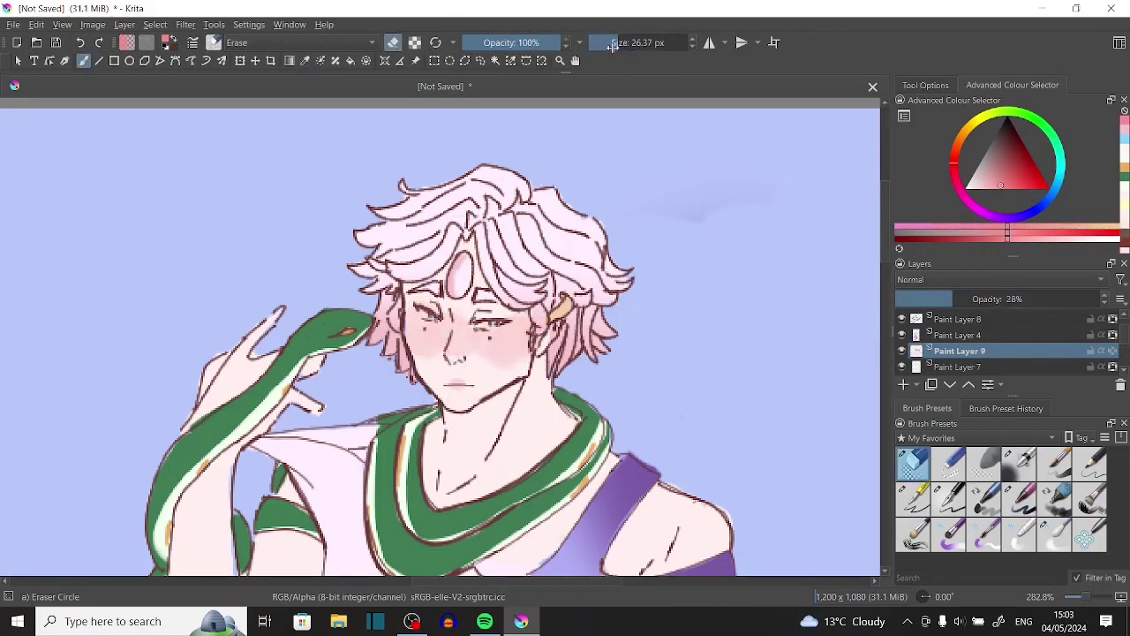
click(1055, 534)
Airbrush muted yellow, red and blue bands across the face and upper neck on a new layer and blend them with Blender Blur.
click(904, 384)
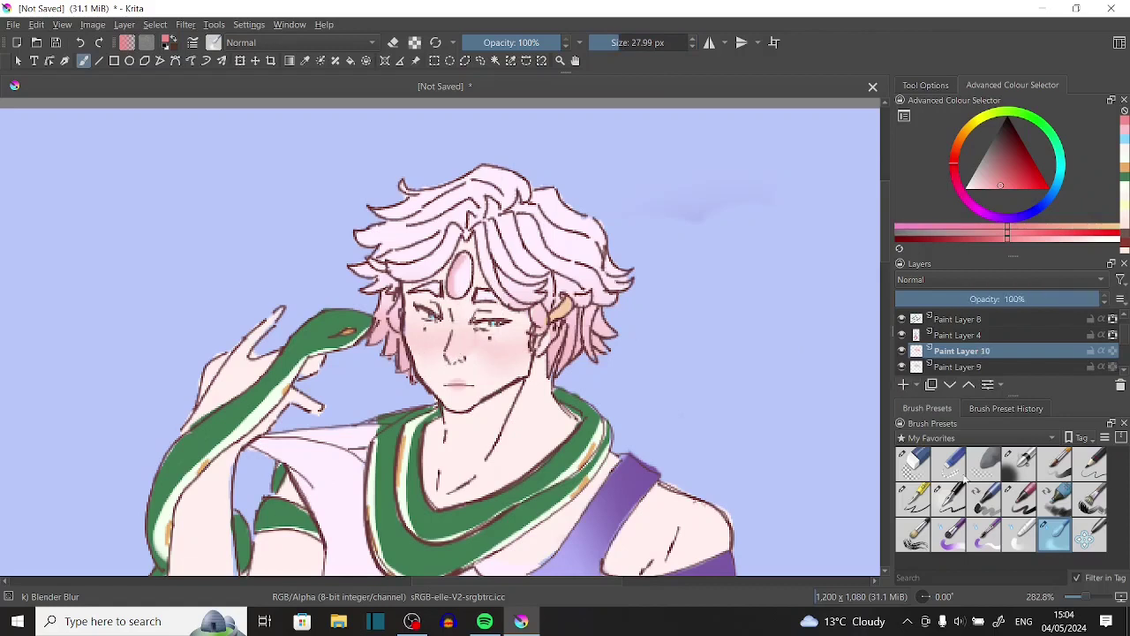
click(1020, 462)
drag(415, 379, 526, 380)
drag(406, 335, 530, 340)
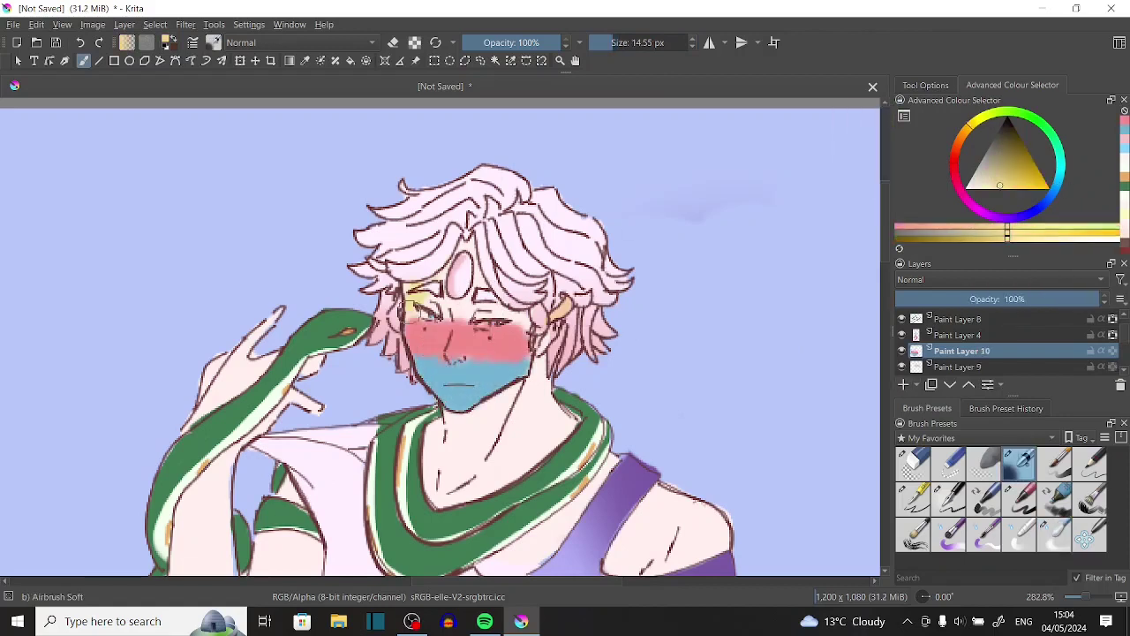
drag(424, 282, 521, 274)
ctrl+click(450, 393)
drag(442, 389, 539, 380)
click(1055, 534)
drag(415, 326, 530, 336)
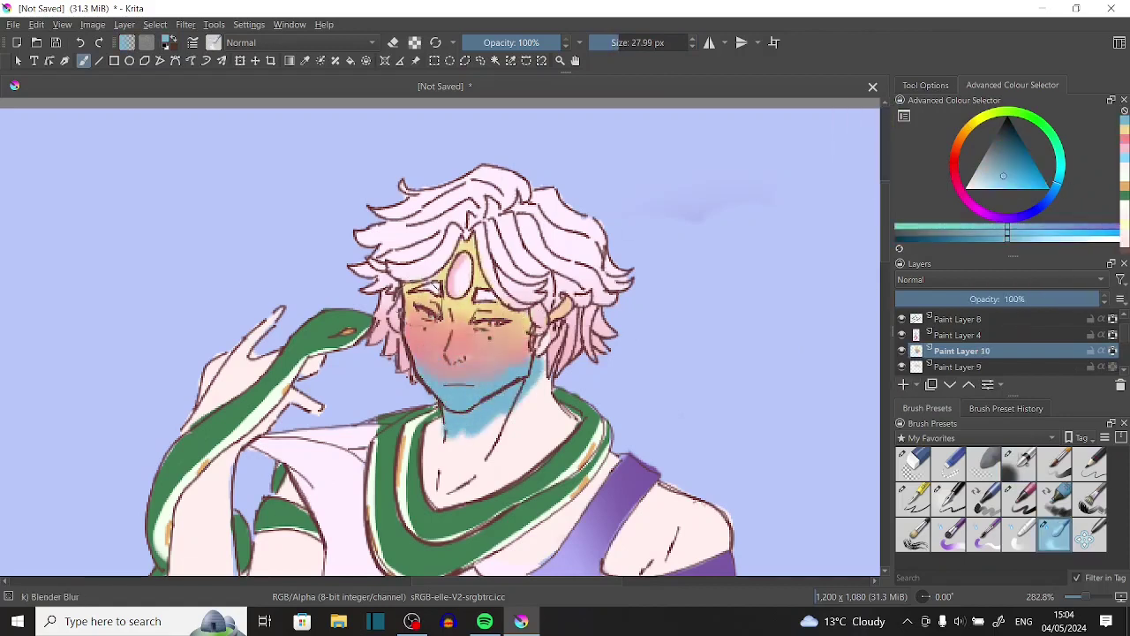
Repaint the face bands in vivid red, yellow and blue with Airbrush Soft.
click(1020, 498)
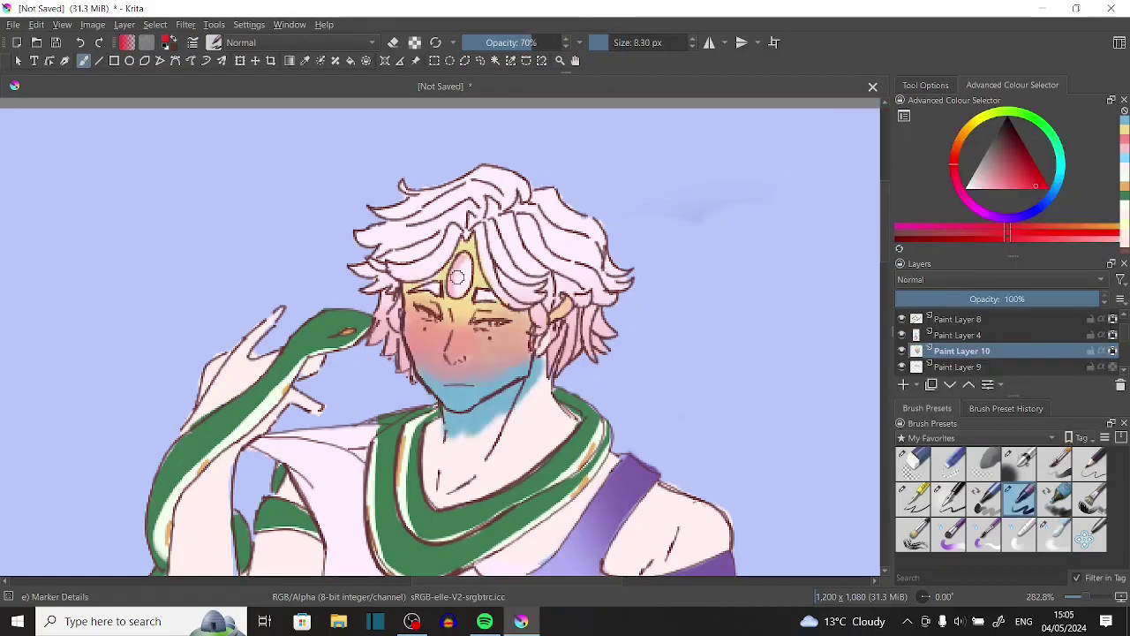
click(1020, 462)
drag(406, 331, 530, 340)
drag(424, 282, 521, 278)
drag(415, 379, 530, 379)
drag(442, 397, 539, 388)
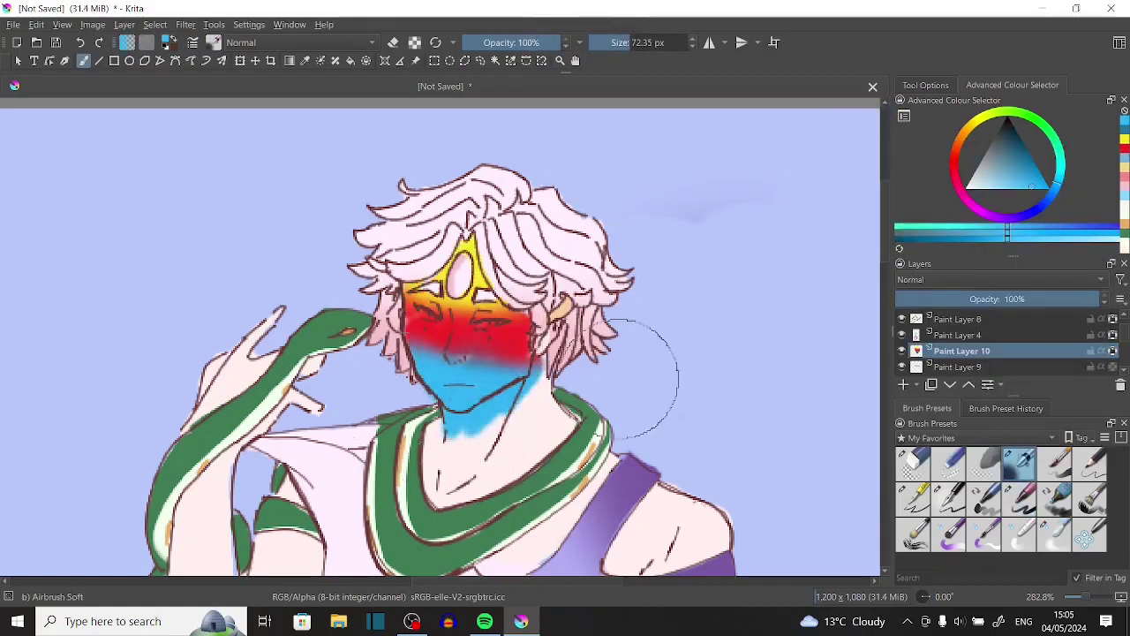
Blend the vivid face bands with Blender Blur at 35.10 px and set Paint Layer 10 to Overlay.
click(1054, 535)
drag(406, 335, 530, 371)
drag(424, 309, 521, 353)
click(998, 279)
click(1016, 330)
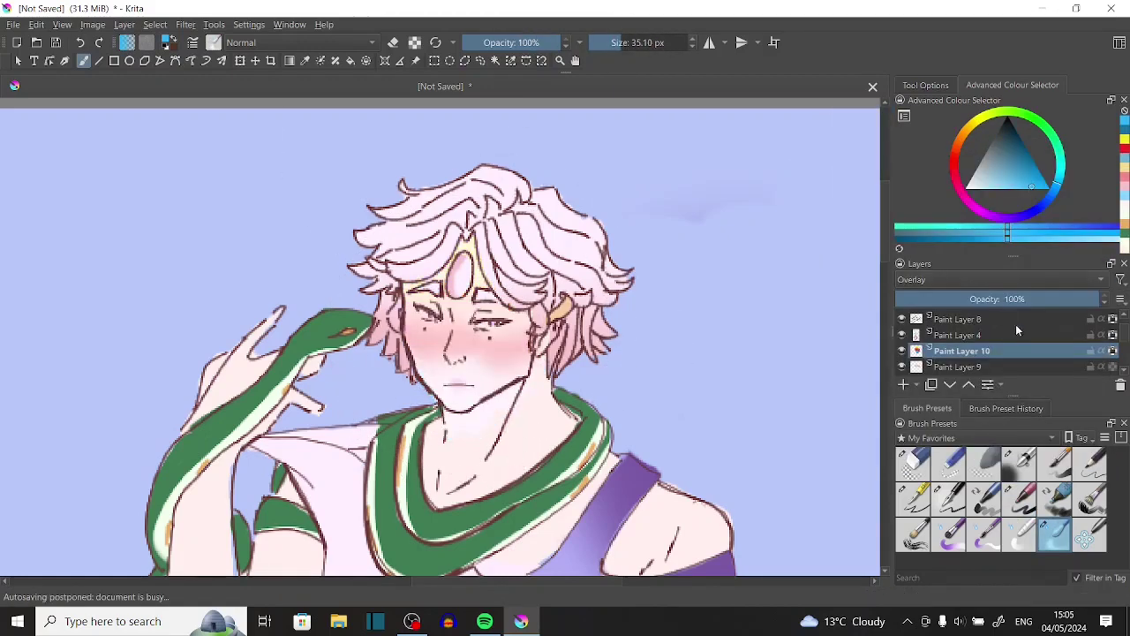
Duplicate the character's colour layers and merge the copies into one silhouette layer above the line art.
key(minus)
scroll(459, 354, up, 3)
drag(976, 344, 975, 320)
right_click(976, 318)
click(998, 396)
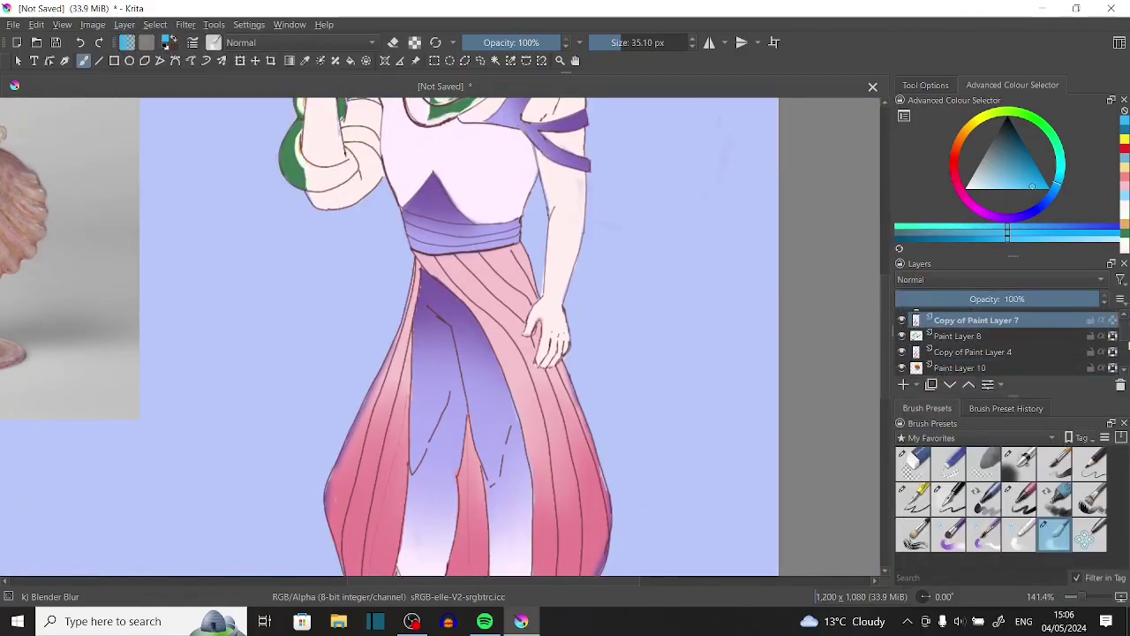
key(minus)
key(minus)
key(minus)
Airbrush pink and blue over two copies of the silhouette layer, setting the top copy to Multiply at 49% opacity.
key(slash)
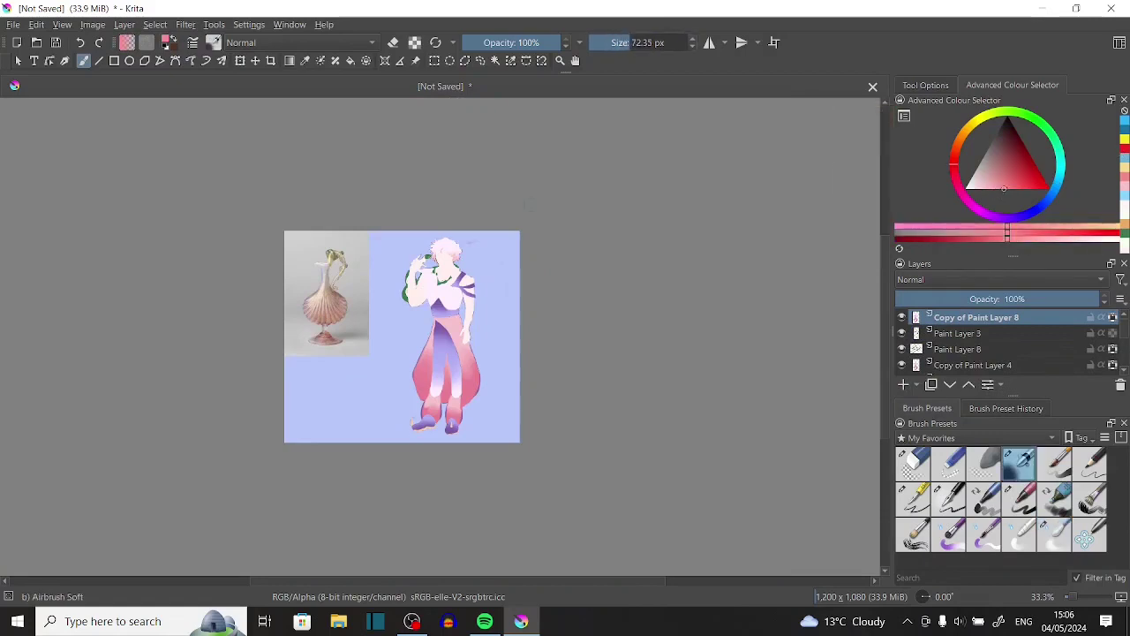
key(ctrl+j)
key(shift+BackSpace)
drag(415, 265, 391, 419)
click(998, 279)
drag(1104, 298, 992, 299)
key(plus)
key(plus)
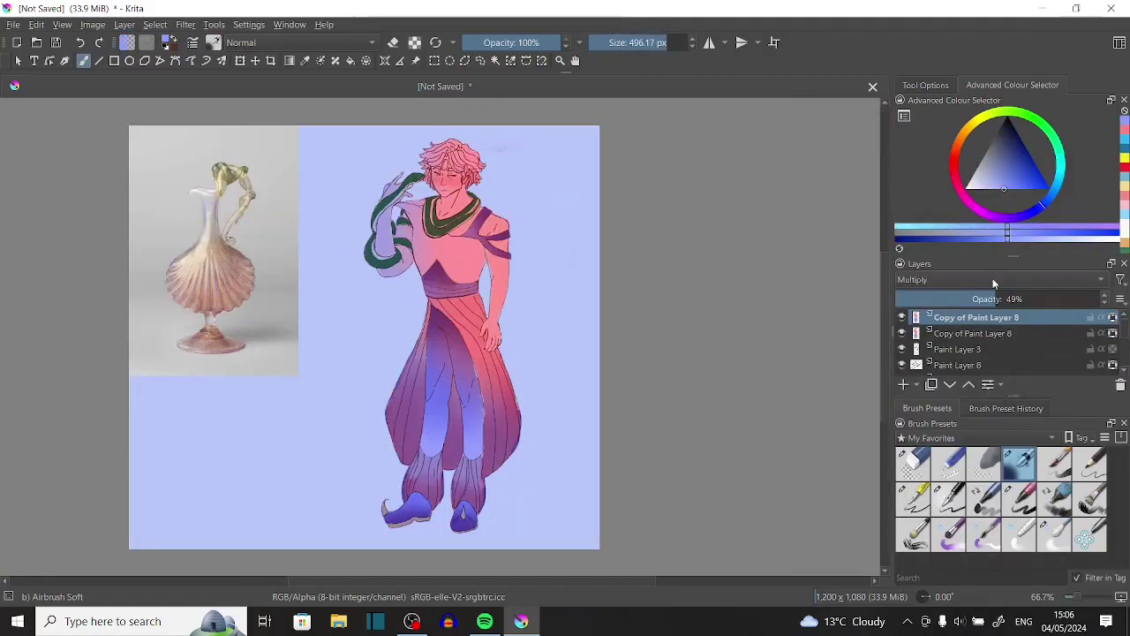
Lock the transparency of Paint Layer 3 and recolour the line art with pink using Airbrush Soft at 496.17 px.
click(958, 349)
key(x)
click(1080, 600)
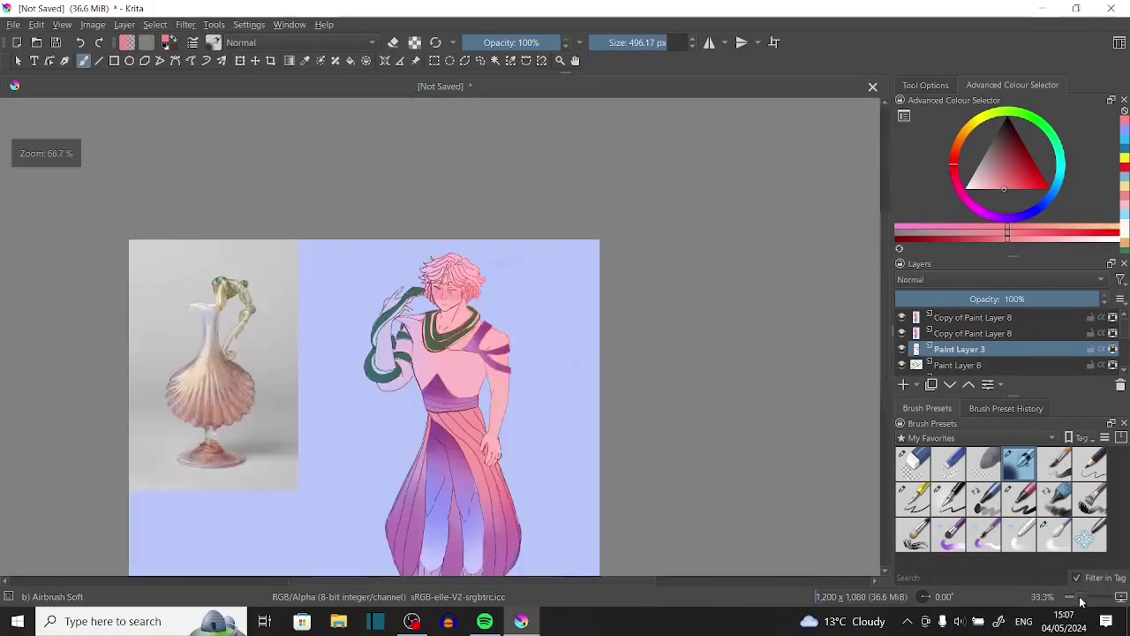
key(1)
Hide the two silhouette shading layers and create a clipping group with a mask layer above Copy of Paint Layer 4.
click(910, 344)
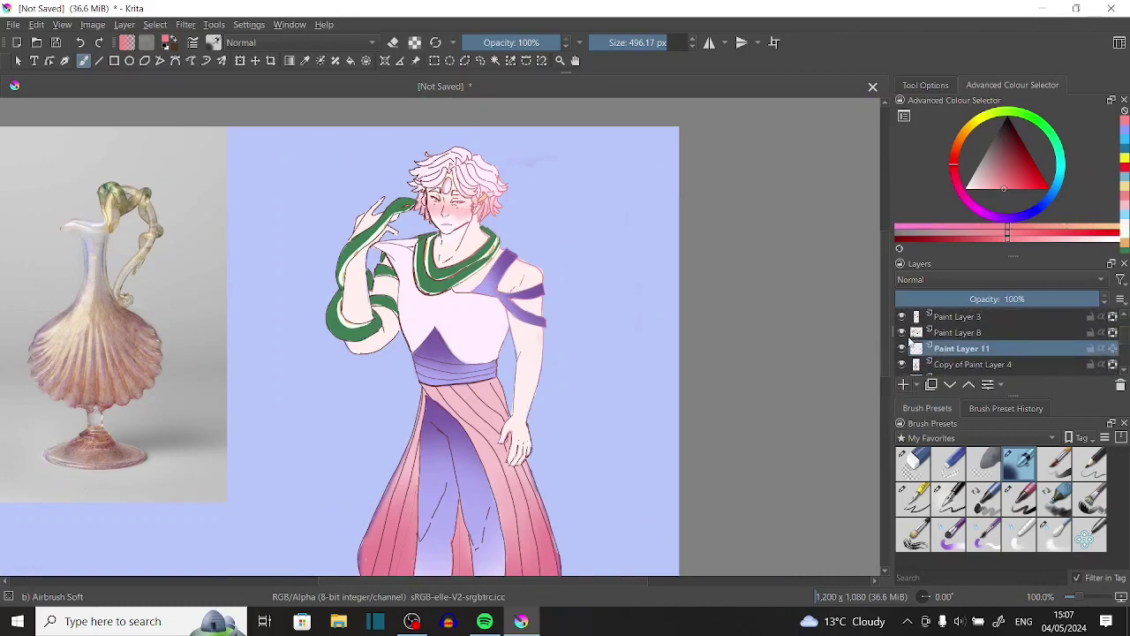
right_click(1003, 382)
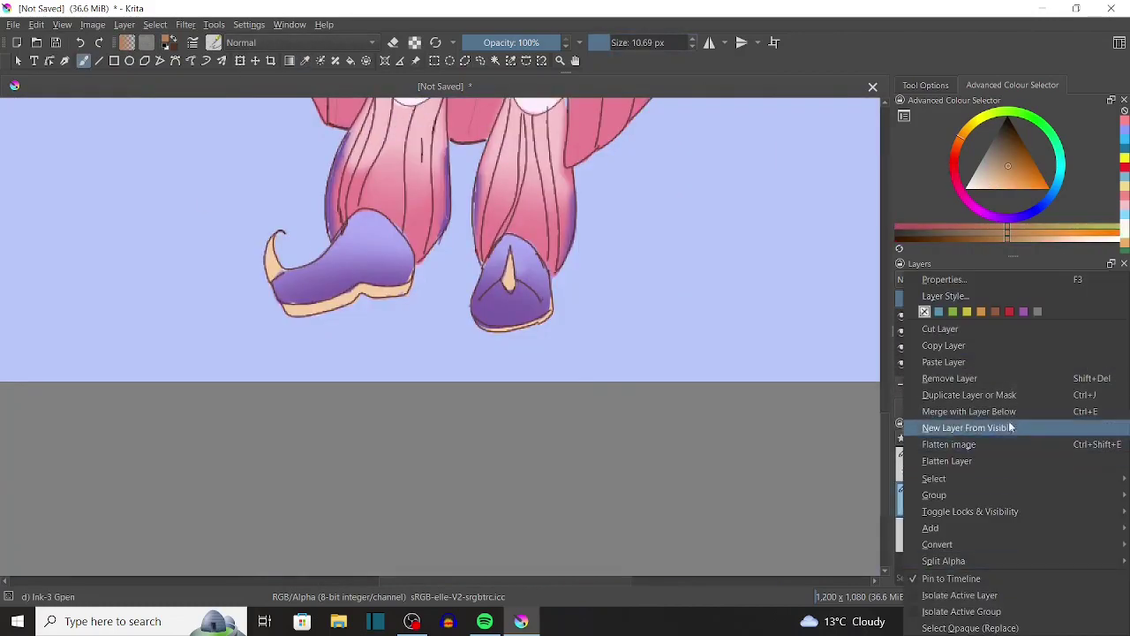
click(914, 385)
click(971, 530)
right_click(999, 386)
key(Escape)
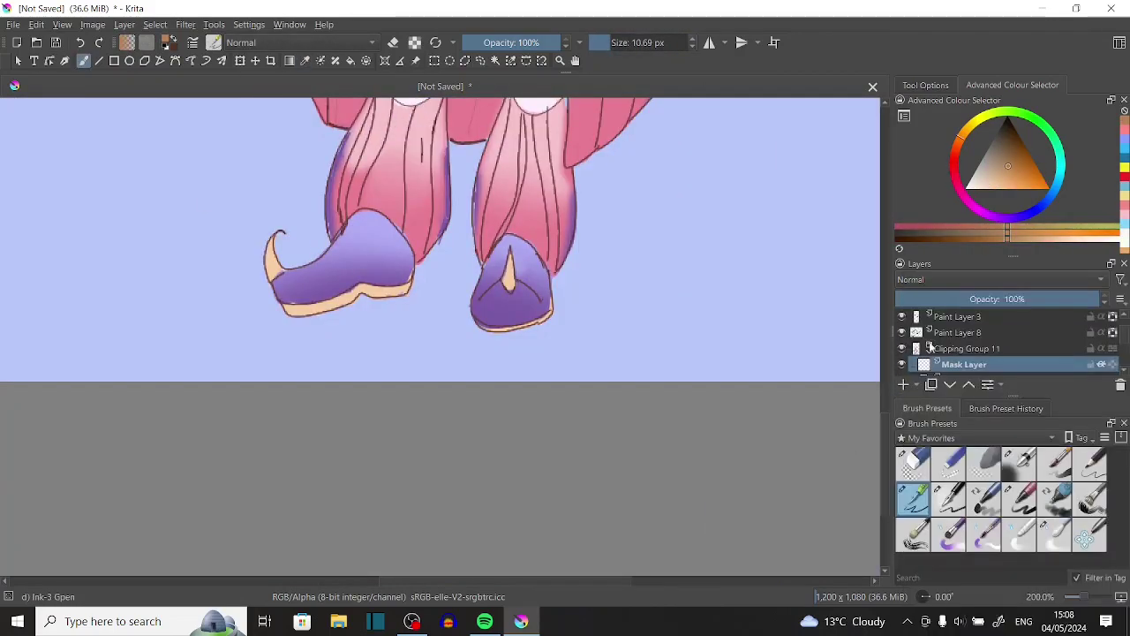
Shade the shoes' orange soles and tips with brown and add pale highlights with the Ink-3 Gpen brush at 5.70 px.
click(914, 462)
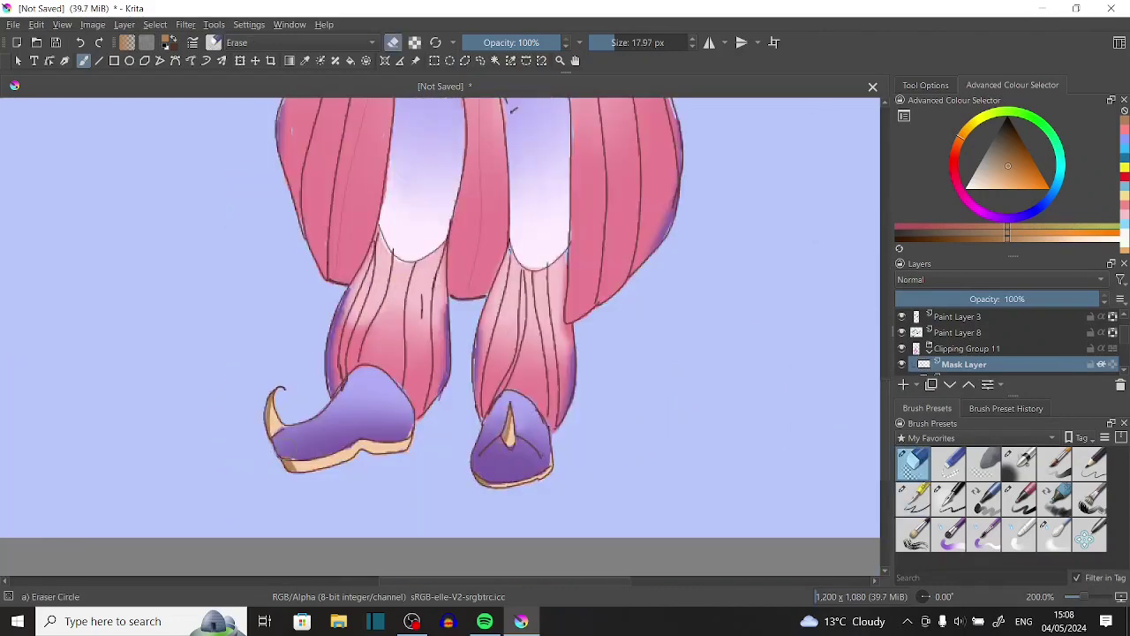
click(914, 497)
click(971, 188)
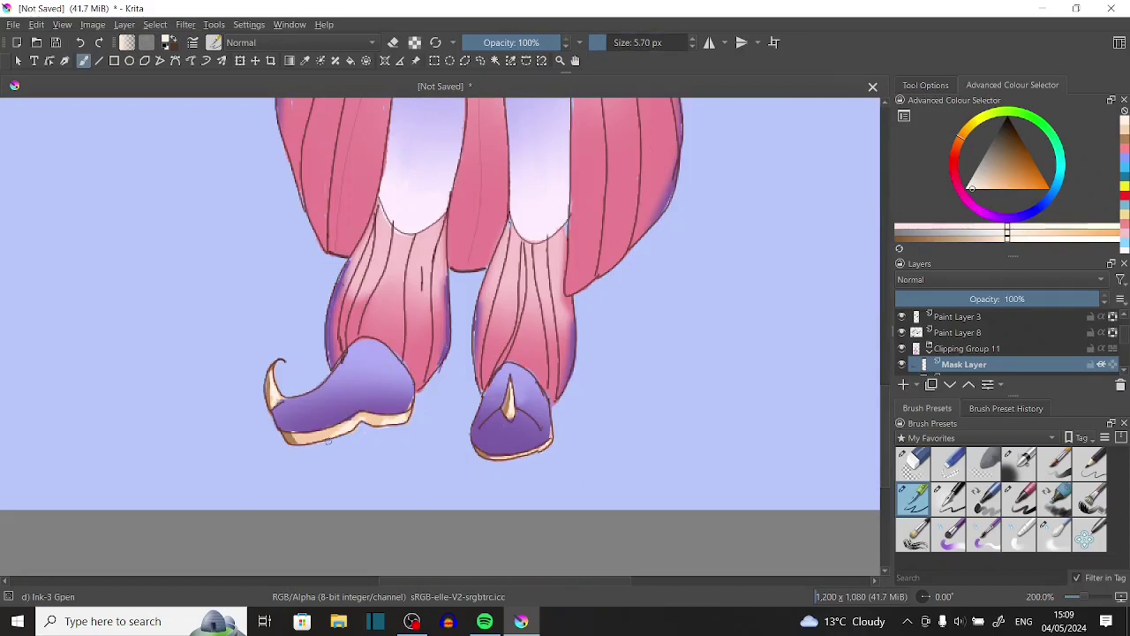
click(1019, 462)
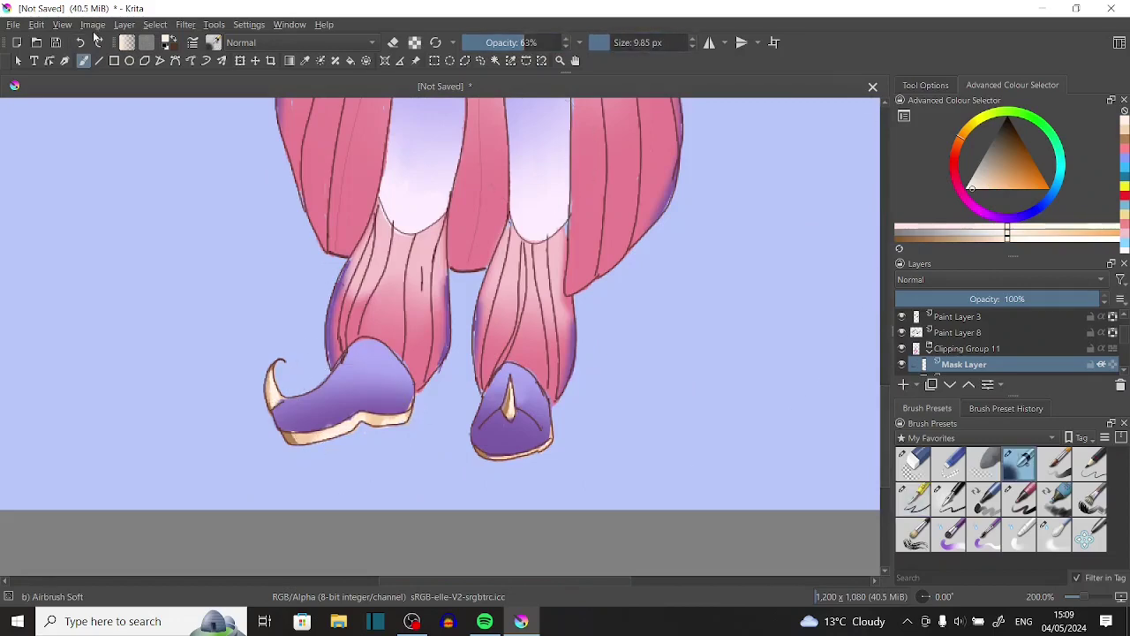
click(914, 497)
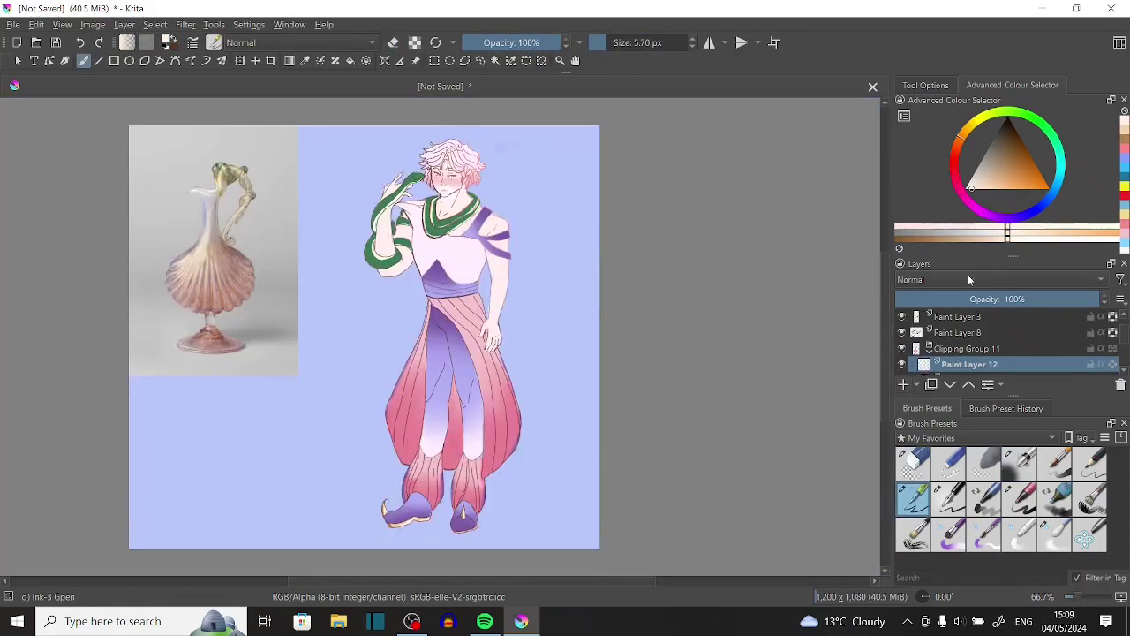
Shade the trousers and snake on Multiply layers in clipping groups, clean up with Eraser Circle at 15.63 px, and set the snake shading to 34% opacity.
click(968, 279)
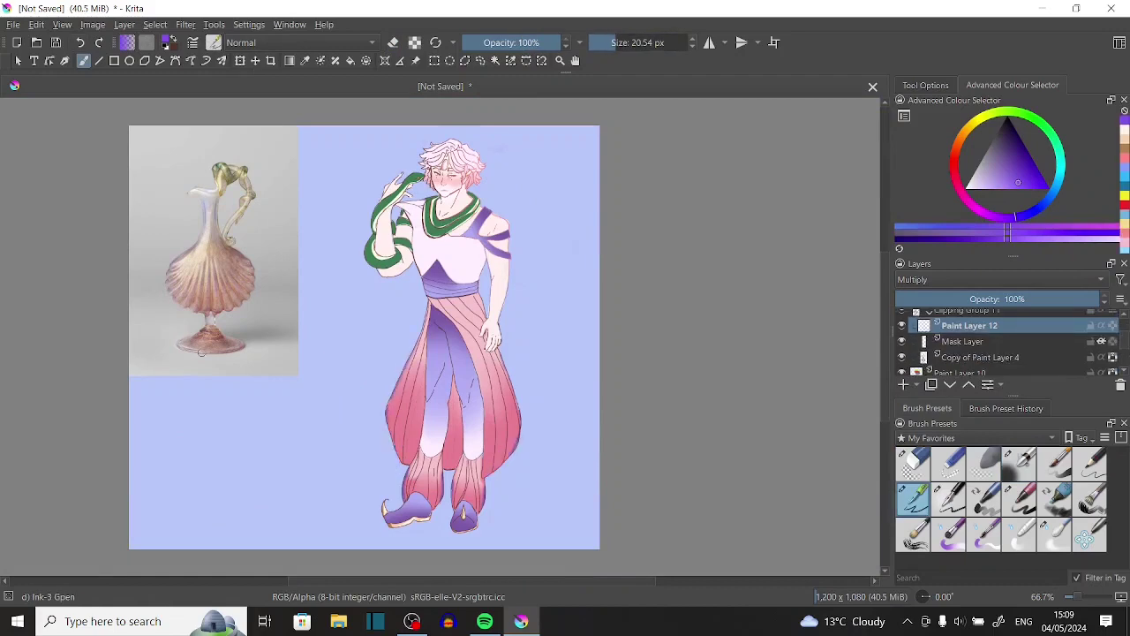
click(964, 362)
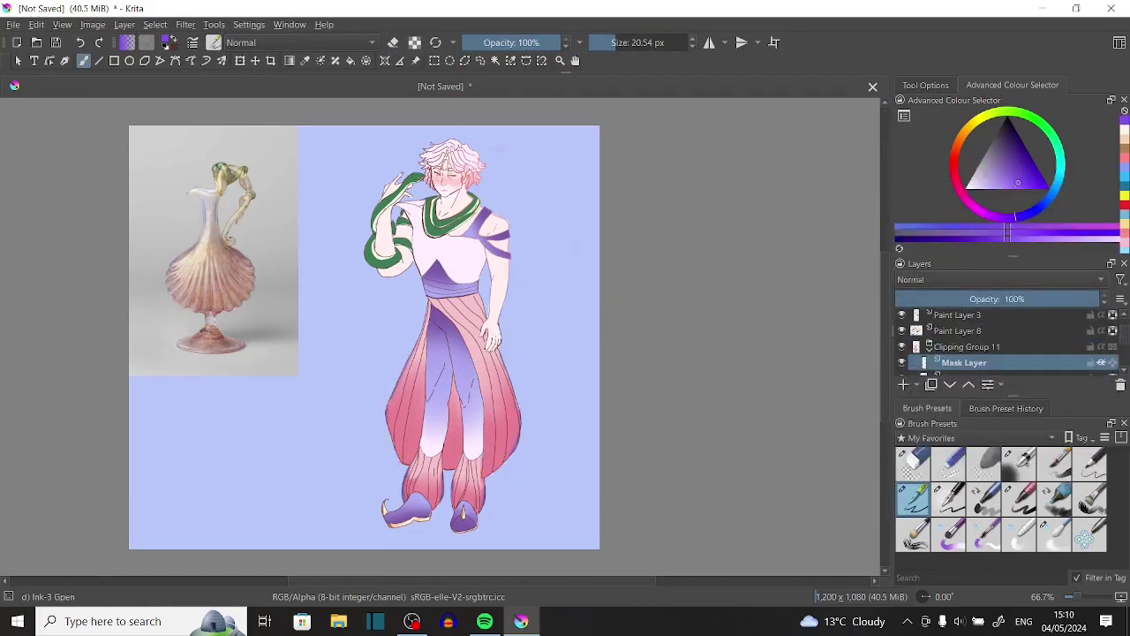
click(914, 461)
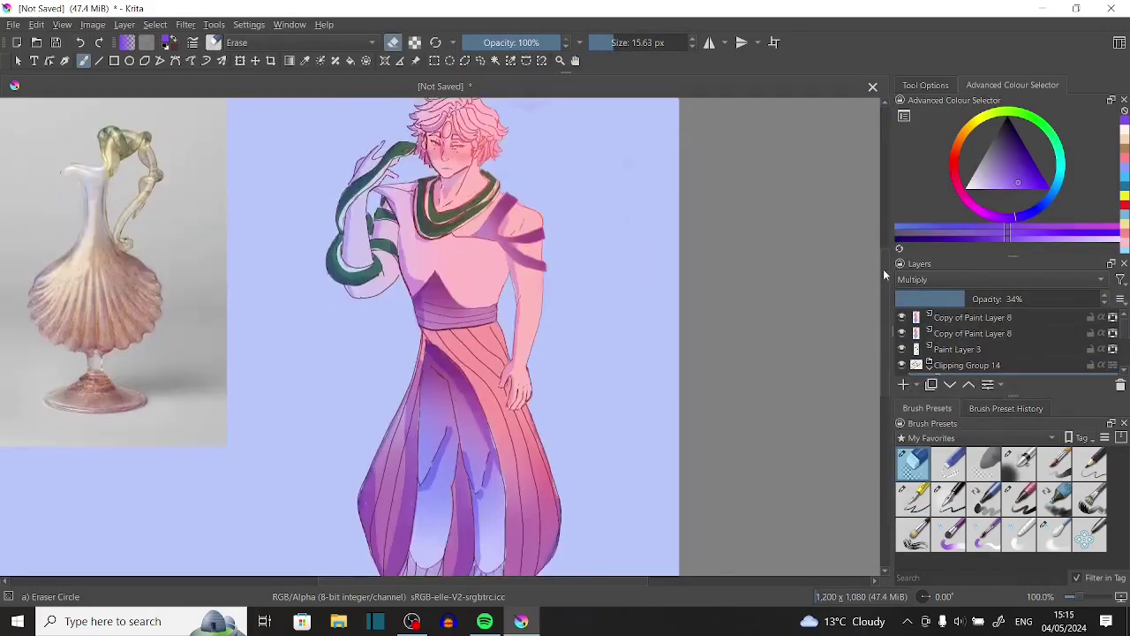
Add a paint layer above the line art and draw white highlights with the Ink-4 Pen Rough brush at 5.15 px.
key(Insert)
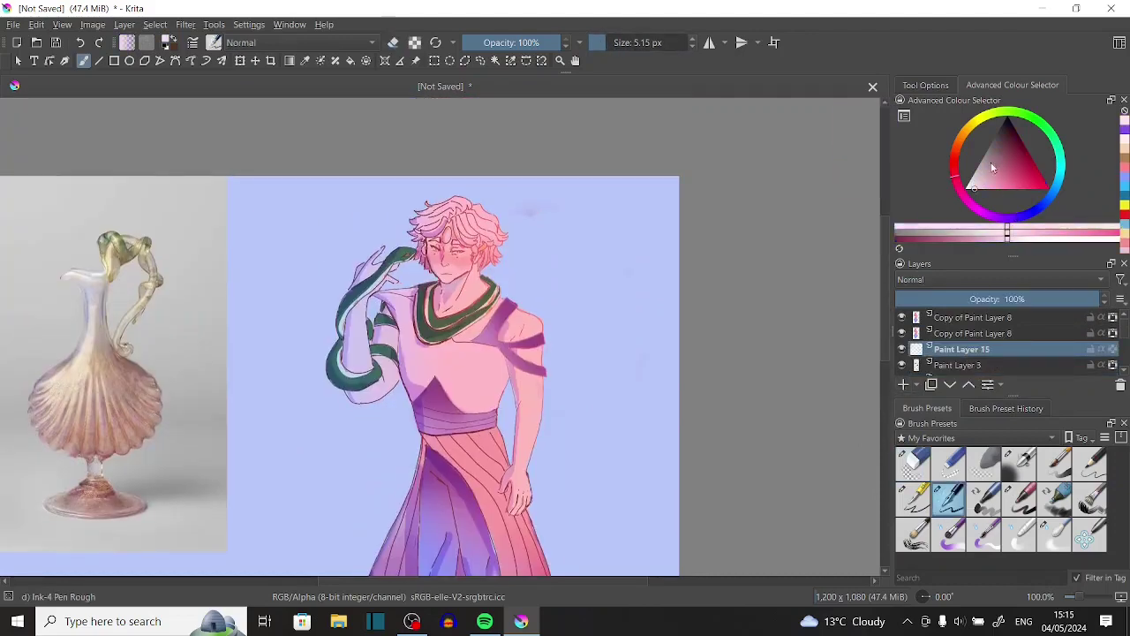
key(minus)
key(1)
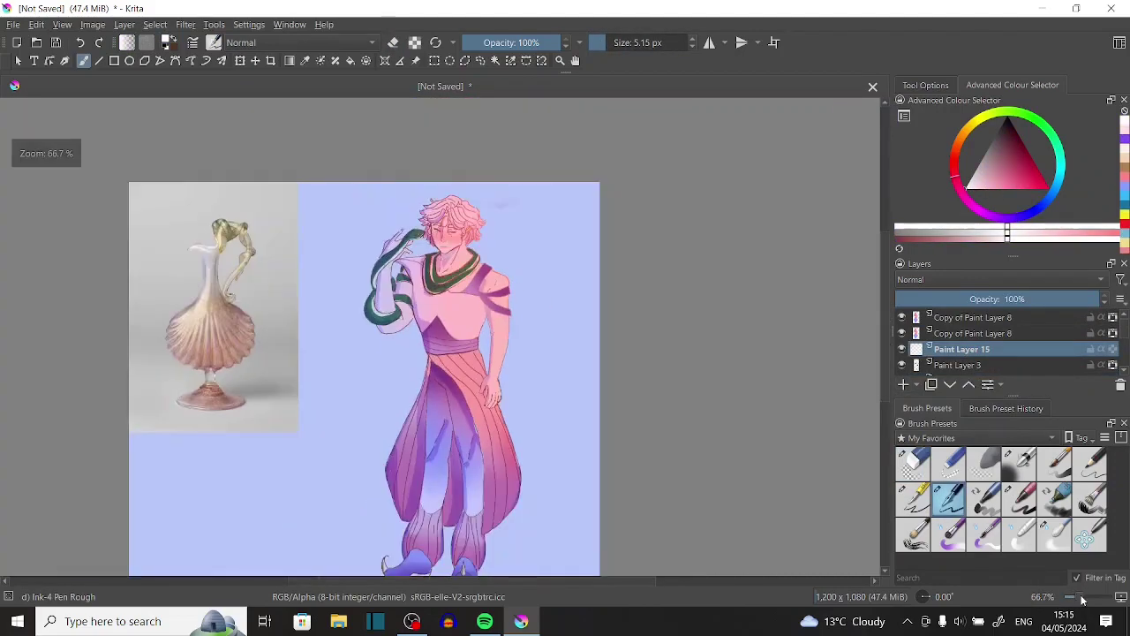
scroll(442, 353, down, 3)
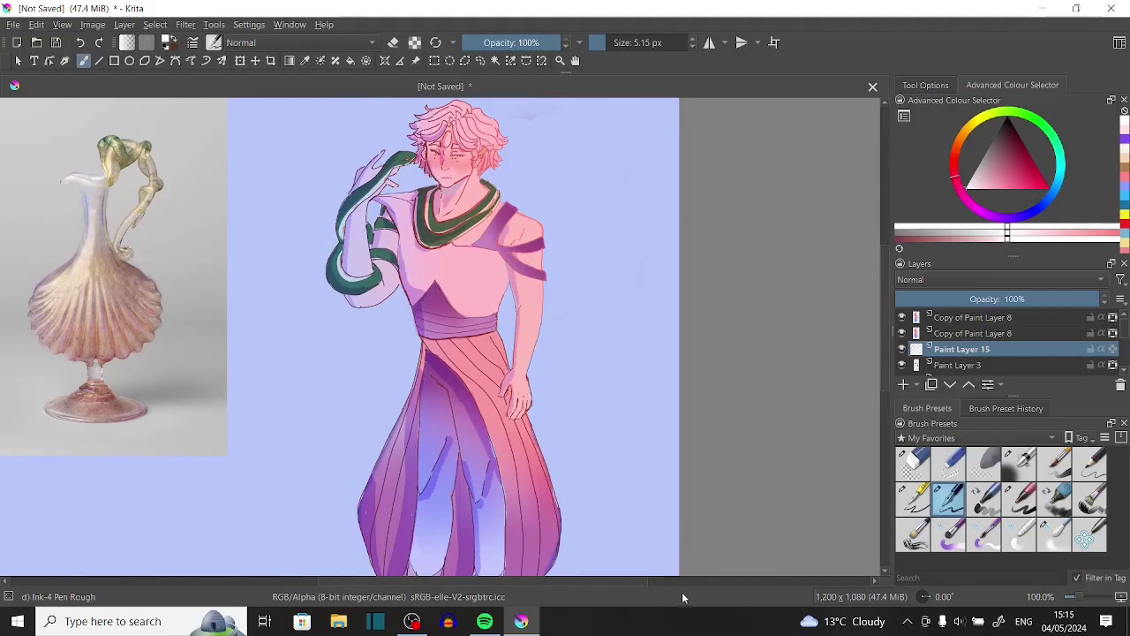
click(411, 621)
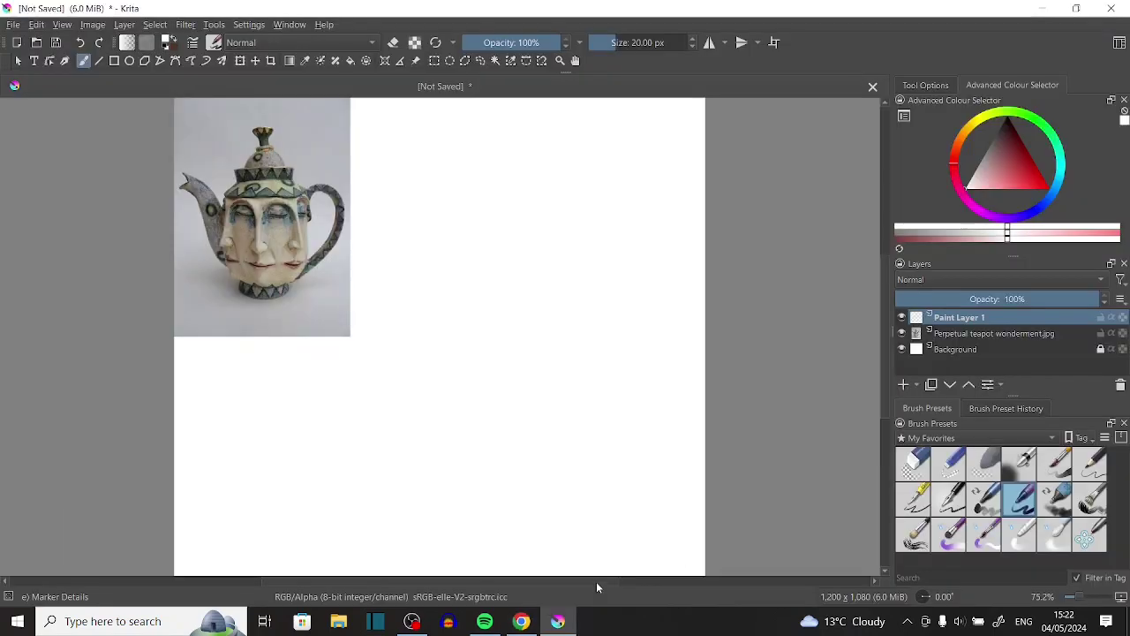
Sketch a round head flanked by two partial side faces in pink with the Marker Details brush at 15.63 px.
drag(597, 581, 566, 581)
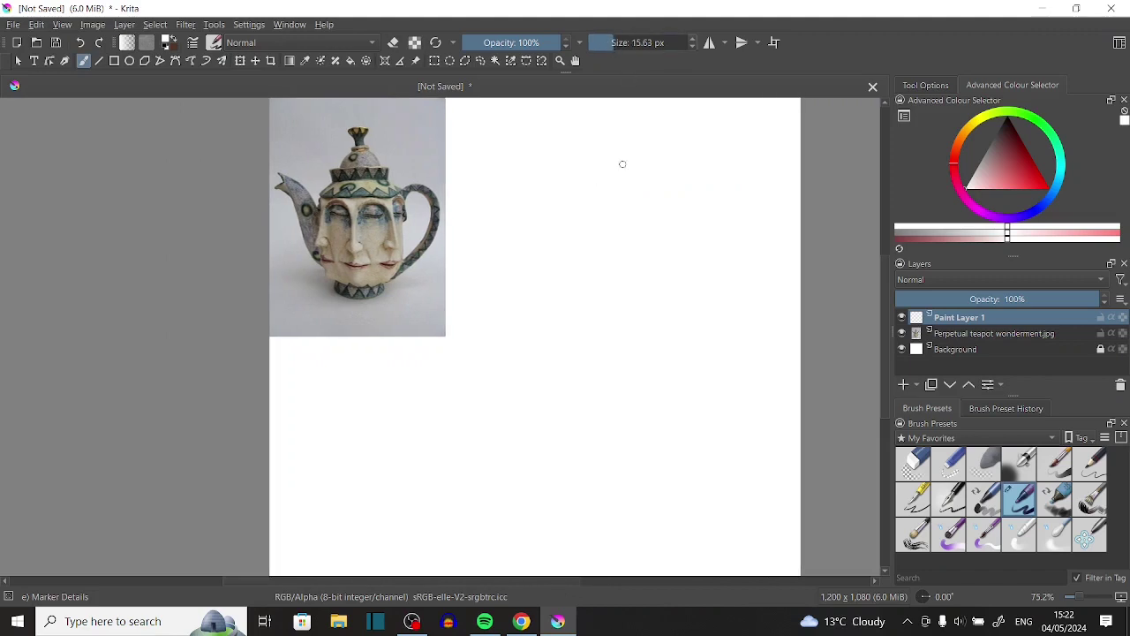
click(1006, 189)
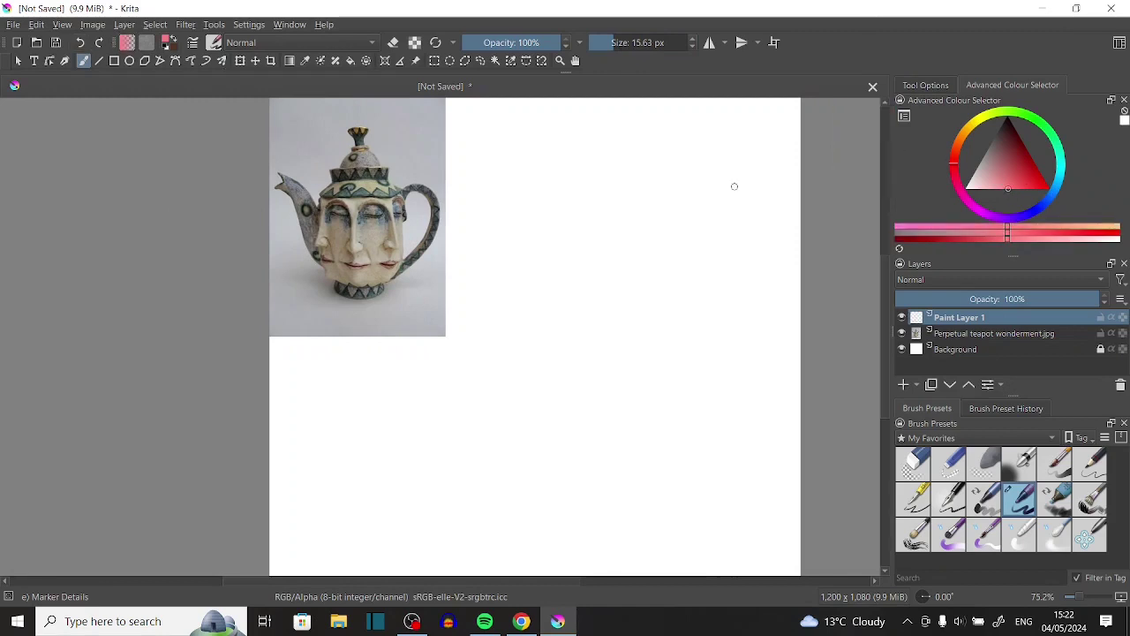
drag(613, 182, 635, 214)
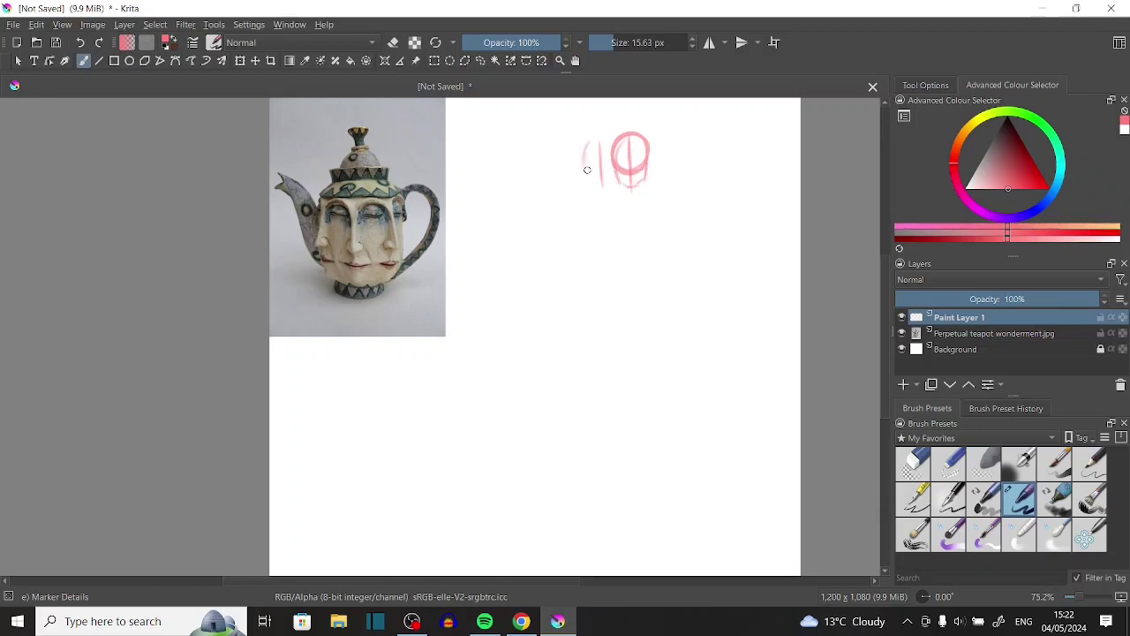
drag(672, 158, 662, 180)
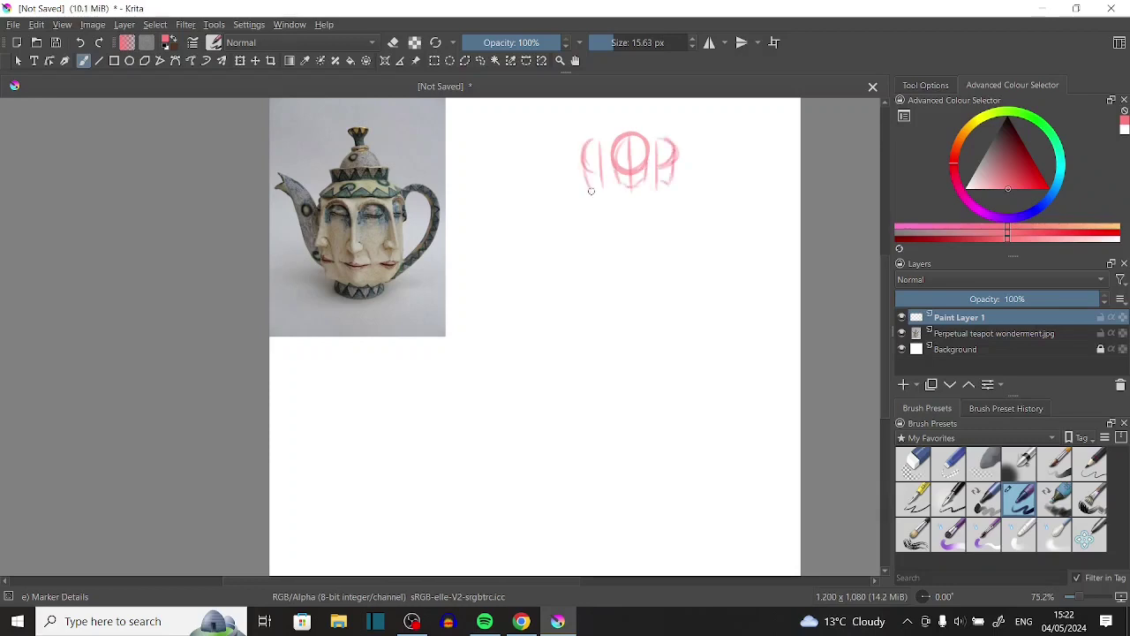
Select the side faces and reposition them with Transform so they tilt outward from the central head.
click(480, 60)
drag(668, 126, 653, 133)
key(ctrl+t)
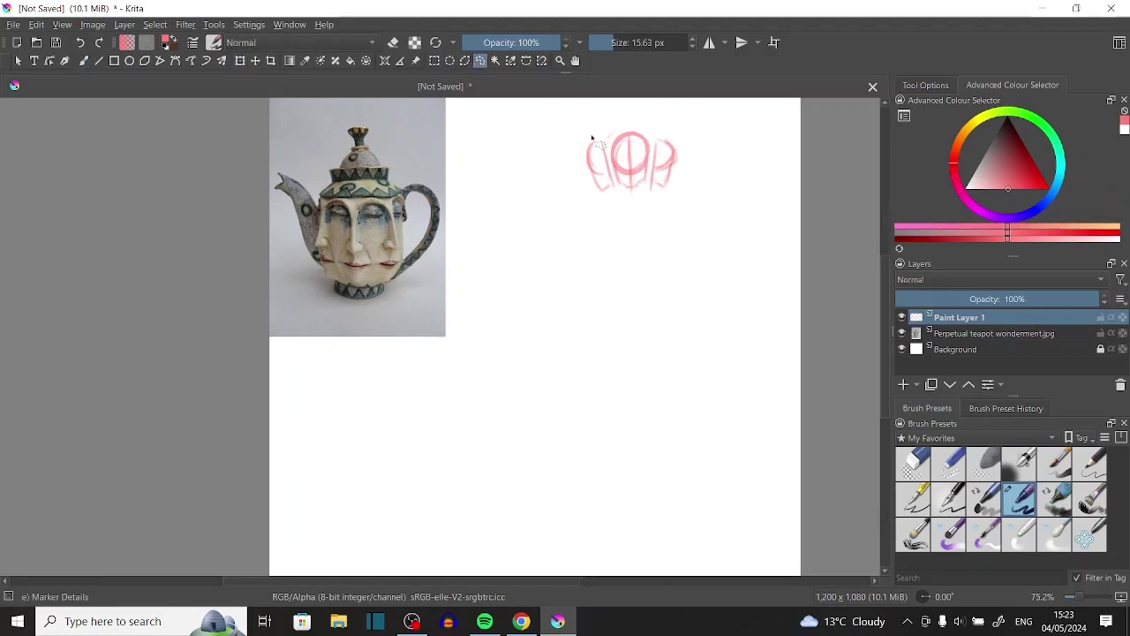
mouse_move(645, 190)
mouse_down()
mouse_move(601, 202)
mouse_move(664, 189)
mouse_up()
key(b)
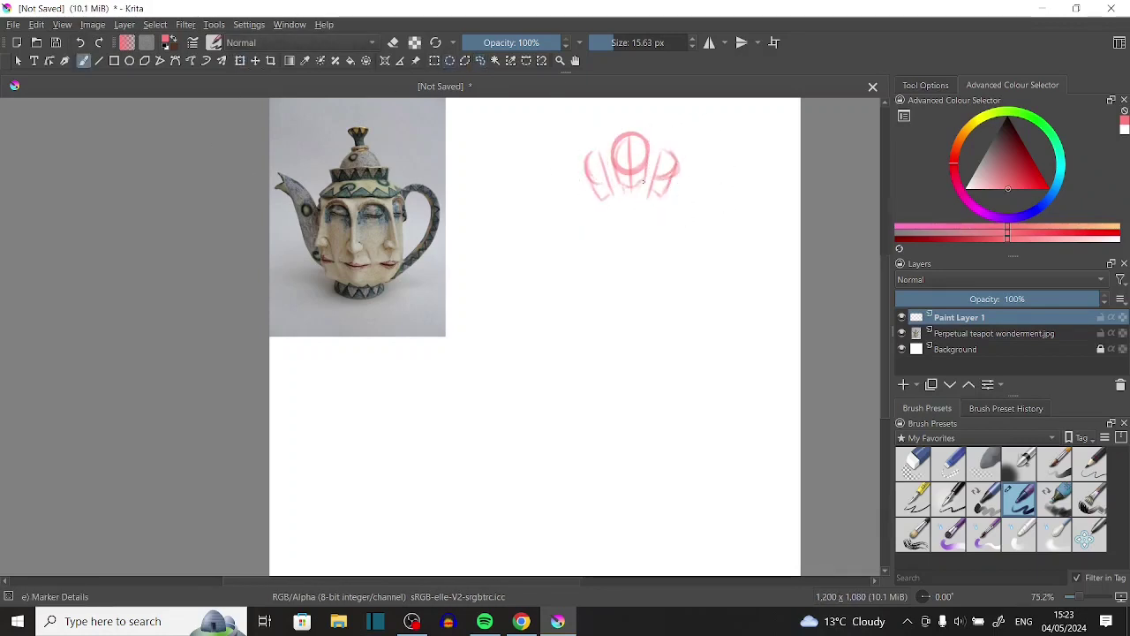
Sketch the torso with pointed shoulders, a round waist and flared hips below the three faces.
drag(592, 254, 676, 240)
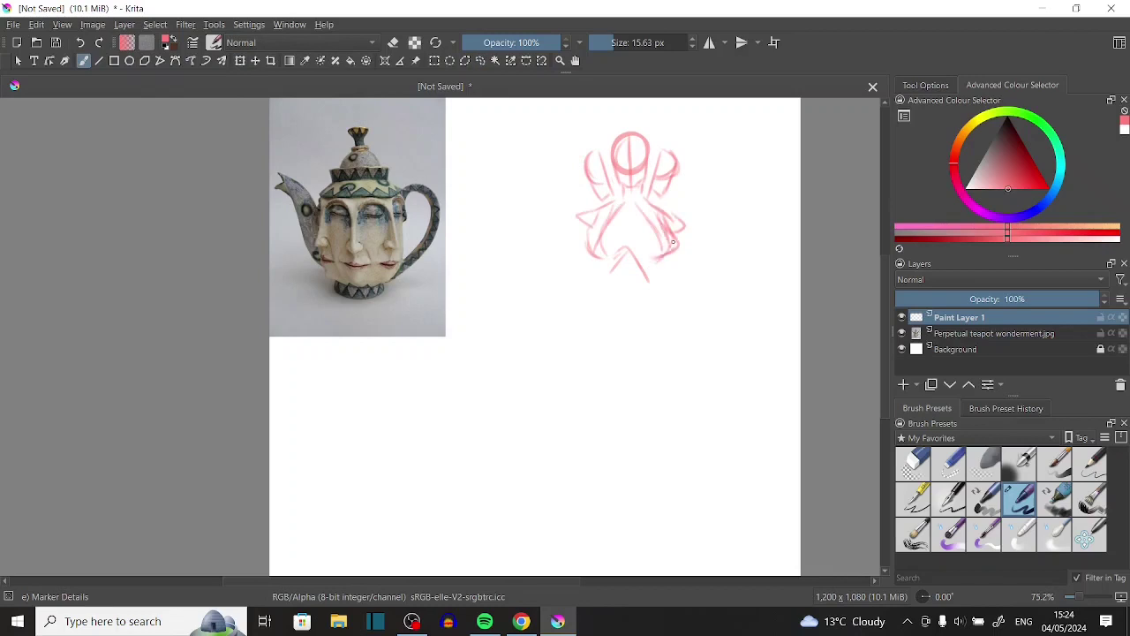
drag(609, 279, 618, 260)
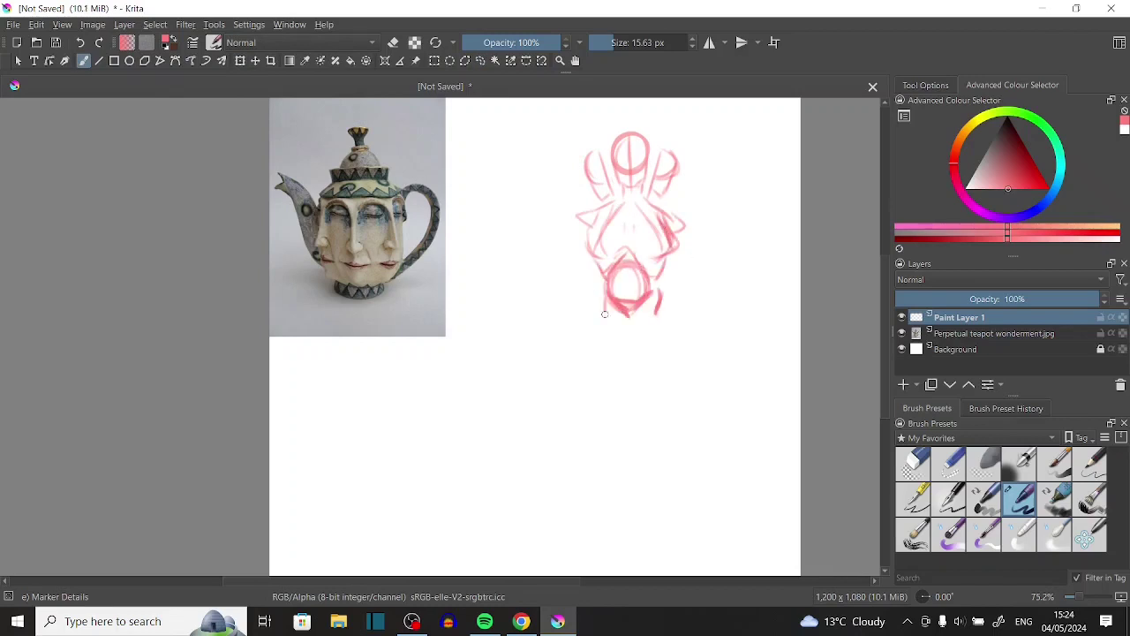
drag(605, 314, 671, 334)
mouse_move(592, 296)
mouse_down()
mouse_move(618, 256)
mouse_move(649, 300)
mouse_up()
Sketch the pelvis and the tops of both legs, with a rounded knee on one of them.
mouse_move(596, 342)
mouse_down()
mouse_move(650, 342)
mouse_move(653, 406)
mouse_up()
drag(609, 348, 596, 446)
drag(653, 348, 649, 437)
scroll(635, 354, down, 1)
drag(609, 358, 592, 397)
scroll(636, 354, up, 1)
Sketch the second thigh and knee, both lower legs and the feet with the Marker Details brush.
click(950, 499)
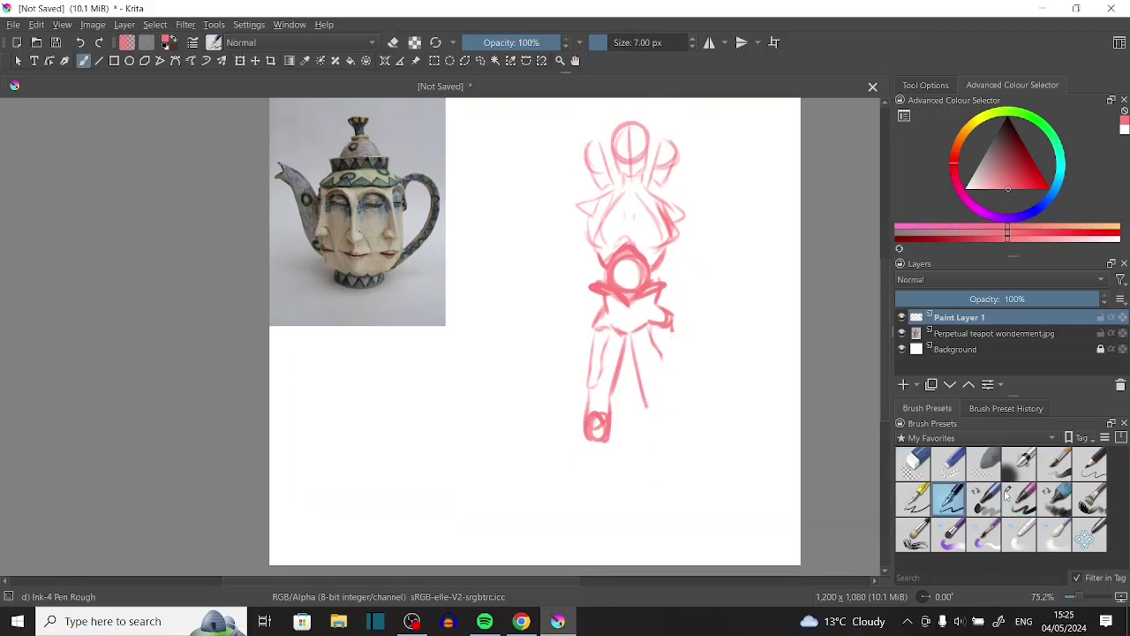
click(1007, 496)
drag(671, 329, 658, 450)
scroll(636, 353, down, 1)
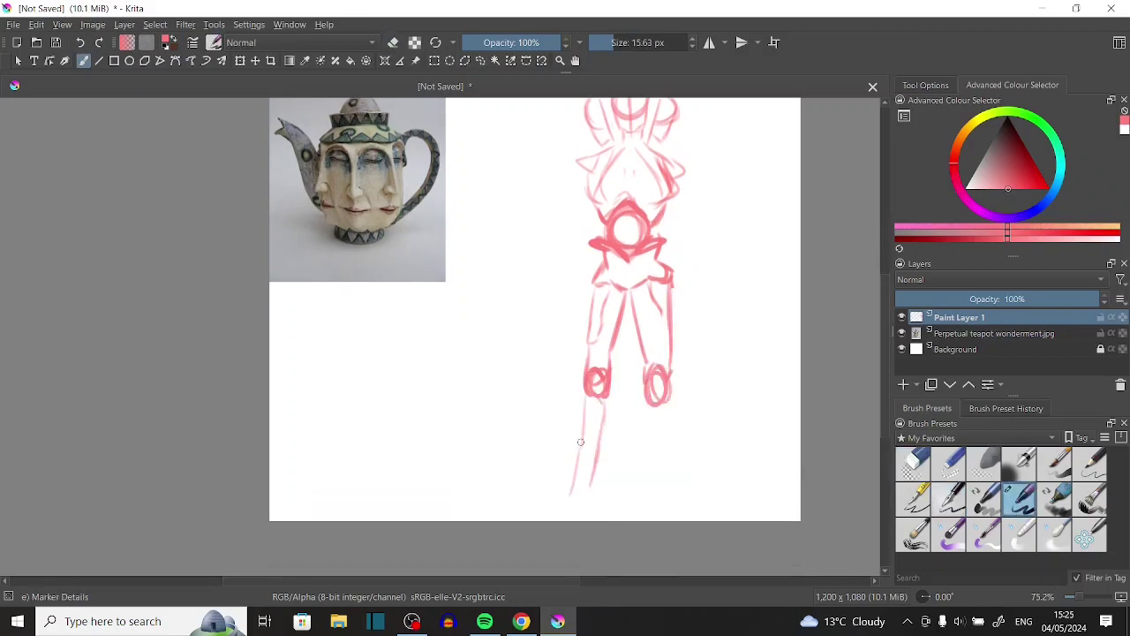
drag(583, 389, 581, 452)
mouse_move(666, 397)
mouse_down()
mouse_move(649, 483)
mouse_move(669, 482)
mouse_up()
drag(565, 487, 587, 521)
drag(667, 283, 671, 374)
drag(671, 477, 675, 520)
Sketch an arm and hand hanging beside the torso.
scroll(636, 354, up, 2)
mouse_move(579, 327)
mouse_down()
mouse_move(560, 354)
mouse_move(556, 428)
mouse_up()
drag(565, 420, 554, 469)
drag(574, 316, 558, 362)
drag(558, 355, 555, 427)
drag(585, 320, 574, 358)
scroll(885, 291, down, 2)
Erase the body and side faces with Eraser Circle at 148.68 px, keeping the central head.
key(slash)
mouse_move(618, 494)
mouse_down()
mouse_move(669, 308)
mouse_move(632, 221)
mouse_up()
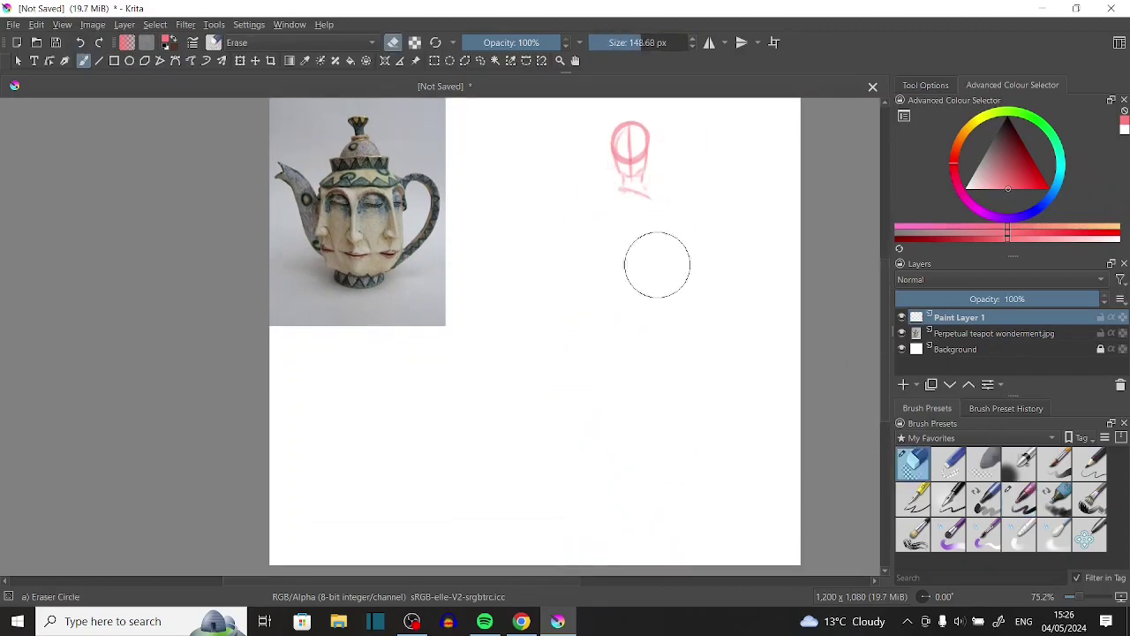
Sketch a new neck, shoulders and angled chest below the head, with one arm bent and raised outward.
key(slash)
drag(574, 183, 618, 181)
drag(644, 181, 687, 228)
mouse_move(579, 190)
mouse_down()
mouse_move(691, 219)
mouse_move(600, 261)
mouse_up()
drag(687, 230, 629, 269)
drag(514, 117, 539, 148)
drag(573, 185, 590, 212)
mouse_move(527, 144)
mouse_down()
mouse_move(578, 204)
mouse_move(547, 187)
mouse_move(618, 244)
mouse_up()
drag(632, 176, 678, 205)
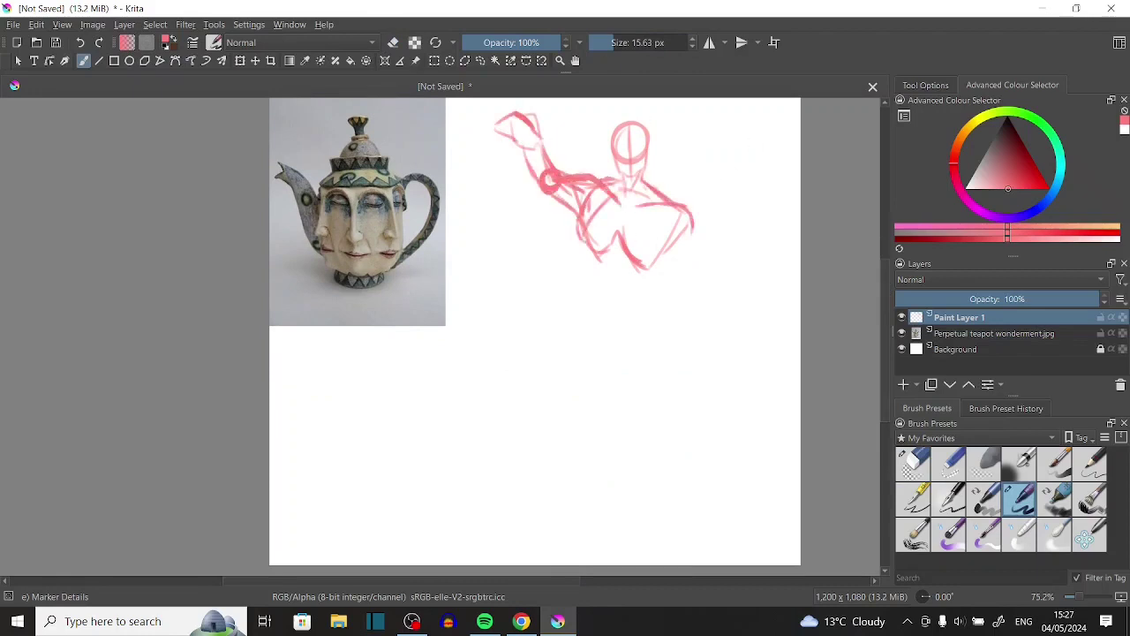
Transform the selected torso and raised arm so they sit slightly narrower and closer to the head.
key(ctrl+t)
drag(732, 108, 717, 113)
click(480, 60)
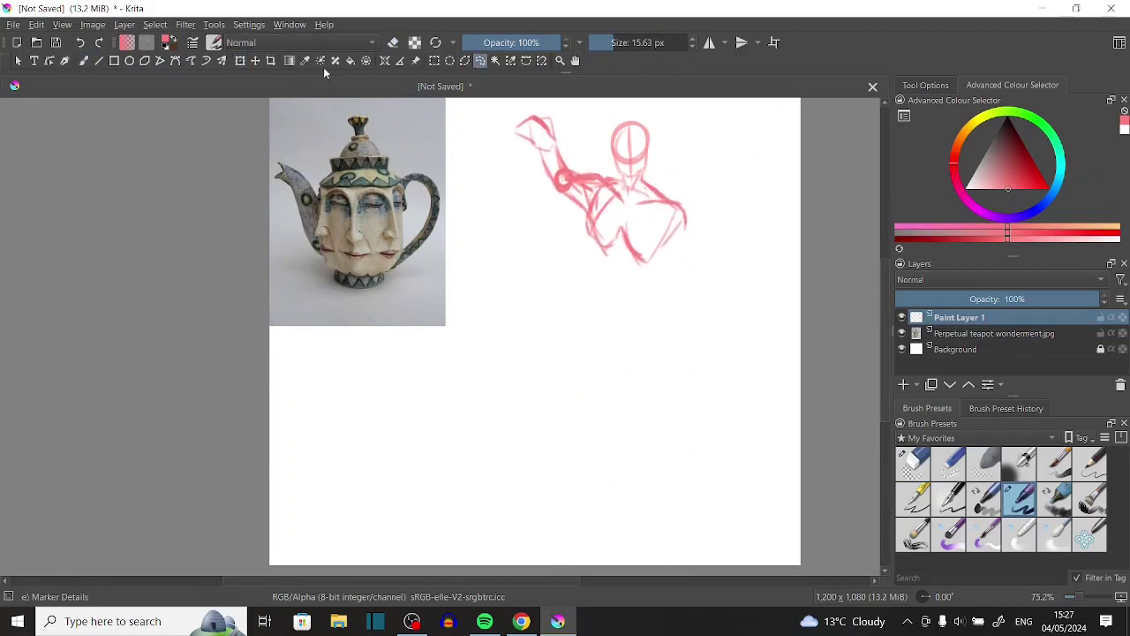
drag(663, 248, 660, 263)
Sketch the chest, waist and hips, with the second arm bent and its forearm across the waist.
drag(669, 212, 632, 251)
drag(629, 251, 625, 316)
drag(653, 265, 676, 283)
mouse_move(607, 256)
mouse_down()
mouse_move(671, 263)
mouse_move(607, 285)
mouse_move(630, 309)
mouse_up()
drag(609, 265, 653, 280)
drag(604, 258, 638, 247)
mouse_move(655, 249)
mouse_down()
mouse_move(662, 266)
mouse_move(676, 267)
mouse_move(687, 312)
mouse_up()
Sketch around the raised hand and extend its fingers outward.
drag(515, 155, 482, 120)
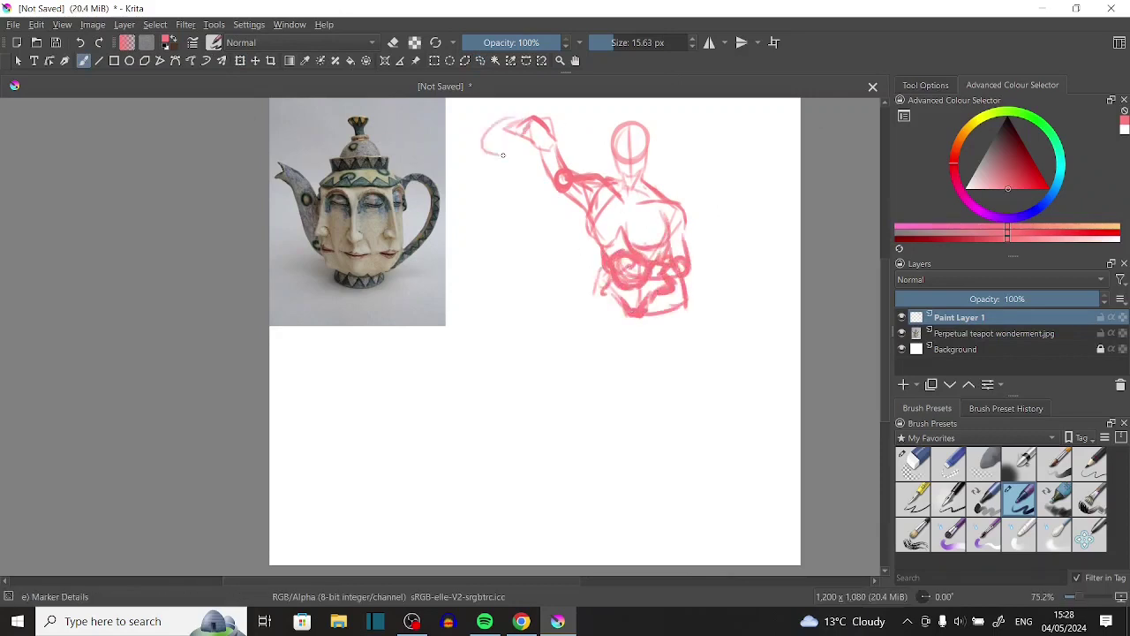
mouse_move(547, 107)
mouse_down()
mouse_move(479, 152)
mouse_move(507, 120)
mouse_up()
mouse_move(510, 114)
mouse_down()
mouse_move(454, 143)
mouse_move(521, 177)
mouse_move(539, 153)
mouse_up()
key(e)
key(e)
Redraw the bent arm with its elbow farther out from the waist and undo the last two strokes.
drag(607, 247, 680, 265)
key(e)
key(e)
drag(676, 222, 698, 261)
click(78, 43)
click(79, 42)
Sketch both legs from the hips to the feet, with round knee joints close together.
drag(633, 318, 629, 385)
mouse_move(609, 300)
mouse_down()
mouse_move(618, 394)
mouse_move(634, 397)
mouse_up()
mouse_move(631, 397)
mouse_down()
mouse_move(626, 457)
mouse_move(650, 486)
mouse_move(590, 481)
mouse_move(667, 528)
mouse_move(590, 505)
mouse_move(590, 477)
mouse_up()
key(e)
key(e)
mouse_move(627, 429)
mouse_down()
mouse_move(604, 480)
mouse_move(613, 519)
mouse_move(673, 495)
mouse_up()
drag(594, 477, 604, 535)
Select the lower legs, move and shorten them with Transform, and redraw the crossed calves and feet.
click(480, 60)
drag(540, 393, 539, 399)
key(ctrl+t)
drag(654, 495, 651, 469)
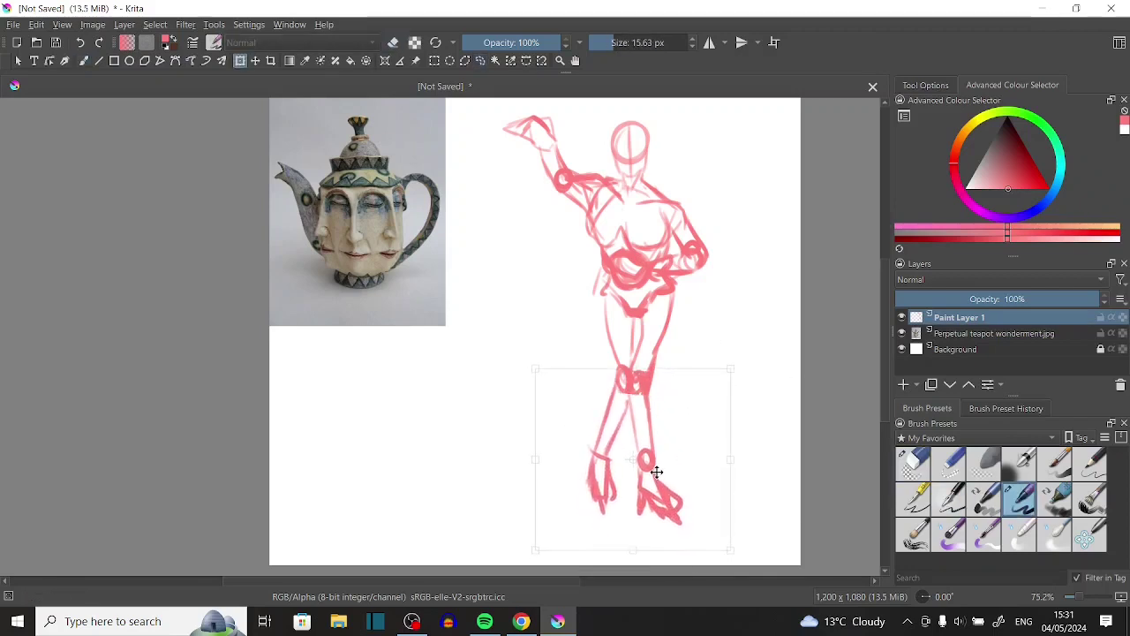
mouse_move(632, 550)
mouse_down()
mouse_move(626, 480)
mouse_move(634, 496)
mouse_up()
key(Return)
key(b)
drag(627, 468, 598, 510)
Set the body sketch layer's opacity to 44% and add a new paint layer above it.
drag(1098, 599, 1079, 598)
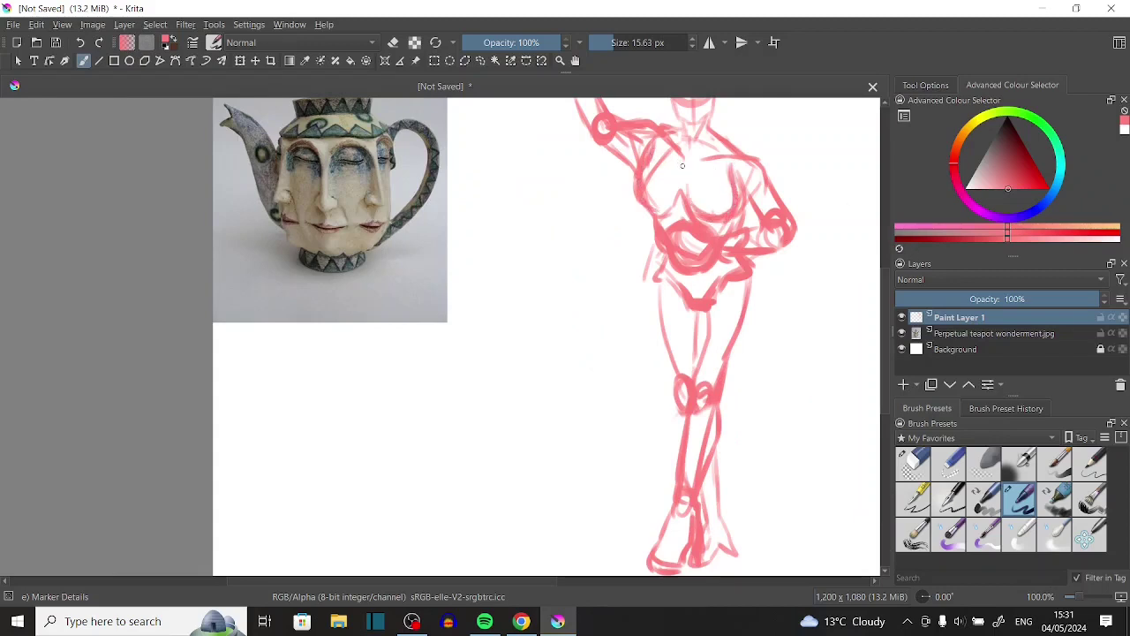
scroll(689, 336, up, 3)
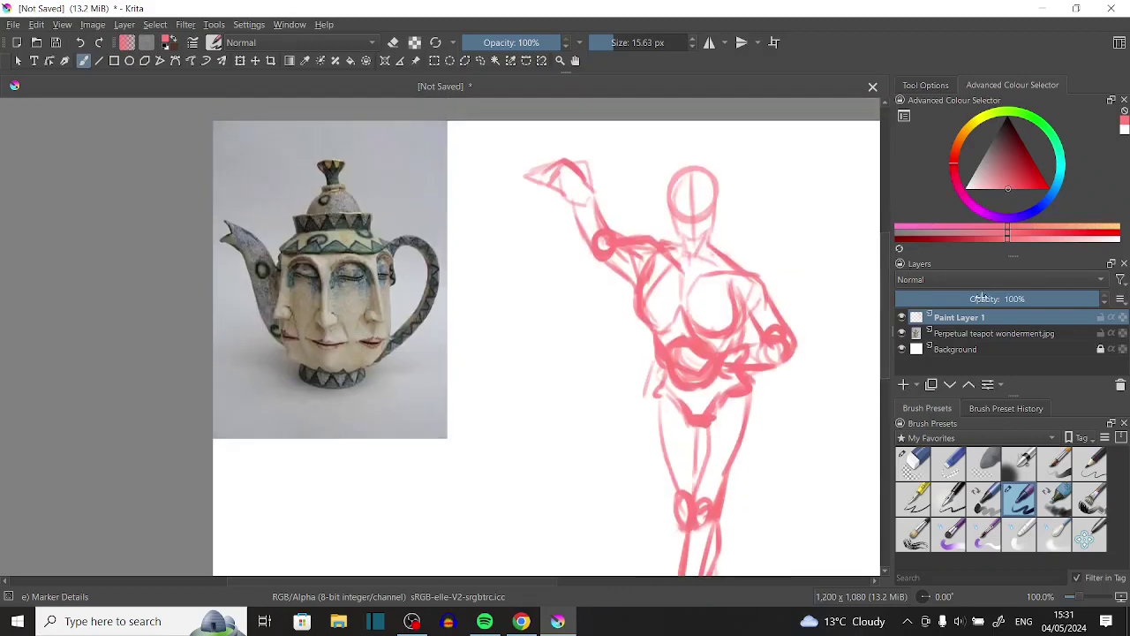
click(987, 298)
click(902, 384)
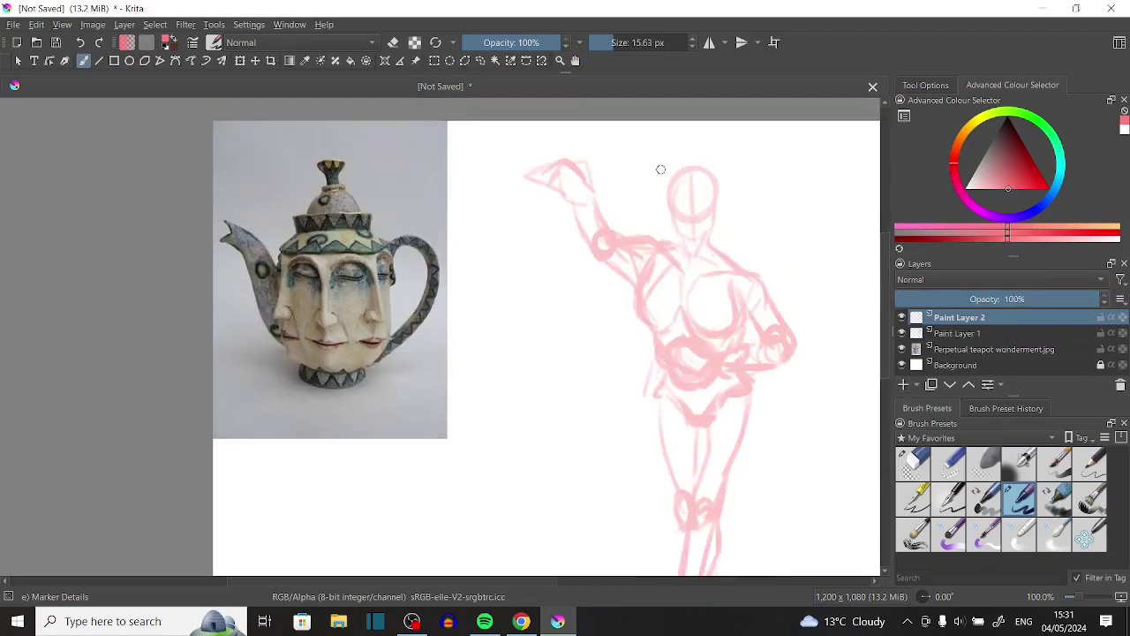
click(969, 334)
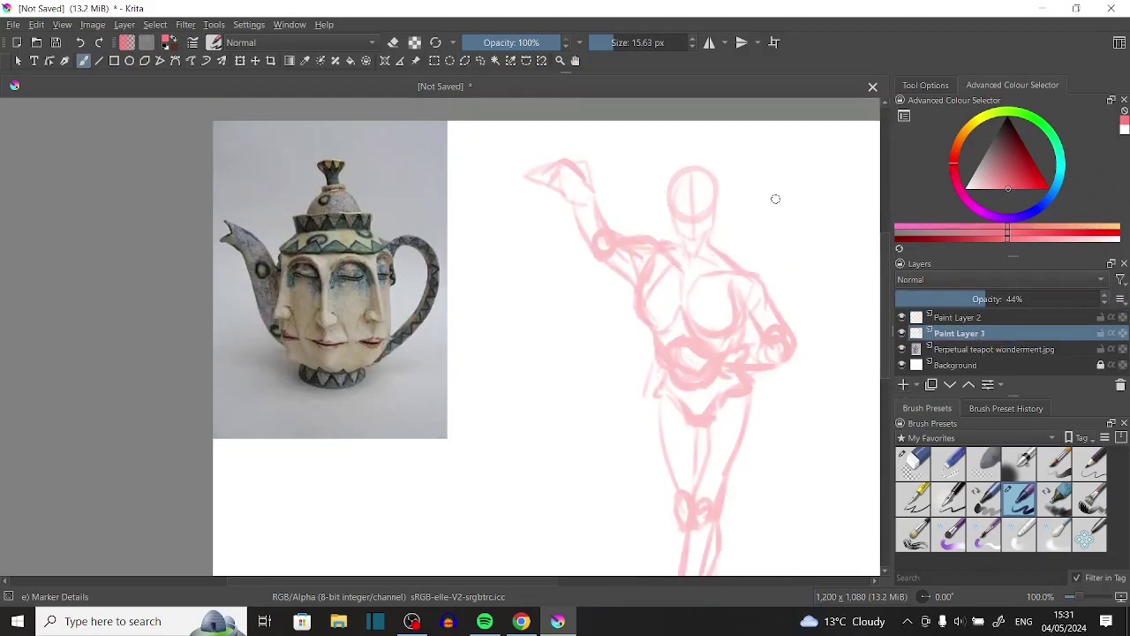
click(942, 319)
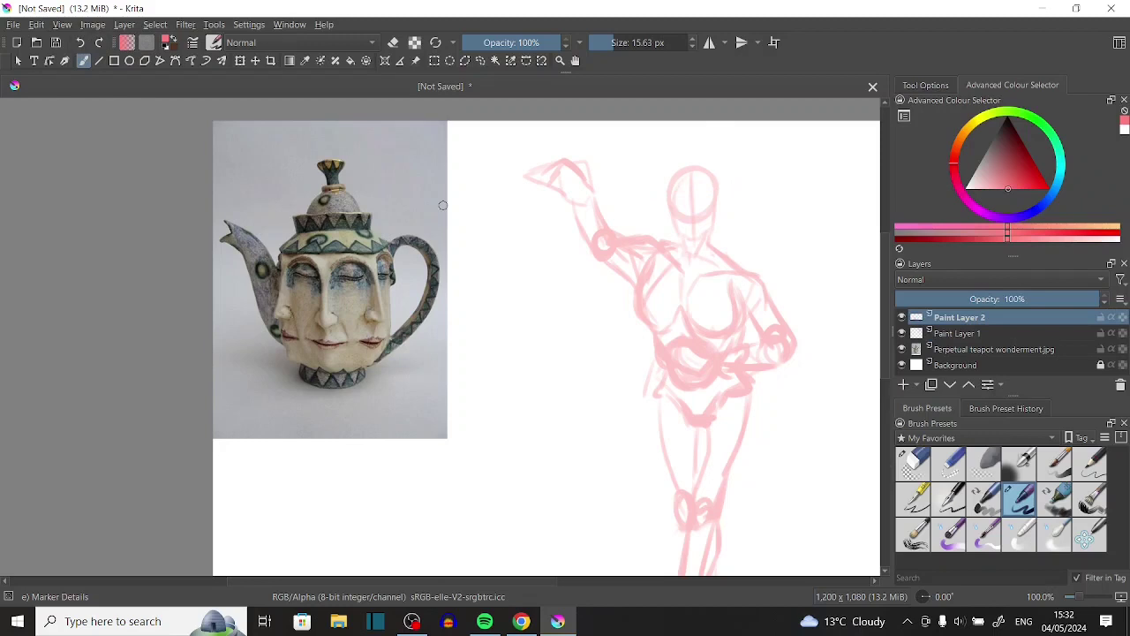
Undo the trial outline around the teapot lid and sketch a brimmed, teapot-lid-shaped hat and a collar on the figure.
drag(389, 255, 350, 144)
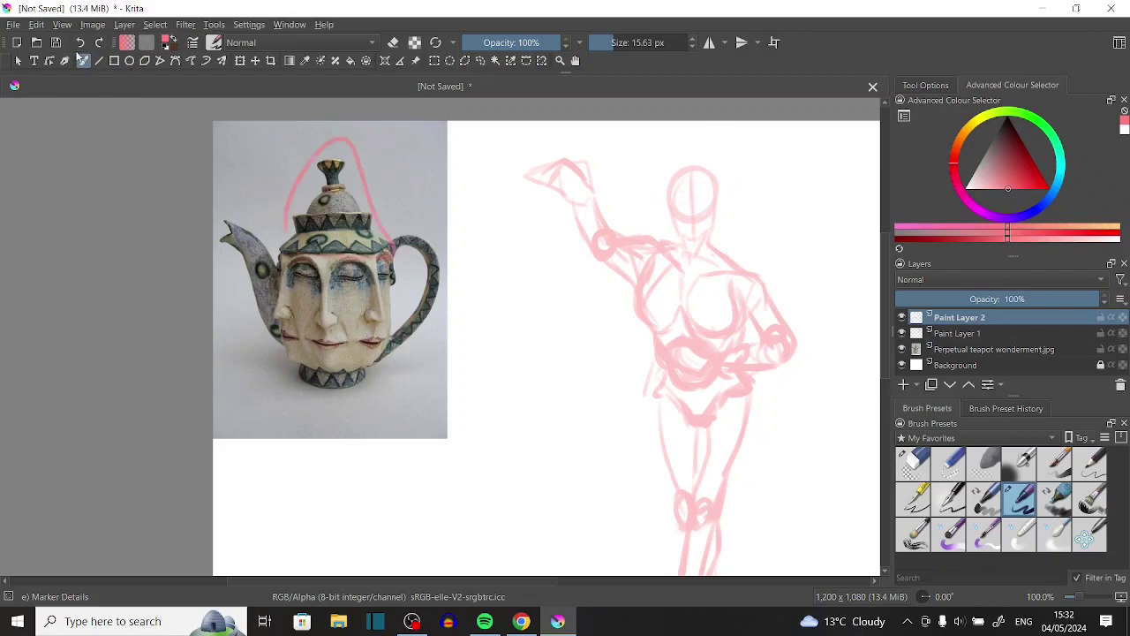
key(ctrl+z)
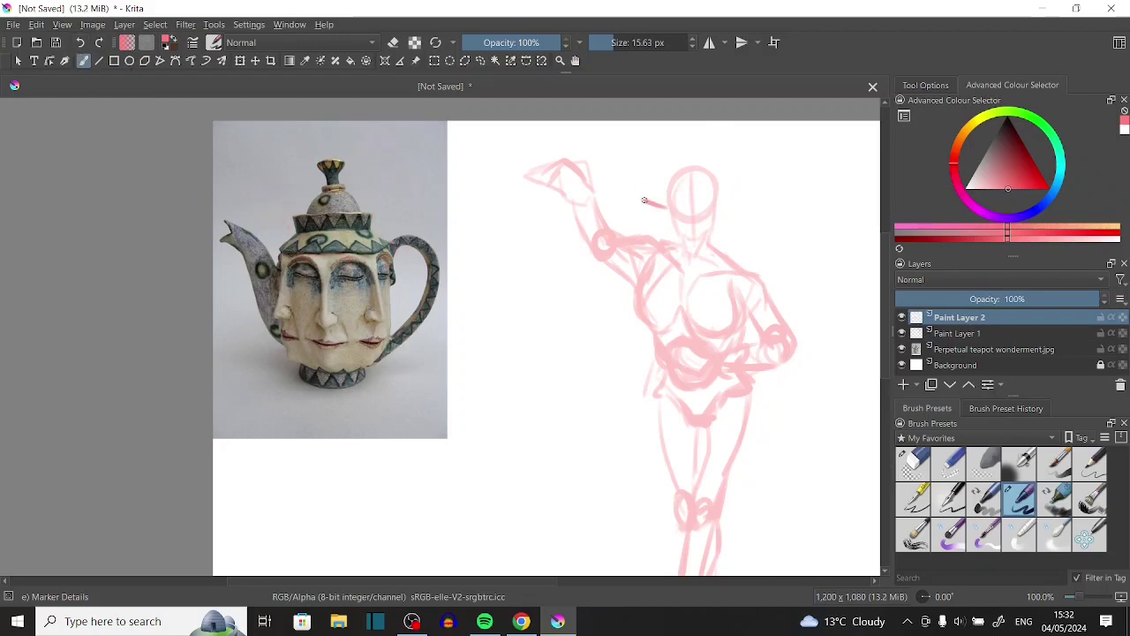
drag(707, 178, 725, 186)
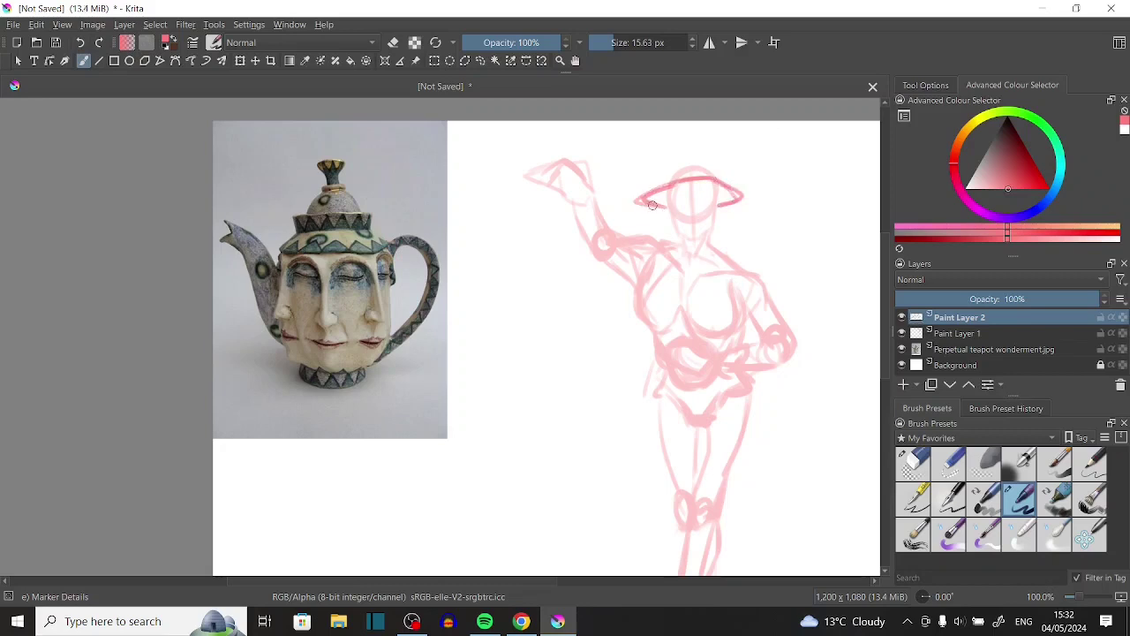
mouse_move(653, 205)
mouse_down()
mouse_move(711, 164)
mouse_move(687, 140)
mouse_up()
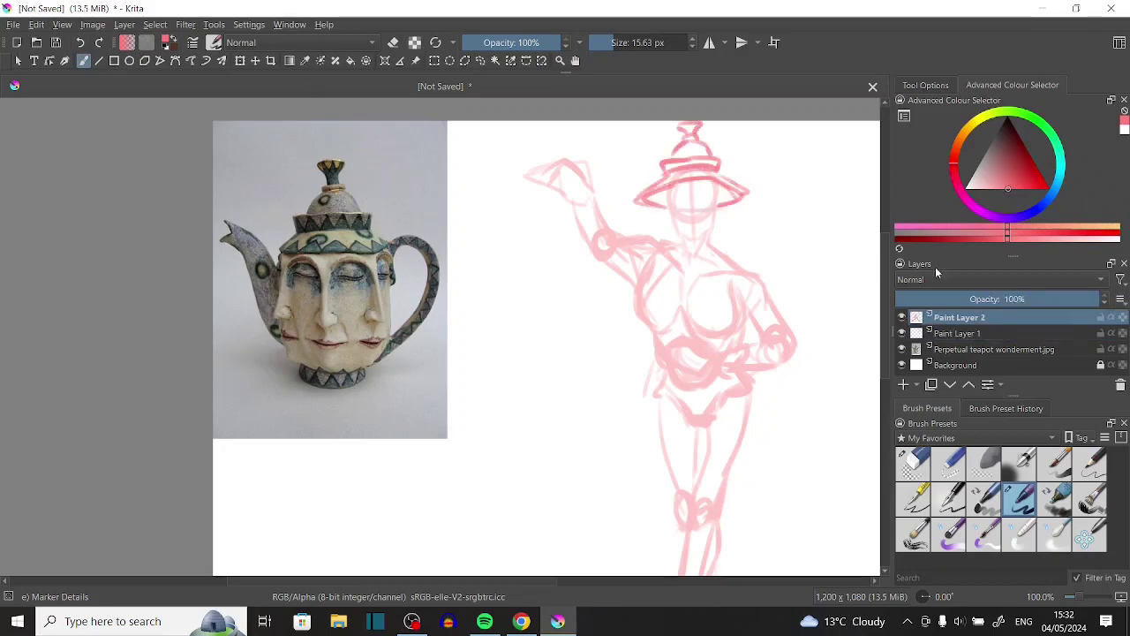
mouse_move(664, 250)
mouse_down()
mouse_move(712, 262)
mouse_move(727, 252)
mouse_up()
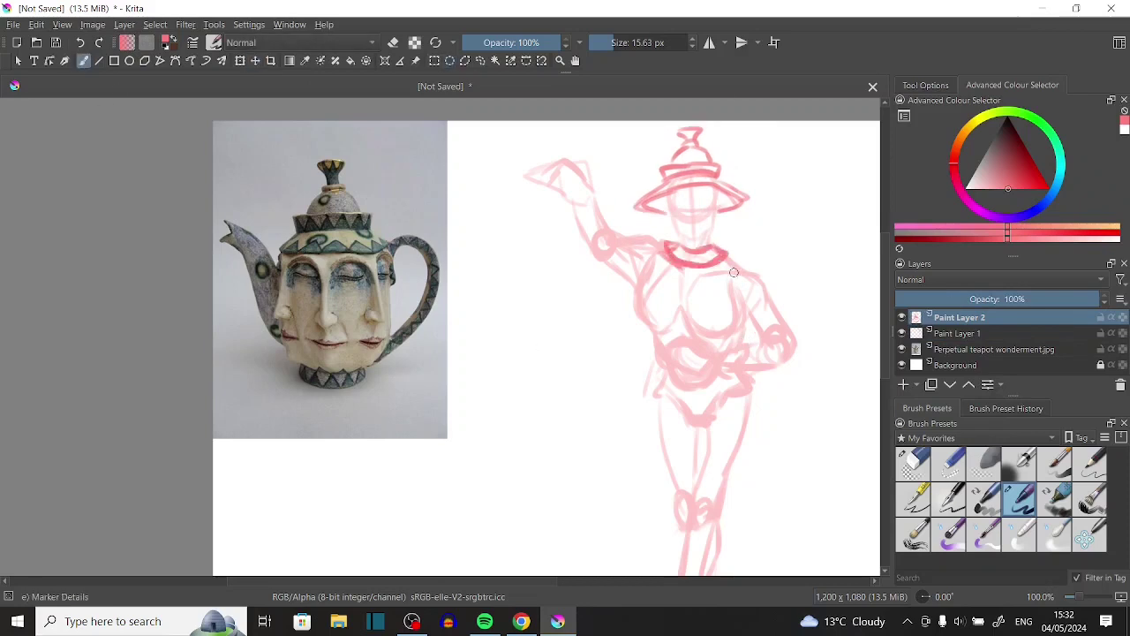
Widen the hat brim, rough in side faces under it, and erase the hat and collar.
drag(715, 189, 614, 205)
scroll(751, 236, down, 1)
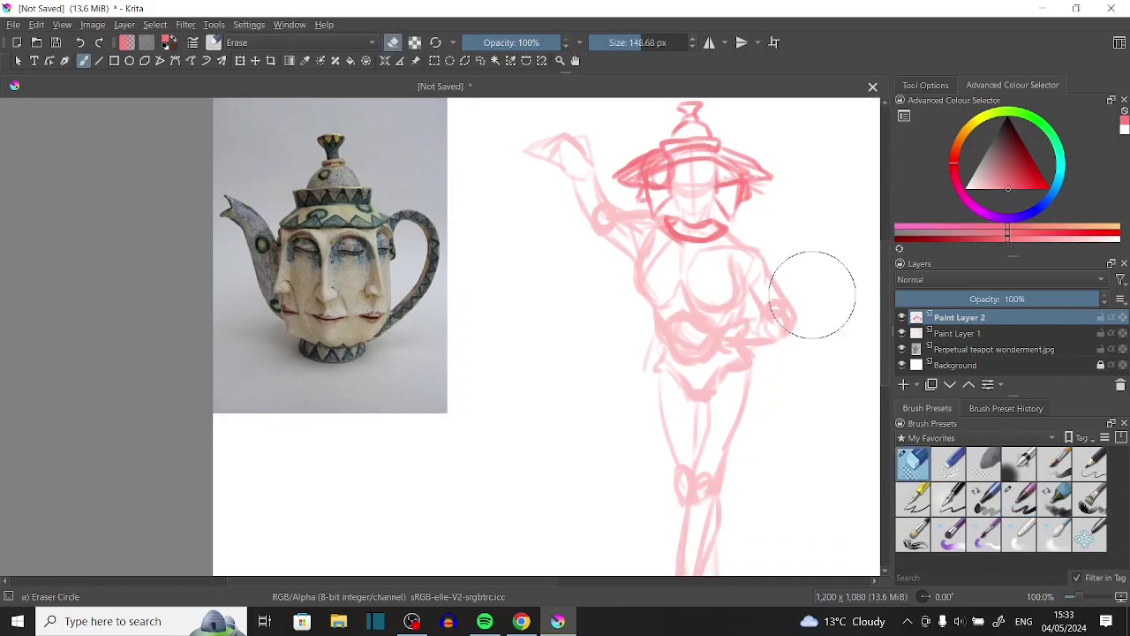
key(Delete)
Redraw the two side faces beside the head, clean them up with Eraser Circle, and adjust them with Transform.
drag(664, 149, 657, 199)
mouse_move(731, 150)
mouse_down()
mouse_move(742, 187)
mouse_move(734, 214)
mouse_move(746, 206)
mouse_up()
click(913, 463)
key(ctrl+t)
key(Return)
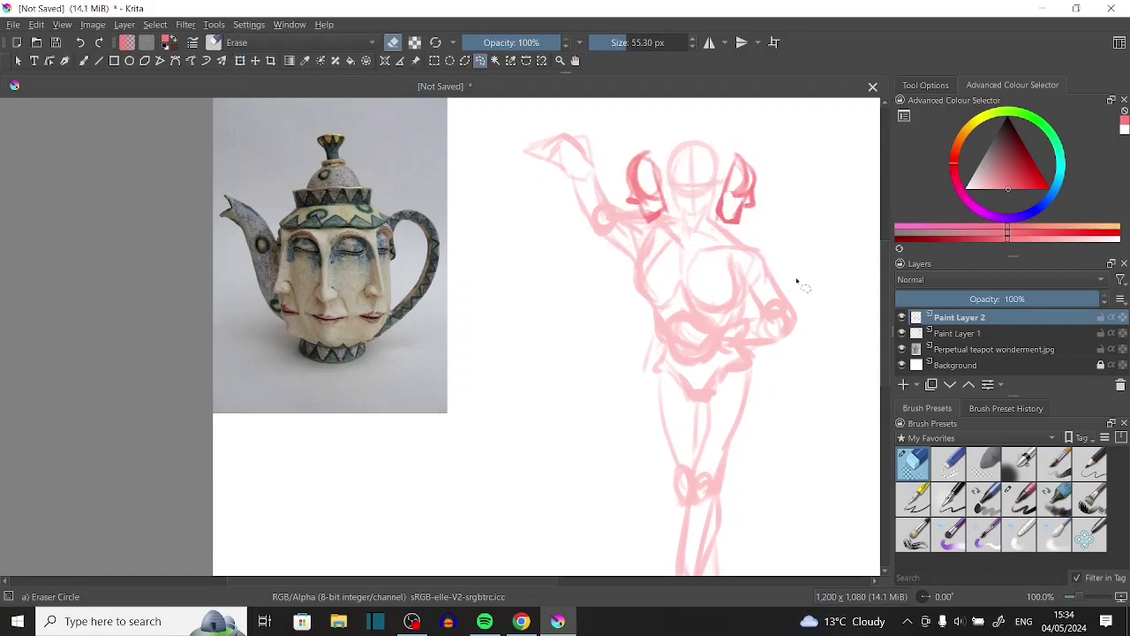
Sketch a wide-brimmed hat over the three faces, with a band, domed crown and knob like the teapot's lid.
key(b)
scroll(669, 215, up, 1)
key(e)
drag(619, 228, 798, 222)
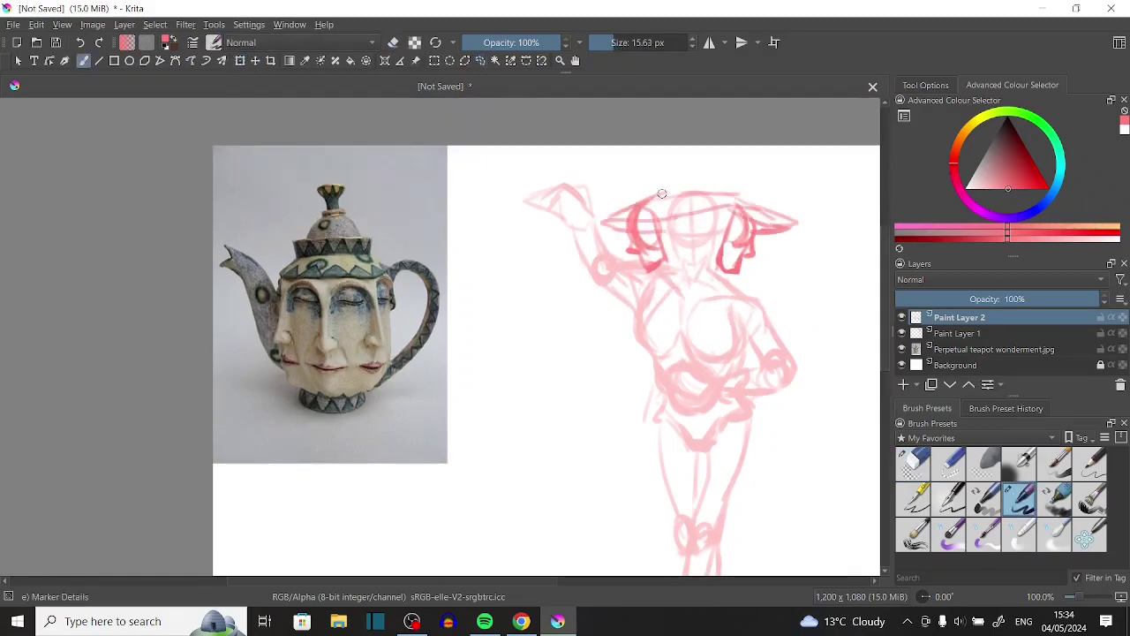
mouse_move(738, 184)
mouse_down()
mouse_move(659, 184)
mouse_move(685, 148)
mouse_up()
Sketch the central face's closed eyes and mouth, a pointed collar, and the shoulder and upper-arm pieces.
scroll(699, 219, down, 1)
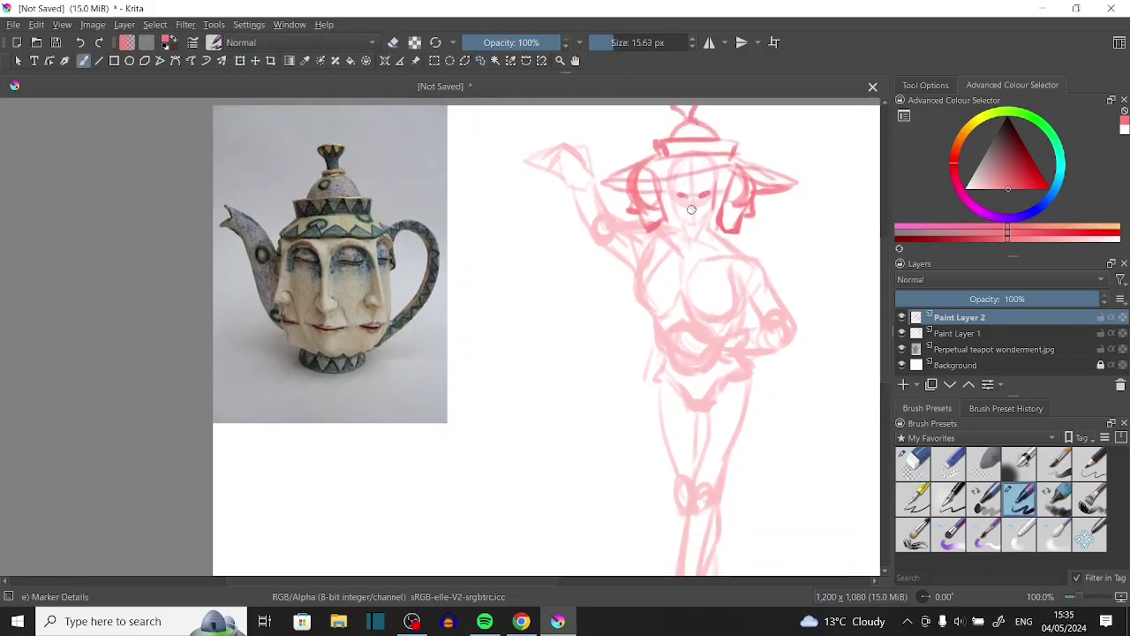
drag(687, 221, 706, 208)
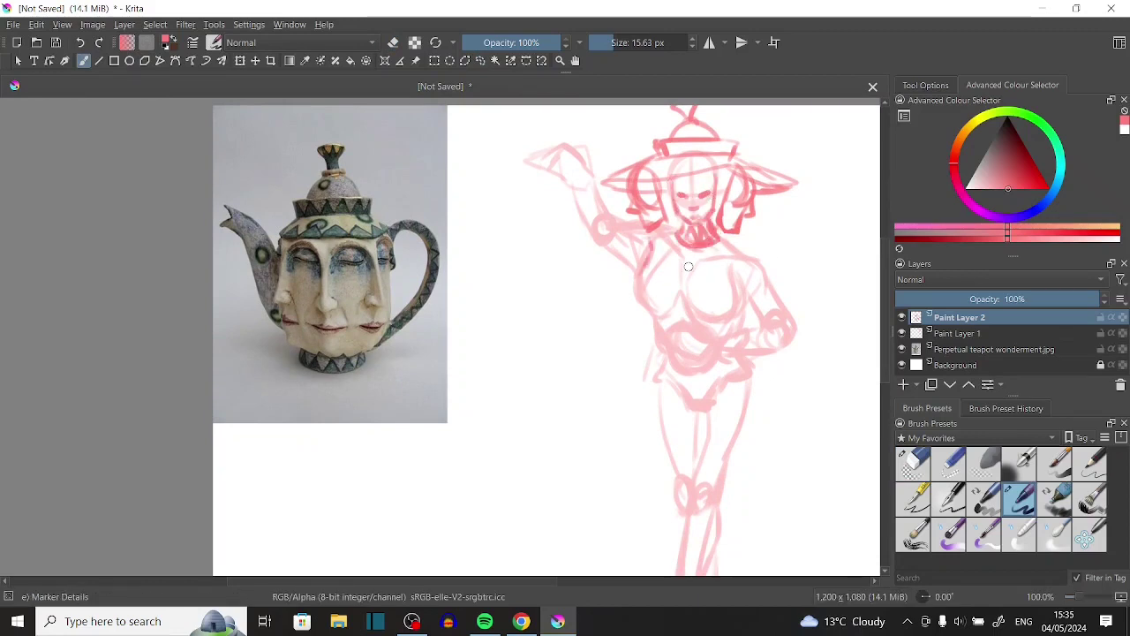
drag(761, 258, 749, 293)
drag(646, 220, 637, 263)
drag(751, 279, 782, 324)
mouse_move(632, 221)
mouse_down()
mouse_move(612, 265)
mouse_move(593, 242)
mouse_up()
Sketch ballooning puffed panels around both hips and a pointed bodice hem with a round waist piece.
scroll(699, 324, down, 1)
mouse_move(1082, 601)
mouse_down()
mouse_move(1097, 600)
mouse_move(1084, 604)
mouse_up()
key(1)
drag(594, 296, 609, 399)
drag(707, 304, 671, 408)
drag(606, 290, 558, 341)
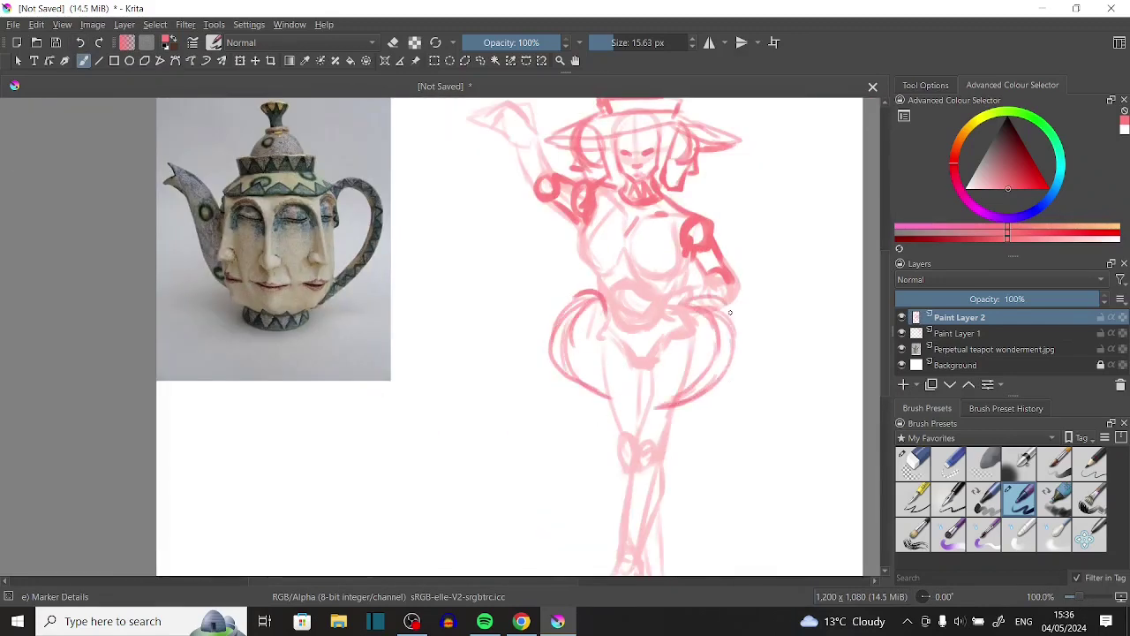
drag(733, 306, 660, 412)
drag(599, 392, 608, 419)
drag(597, 328, 690, 365)
drag(599, 293, 691, 265)
Outline the forearm resting at the waist, and the hand and forearm of the raised arm.
scroll(619, 353, up, 2)
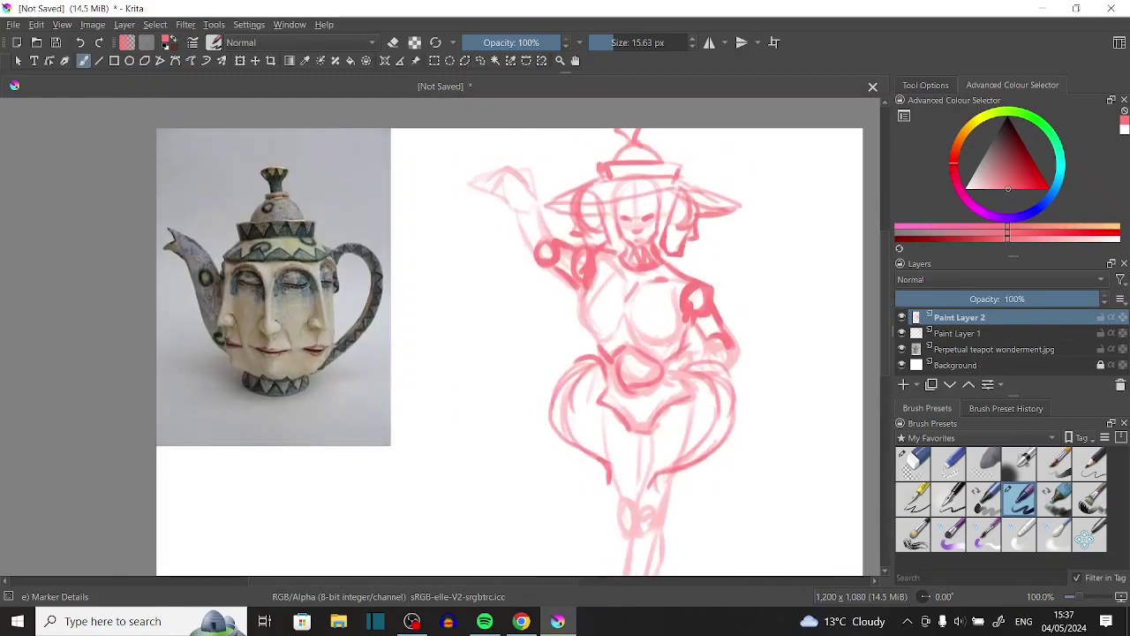
drag(668, 346, 730, 380)
drag(510, 172, 491, 189)
drag(520, 196, 535, 212)
drag(491, 175, 499, 197)
drag(536, 205, 551, 240)
drag(533, 214, 528, 256)
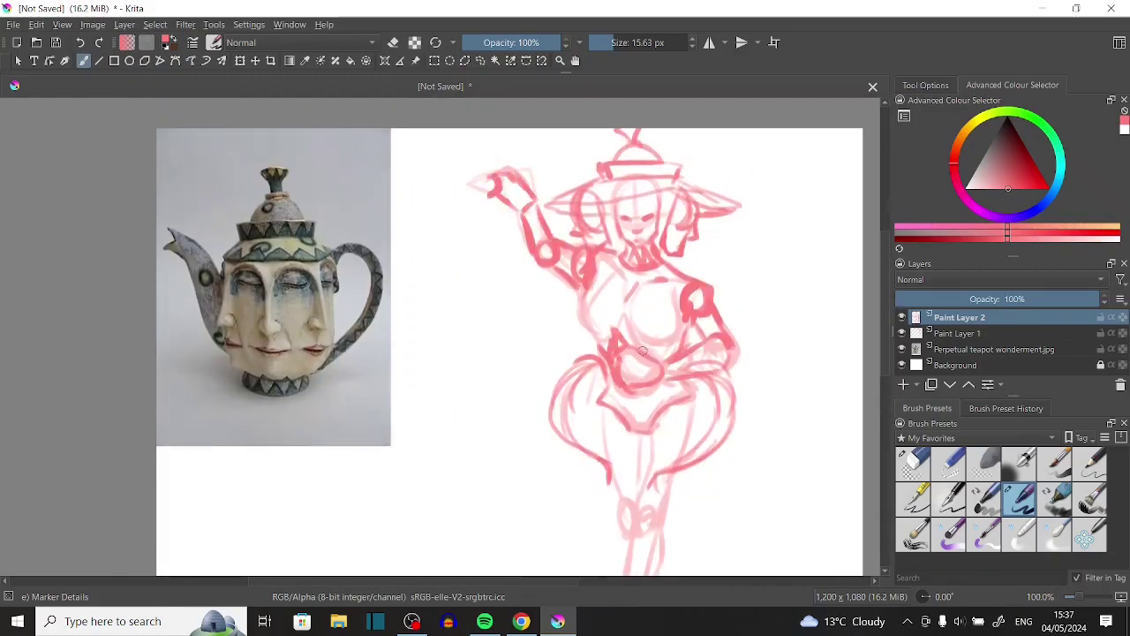
Refine the hand at the waist and the bodice lines around the chest.
drag(643, 352, 637, 381)
scroll(643, 353, up, 1)
scroll(643, 353, down, 3)
drag(591, 246, 584, 299)
drag(618, 264, 680, 300)
Merge Paint Layer 2 into Paint Layer 1 and move the combined sketch down to fit the hat on the canvas.
key(minus)
key(minus)
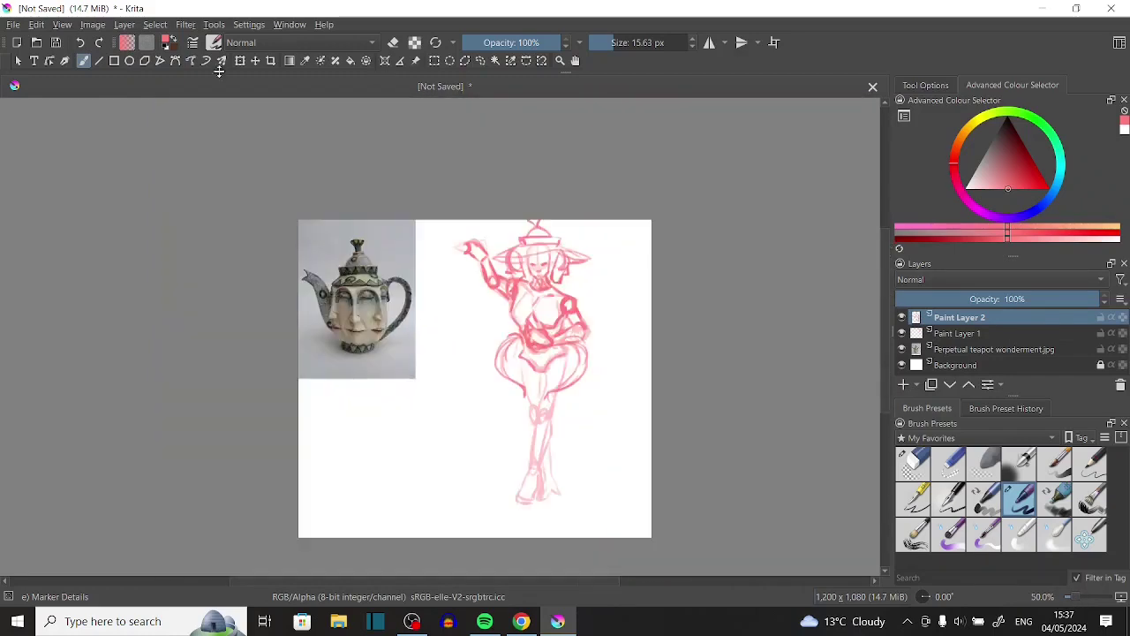
key(ctrl+e)
key(plus)
key(t)
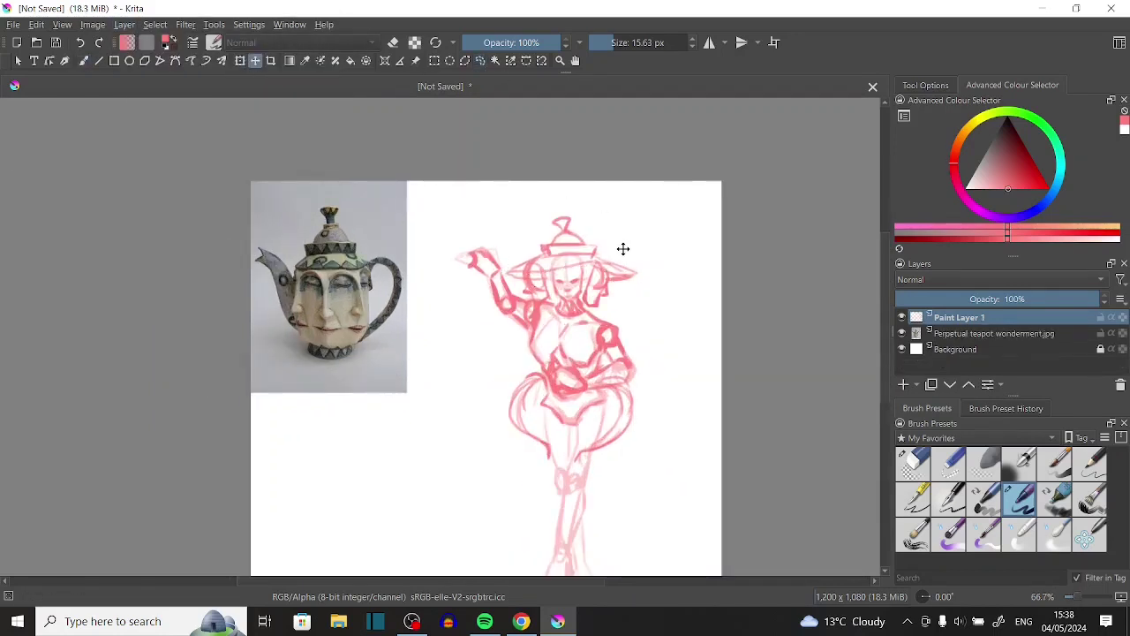
Rework the sketched hat into a wider-brimmed teapot lid with a domed crown and a flared knob.
drag(622, 249, 622, 132)
key(e)
key(ctrl+z)
mouse_move(565, 225)
mouse_down()
mouse_move(563, 265)
mouse_move(543, 251)
mouse_move(599, 254)
mouse_move(553, 245)
mouse_up()
key(e)
key(1)
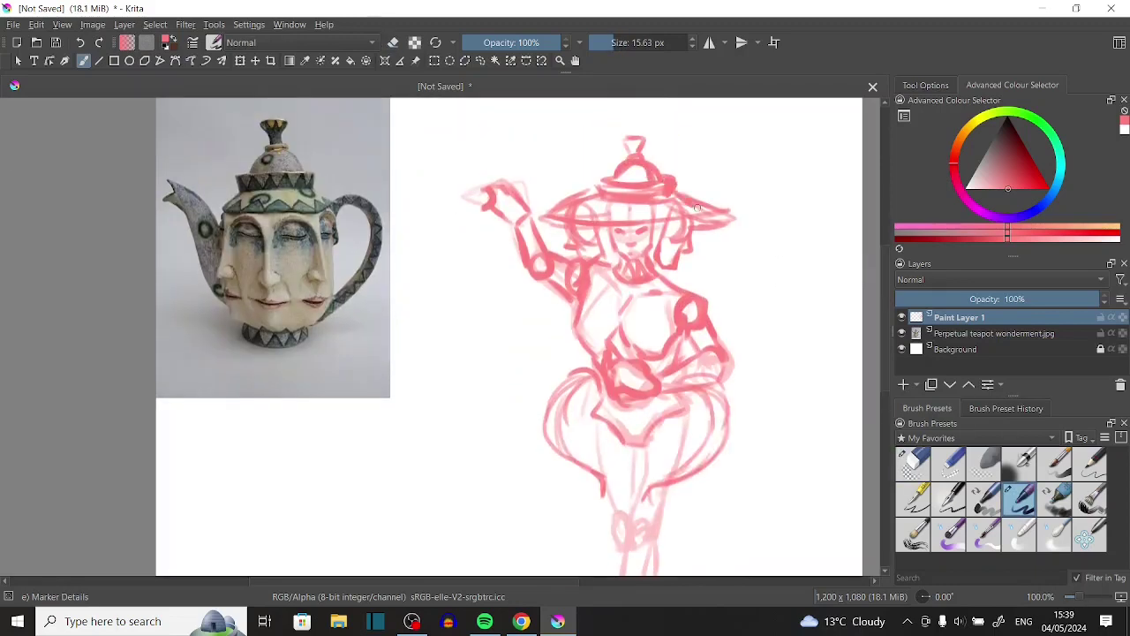
Redraw the raised hand gripping a sword with a curved guard, and sketch its long blade slanting down past the photo's edge.
key(e)
mouse_move(523, 212)
mouse_down()
mouse_move(546, 269)
mouse_move(494, 212)
mouse_up()
key(e)
drag(530, 269, 450, 190)
mouse_move(424, 327)
mouse_down()
mouse_move(521, 155)
mouse_move(426, 242)
mouse_up()
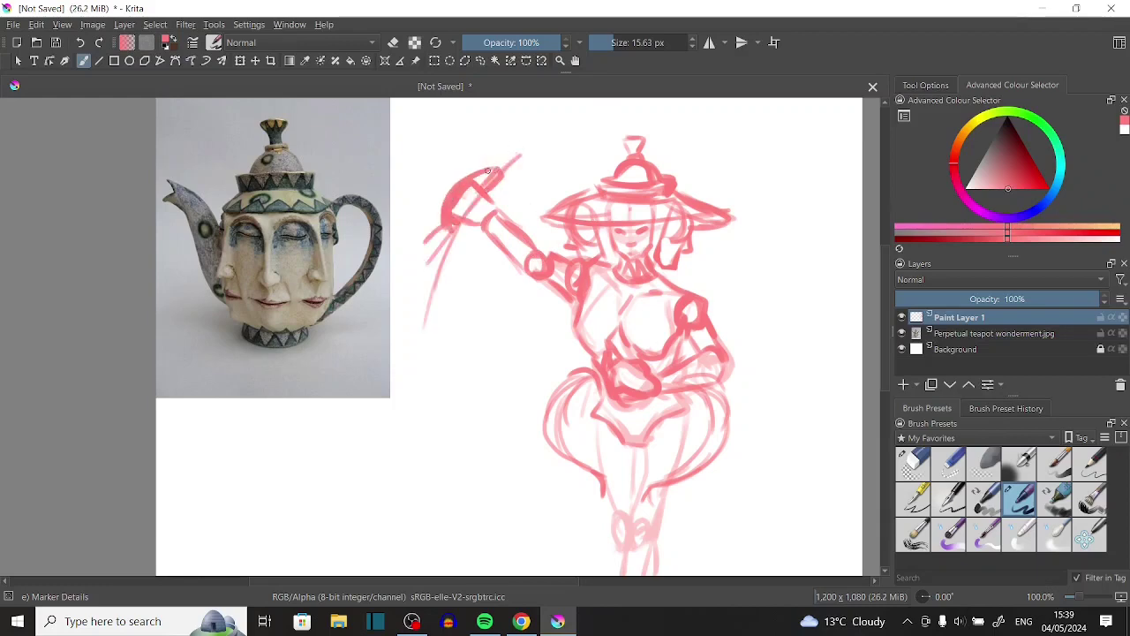
drag(490, 163, 370, 411)
drag(435, 279, 362, 421)
scroll(886, 279, down, 1)
mouse_move(884, 279)
mouse_down()
mouse_move(879, 289)
mouse_move(875, 277)
mouse_up()
scroll(732, 243, down, 3)
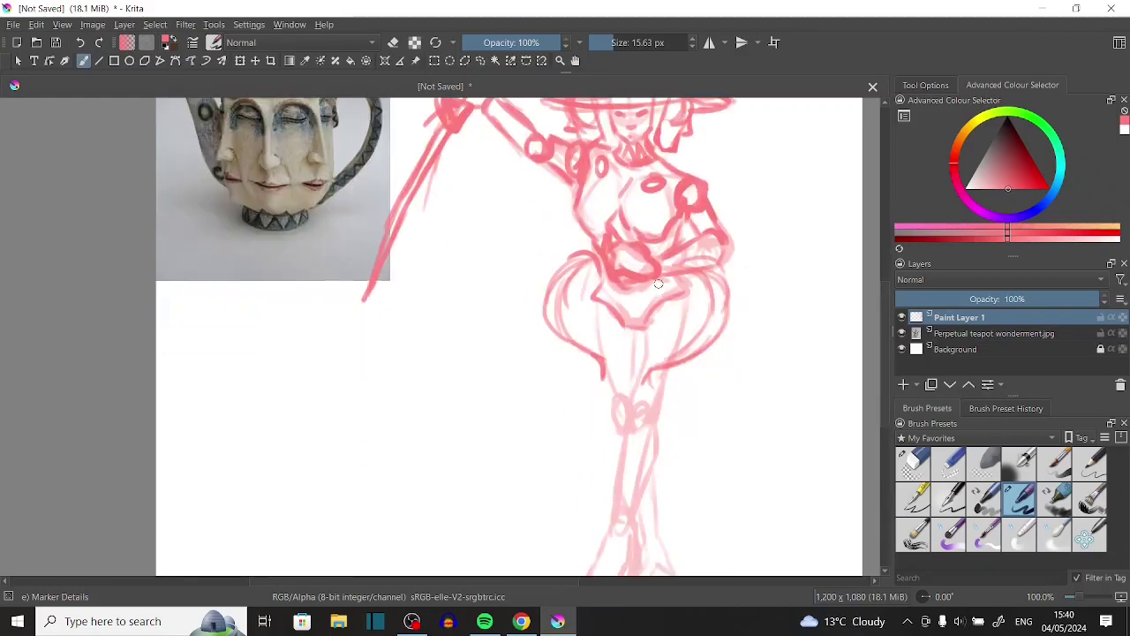
scroll(733, 243, up, 5)
Lower the sketch layer's opacity to 45%, choose the Ink-3 Gpen brush, and add a new paint layer above for inking.
click(987, 298)
click(949, 499)
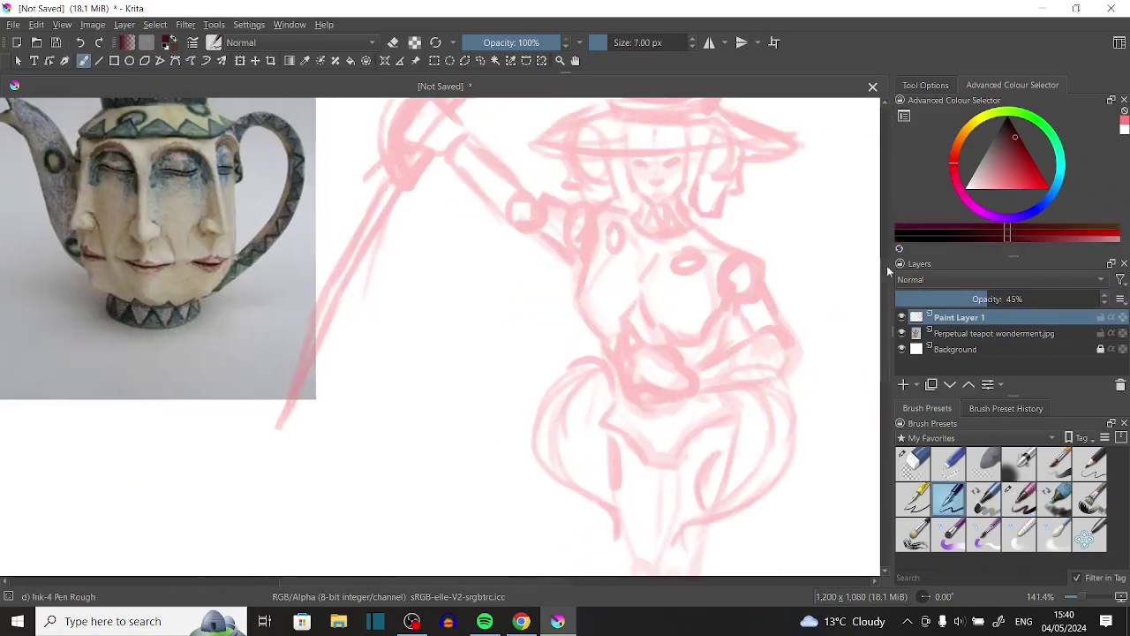
click(914, 497)
key(ctrl+t)
key(b)
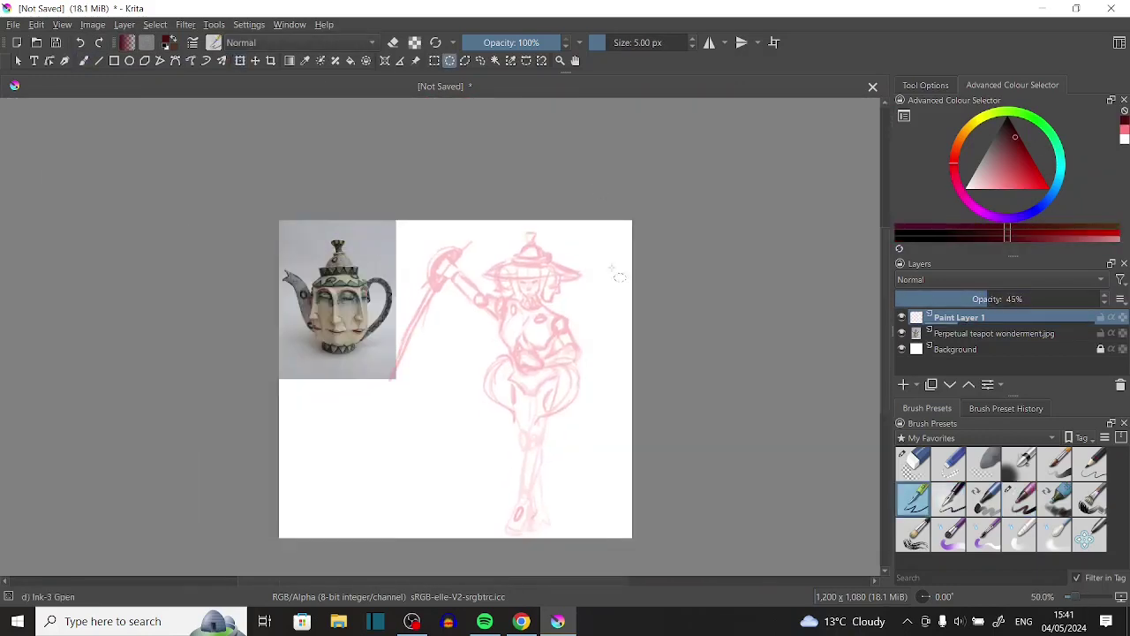
key(Insert)
Ink the central face's closed eyes, nose lines and mouth in dark red over the faded sketch.
key(plus)
key(plus)
key(plus)
key(plus)
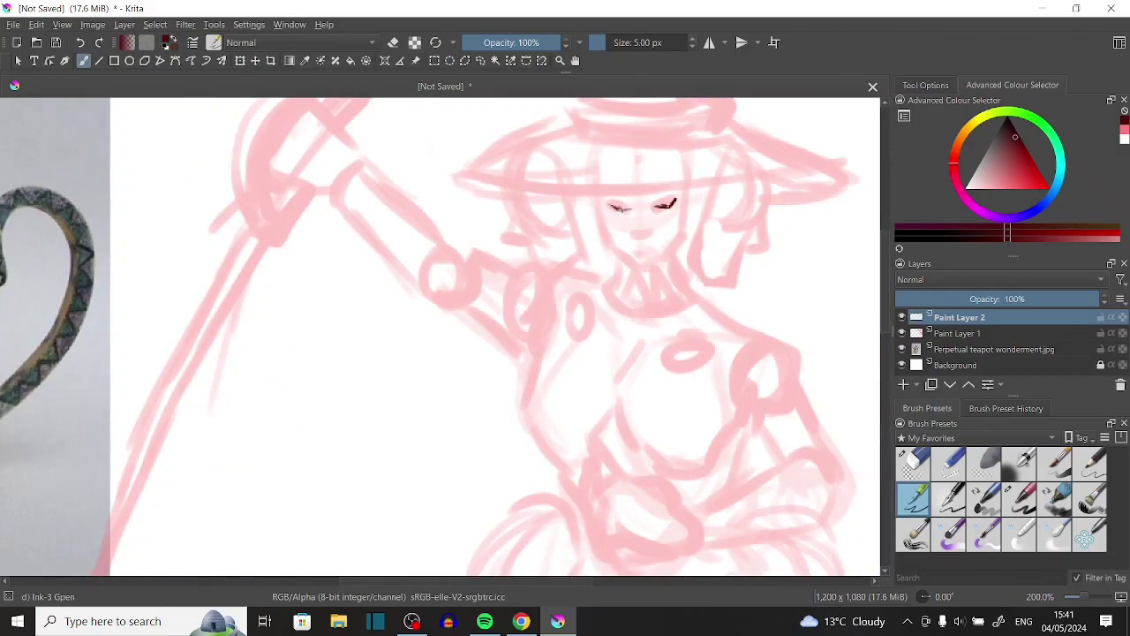
mouse_move(442, 335)
mouse_down()
mouse_move(750, 336)
mouse_move(428, 336)
mouse_up()
mouse_move(621, 214)
mouse_down()
mouse_move(620, 233)
mouse_move(632, 232)
mouse_up()
click(949, 497)
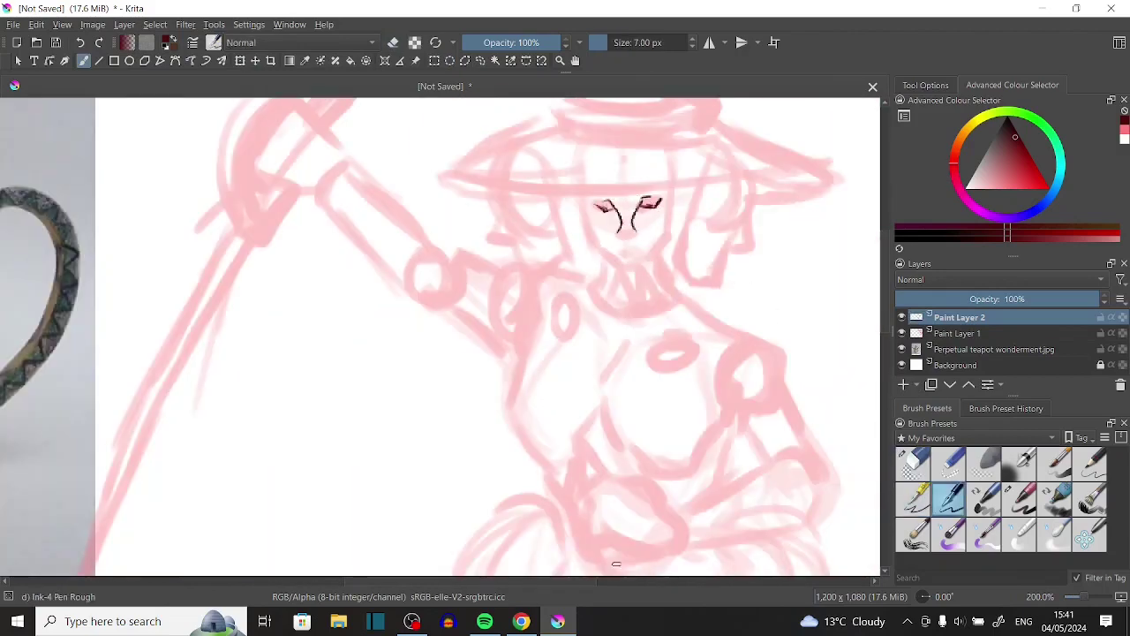
drag(616, 563, 673, 563)
mouse_move(691, 215)
mouse_down()
mouse_move(680, 237)
mouse_move(698, 242)
mouse_up()
mouse_move(545, 580)
mouse_down()
mouse_move(653, 580)
mouse_move(541, 582)
mouse_move(549, 587)
mouse_up()
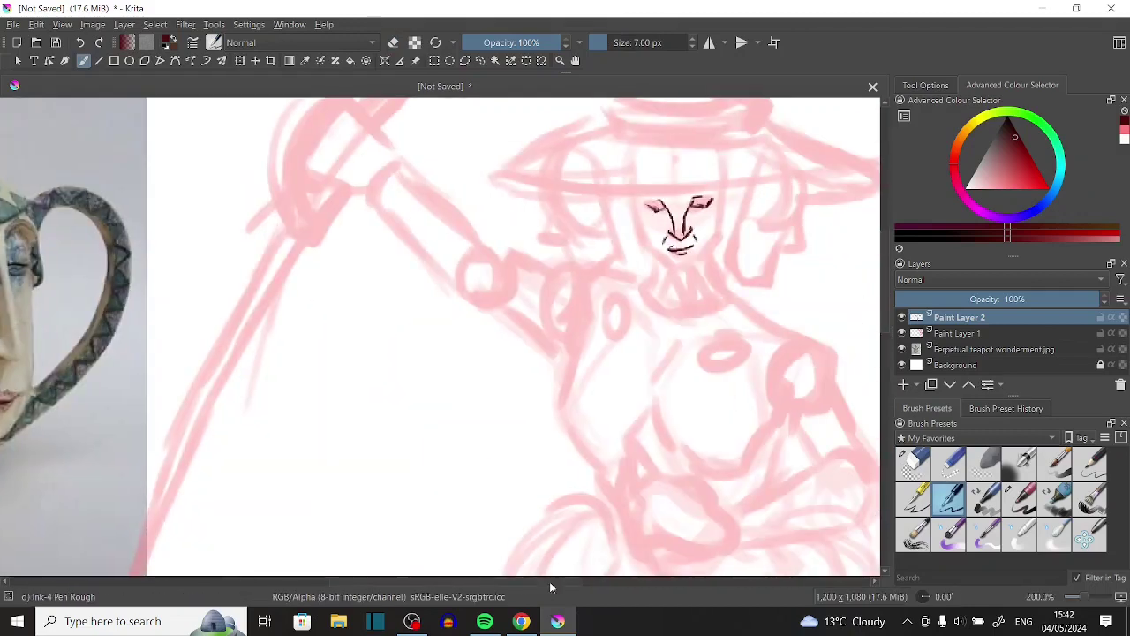
Ink the central face's chin, jaw and cheek outline with the Ink-3 Gpen brush.
key(ctrl+plus)
scroll(441, 335, up, 3)
click(913, 462)
click(912, 497)
drag(558, 432, 620, 399)
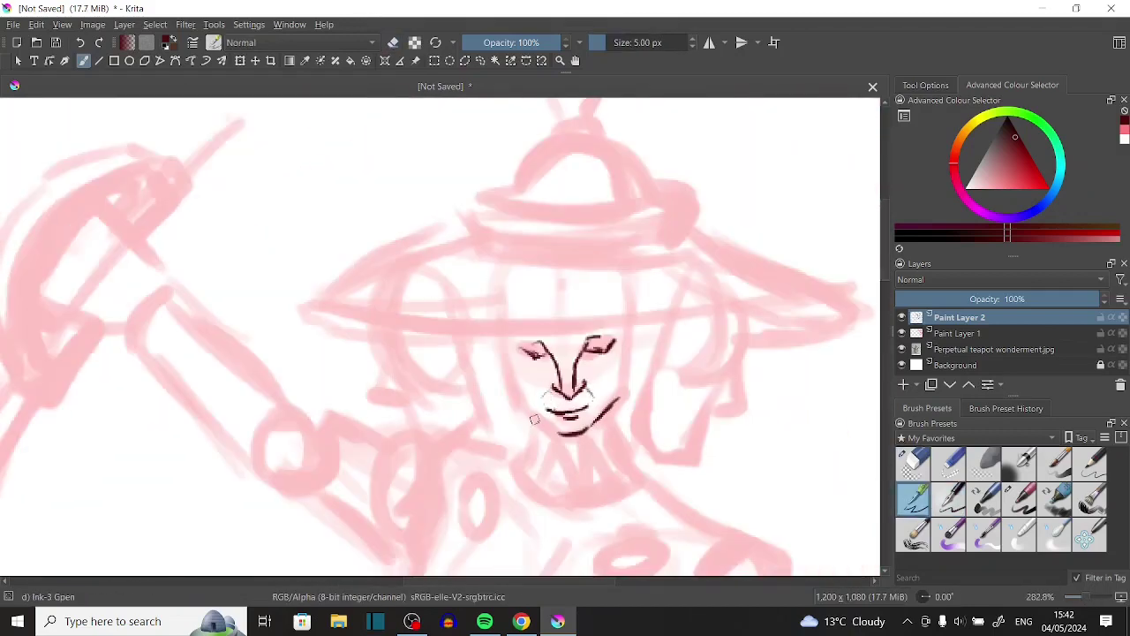
Ink the hat's curved brim with Ink-4 Pen Rough, extending its far tip and erasing the stray line.
drag(305, 317, 830, 298)
click(949, 497)
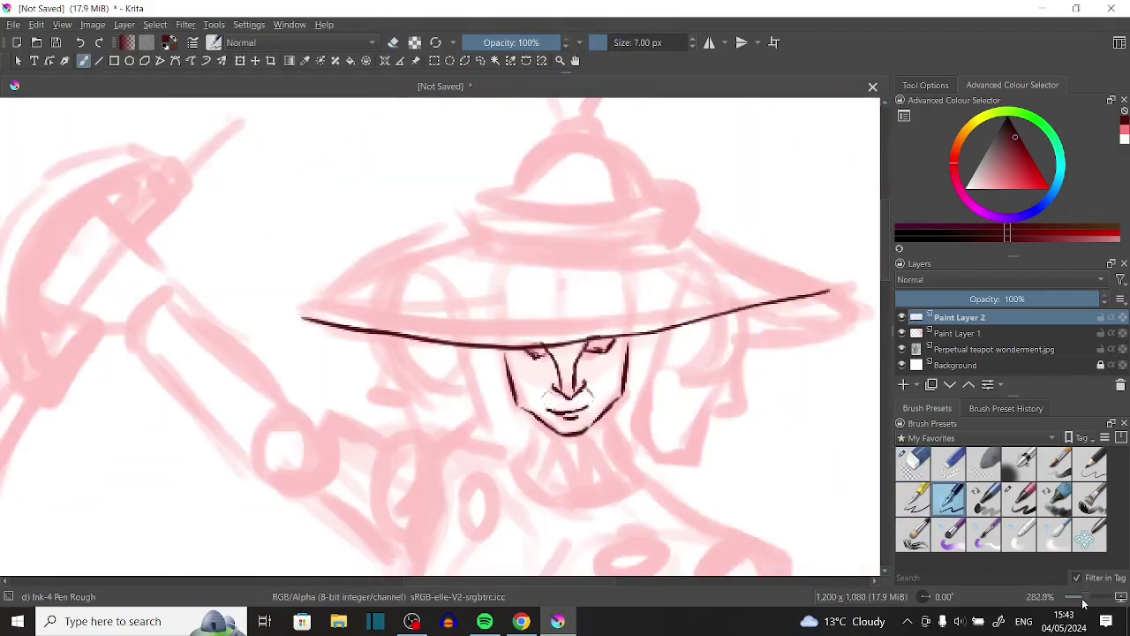
key(minus)
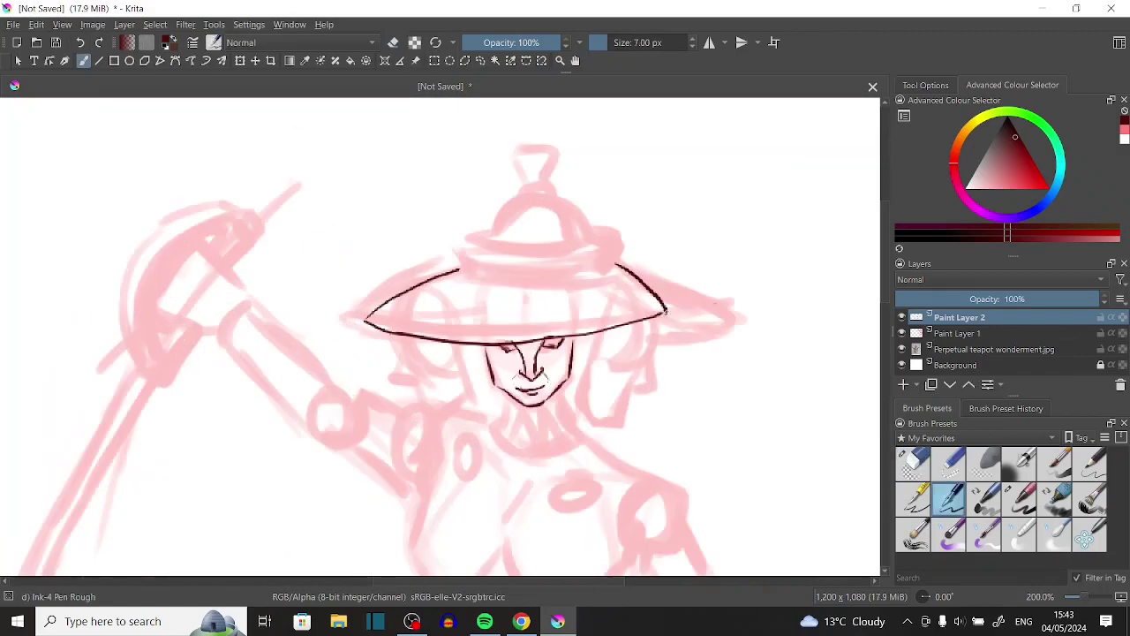
key(e)
key(e)
drag(618, 263, 687, 304)
key(e)
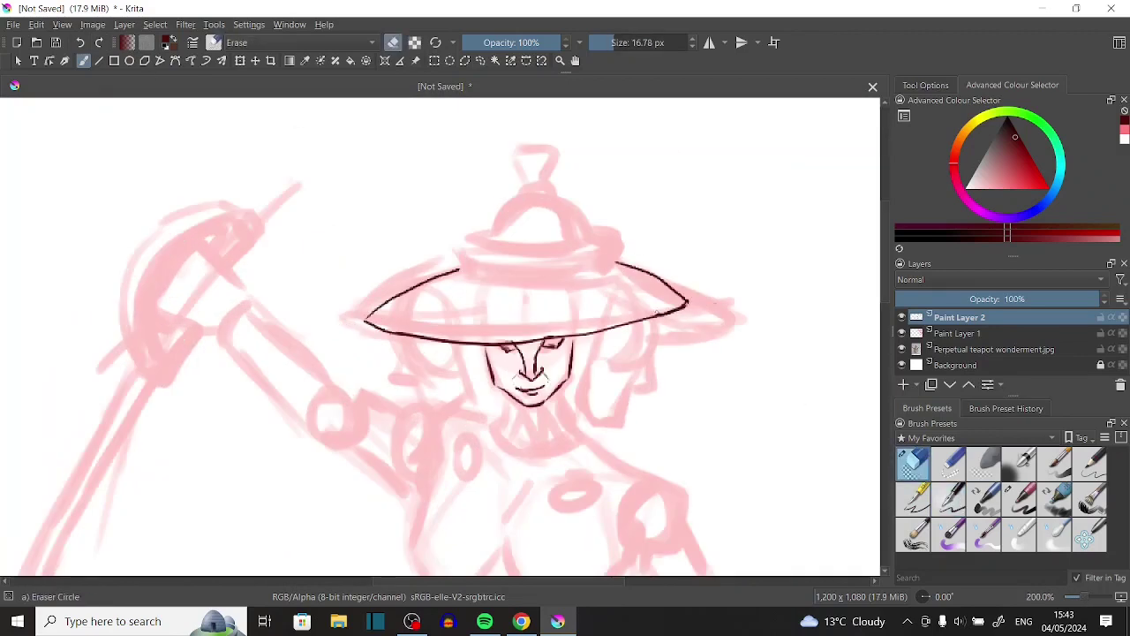
key(e)
Ink the upturned band of the hat above the brim.
drag(454, 275, 616, 263)
mouse_move(452, 252)
mouse_down()
mouse_move(454, 274)
mouse_move(598, 241)
mouse_move(618, 248)
mouse_up()
key(ctrl+z)
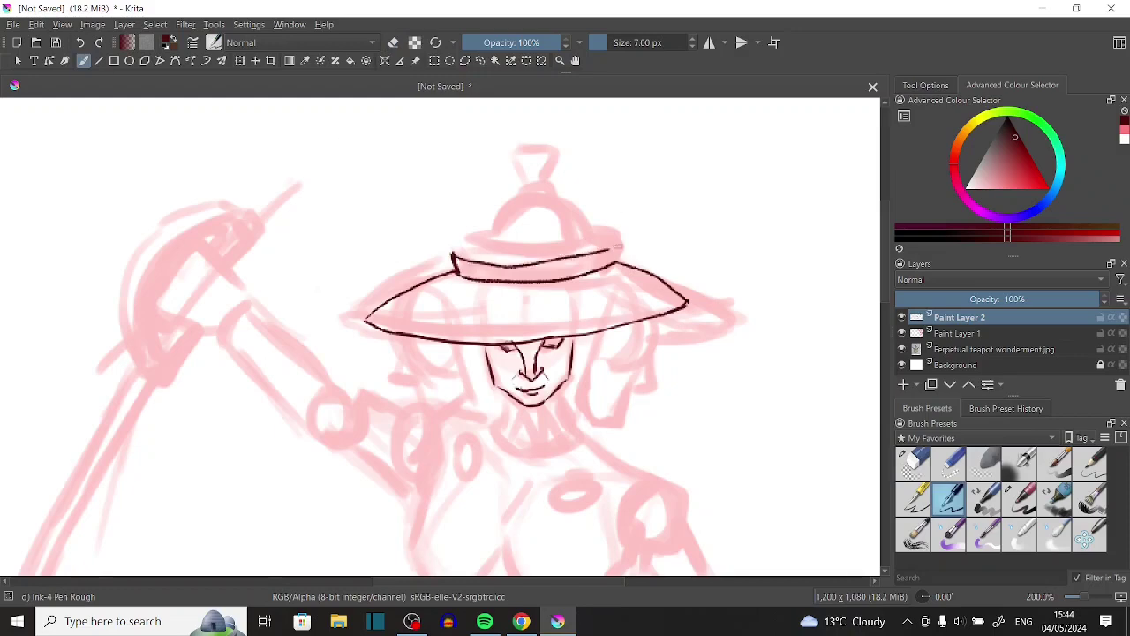
key(/)
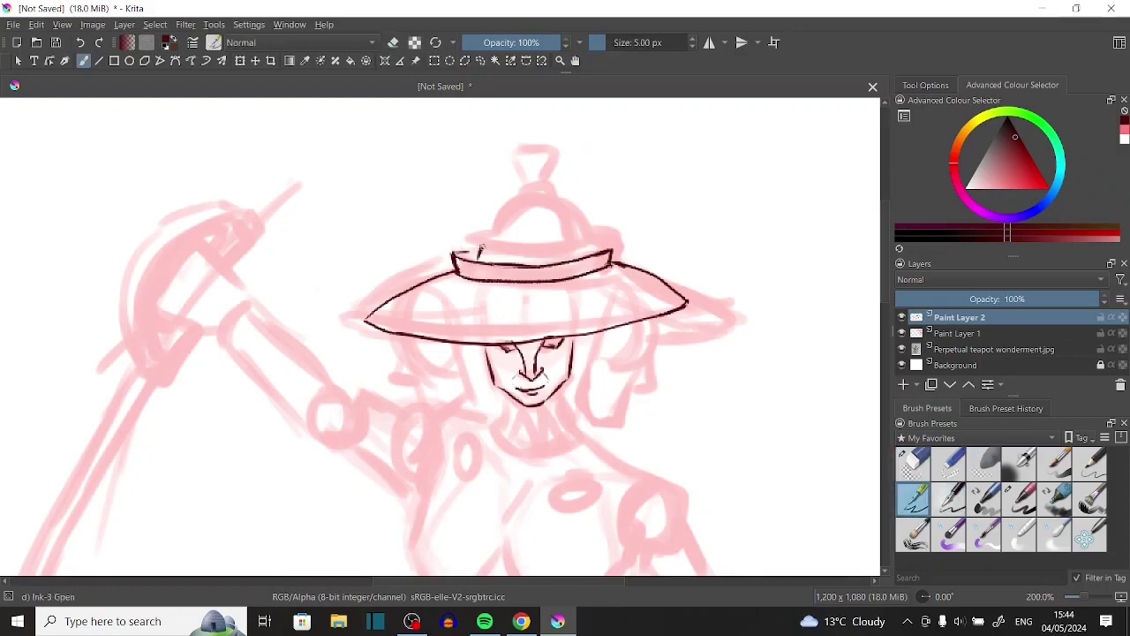
Ink the hat's domed crown and the flared knob on top of it.
drag(481, 250, 587, 249)
key(e)
mouse_move(529, 217)
mouse_down()
mouse_move(533, 200)
mouse_move(509, 187)
mouse_up()
key(e)
key(m)
key(m)
key(/)
Ink the sides of the central head and the two outward-facing profile faces under the hat brim.
scroll(881, 280, down, 5)
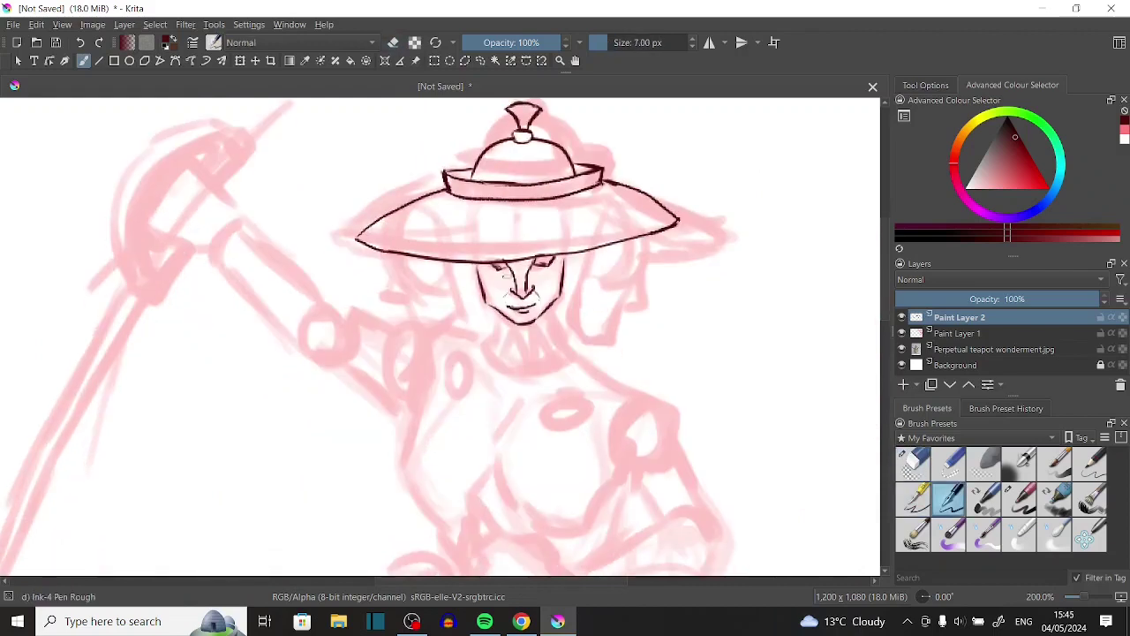
key(ctrl+z)
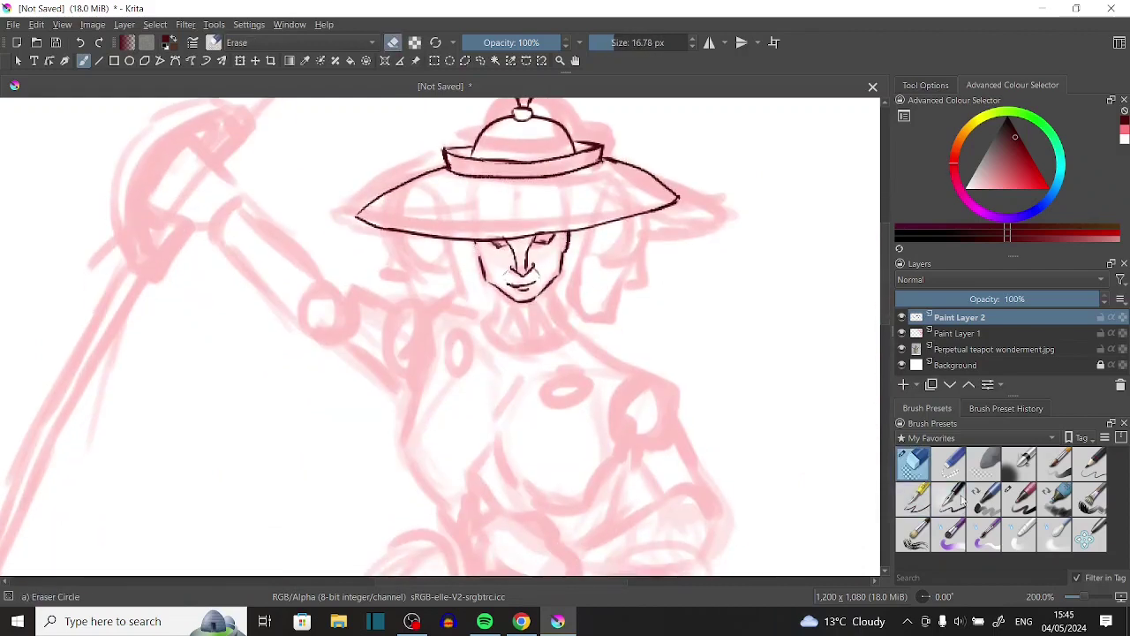
drag(478, 240, 465, 247)
drag(583, 310, 613, 300)
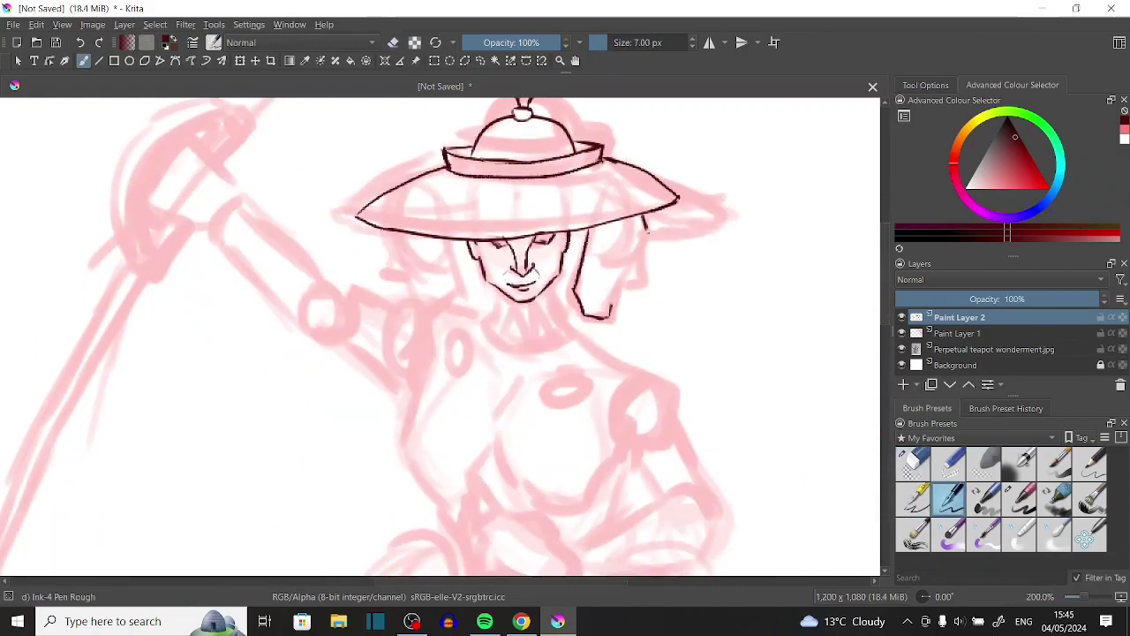
mouse_move(645, 224)
mouse_down()
mouse_move(642, 281)
mouse_move(620, 261)
mouse_up()
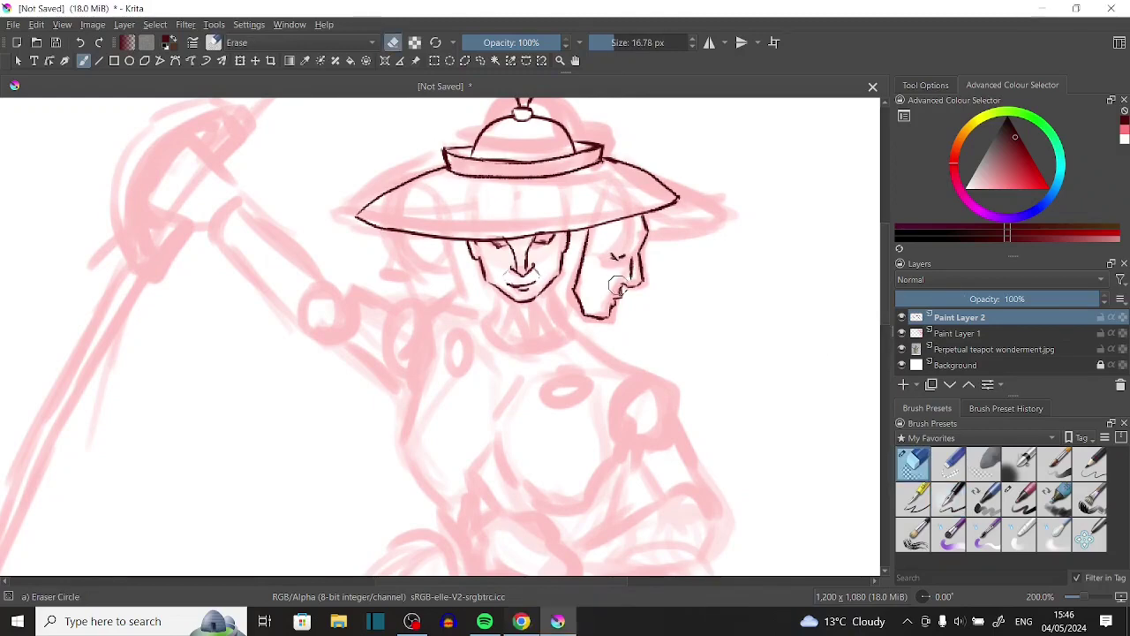
mouse_move(622, 248)
mouse_down()
mouse_move(755, 248)
mouse_move(579, 263)
mouse_up()
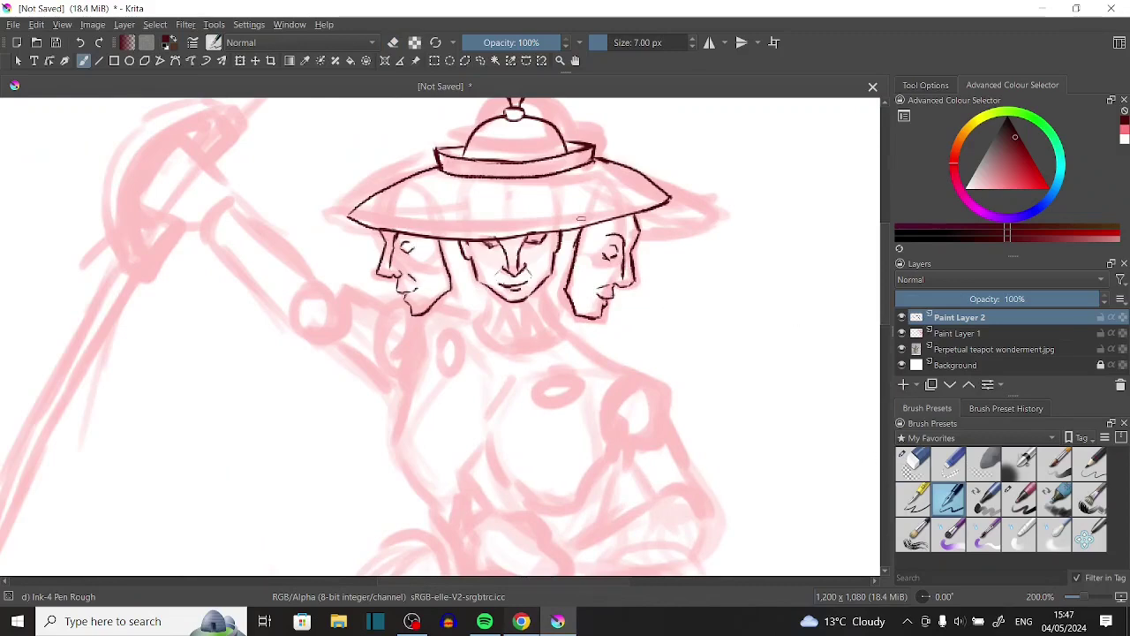
Ink the neck, the rounded collar line and the slope of the shoulder beside the lowered arm.
drag(477, 329, 558, 322)
drag(506, 353, 618, 369)
drag(558, 329, 627, 370)
Ink both sides of the torso and the chest contours, erasing and redrawing the uneven side line.
scroll(749, 389, down, 3)
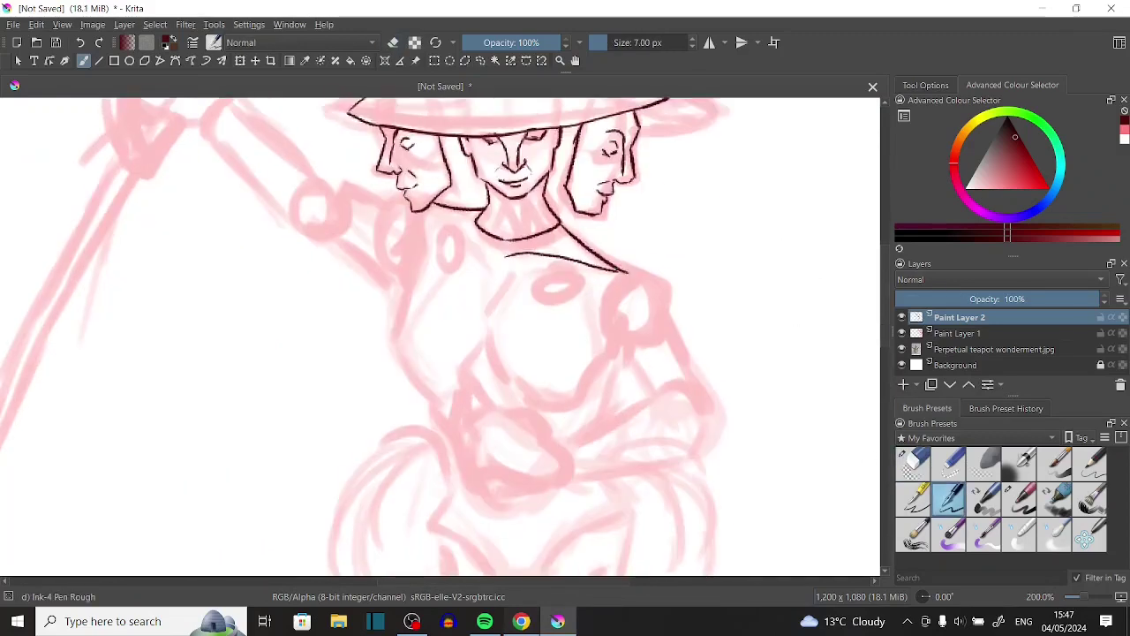
drag(636, 263, 597, 413)
mouse_move(422, 203)
mouse_down()
mouse_move(401, 284)
mouse_move(429, 392)
mouse_up()
key(ctrl+z)
drag(402, 268, 429, 377)
drag(505, 277, 482, 303)
mouse_move(434, 199)
mouse_down()
mouse_move(491, 251)
mouse_move(485, 370)
mouse_move(587, 328)
mouse_up()
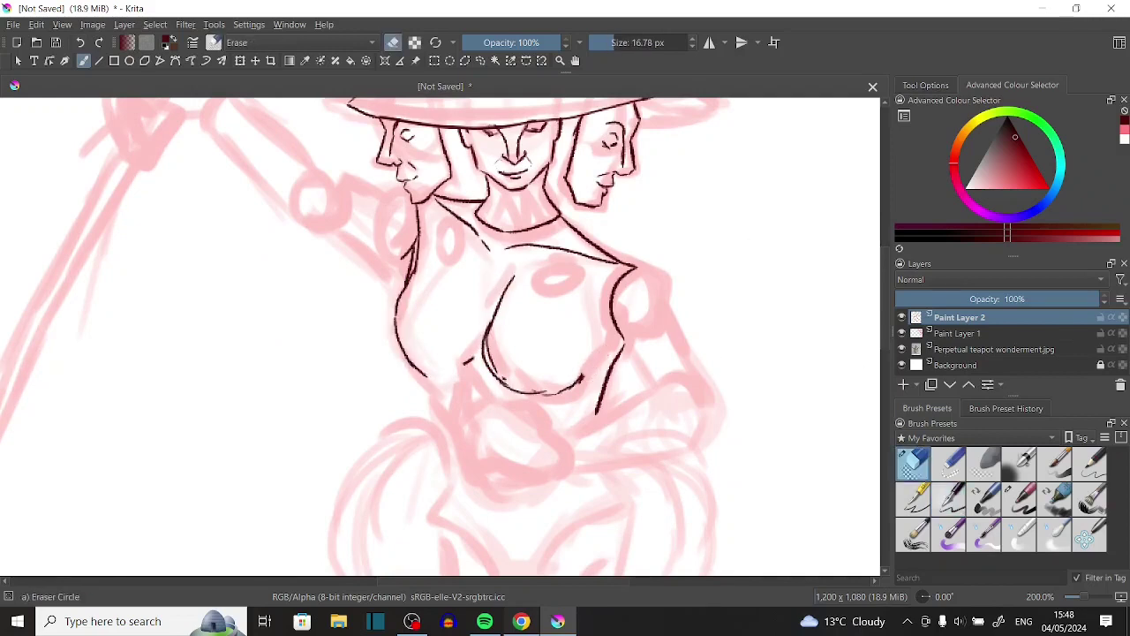
key(e)
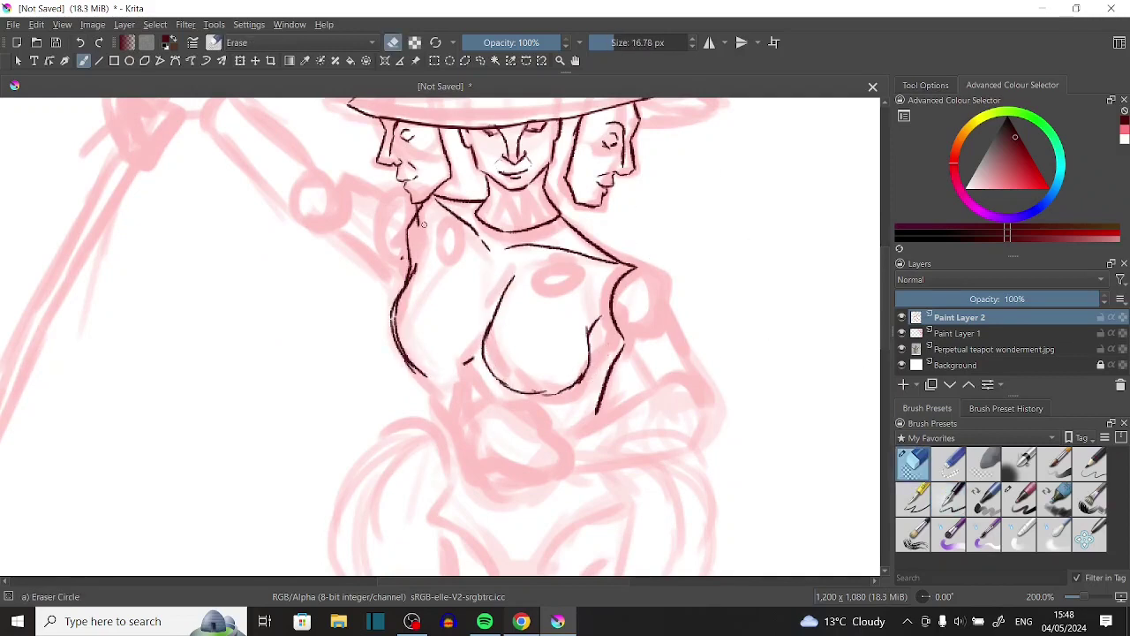
key(e)
Ink the hand resting at the waist and its bent arm, with ball joints at wrist, elbow and shoulder.
scroll(727, 264, down, 3)
drag(458, 313, 527, 296)
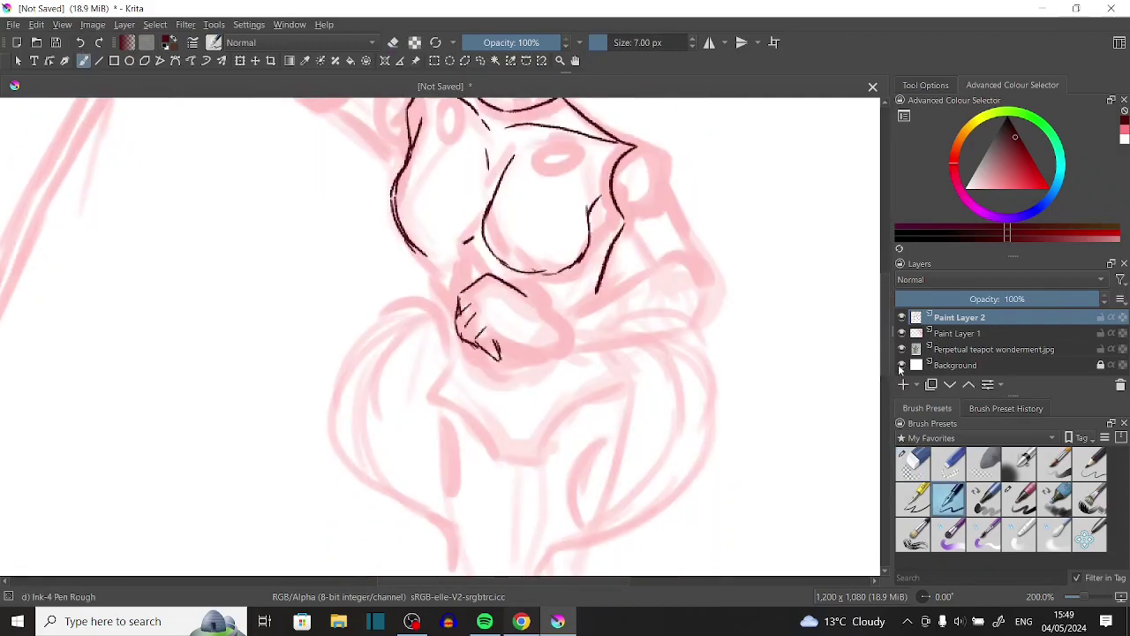
scroll(671, 231, up, 2)
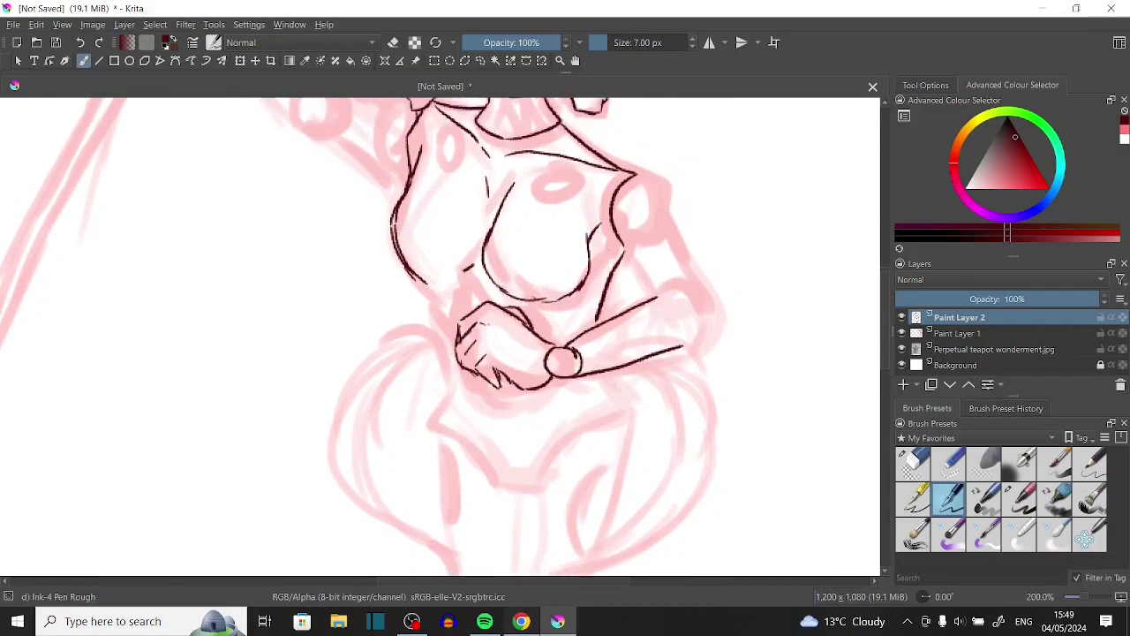
mouse_move(567, 399)
mouse_down()
mouse_move(699, 393)
mouse_move(576, 427)
mouse_up()
drag(668, 278, 697, 337)
drag(624, 306, 650, 348)
drag(664, 226, 618, 264)
Ink the raised arm from shoulder to fist, with round joints at the elbow and wrist.
scroll(619, 353, up, 5)
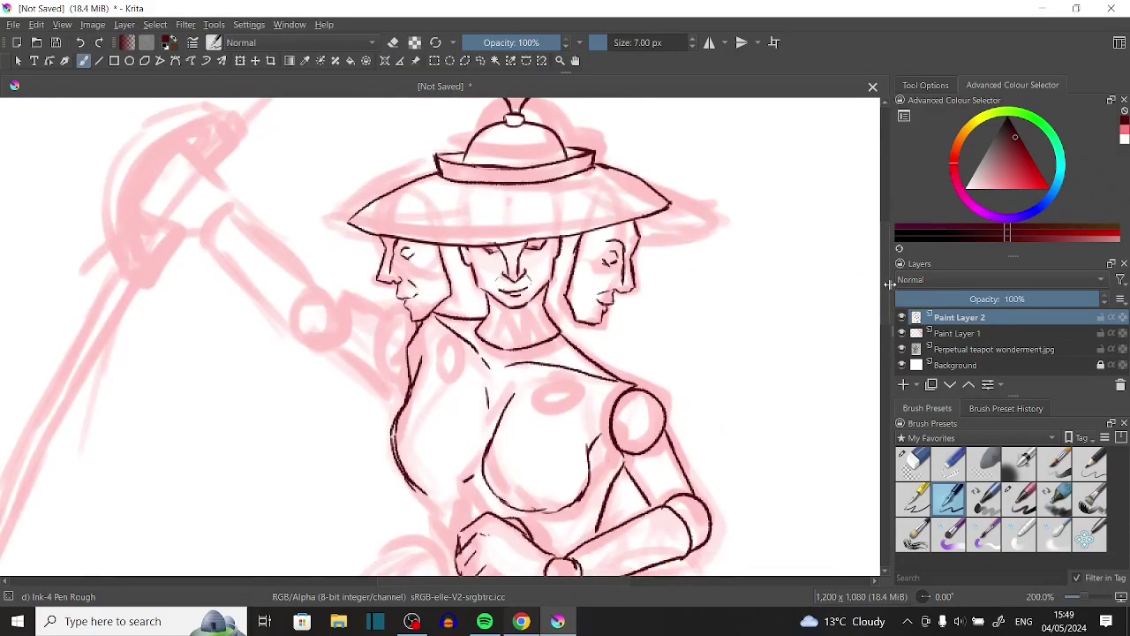
scroll(441, 336, left, 3)
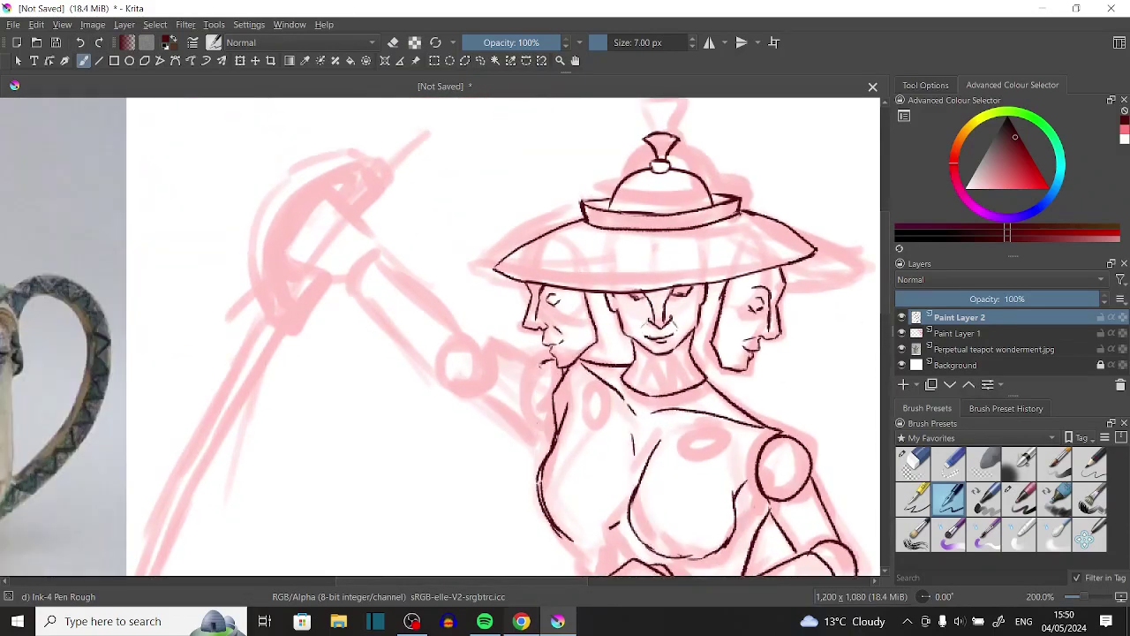
drag(547, 425, 476, 398)
mouse_move(485, 341)
mouse_down()
mouse_move(556, 358)
mouse_move(477, 381)
mouse_up()
key(ctrl+z)
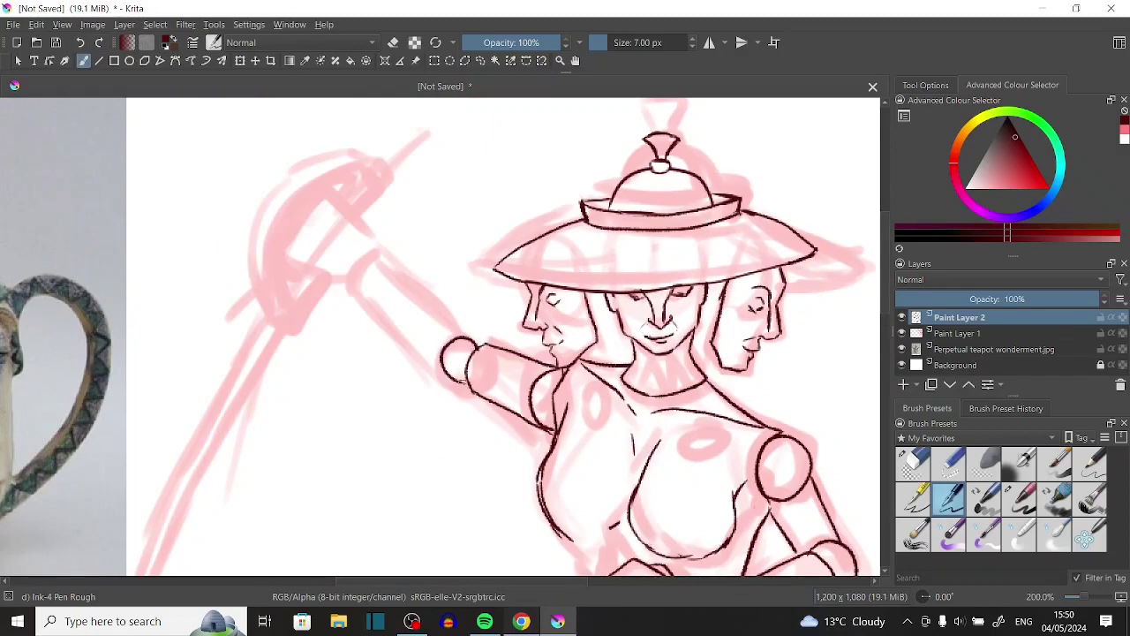
drag(477, 340, 379, 257)
drag(439, 380, 353, 287)
drag(364, 248, 362, 250)
drag(353, 200, 285, 265)
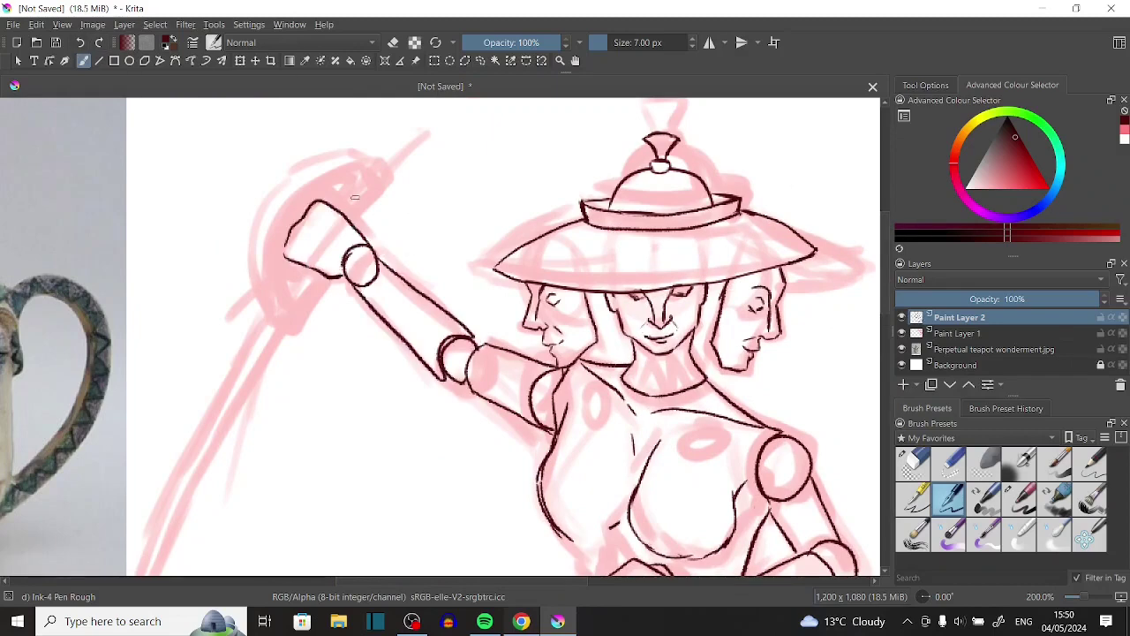
Ink the sword's handle and the curved guard around the raised fist.
key(minus)
key(minus)
click(1087, 600)
drag(304, 371, 468, 371)
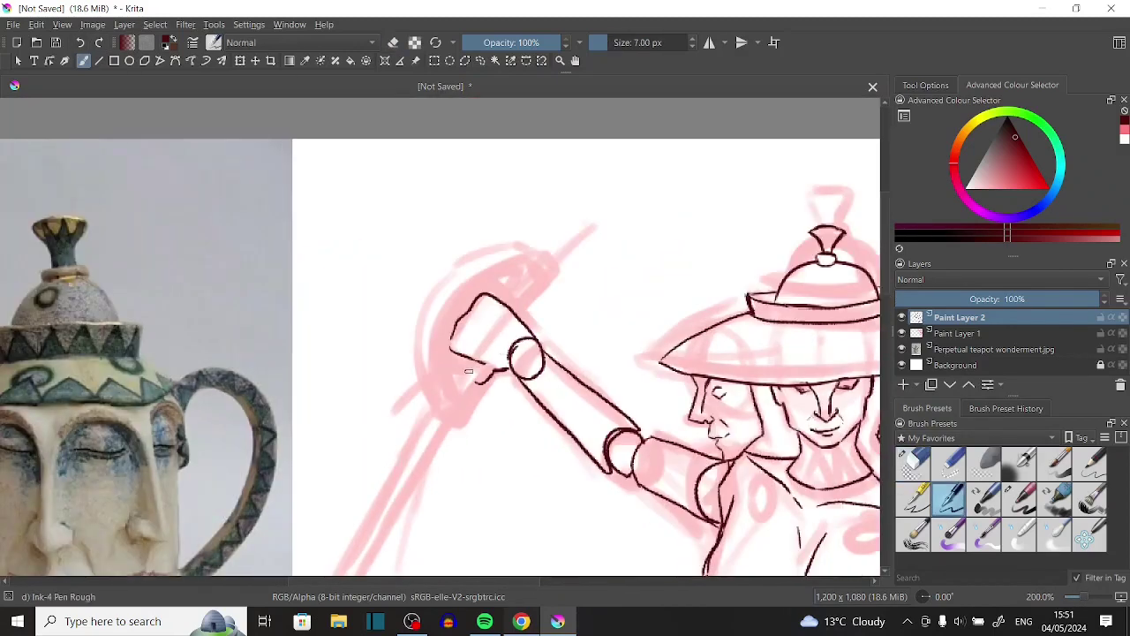
mouse_move(533, 255)
mouse_down()
mouse_move(428, 406)
mouse_move(388, 401)
mouse_up()
key(ctrl+z)
key(e)
key(/)
mouse_move(512, 265)
mouse_down()
mouse_move(393, 402)
mouse_move(415, 367)
mouse_move(428, 399)
mouse_up()
Ink the sword's long blade with straight lines, adjust its angle, and redraw one edge down to the pointed tip.
key(minus)
key(minus)
drag(395, 505, 360, 446)
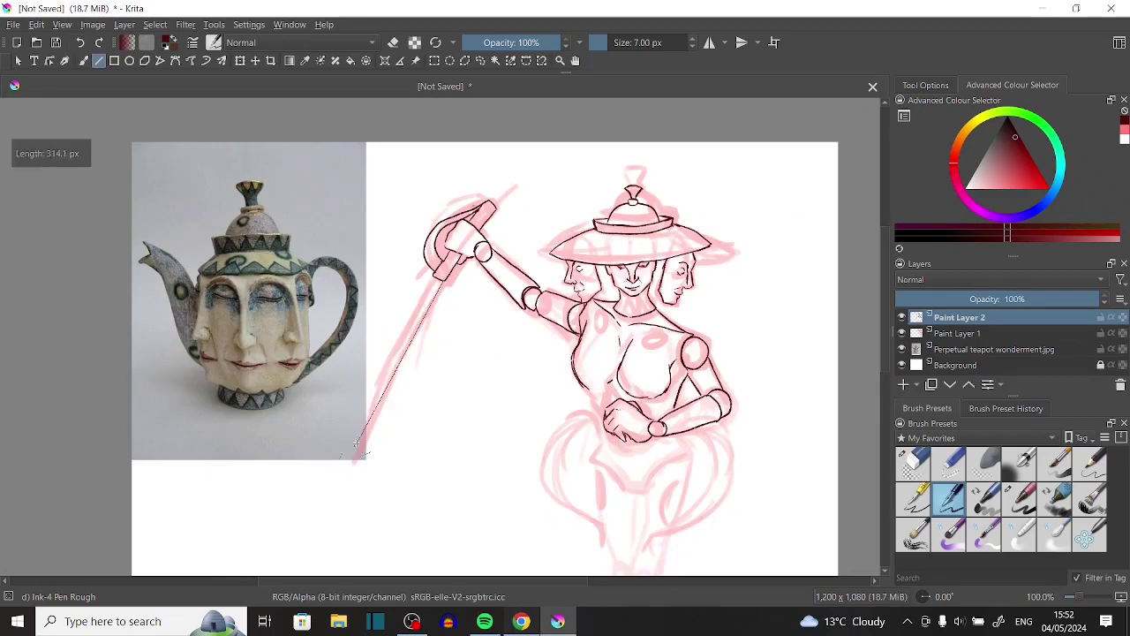
click(480, 60)
mouse_move(432, 276)
mouse_down()
mouse_move(470, 309)
mouse_move(337, 470)
mouse_move(429, 335)
mouse_up()
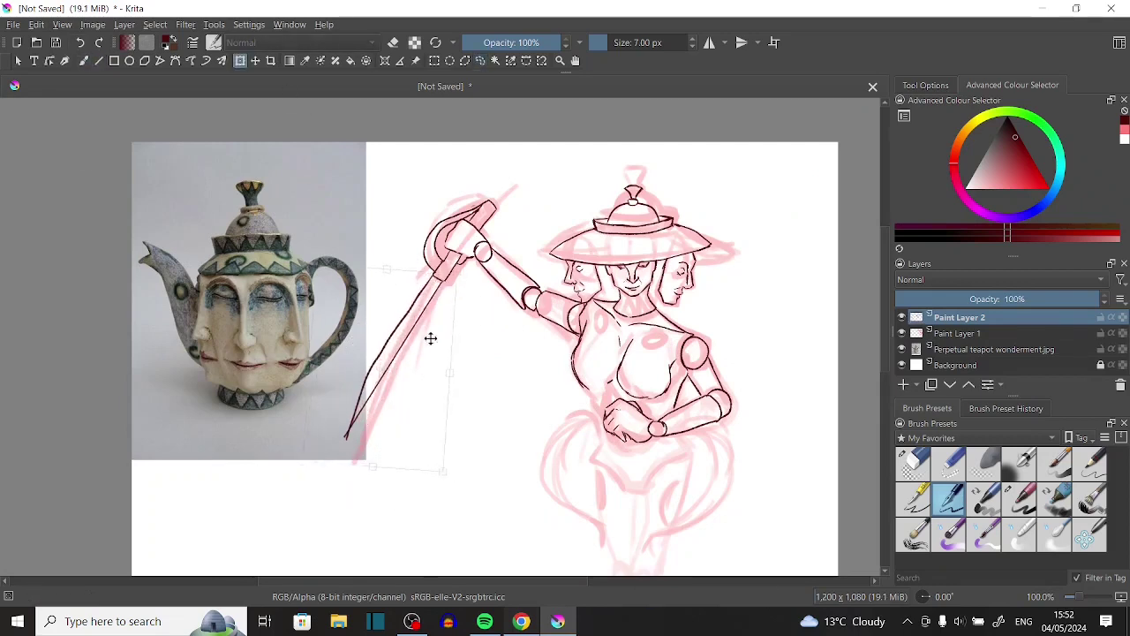
key(Delete)
key(b)
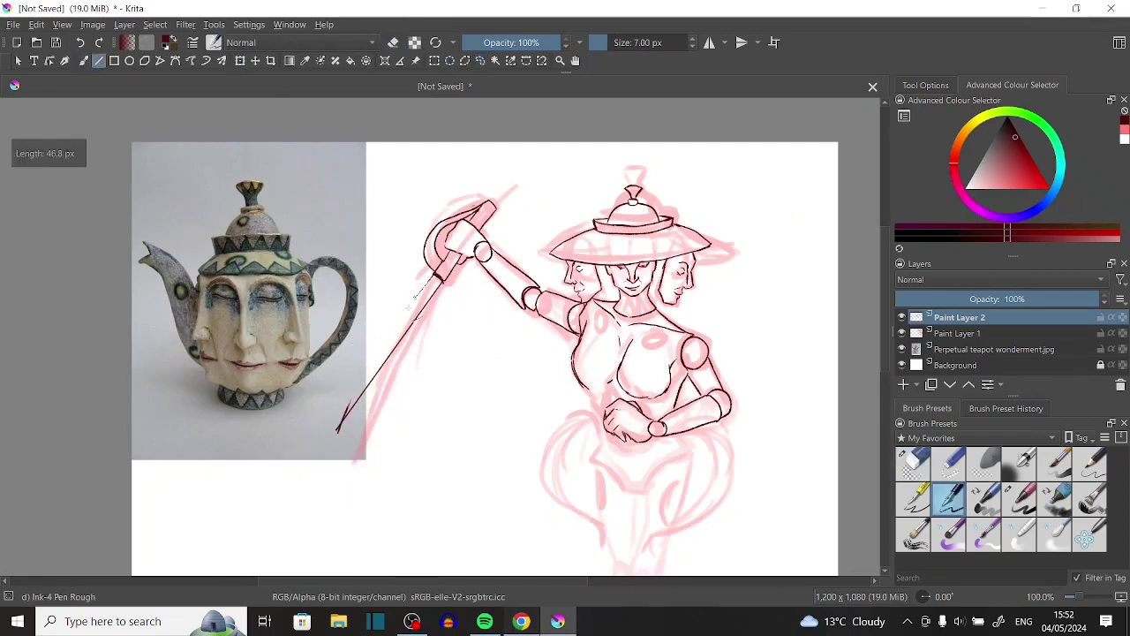
mouse_move(432, 275)
mouse_down()
mouse_move(340, 431)
mouse_move(347, 422)
mouse_up()
key(e)
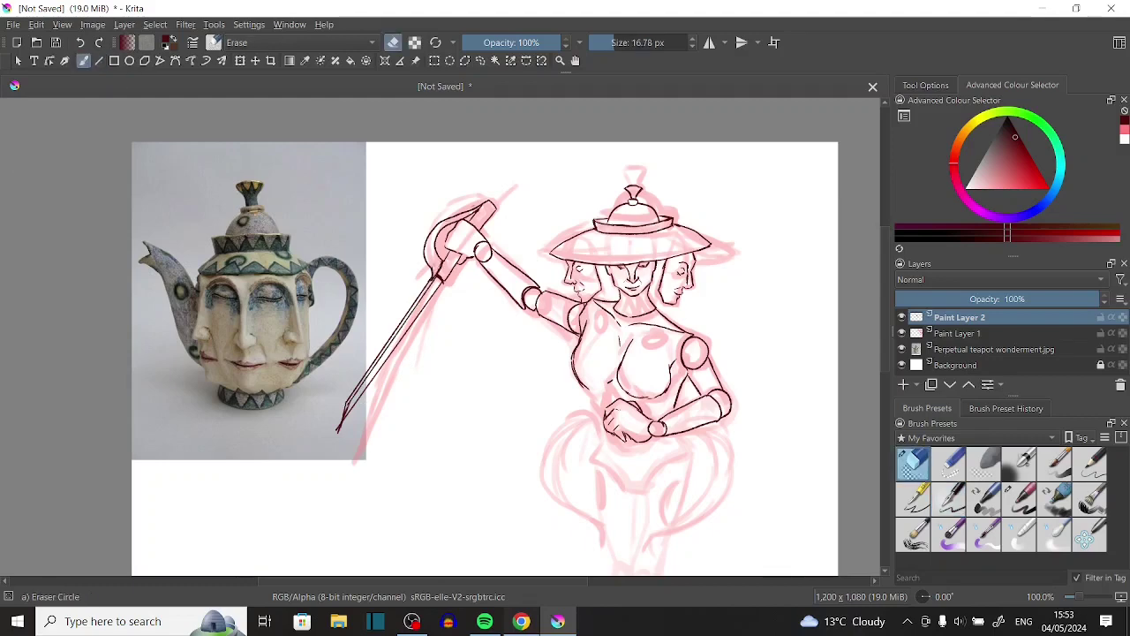
Ink the lower torso around the resting hand, the hip outline and the two oval hip joints.
click(918, 498)
scroll(610, 305, down, 2)
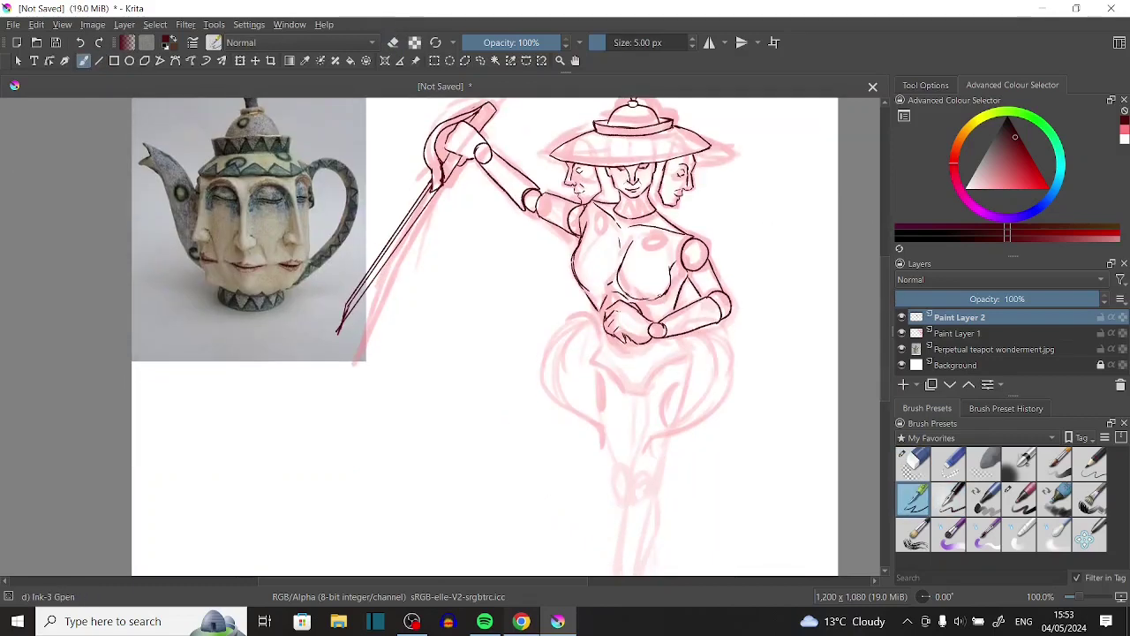
drag(606, 347, 645, 335)
drag(642, 311, 674, 320)
drag(618, 297, 602, 320)
drag(604, 341, 593, 364)
drag(689, 337, 680, 358)
drag(667, 359, 654, 399)
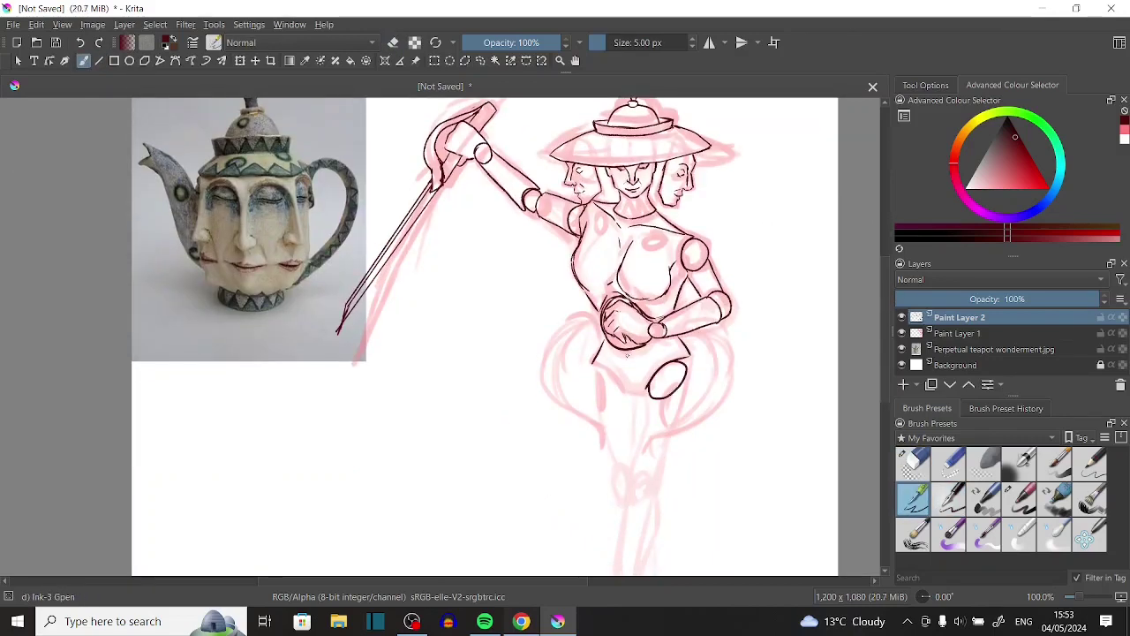
drag(618, 363, 600, 399)
Ink both thighs down to the crossed knees and add the round knee joints.
scroll(671, 291, down, 2)
drag(687, 276, 655, 374)
drag(638, 295, 632, 357)
drag(600, 288, 613, 369)
mouse_move(627, 295)
mouse_down()
mouse_move(631, 362)
mouse_move(628, 309)
mouse_up()
Ink the front lower leg with its oval ankle joint and start outlining the foot.
scroll(643, 284, down, 2)
mouse_move(618, 279)
mouse_down()
mouse_move(653, 329)
mouse_move(611, 410)
mouse_up()
mouse_move(653, 332)
mouse_down()
mouse_move(635, 399)
mouse_move(586, 477)
mouse_up()
drag(648, 424, 621, 473)
drag(619, 432, 590, 475)
Undo the last foot stroke, ink the front foot, and outline the rear lower leg, ankle joint and heeled foot.
click(949, 496)
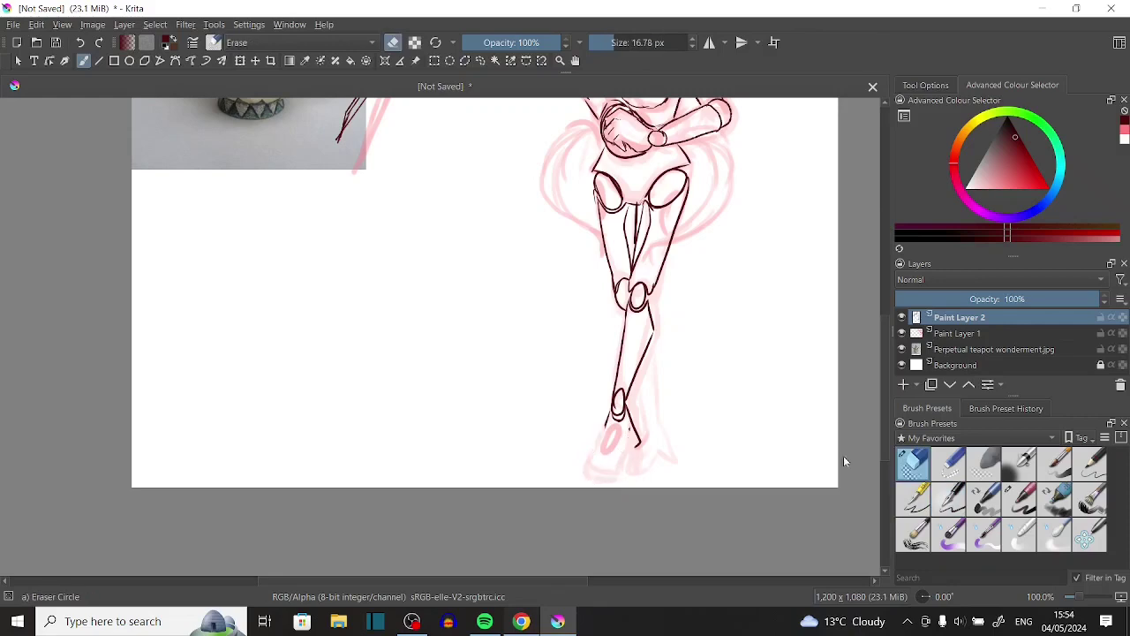
click(83, 46)
mouse_move(620, 431)
mouse_down()
mouse_move(590, 476)
mouse_move(608, 476)
mouse_up()
drag(654, 387, 634, 425)
drag(655, 337, 648, 411)
drag(669, 416, 623, 475)
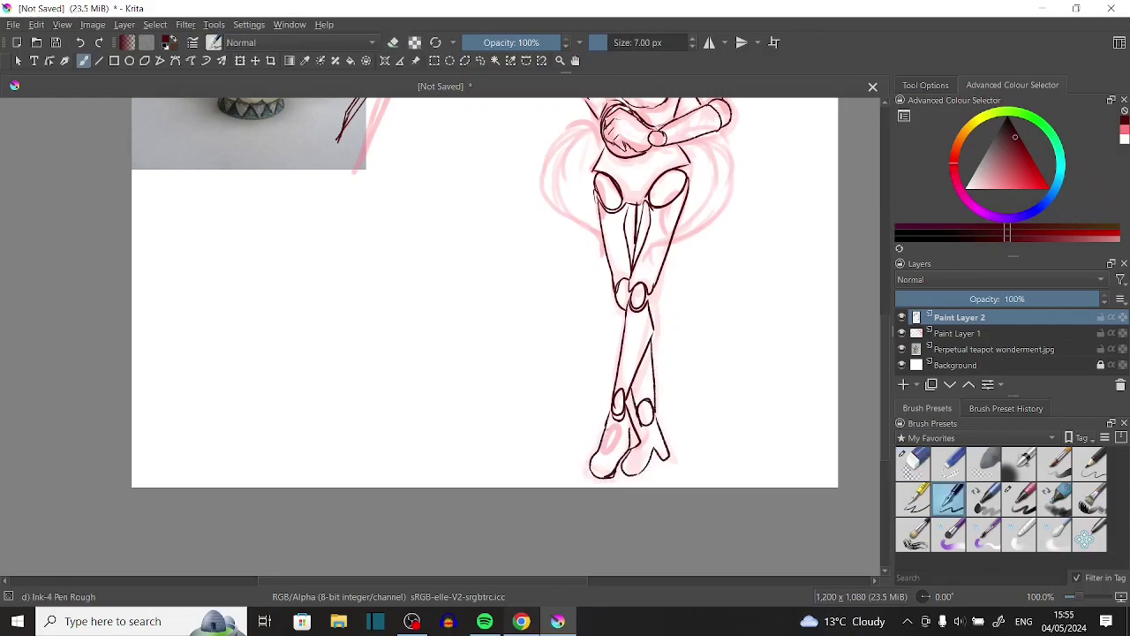
Ink the curved teapot-handle shapes on both sides of the hips.
scroll(636, 397, up, 4)
mouse_move(600, 320)
mouse_down()
mouse_move(560, 357)
mouse_move(606, 461)
mouse_up()
drag(604, 332, 542, 399)
key(ctrl+z)
mouse_move(680, 346)
mouse_down()
mouse_move(653, 464)
mouse_move(724, 433)
mouse_up()
drag(673, 341, 648, 457)
click(914, 461)
Add a new layer above the Background layer and fill it with light blue.
click(958, 365)
key(Insert)
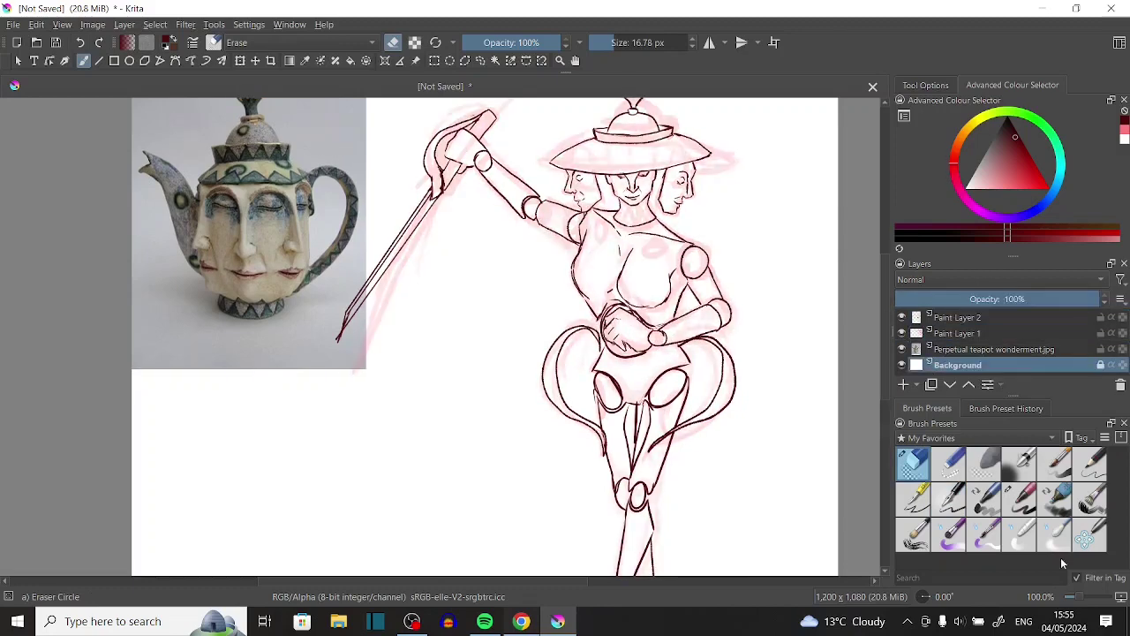
key(minus)
drag(1016, 172, 1001, 186)
click(914, 497)
key(shift+BackSpace)
key(plus)
key(plus)
key(plus)
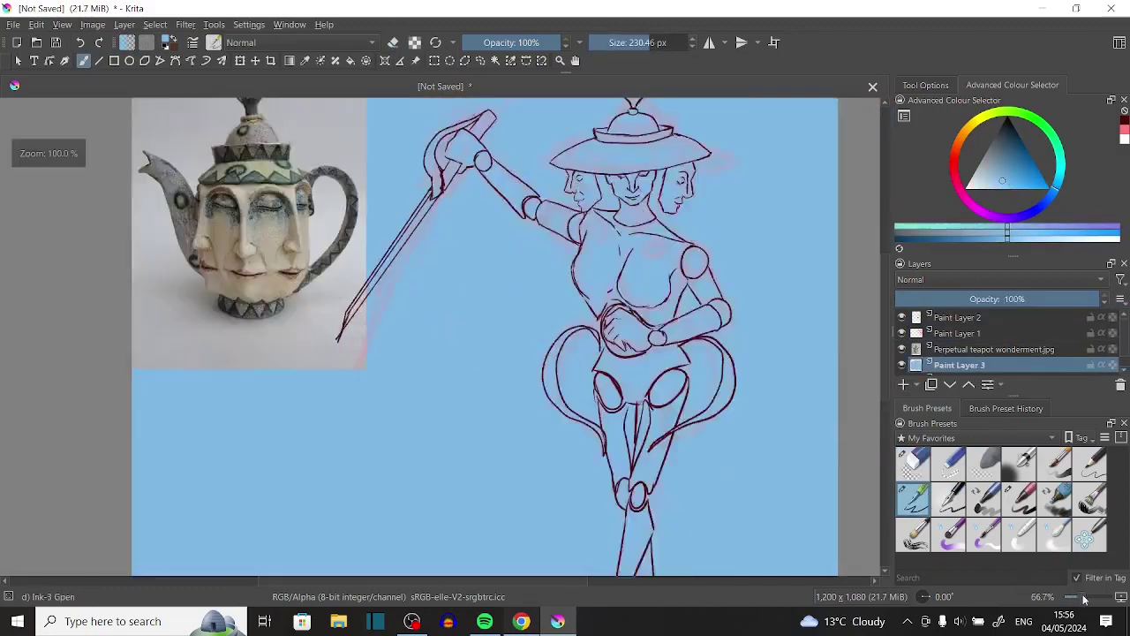
Add a new colour layer above Paint Layer 1, beneath the line art, and choose a pale cream colour.
click(958, 317)
key(x)
key(bracketleft)
key(bracketleft)
key(bracketleft)
key(bracketleft)
key(minus)
key(minus)
click(957, 333)
key(Insert)
drag(976, 173, 974, 186)
Paint cream base colour on the faces, neck and hat brim with an enlarged brush.
mouse_move(565, 221)
mouse_down()
mouse_move(575, 247)
mouse_move(561, 313)
mouse_up()
key(bracketright)
key(bracketright)
key(bracketright)
key(bracketright)
key(bracketright)
key(bracketright)
mouse_move(551, 203)
mouse_down()
mouse_move(565, 256)
mouse_move(581, 228)
mouse_up()
key(plus)
mouse_move(585, 151)
mouse_down()
mouse_move(565, 164)
mouse_move(594, 169)
mouse_move(574, 187)
mouse_move(583, 200)
mouse_up()
Bucket-fill the hat and torso with cream, using all layers as the fill reference, and undo the fill that floods the background.
click(350, 60)
click(618, 265)
key(ctrl+z)
click(640, 282)
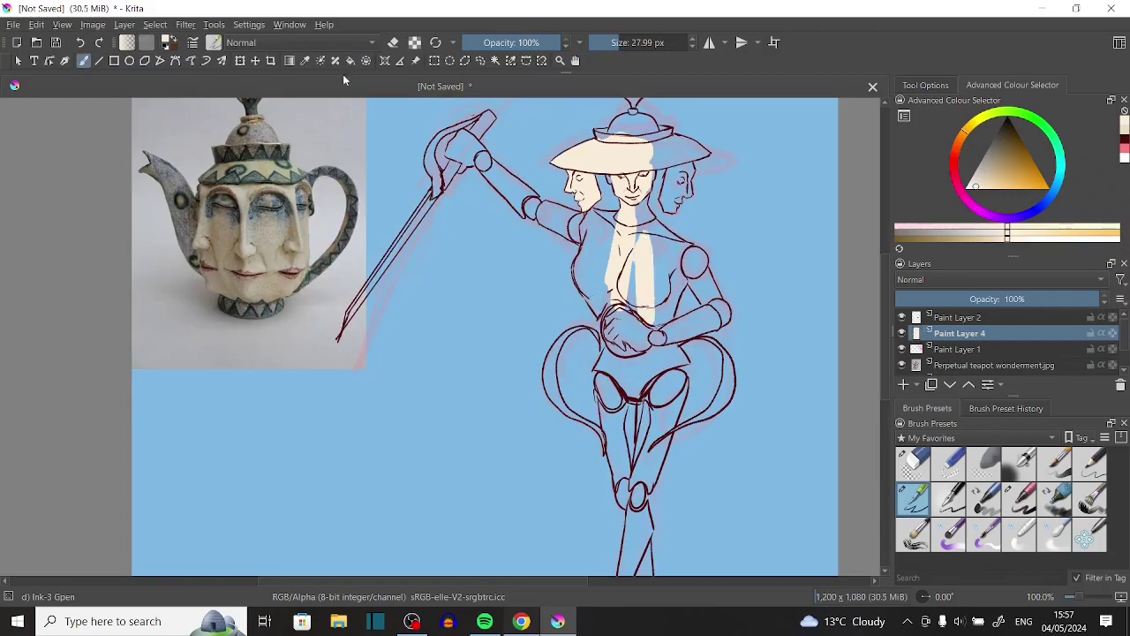
click(926, 85)
click(968, 195)
click(671, 150)
scroll(530, 264, up, 2)
click(644, 371)
click(441, 494)
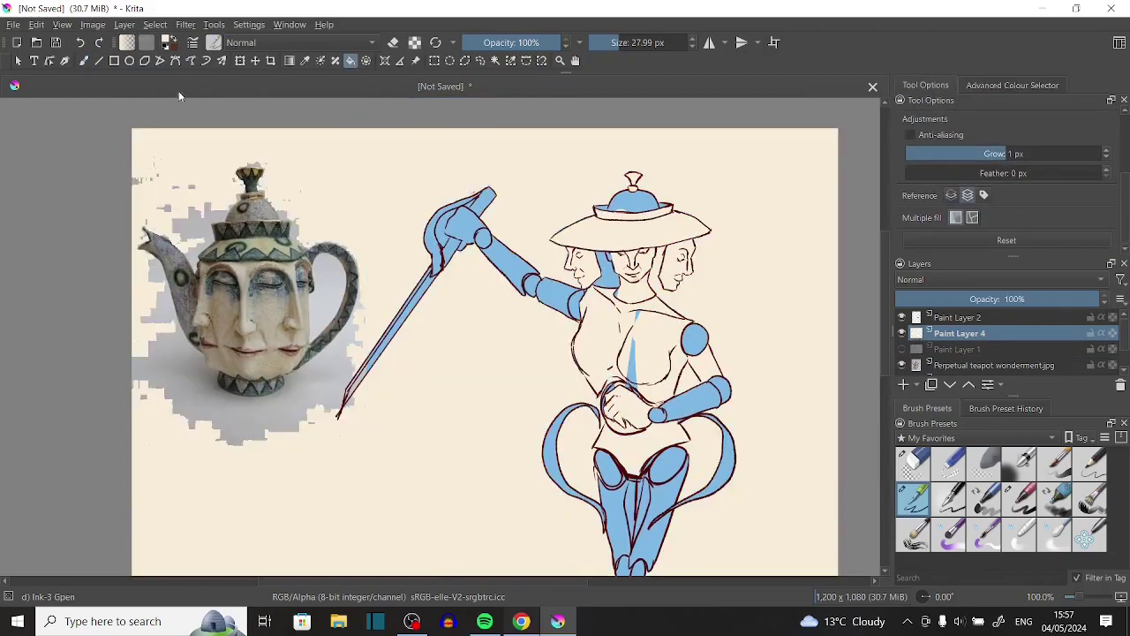
key(ctrl+z)
Fill the raised arm, sword, curved hip handles and thighs with cream.
click(492, 247)
click(437, 265)
click(393, 331)
click(713, 439)
scroll(730, 363, down, 4)
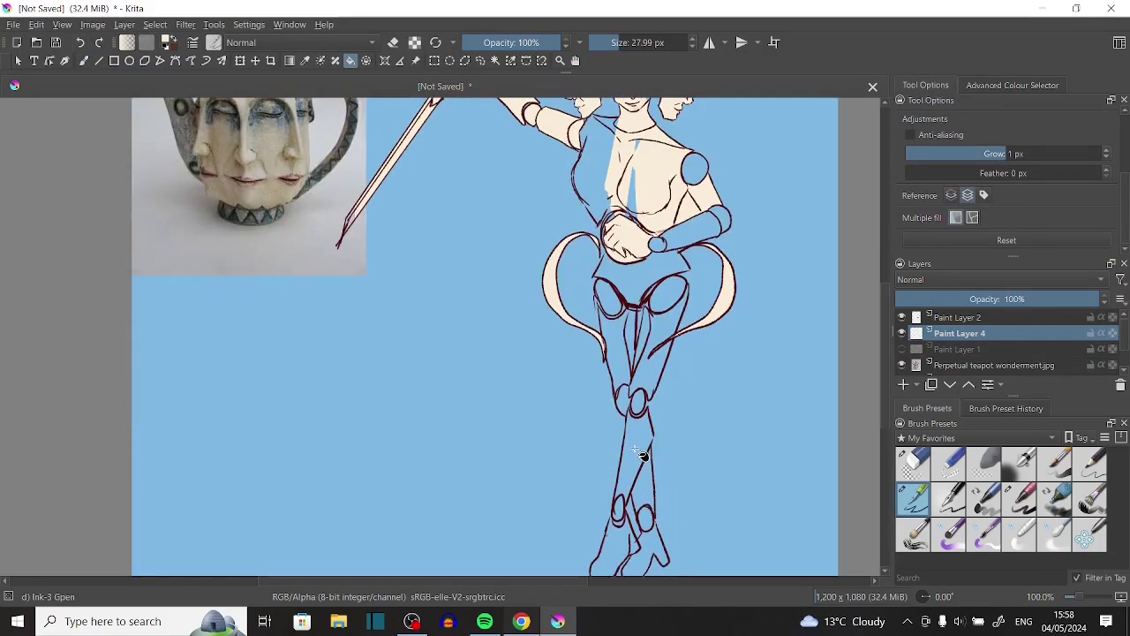
click(657, 345)
click(616, 336)
Brush cream over the torso gaps and shoulder joint, erasing the spill beside the bent arm.
key(b)
drag(584, 145, 609, 207)
mouse_move(618, 252)
mouse_down()
mouse_move(616, 291)
mouse_move(632, 289)
mouse_up()
key(e)
drag(680, 199, 692, 215)
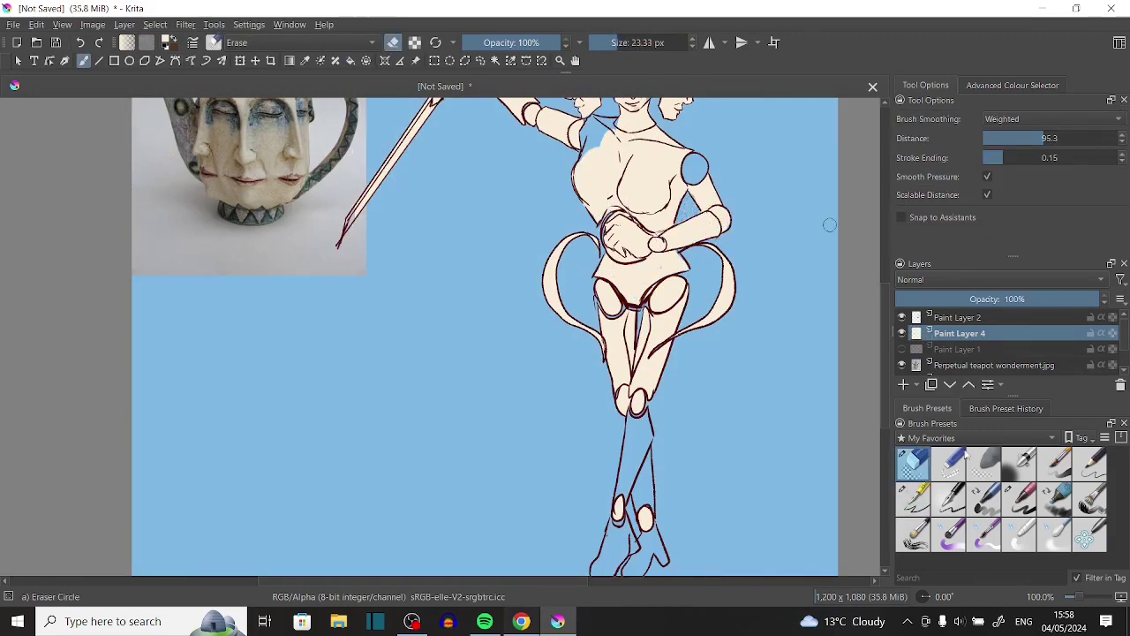
click(945, 499)
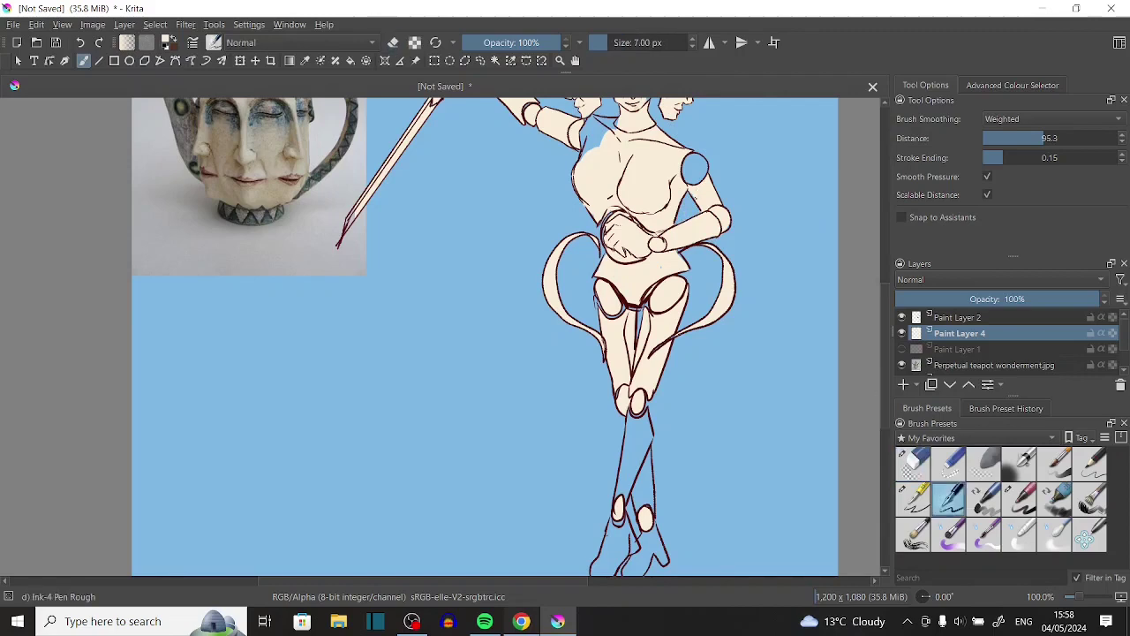
drag(693, 168, 694, 169)
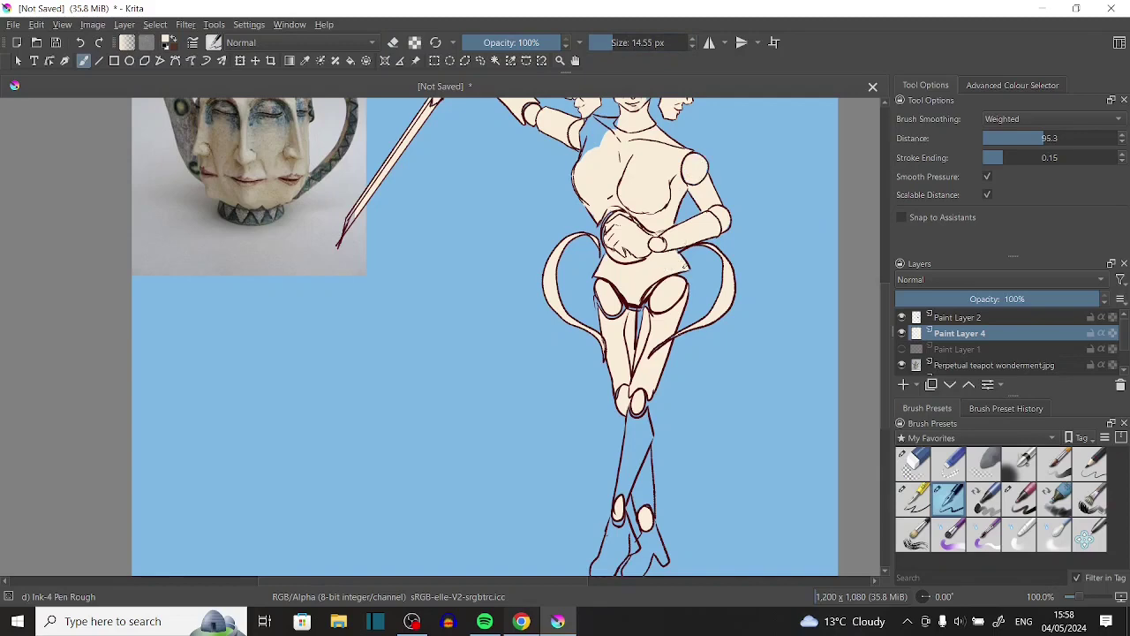
Brush cream into both lower legs and feet, redoing strokes that go wrong.
drag(632, 415, 626, 466)
key(ctrl+z)
drag(628, 429, 621, 491)
mouse_move(625, 450)
mouse_down()
mouse_move(616, 496)
mouse_move(640, 449)
mouse_move(626, 446)
mouse_up()
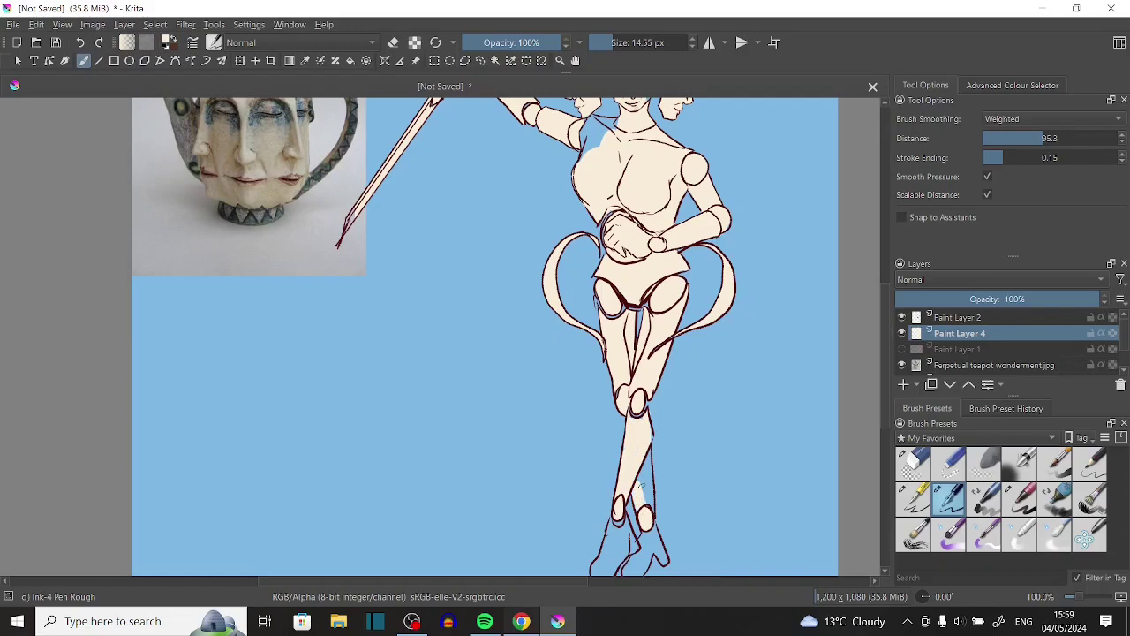
drag(643, 502, 647, 453)
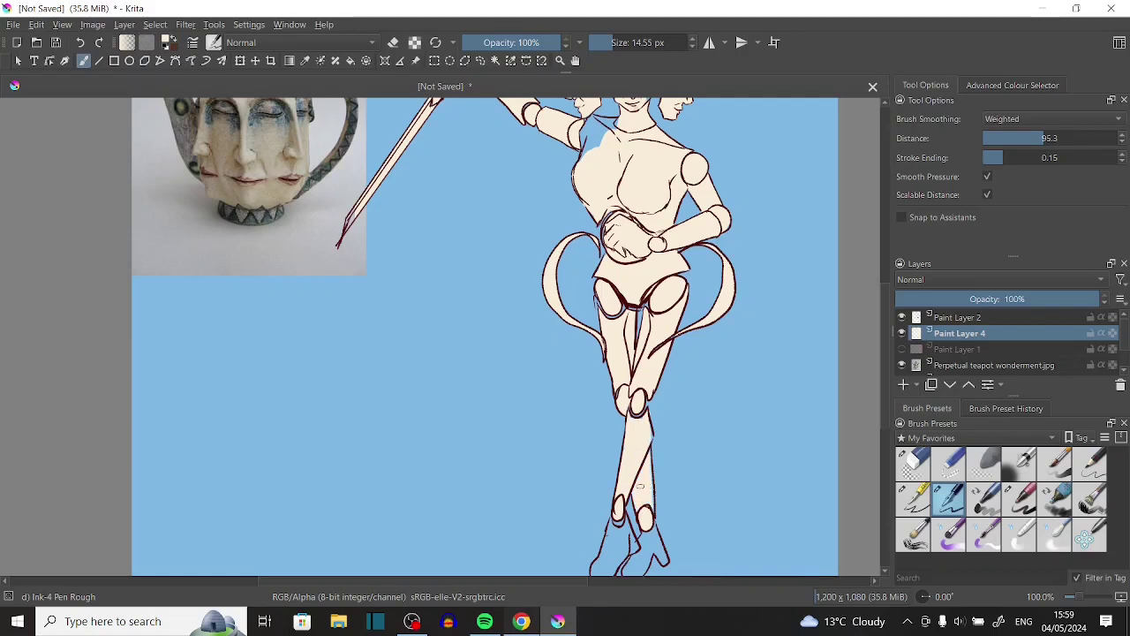
scroll(883, 309, down, 3)
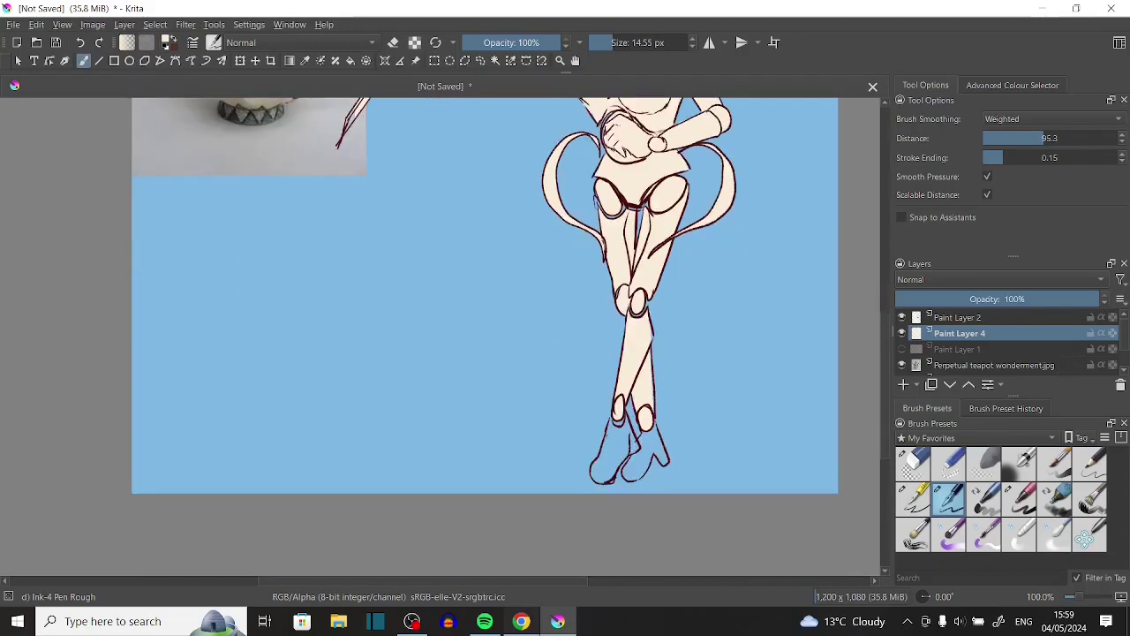
mouse_move(610, 418)
mouse_down()
mouse_move(600, 468)
mouse_move(624, 453)
mouse_move(621, 432)
mouse_move(601, 464)
mouse_up()
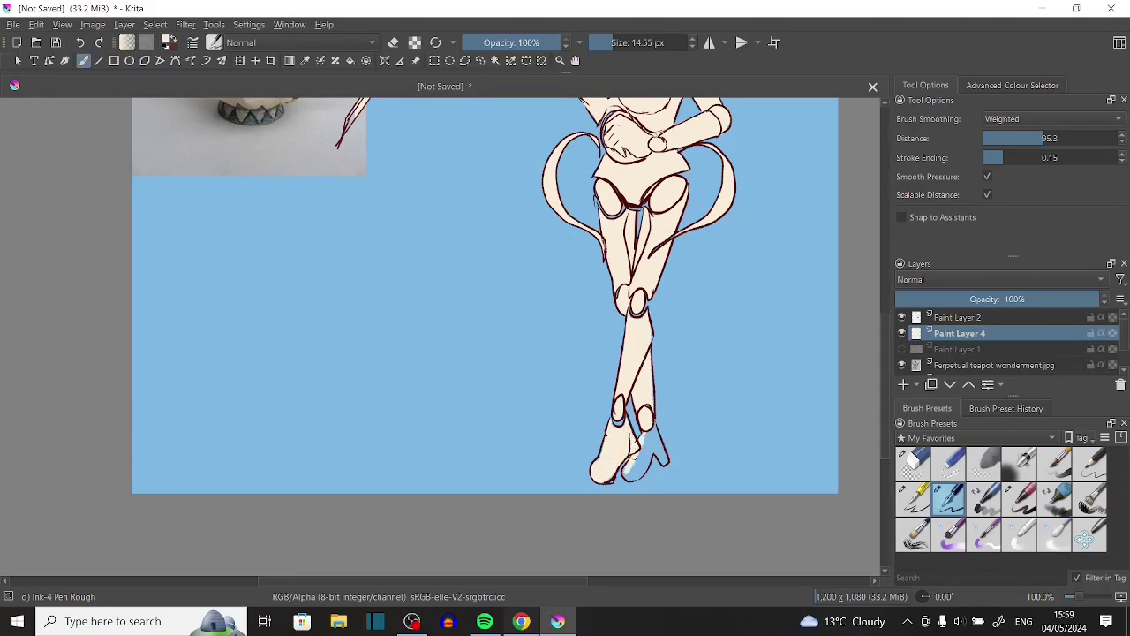
drag(629, 475, 645, 459)
key(ctrl+z)
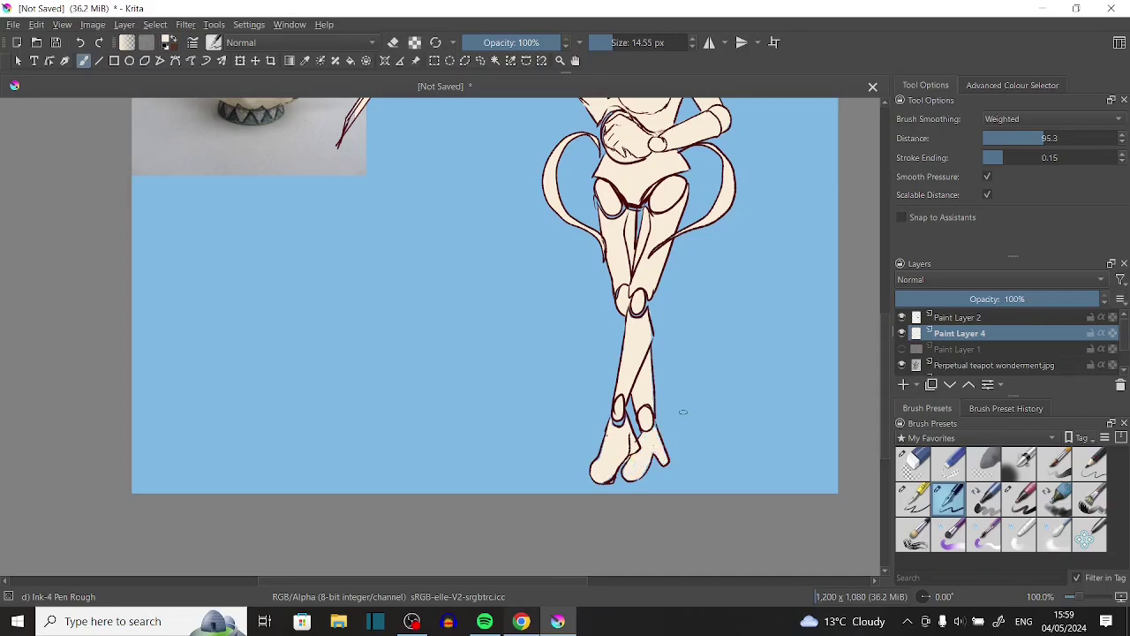
Brush cream into the remaining gaps in the raised fist, hat dome and upper chest.
scroll(881, 341, up, 8)
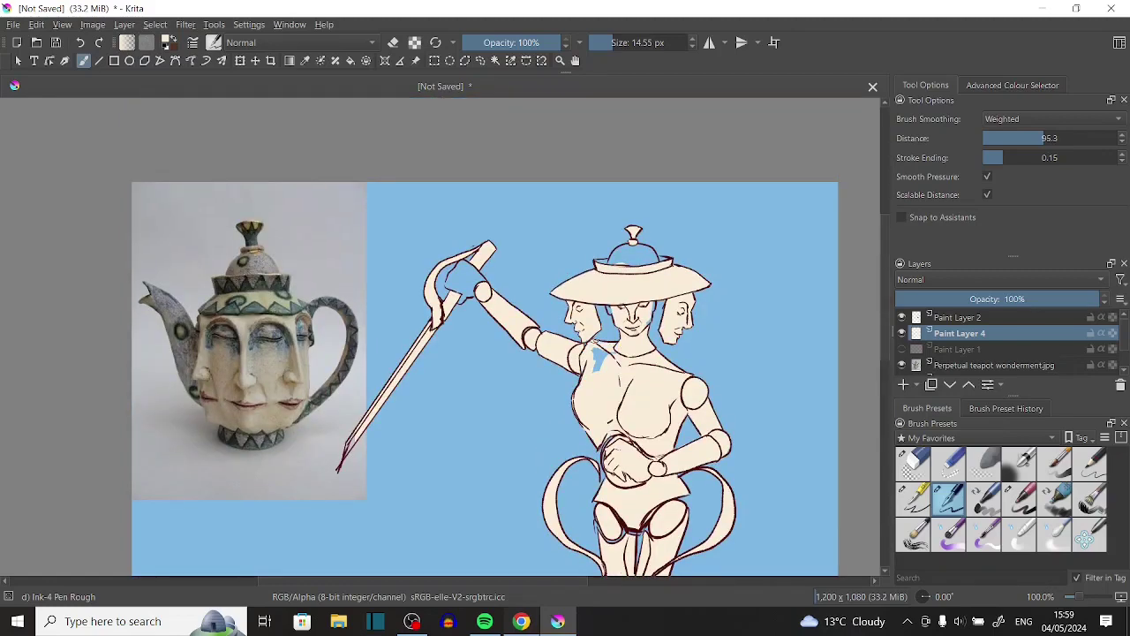
drag(481, 269, 451, 282)
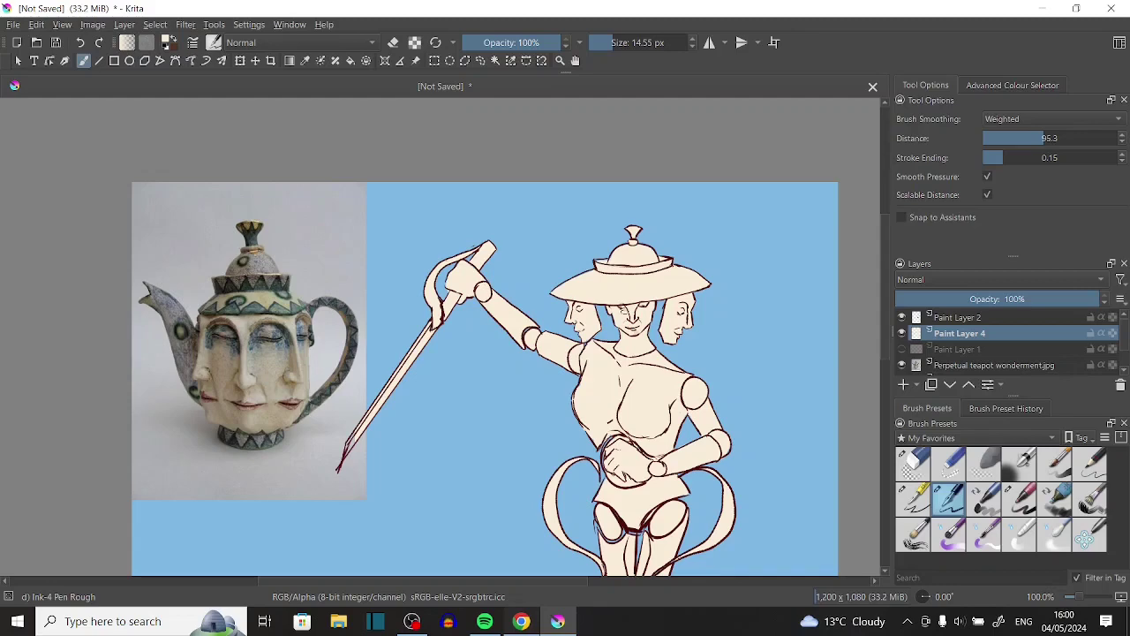
click(1039, 86)
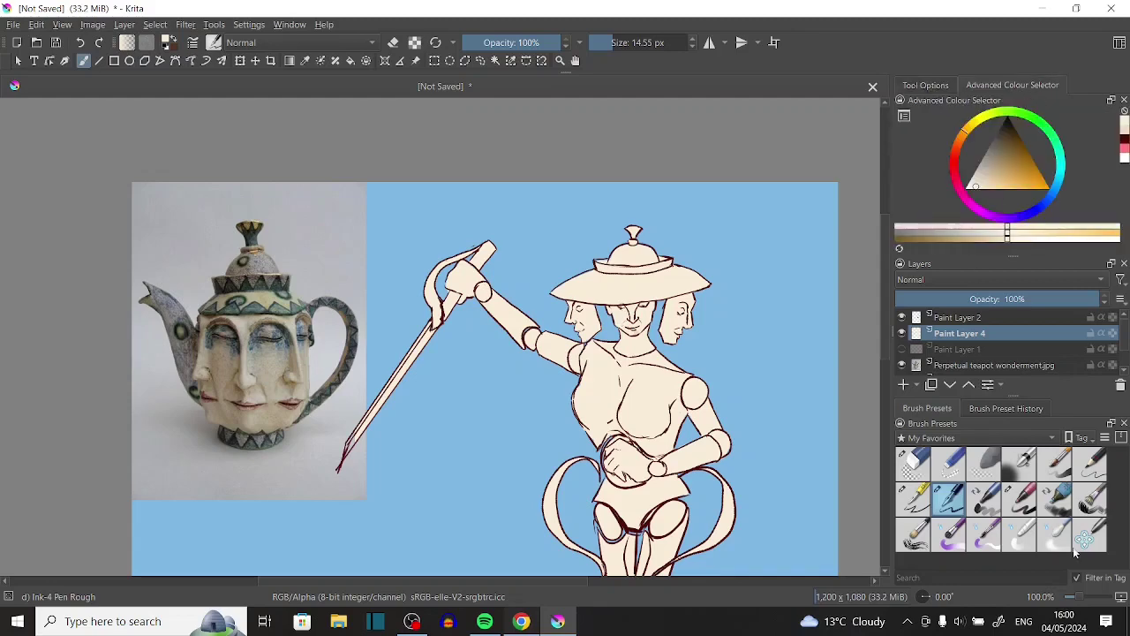
Lock the alpha of Paint Layer 4, brush a slightly different cream tone over the figure, and reduce the brush size.
scroll(441, 508, up, 3)
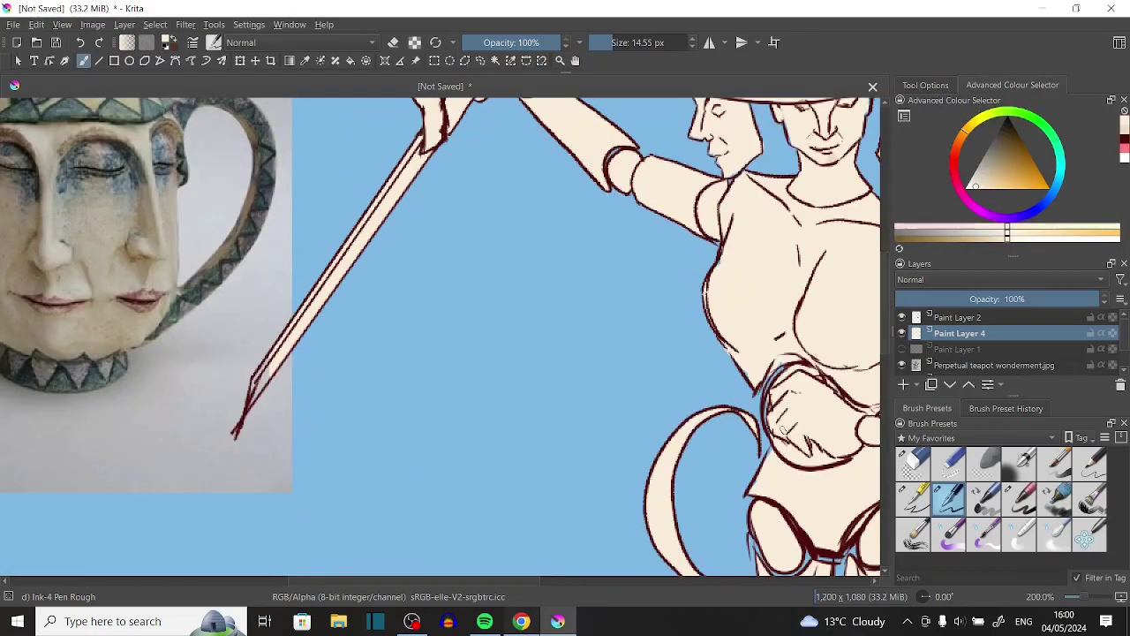
scroll(782, 388, up, 2)
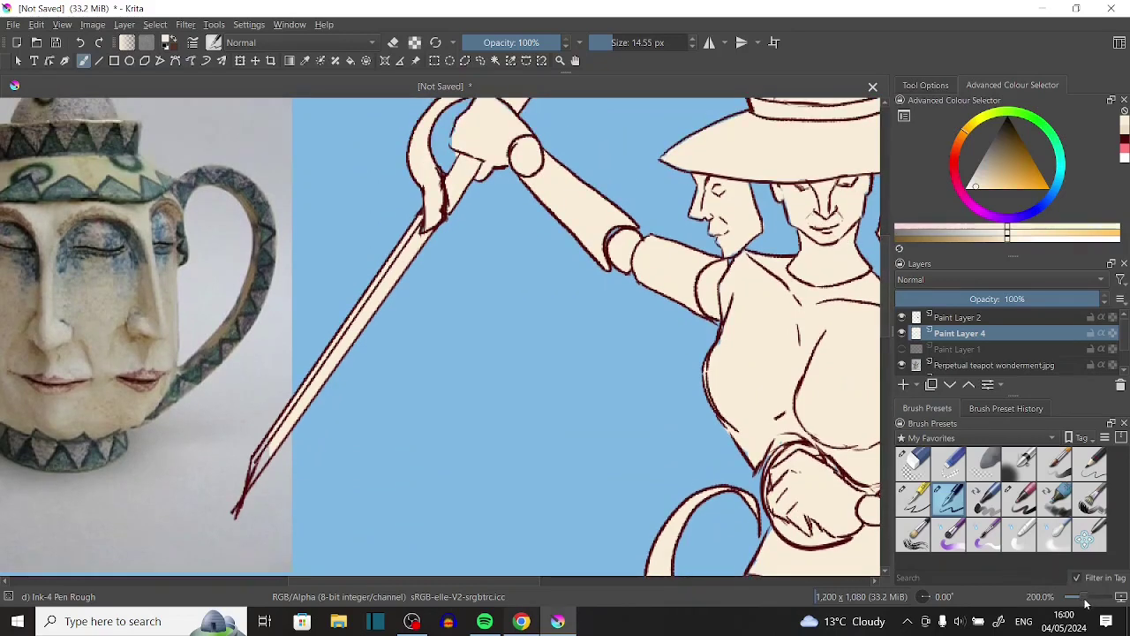
scroll(1086, 603, down, 2)
scroll(1086, 603, up, 1)
scroll(885, 271, down, 1)
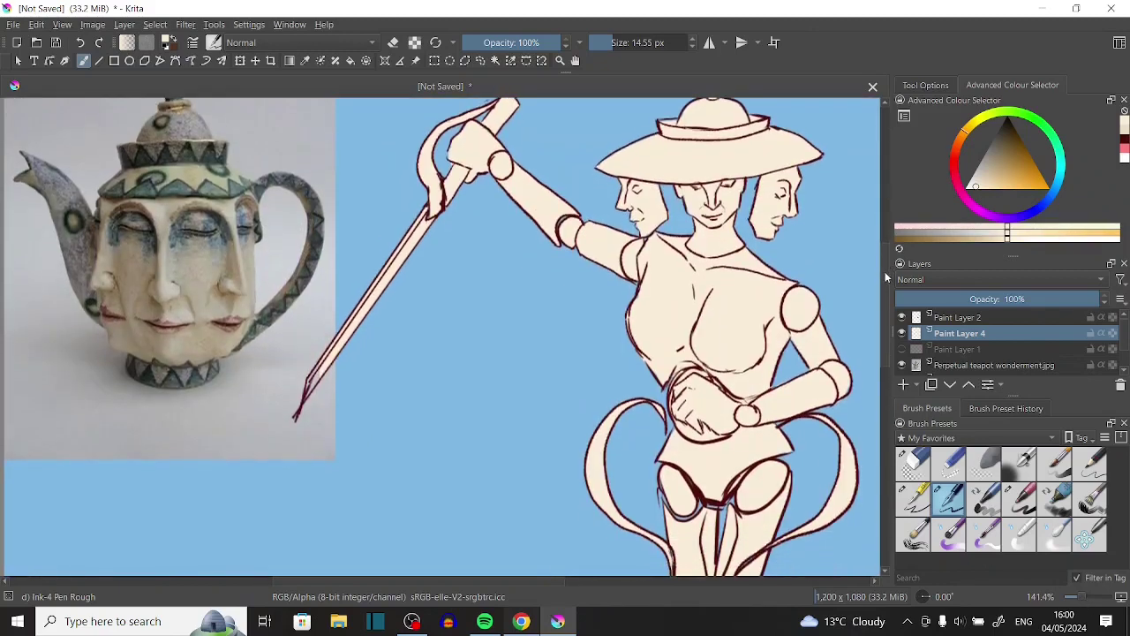
scroll(885, 271, up, 1)
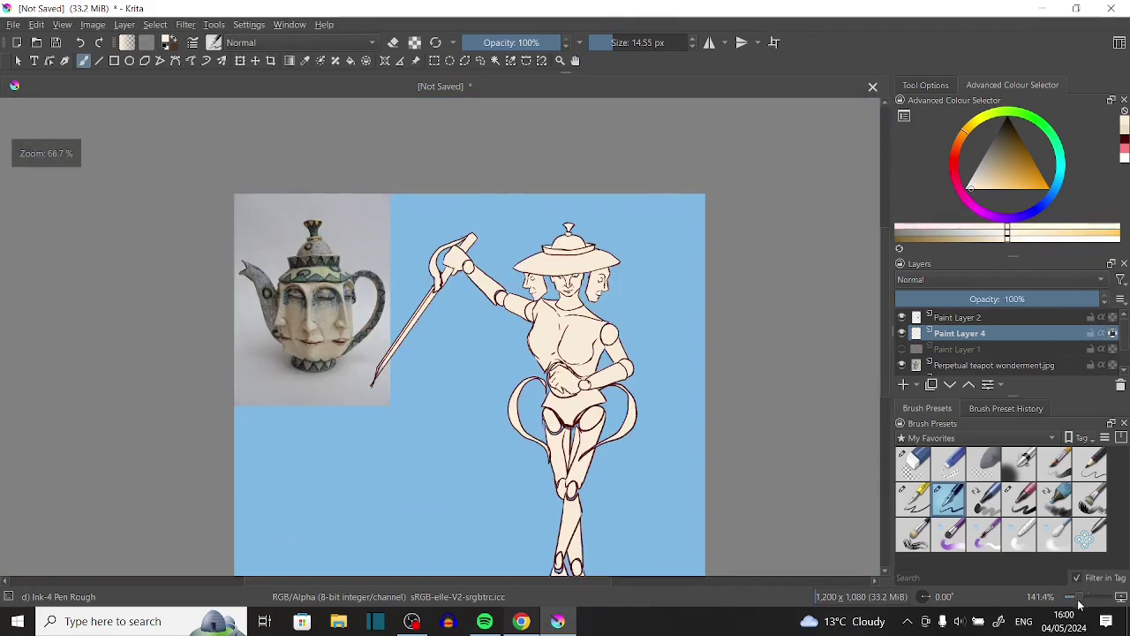
key(minus)
key(minus)
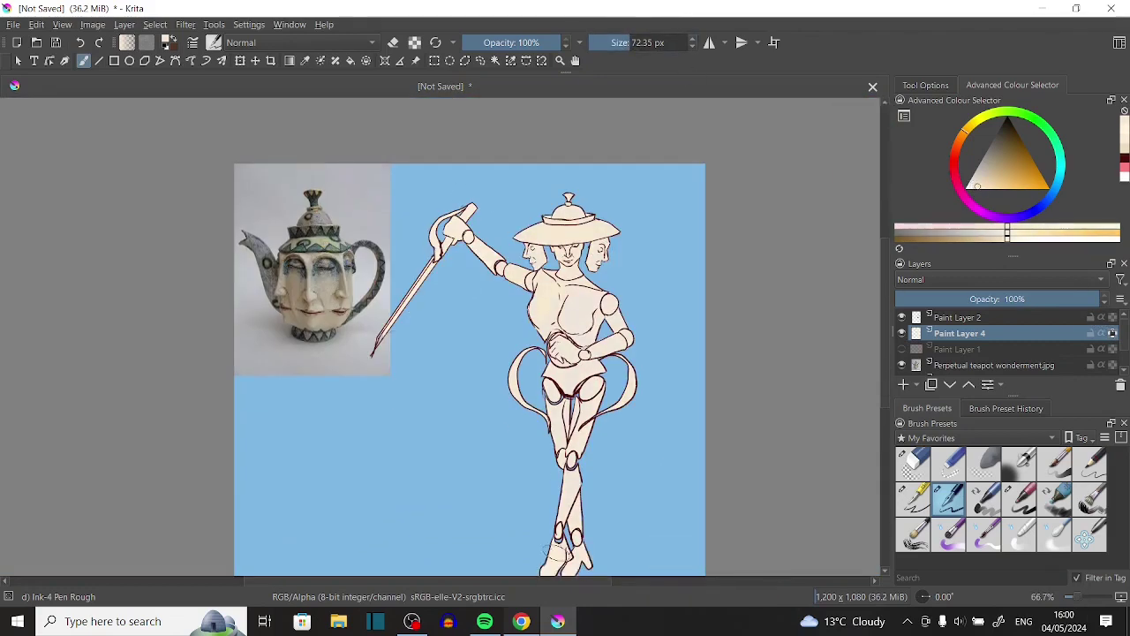
scroll(1086, 599, up, 2)
drag(783, 227, 732, 366)
key(bracketleft)
key(bracketleft)
key(bracketleft)
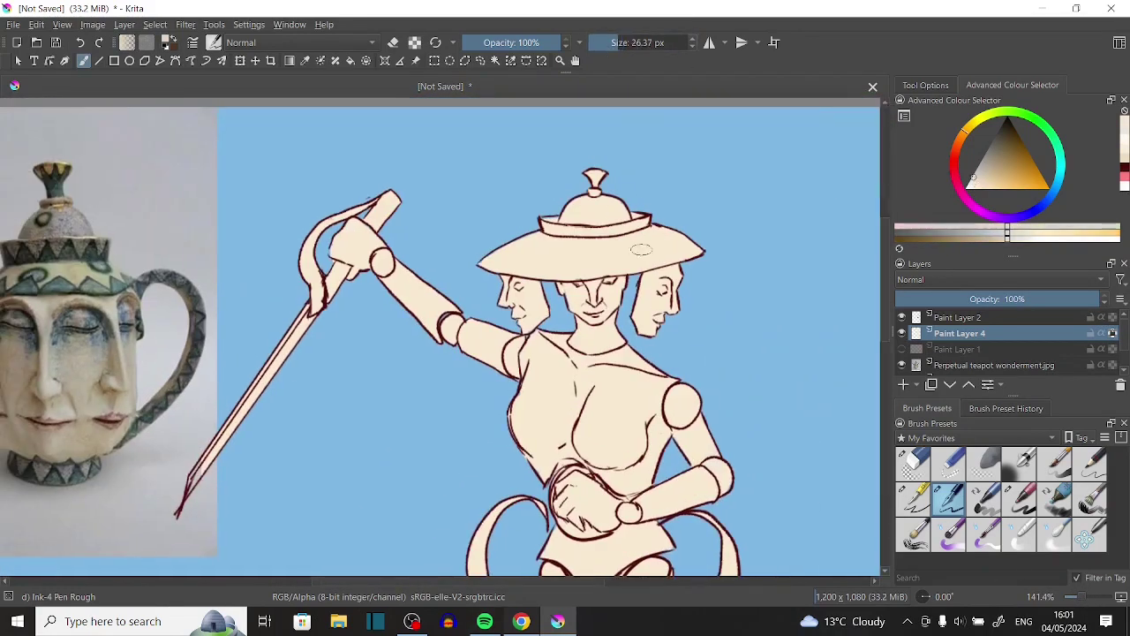
Choose muted teal shades and paint a zigzag edge and rings around the spots on the hat brim.
click(1058, 154)
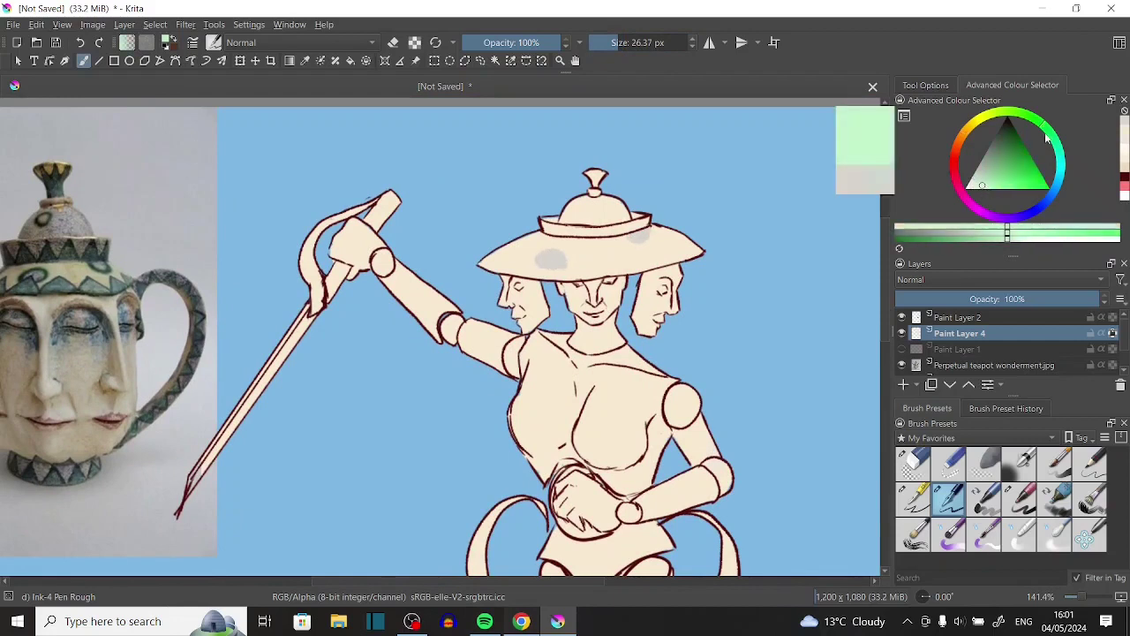
click(993, 167)
mouse_move(480, 263)
mouse_down()
mouse_move(592, 280)
mouse_move(706, 250)
mouse_up()
mouse_move(594, 274)
mouse_down()
mouse_move(632, 269)
mouse_move(638, 232)
mouse_move(559, 268)
mouse_move(627, 238)
mouse_move(532, 263)
mouse_move(556, 272)
mouse_move(490, 262)
mouse_move(601, 266)
mouse_move(696, 251)
mouse_up()
key(bracketleft)
key(bracketleft)
key(k)
drag(625, 231, 649, 236)
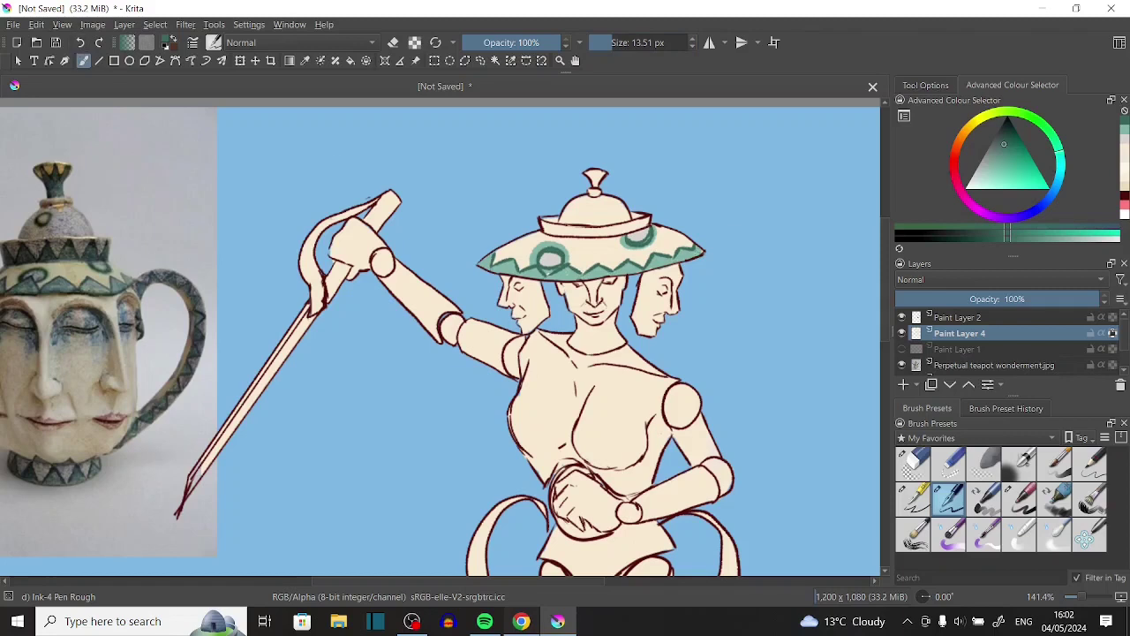
Undo the last stroke and rework the brim's edge as a grey band under a teal zigzag line.
key(ctrl+z)
drag(529, 268, 676, 255)
mouse_move(490, 256)
mouse_down()
mouse_move(544, 275)
mouse_move(519, 270)
mouse_up()
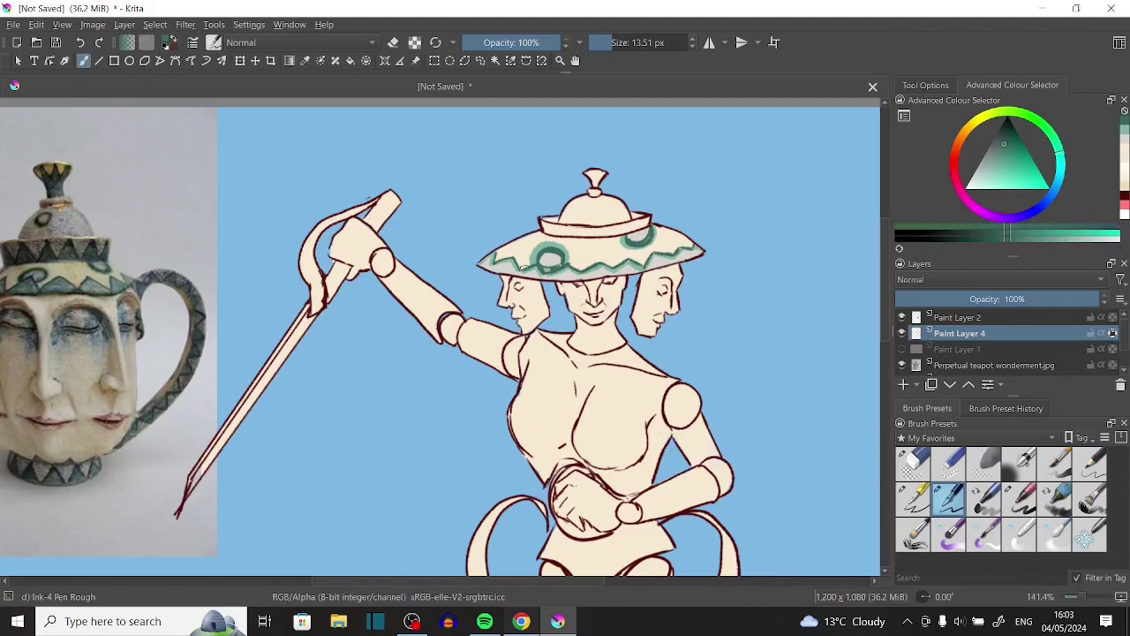
Paint the hat's upturned band and dome grey.
key(x)
mouse_move(542, 220)
mouse_down()
mouse_move(624, 231)
mouse_move(648, 221)
mouse_move(650, 235)
mouse_up()
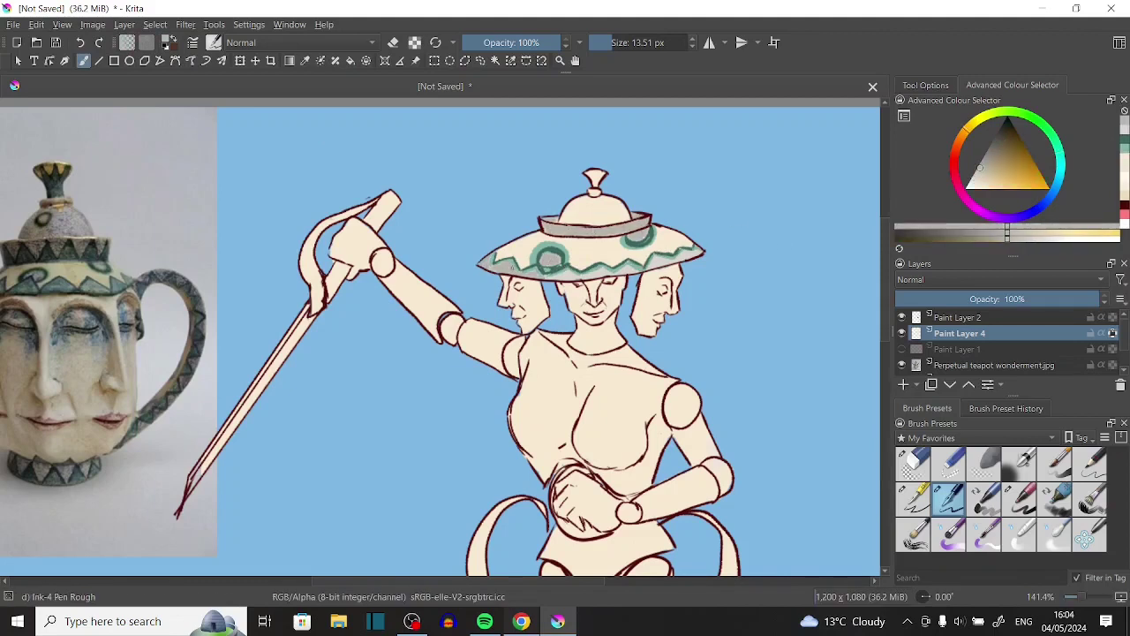
drag(547, 271, 603, 276)
mouse_move(565, 213)
mouse_down()
mouse_move(623, 212)
mouse_move(614, 217)
mouse_up()
Decorate the hat's crown with a teal zigzag on the upturned band, rings on the dome and accents on the knob.
key(x)
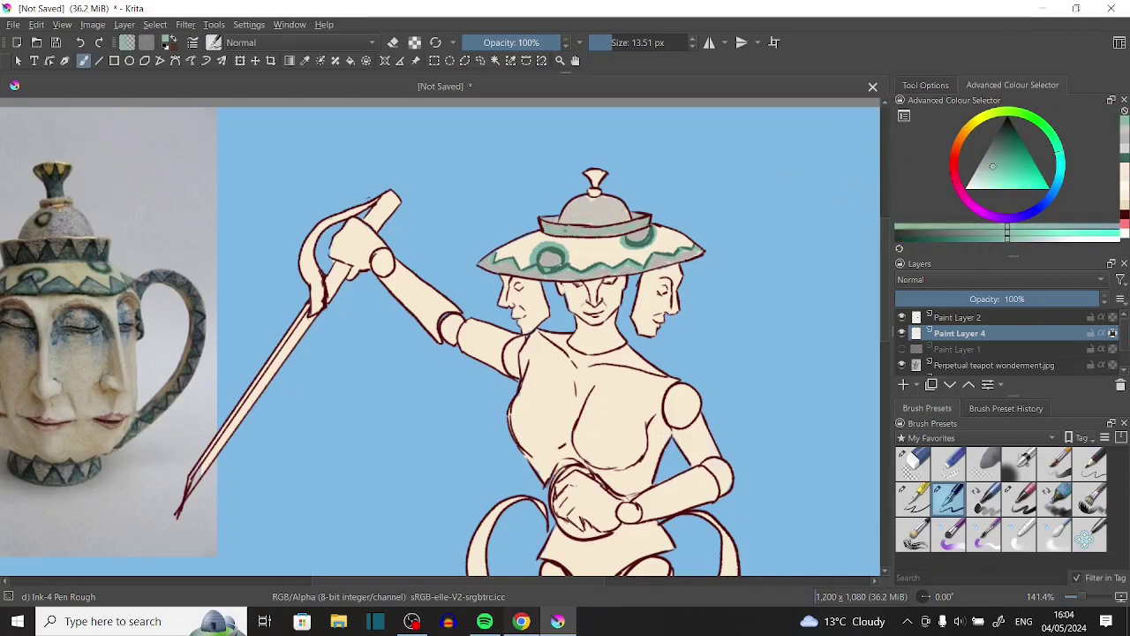
click(1004, 143)
mouse_move(542, 235)
mouse_down()
mouse_move(620, 229)
mouse_move(658, 249)
mouse_up()
click(1007, 128)
drag(576, 208, 615, 204)
ctrl+click(618, 210)
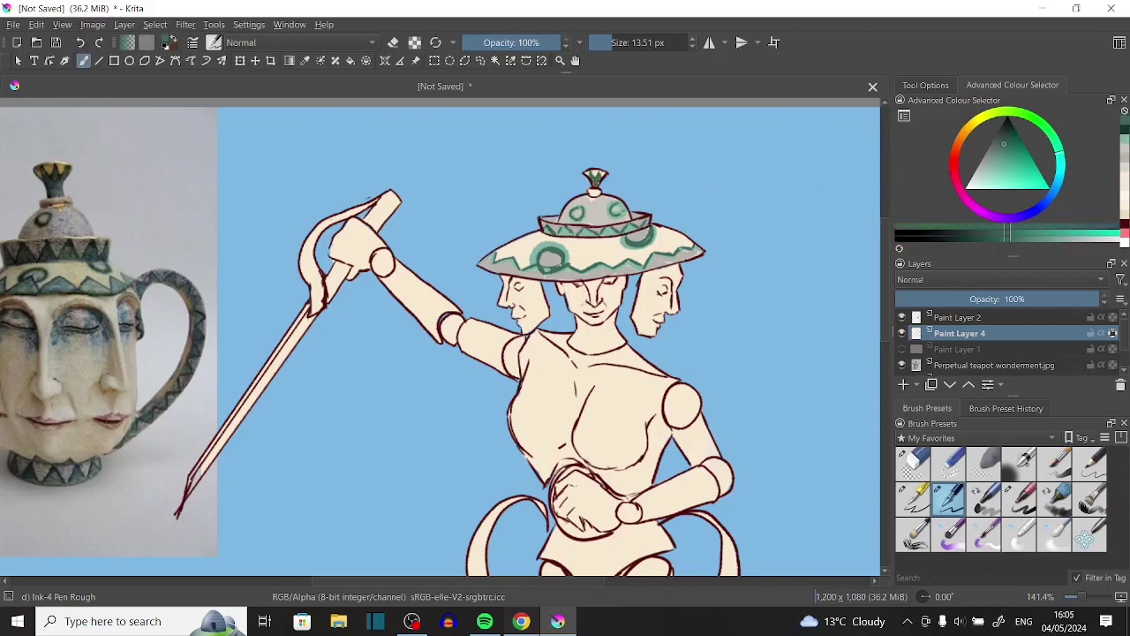
Pick a warm pale tone and sampled muted teals, and paint teal shading and speckled tears around the three faces' eyes.
click(961, 135)
click(1017, 157)
drag(1015, 156, 985, 184)
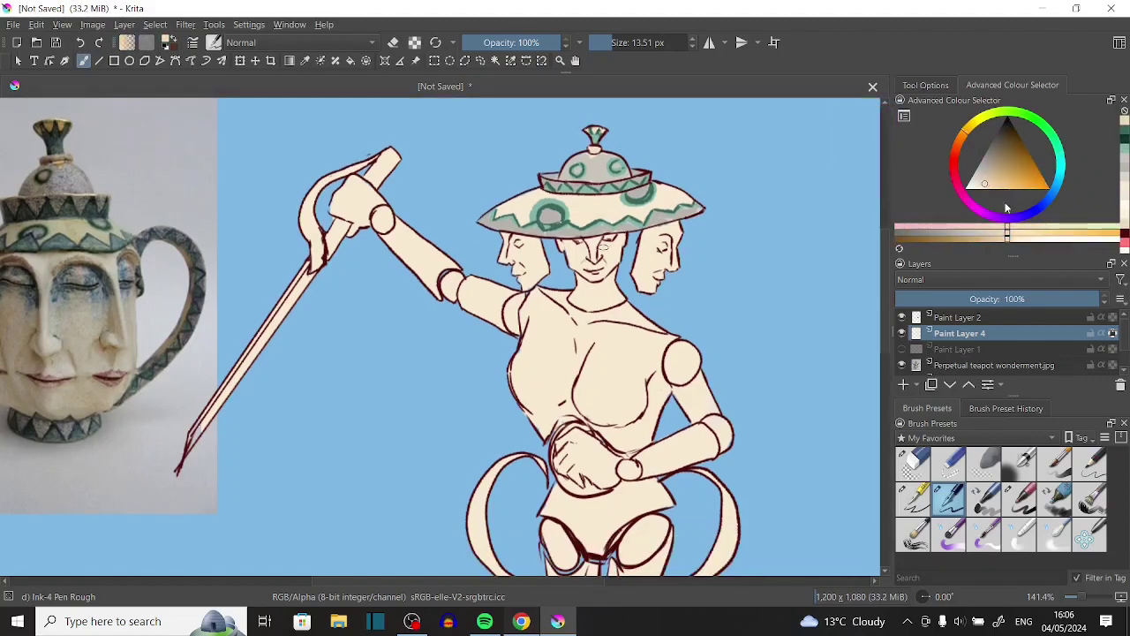
ctrl+click(610, 217)
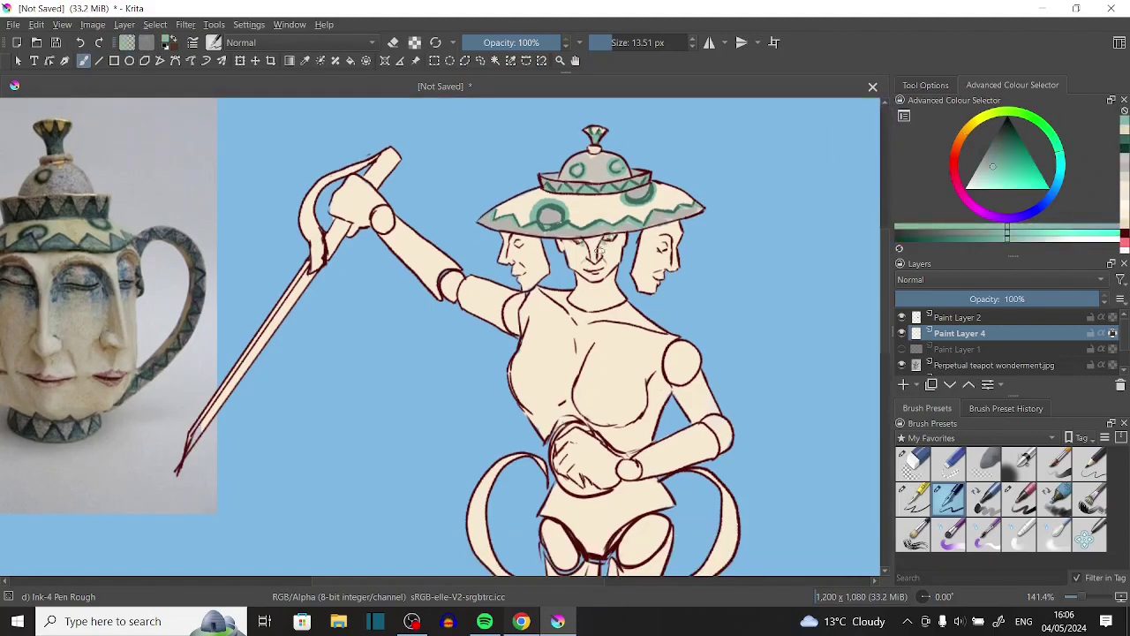
ctrl+click(578, 245)
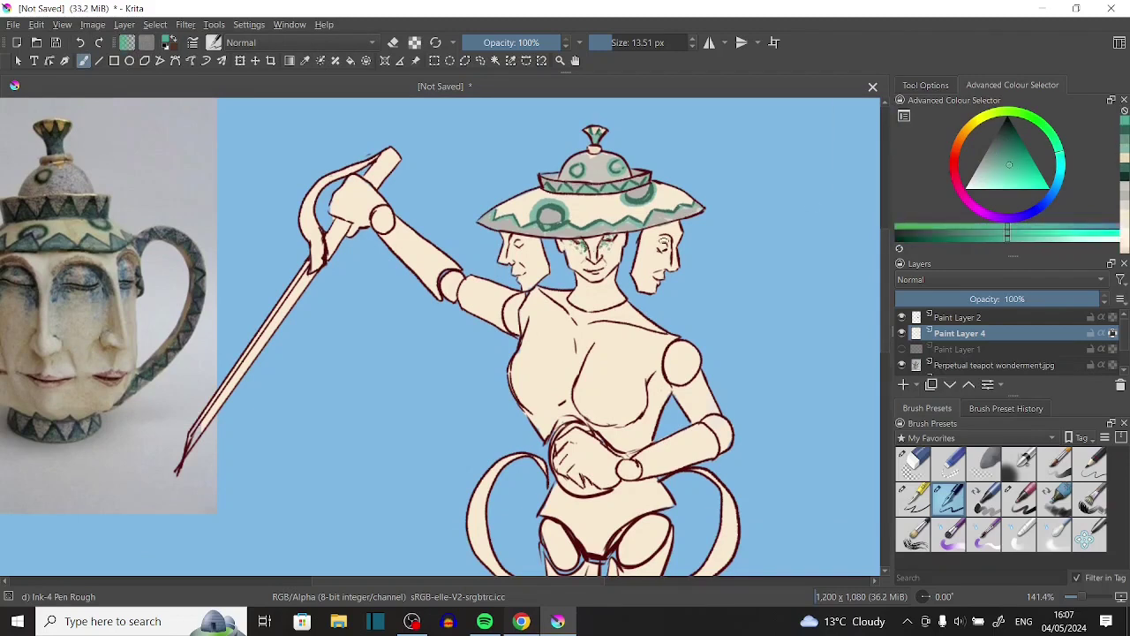
ctrl+click(664, 251)
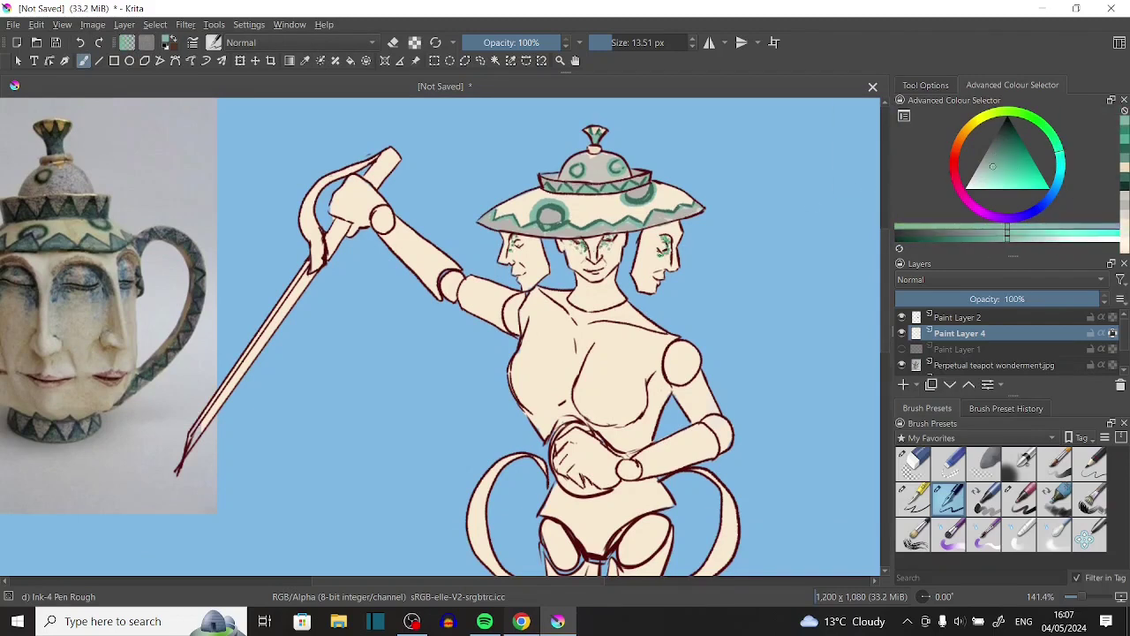
Paint the character's neck grey and decorate its base with a muted teal zigzag band.
scroll(881, 297, down, 2)
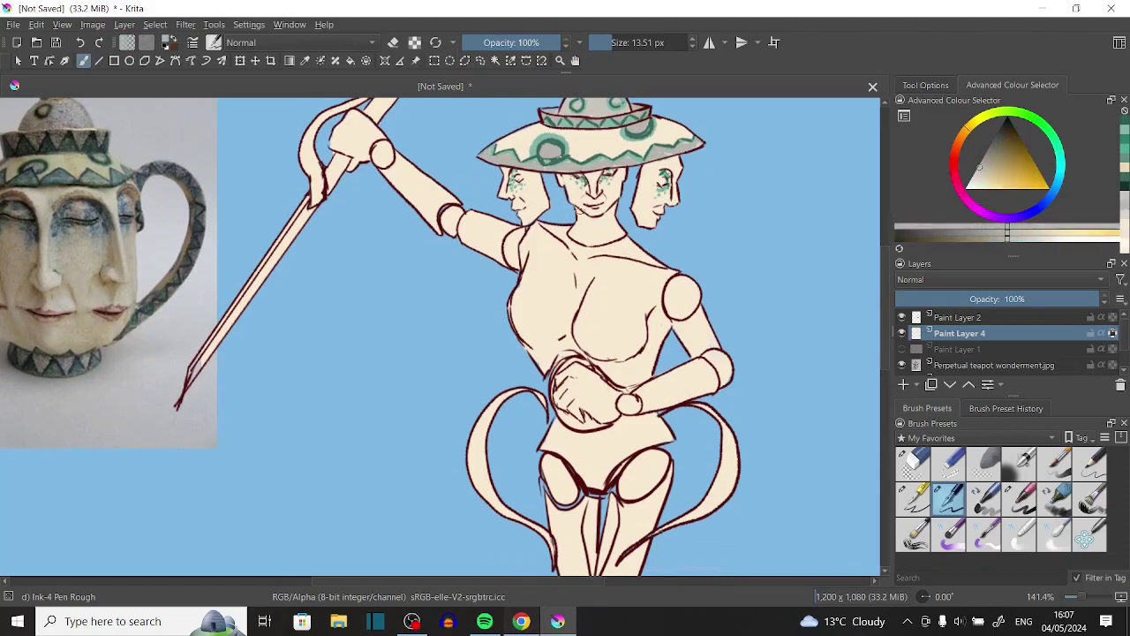
mouse_move(609, 217)
mouse_down()
mouse_move(583, 235)
mouse_move(609, 229)
mouse_up()
ctrl+click(592, 231)
ctrl+click(592, 231)
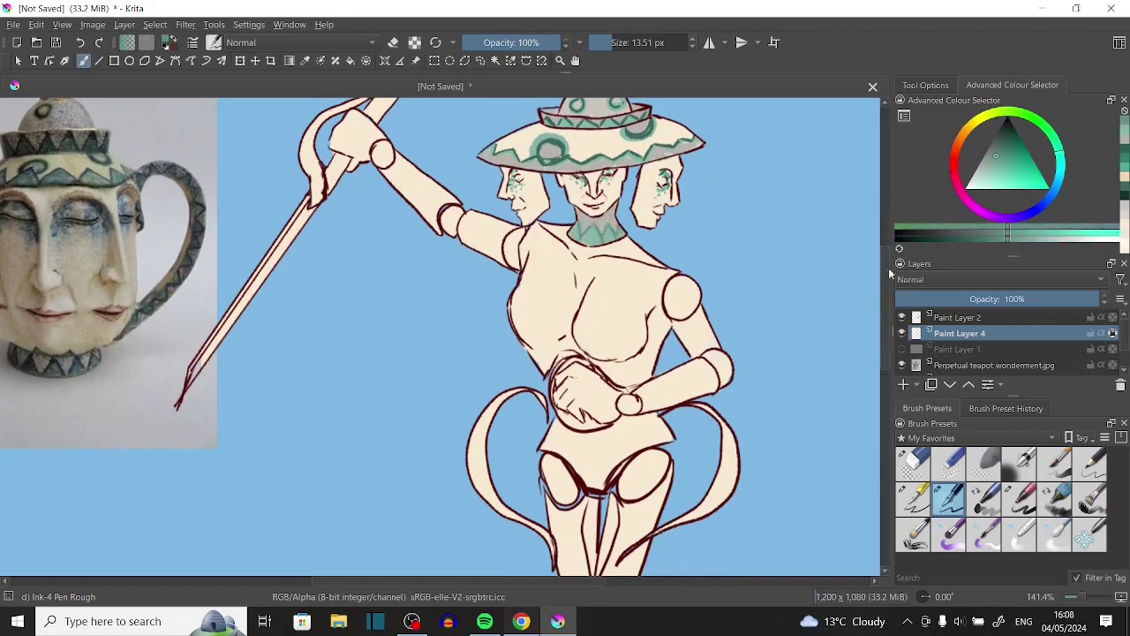
Choose a pale pink and tint the lips of the three faces.
scroll(890, 274, up, 2)
scroll(884, 273, down, 2)
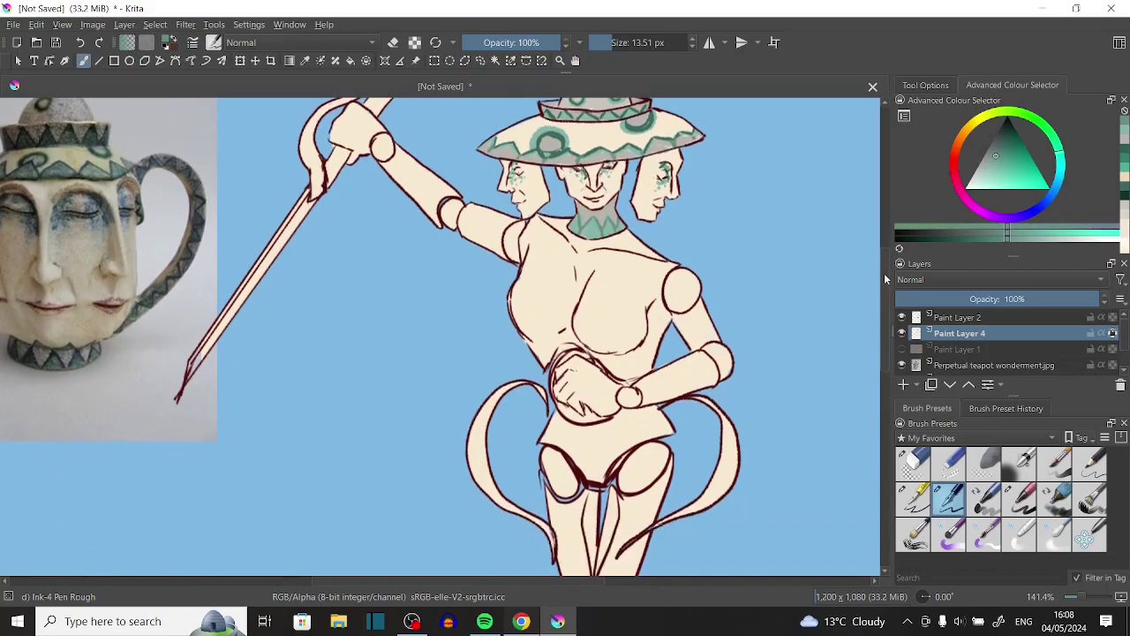
scroll(884, 273, left, 2)
ctrl+click(662, 199)
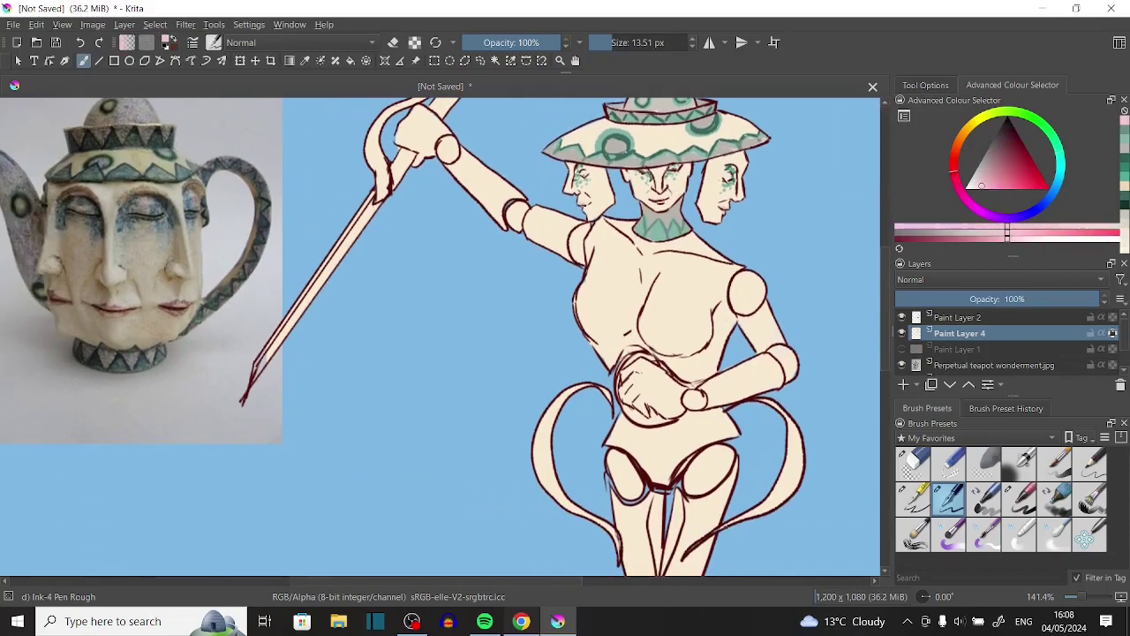
Paint the ball joints of both arms grey at the shoulders, elbows and wrists.
scroll(441, 335, up, 2)
drag(442, 212, 452, 226)
drag(512, 277, 580, 328)
drag(737, 349, 746, 375)
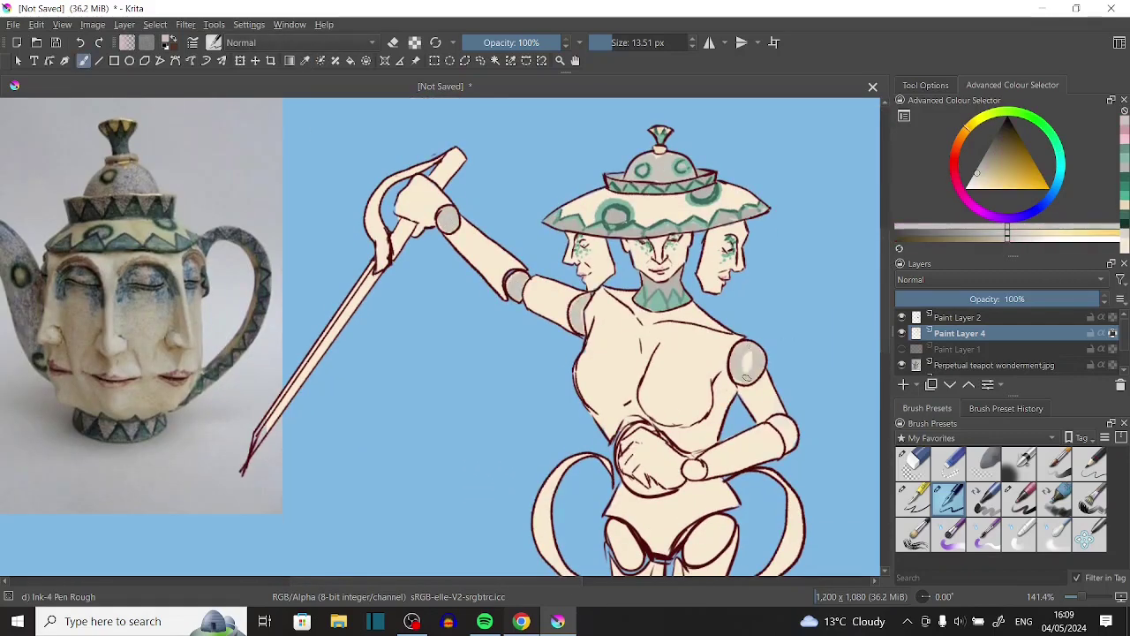
drag(772, 419, 793, 447)
drag(691, 466, 699, 477)
Fill the hip, knee and ankle joints of both legs with grey.
scroll(698, 476, down, 5)
drag(616, 355, 630, 393)
drag(698, 353, 726, 387)
drag(657, 507, 673, 533)
scroll(638, 508, down, 5)
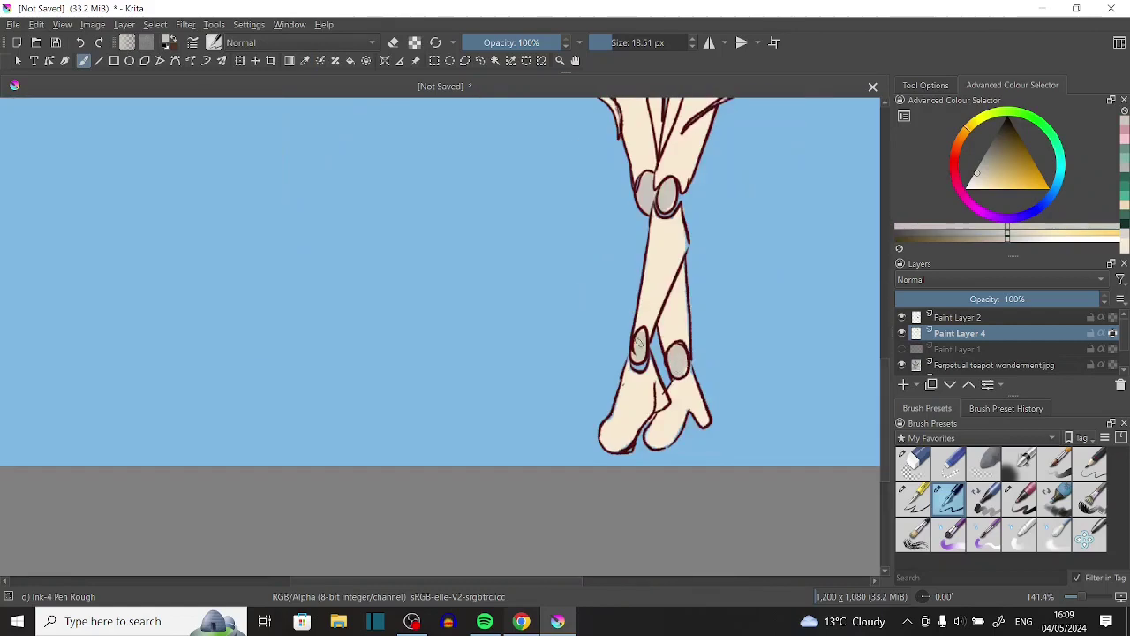
scroll(639, 345, down, 3)
Paint the curved sword guard and hip handles grey, and add a teal triangle pattern along the guard.
scroll(433, 245, up, 3)
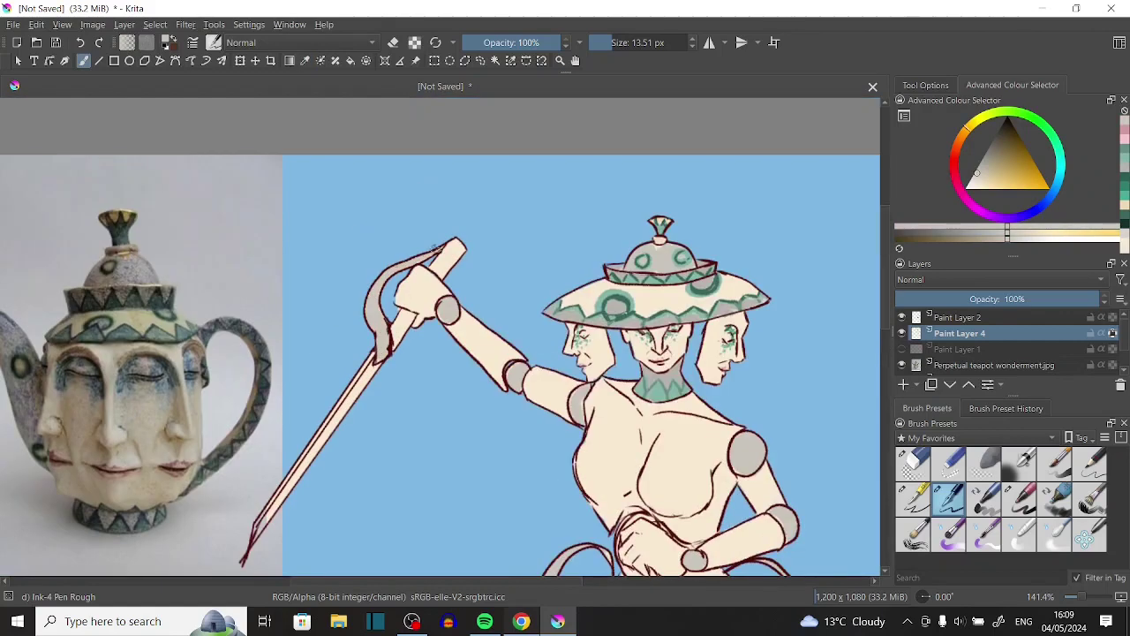
scroll(433, 247, down, 2)
mouse_move(376, 249)
mouse_down()
mouse_move(378, 216)
mouse_move(414, 170)
mouse_up()
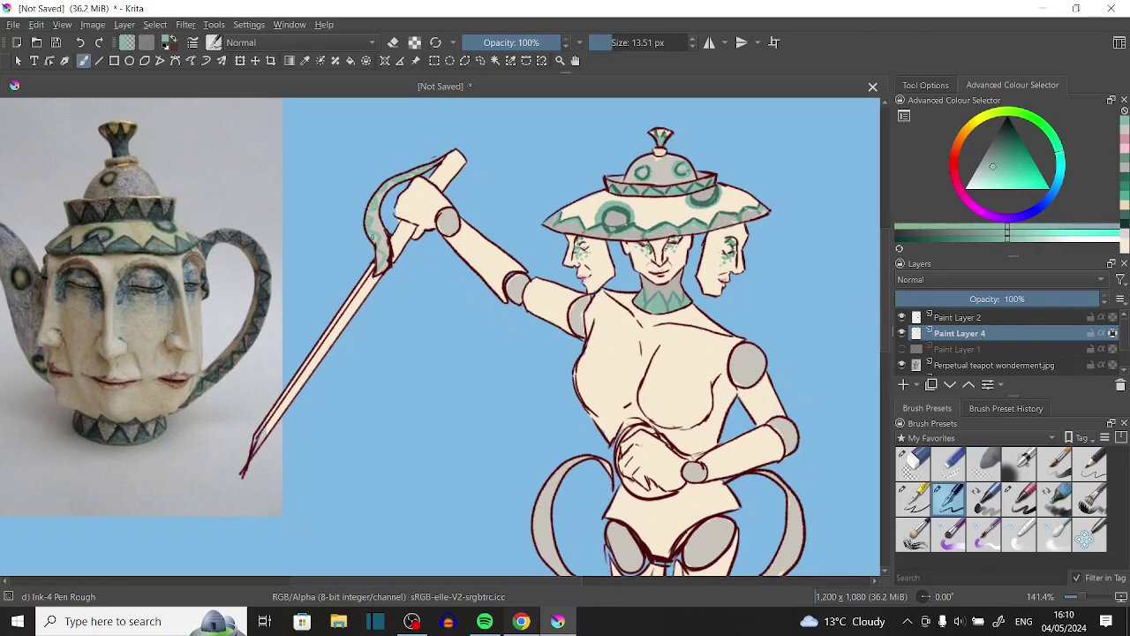
Decorate both curved hip handles with muted teal triangles and darker teal accents.
scroll(380, 258, down, 2)
drag(575, 371, 570, 496)
drag(784, 395, 763, 501)
drag(796, 441, 785, 484)
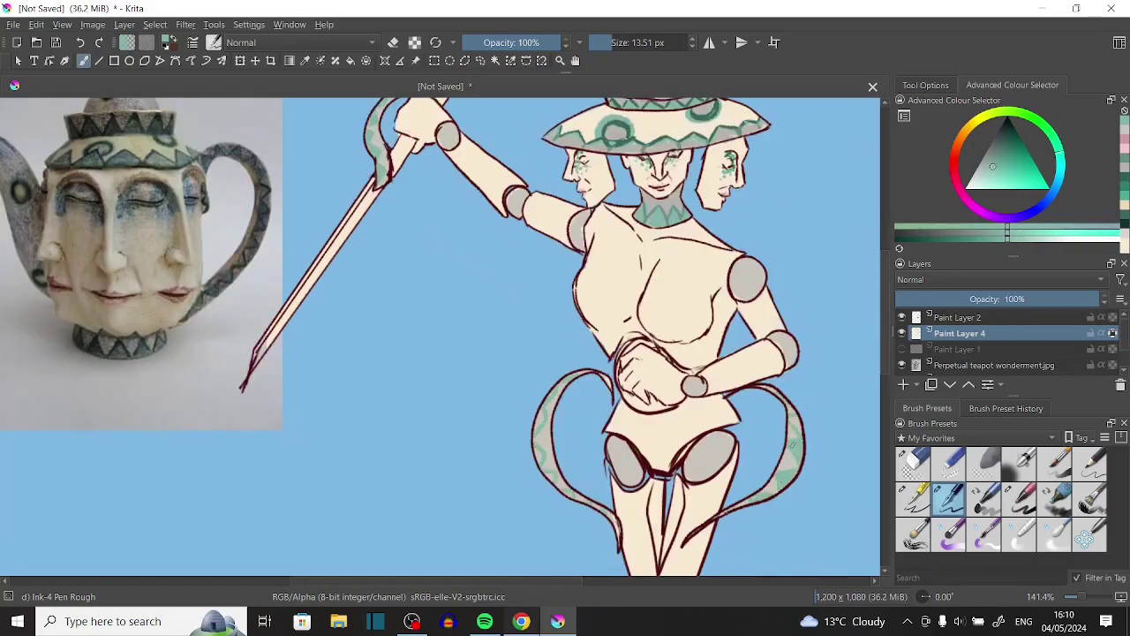
drag(537, 406, 546, 429)
ctrl+click(547, 410)
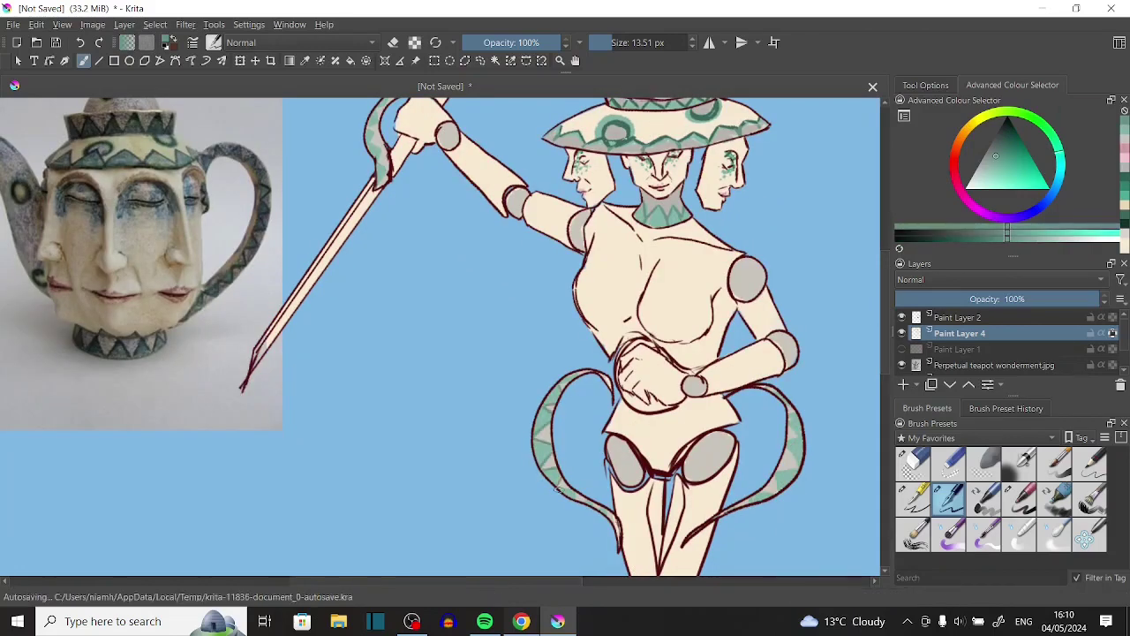
scroll(842, 394, down, 2)
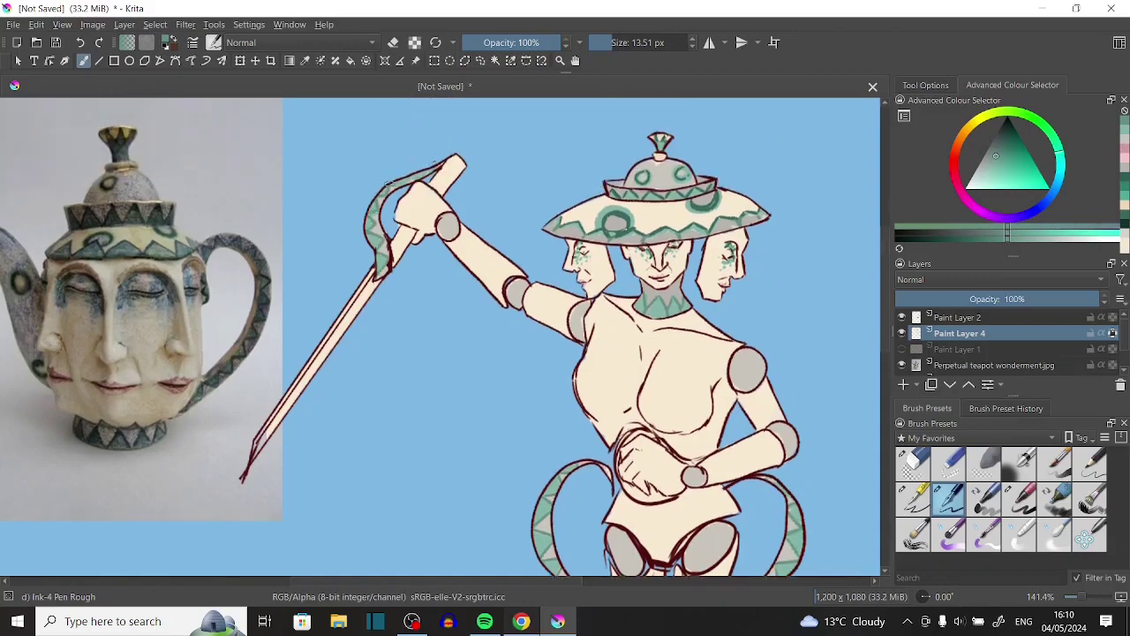
Speckle the grey arm, hip, knee and ankle joints with light and darker muted teal dots.
scroll(738, 275, up, 2)
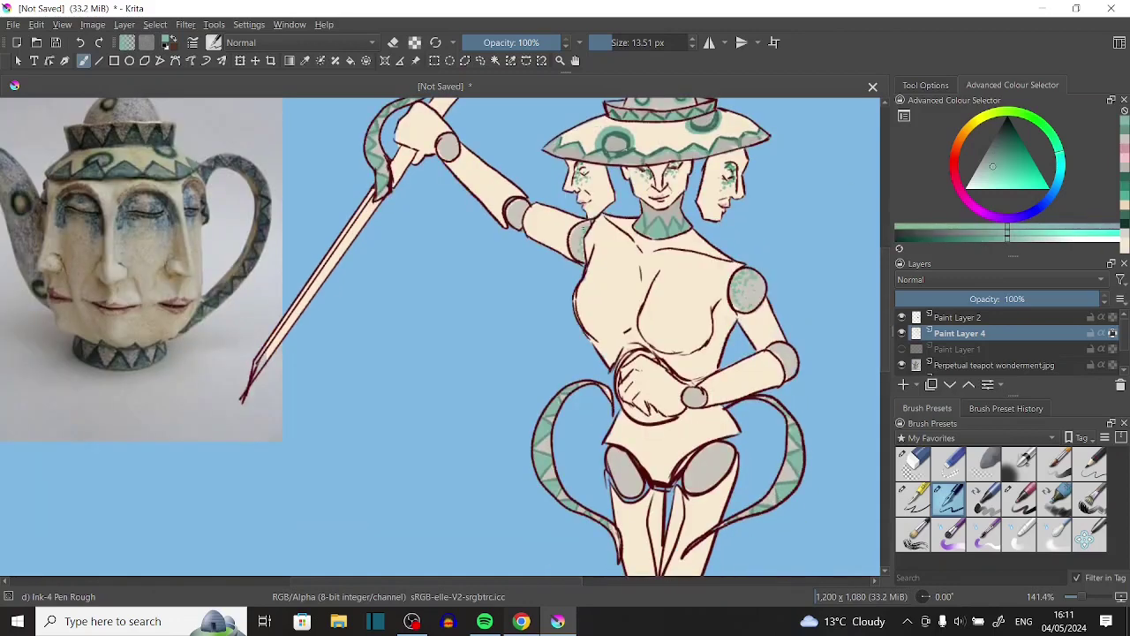
scroll(453, 146, down, 2)
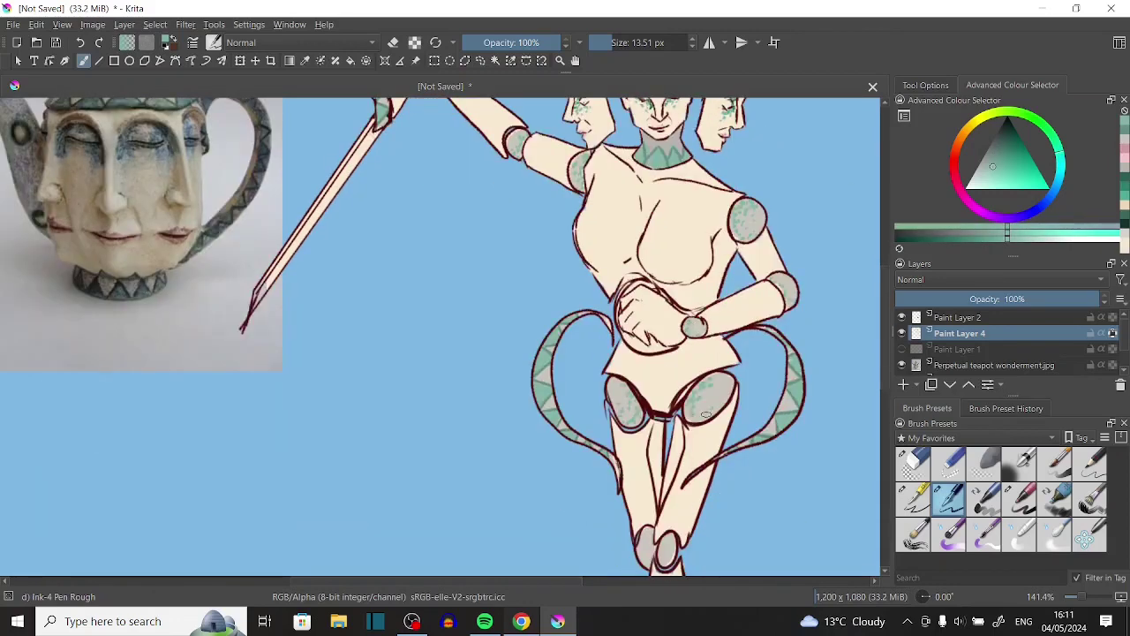
scroll(629, 402, down, 8)
ctrl+click(638, 438)
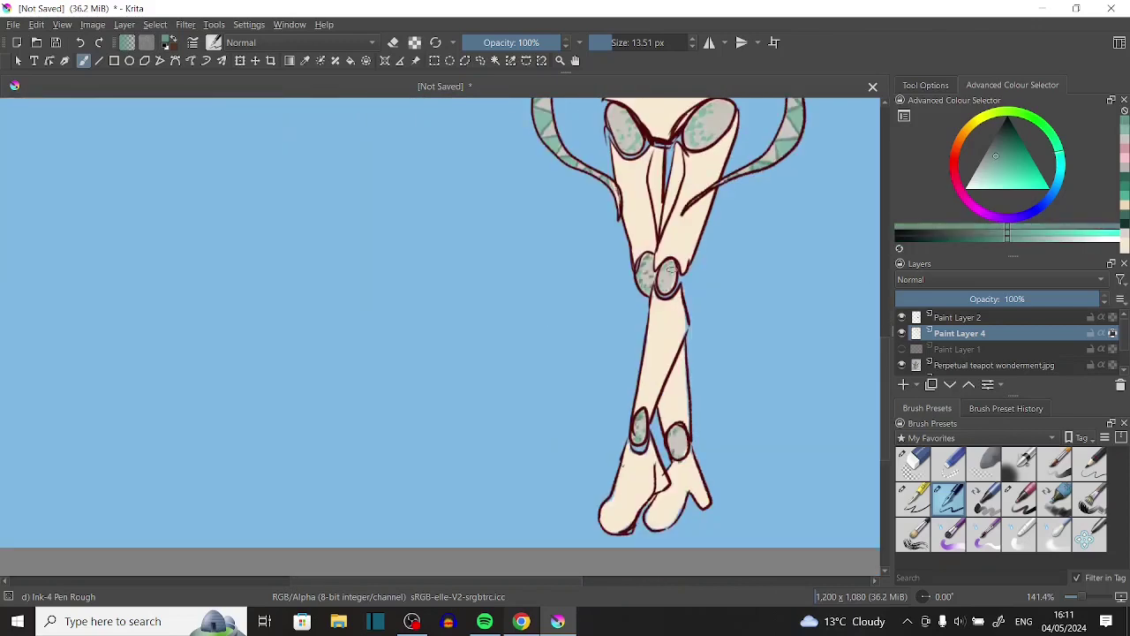
scroll(441, 339, up, 4)
scroll(442, 338, up, 5)
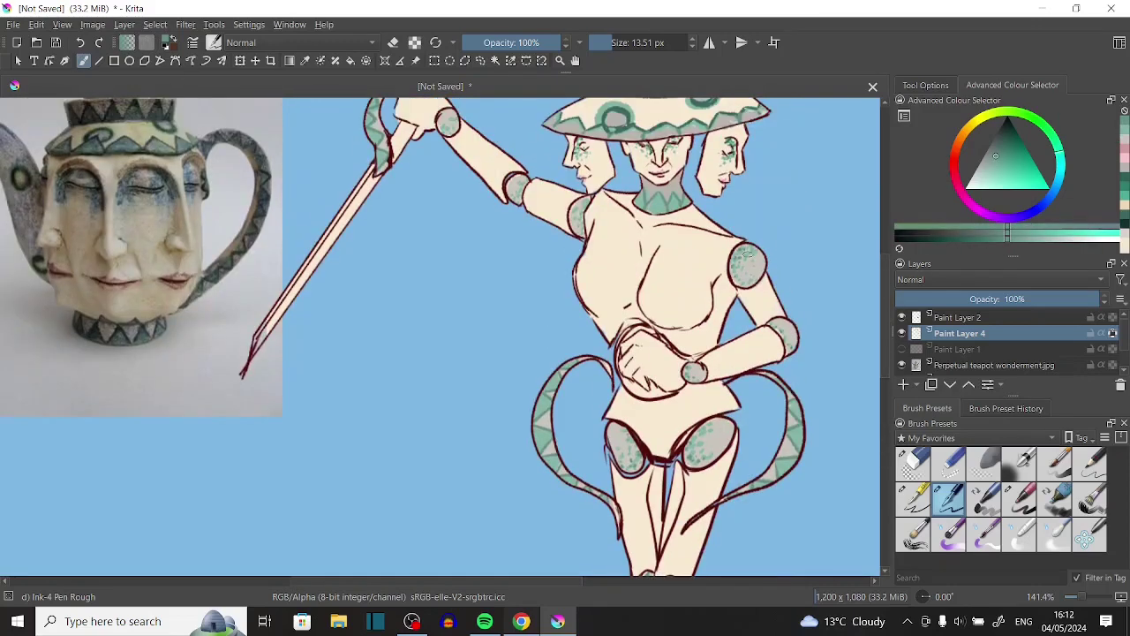
Sample grey from the figure and paint oval spots on the chest, thighs and raised hand.
key(1)
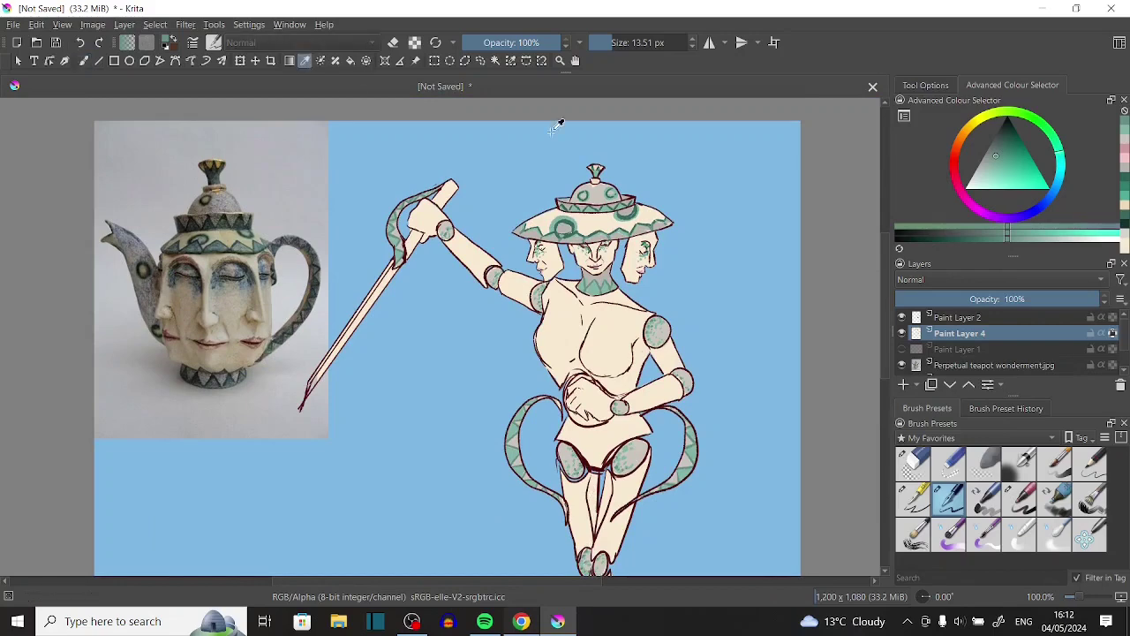
ctrl+click(589, 494)
scroll(600, 352, down, 5)
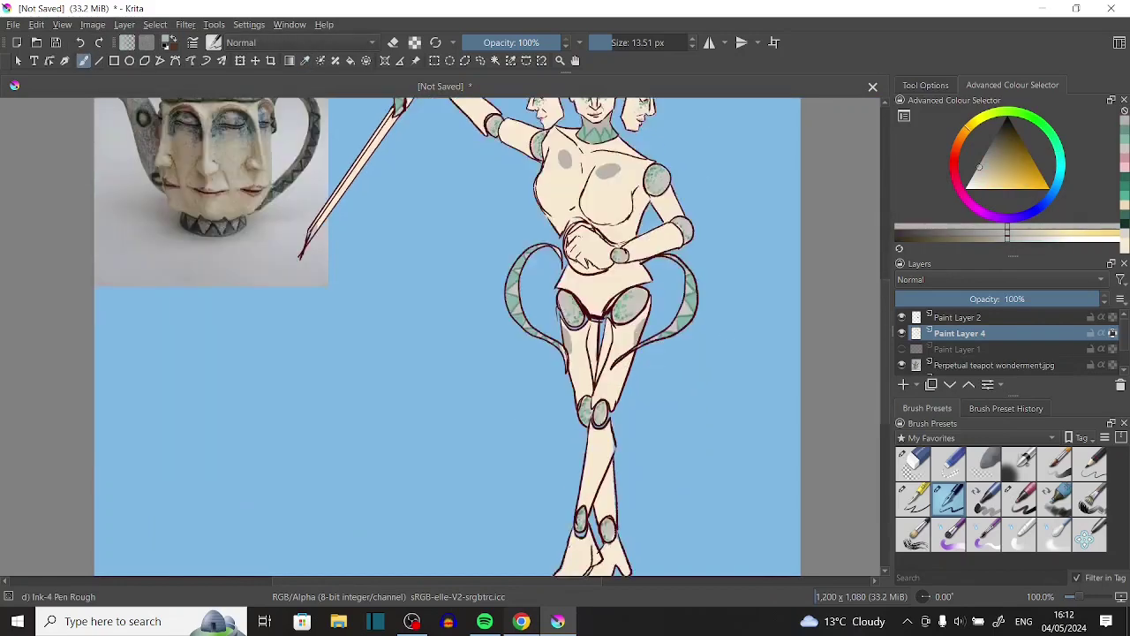
scroll(629, 459, down, 3)
scroll(629, 466, up, 6)
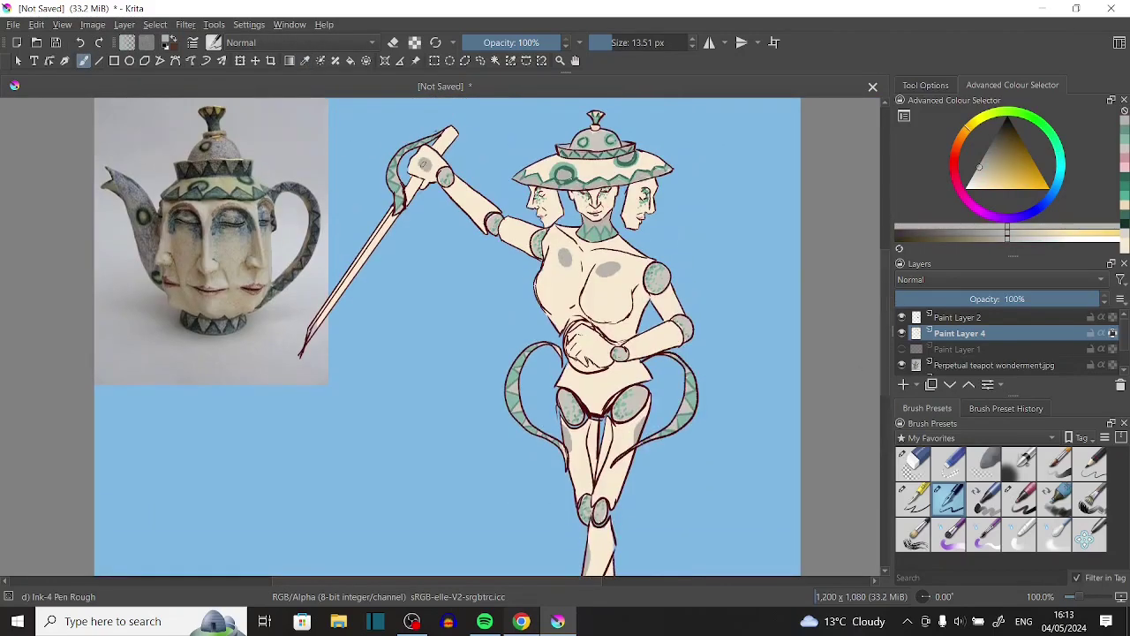
Surround the grey spots on the chest and both hands with muted teal rings.
ctrl+click(426, 163)
click(566, 257)
click(608, 268)
click(426, 163)
ctrl+click(618, 300)
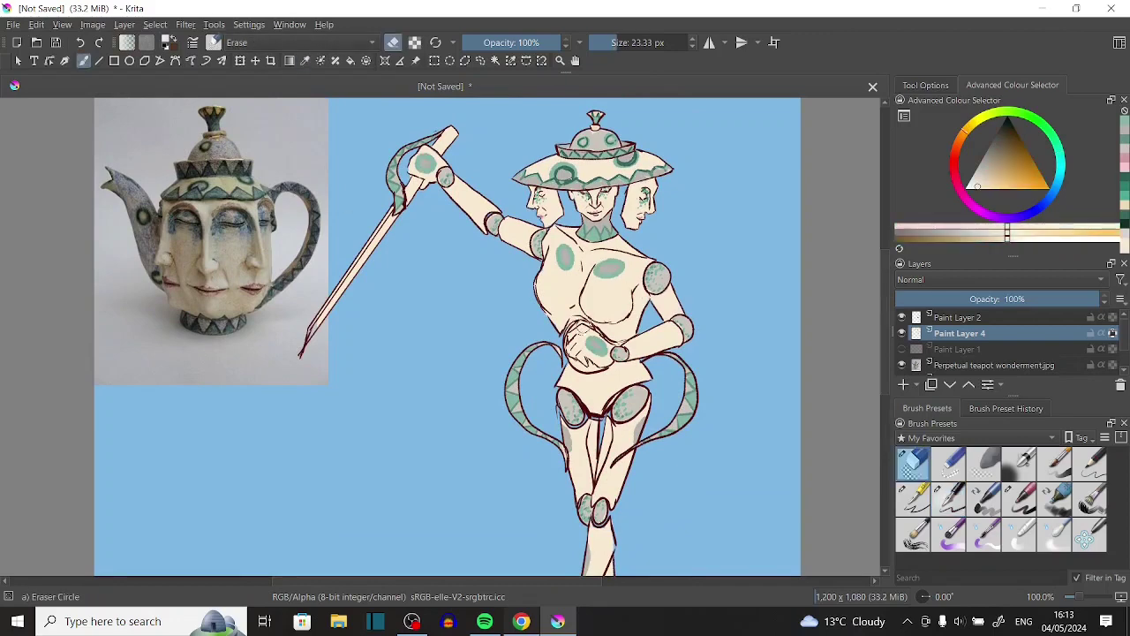
click(596, 348)
Add grey and teal ringed spots to the thighs, shin and feet, with darker teal accents on the rings.
drag(589, 389, 589, 416)
drag(565, 258, 570, 293)
drag(638, 255, 639, 279)
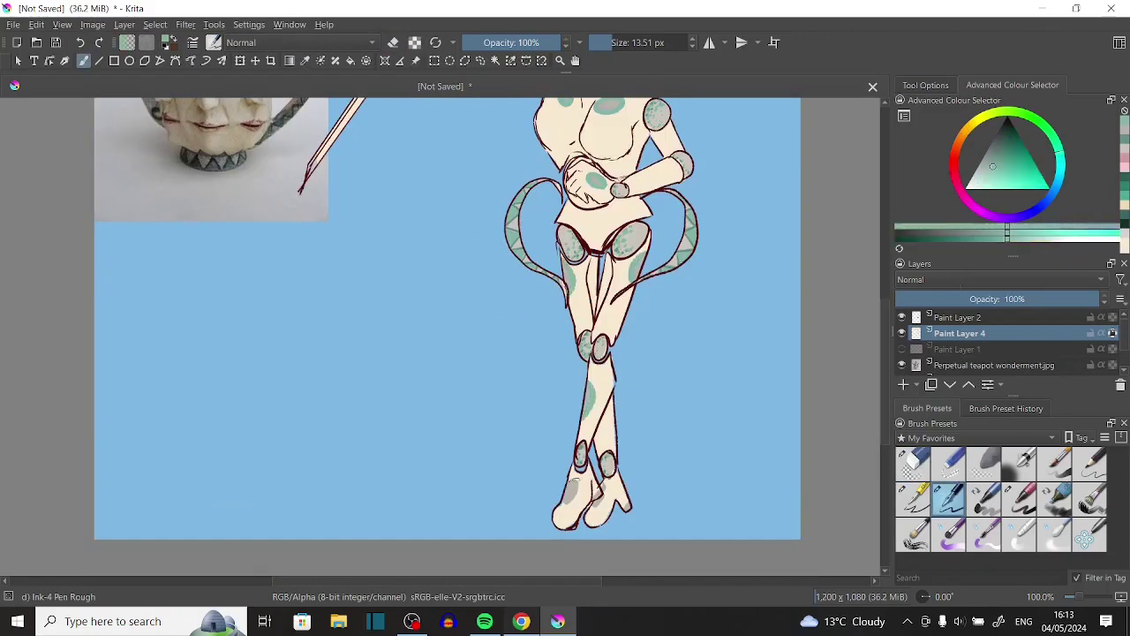
drag(572, 482, 574, 508)
mouse_move(599, 485)
mouse_down()
mouse_move(600, 510)
mouse_move(575, 507)
mouse_up()
scroll(446, 335, up, 4)
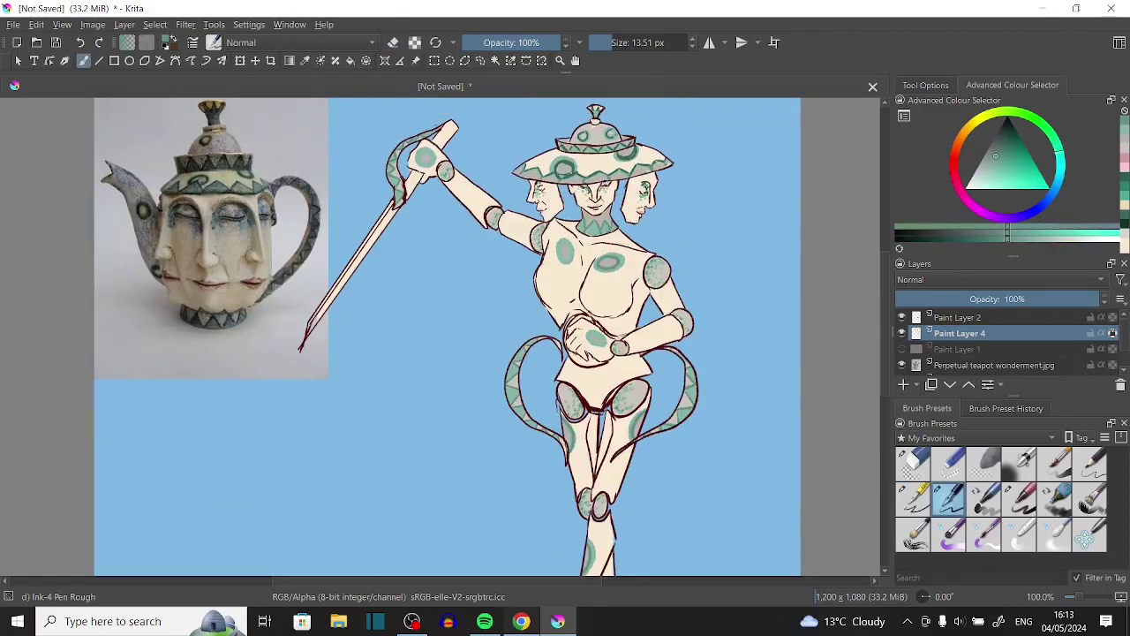
Duplicate Paint Layer 4 and check the whole figure at a smaller zoom.
key(minus)
key(ctrl+j)
key(minus)
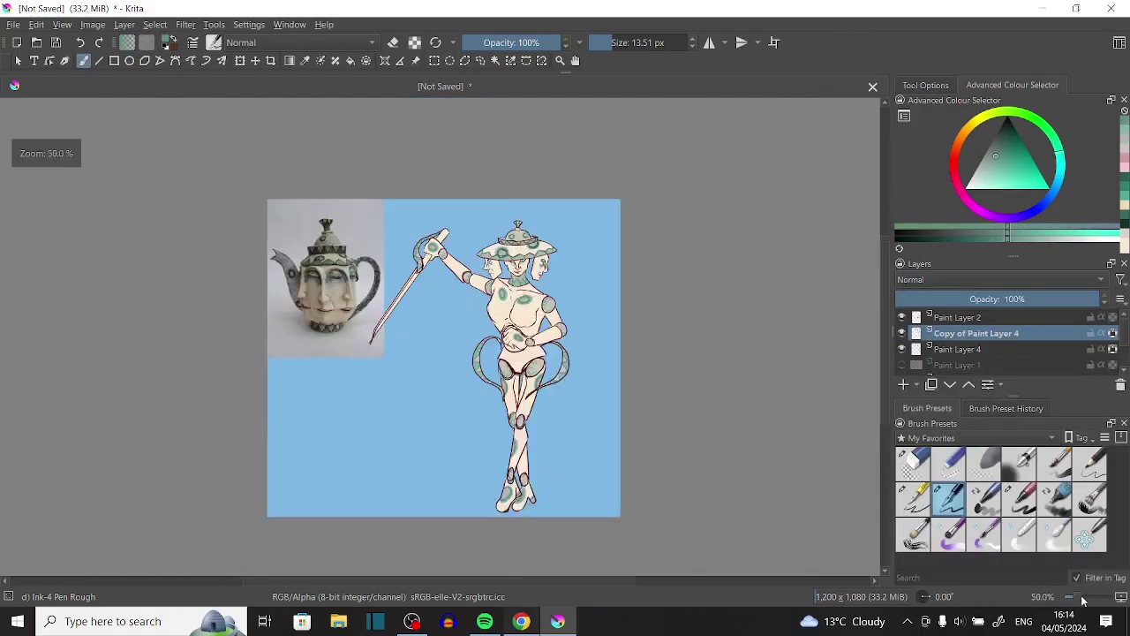
key(plus)
Cover the whole figure on the duplicated layer with ochre brown using a very large Airbrush Soft brush.
click(969, 126)
click(1020, 162)
click(1019, 461)
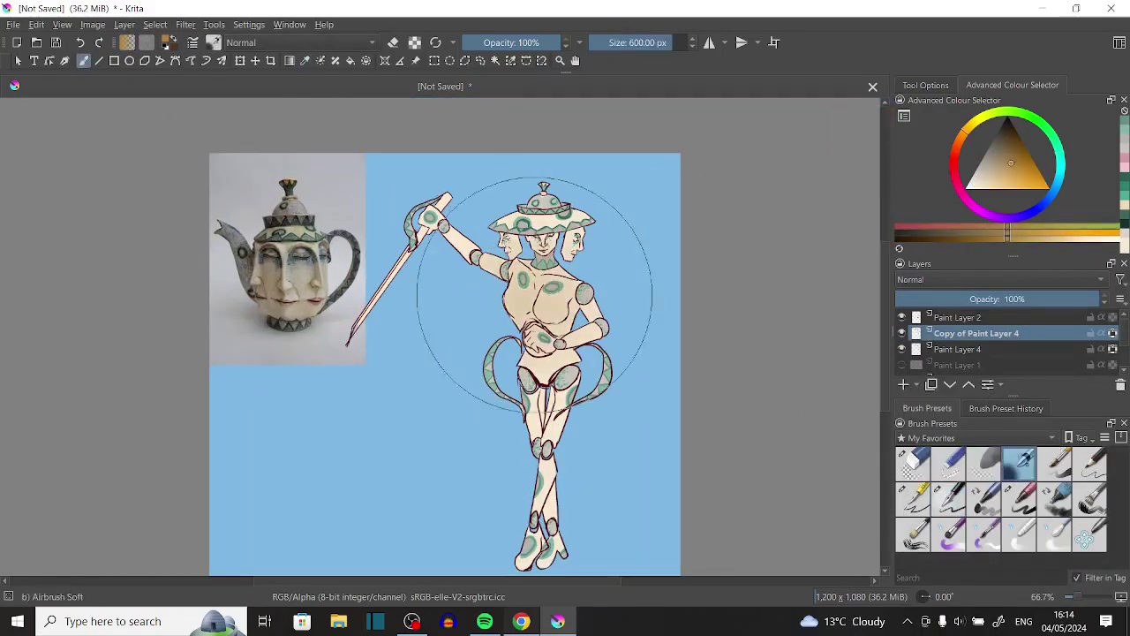
drag(538, 366, 540, 380)
click(939, 351)
key(bracketleft)
click(971, 334)
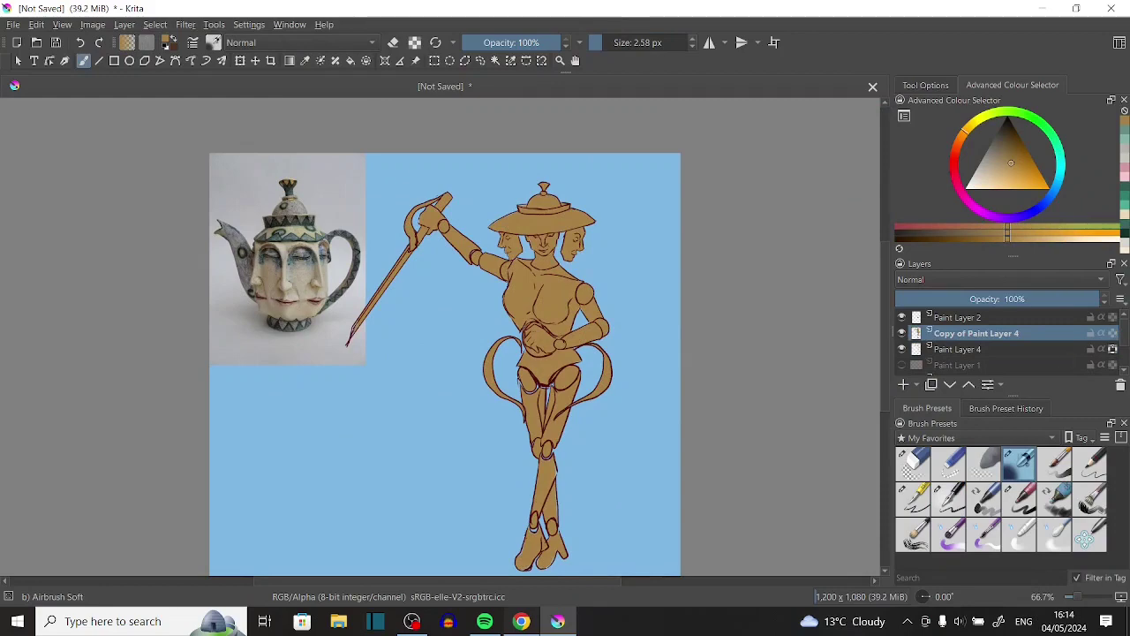
Set the ochre layer's blending mode to Multiply and its opacity to 27%.
click(998, 279)
click(1032, 300)
drag(1031, 300, 952, 300)
Choose the Texture Splat brush from the Textures presets and reduce its size to 16.78 px.
click(975, 437)
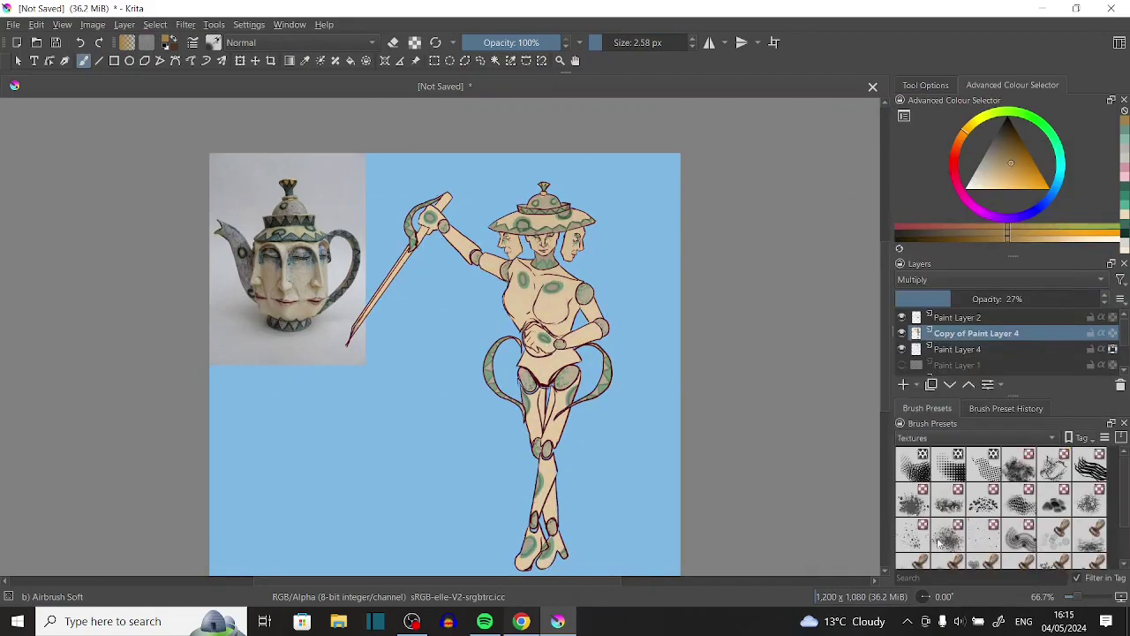
click(914, 535)
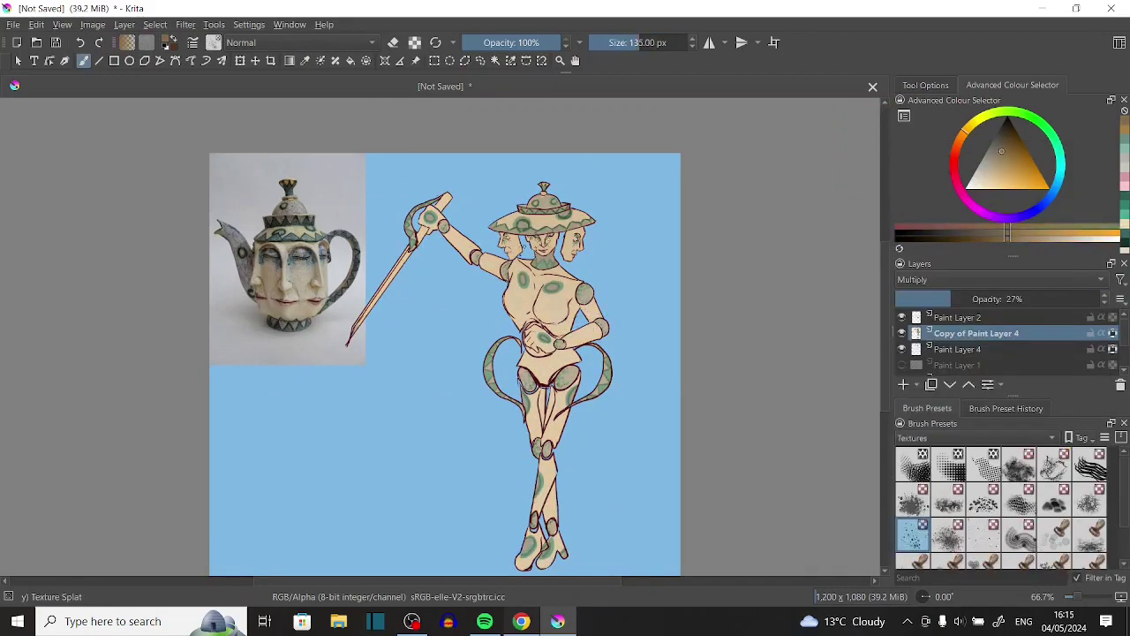
key(1)
key(bracketleft)
key(bracketleft)
key(bracketleft)
key(bracketleft)
Add a paint layer above the ochre tint and speckle the torso and limbs dark brown with a 31.41 px brush.
click(903, 385)
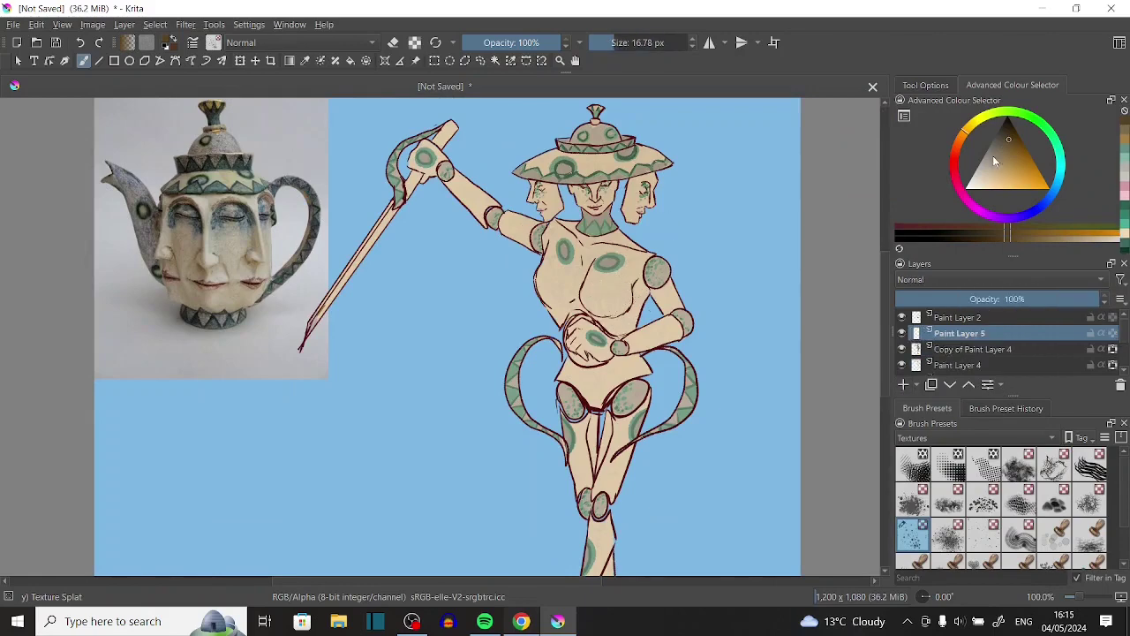
drag(994, 161, 1011, 136)
key(bracketright)
key(bracketright)
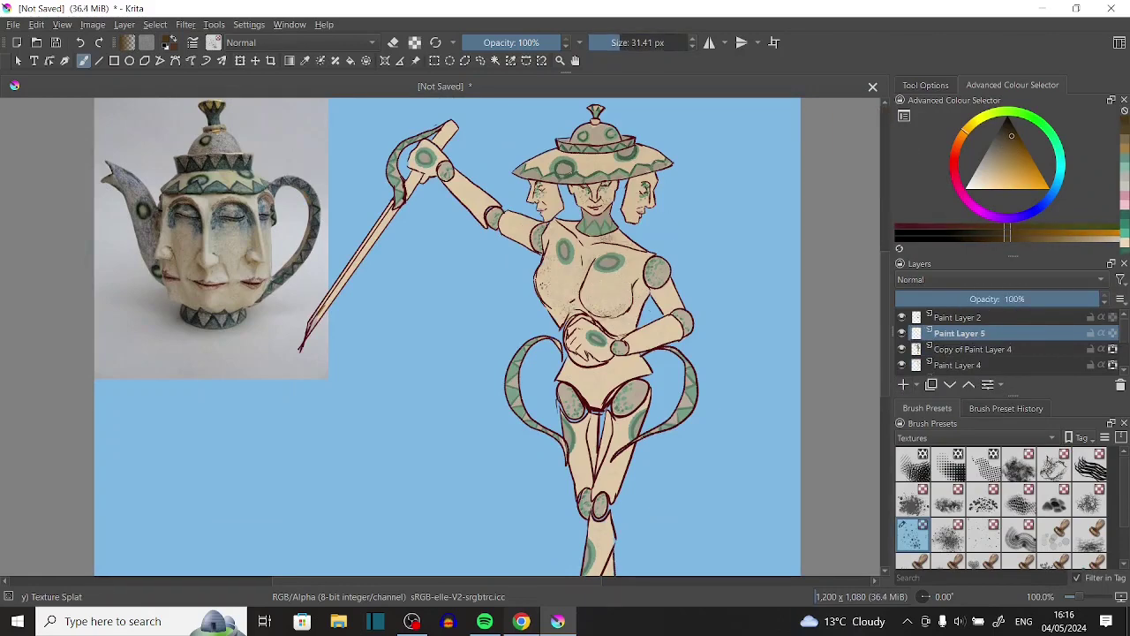
drag(656, 329, 588, 474)
Speckle the figure's limbs, joints and patterned patches with muted teal on the texture layer using the 31.41 px Texture Splat brush.
scroll(447, 336, up, 2)
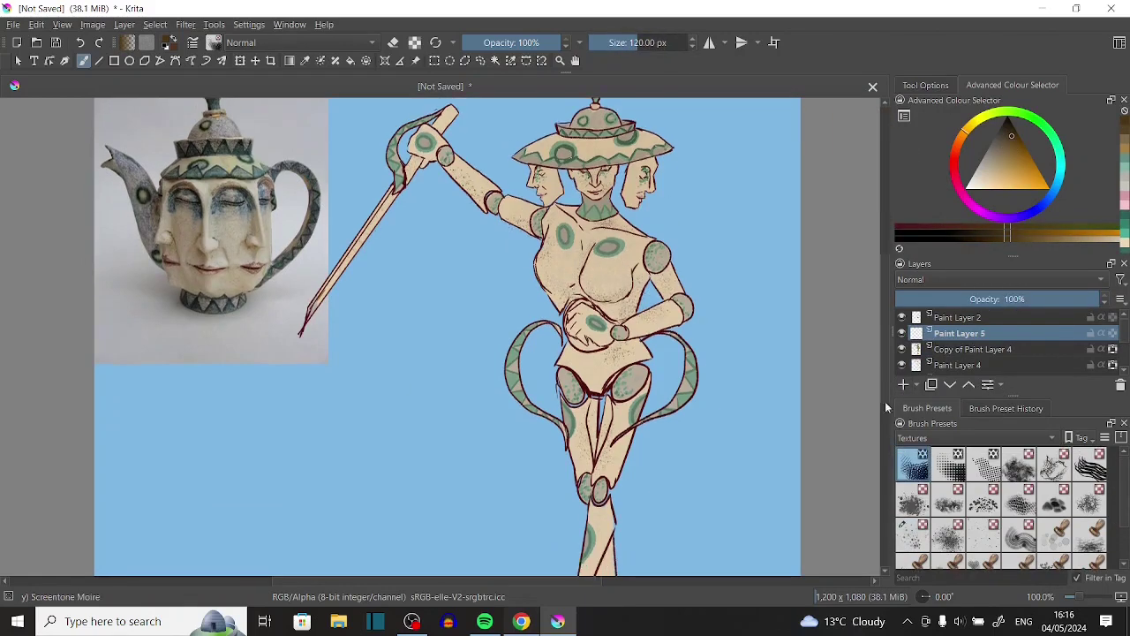
scroll(447, 335, down, 5)
scroll(447, 335, up, 5)
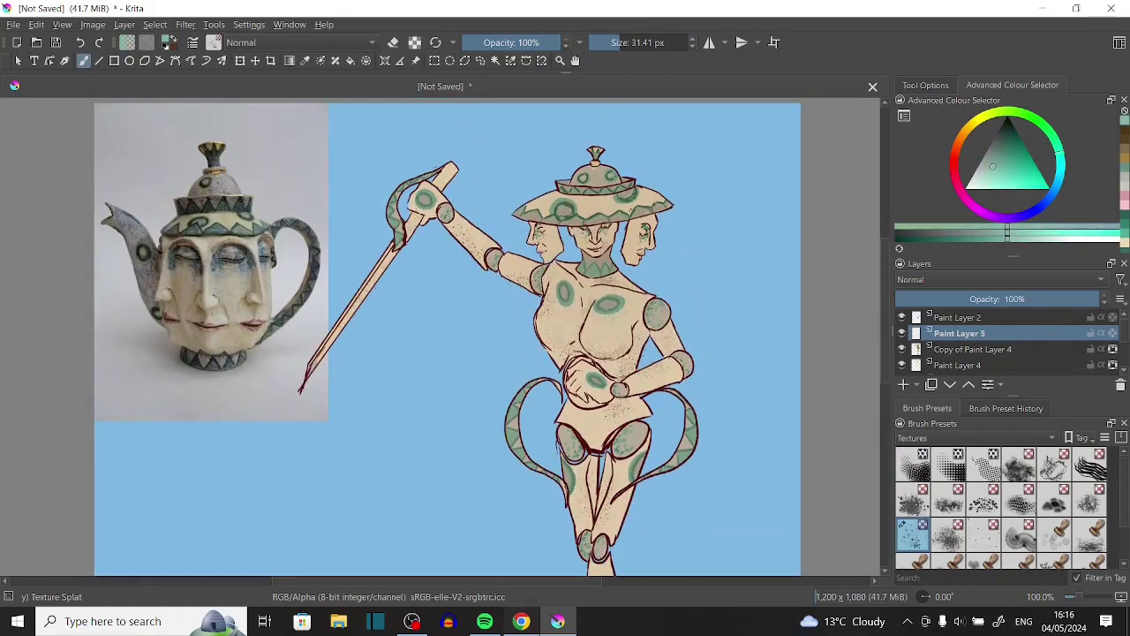
scroll(447, 336, down, 2)
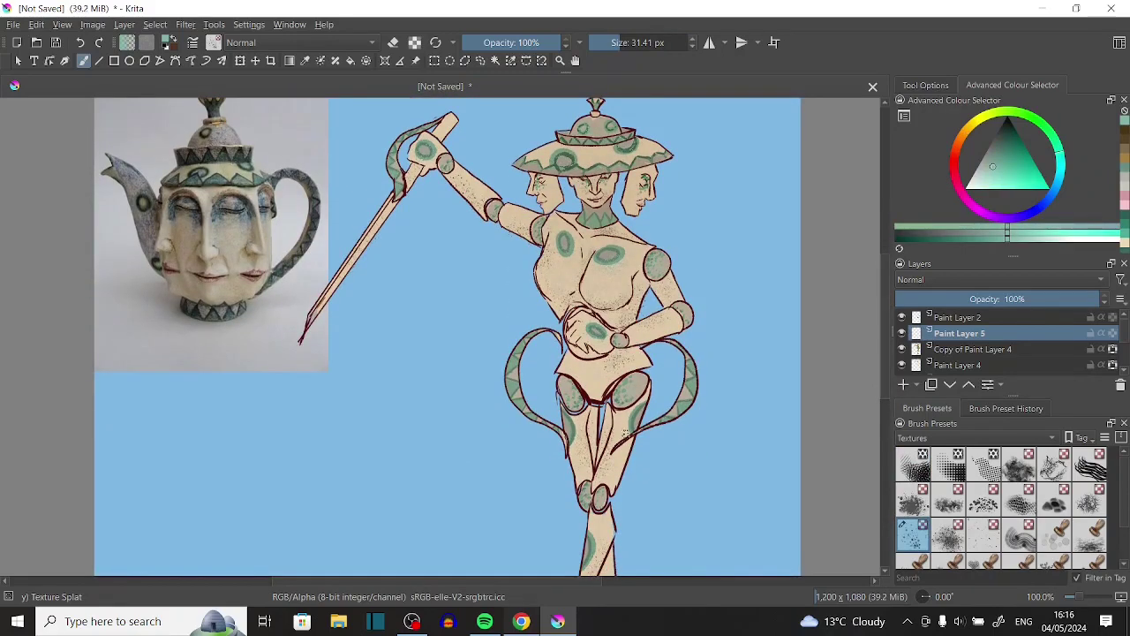
scroll(447, 335, down, 2)
scroll(447, 336, up, 3)
Hide the ochre tint layer, add grey-beige and darker teal speckles over the patterned areas, and show the tint again.
click(901, 349)
key(x)
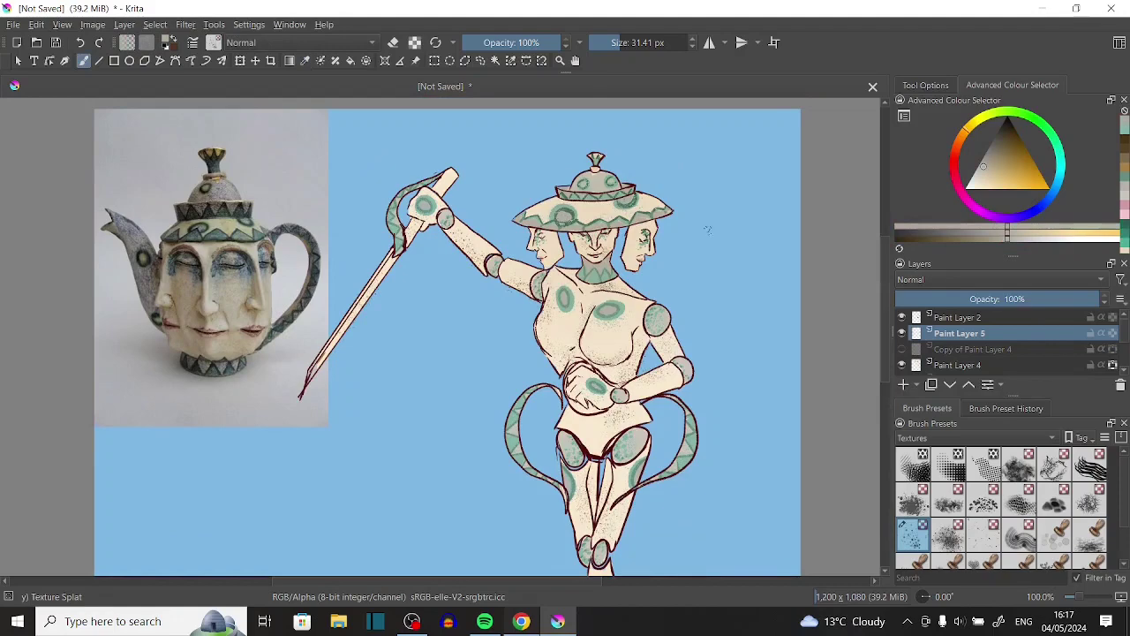
scroll(447, 336, down, 2)
key(x)
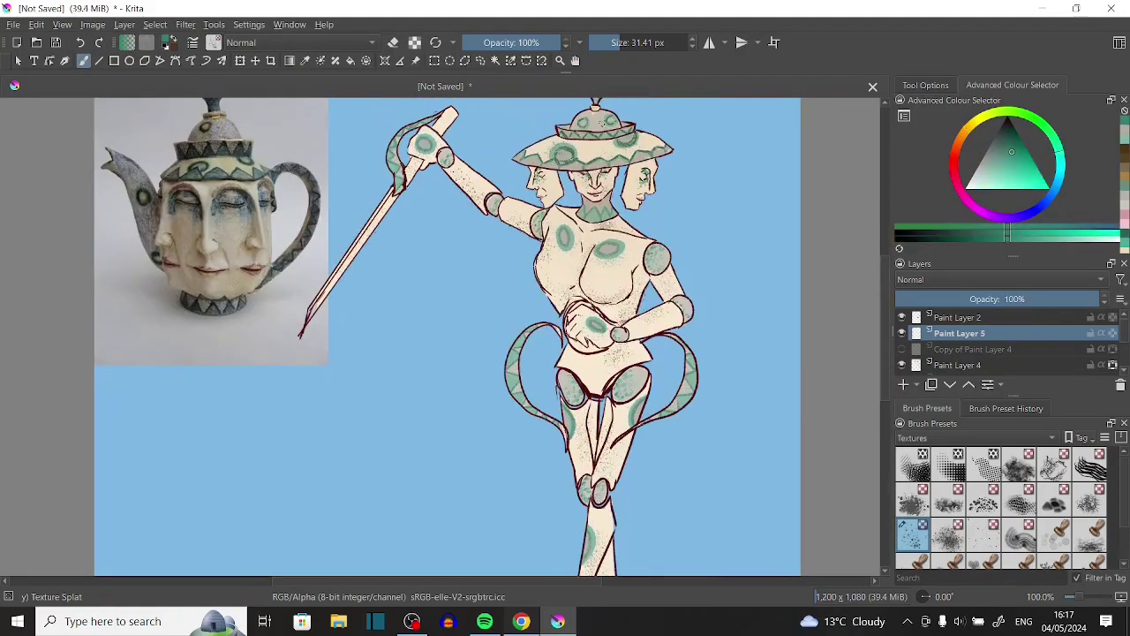
scroll(447, 335, down, 2)
scroll(447, 335, up, 3)
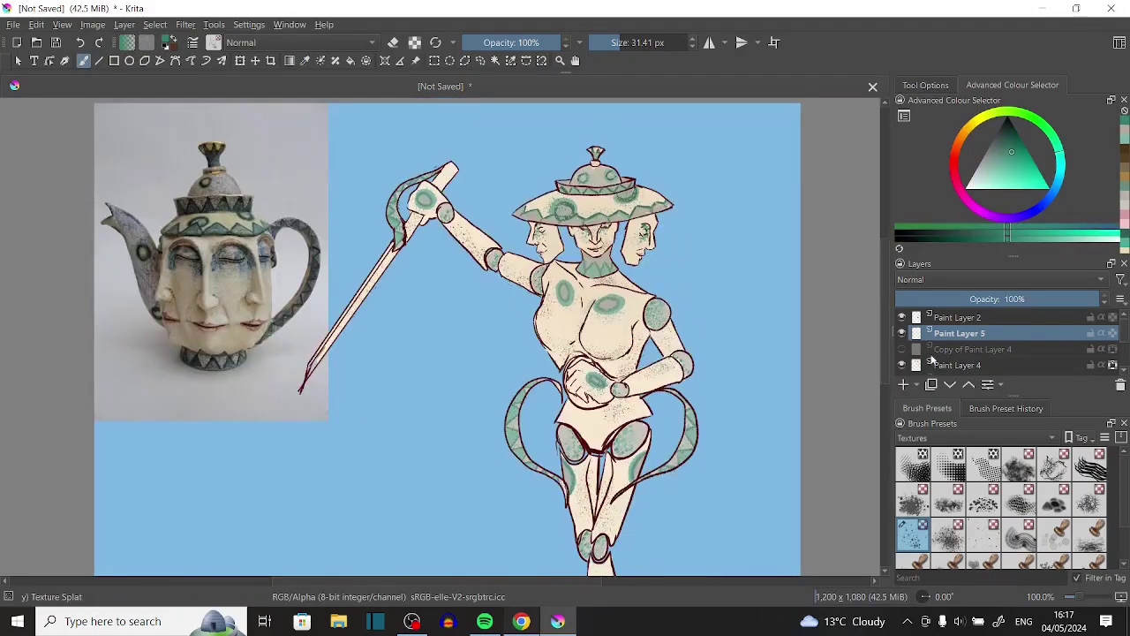
click(902, 349)
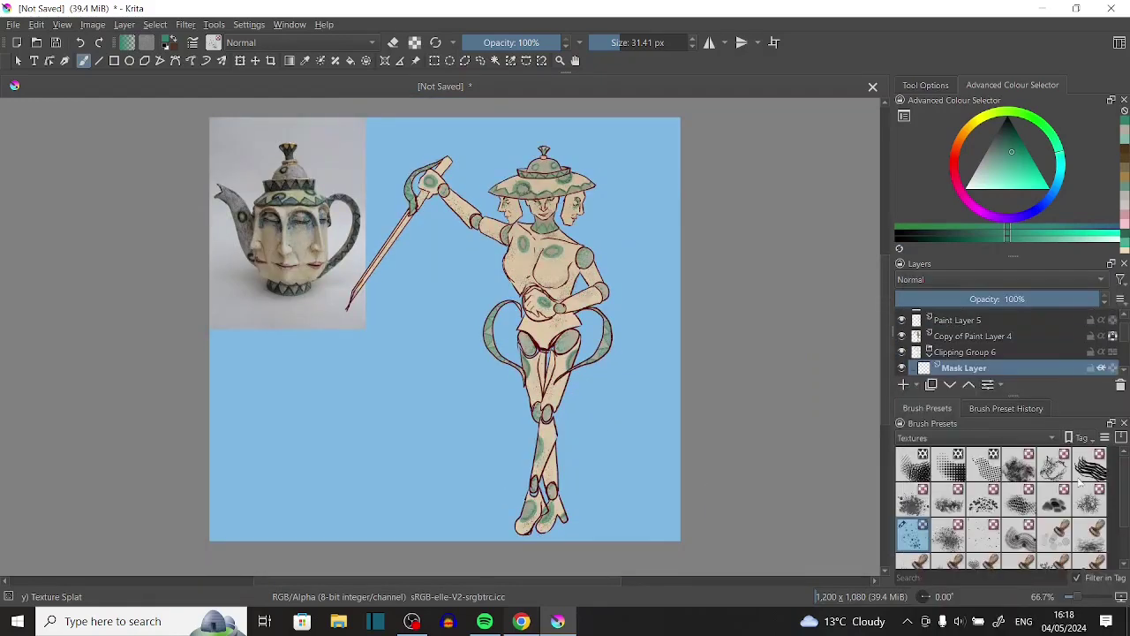
Set the clipping group's mask layer to Multiply at 40% opacity and choose muted purple with a 19.23 px Ink-3 Gpen brush.
click(998, 216)
click(1001, 167)
key([)
scroll(962, 279, down, 2)
click(976, 299)
Paint purple shadows on the figure's hat, faces, neck, torso and folded hand.
scroll(439, 188, up, 2)
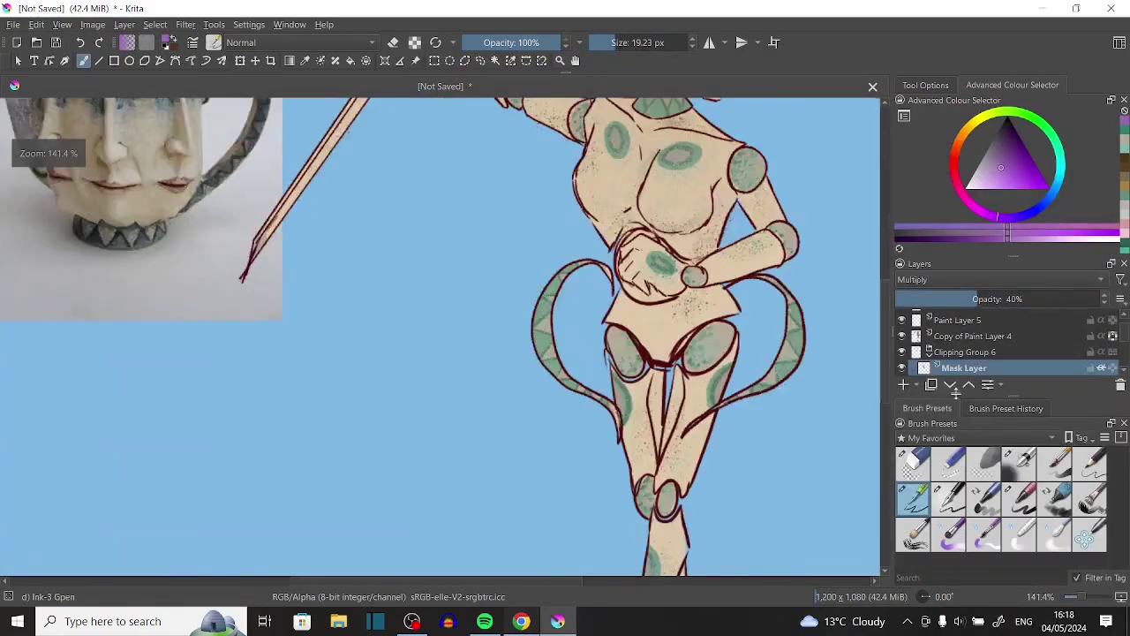
mouse_move(623, 221)
mouse_down()
mouse_move(688, 212)
mouse_move(705, 264)
mouse_up()
drag(589, 252, 645, 296)
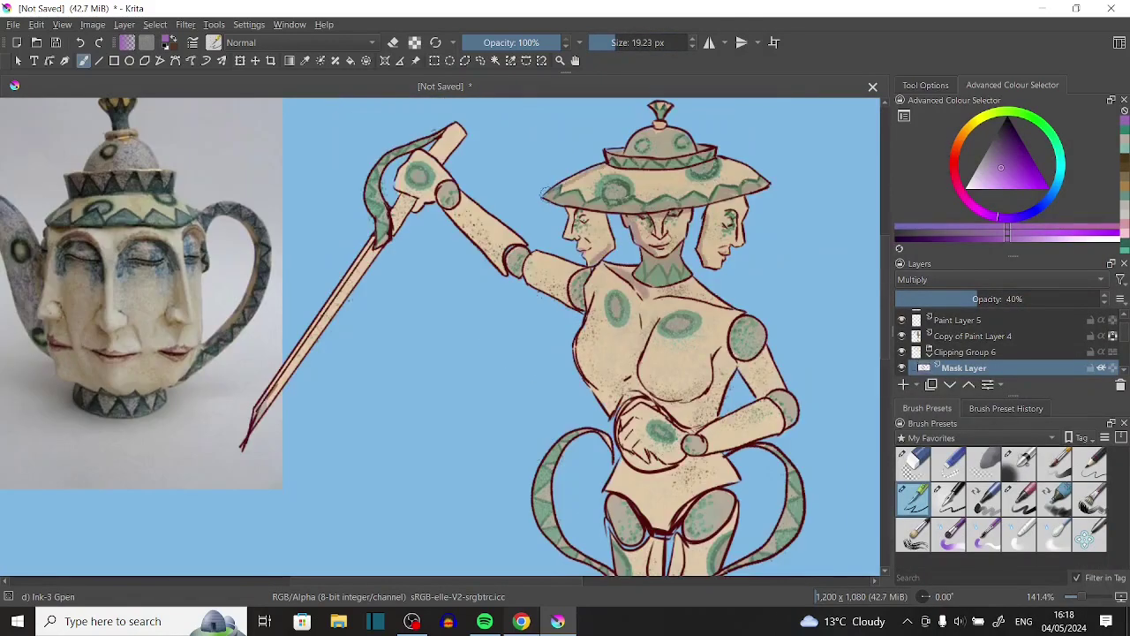
drag(547, 177, 662, 212)
drag(618, 141, 601, 205)
mouse_move(590, 273)
mouse_down()
mouse_move(593, 397)
mouse_move(658, 472)
mouse_up()
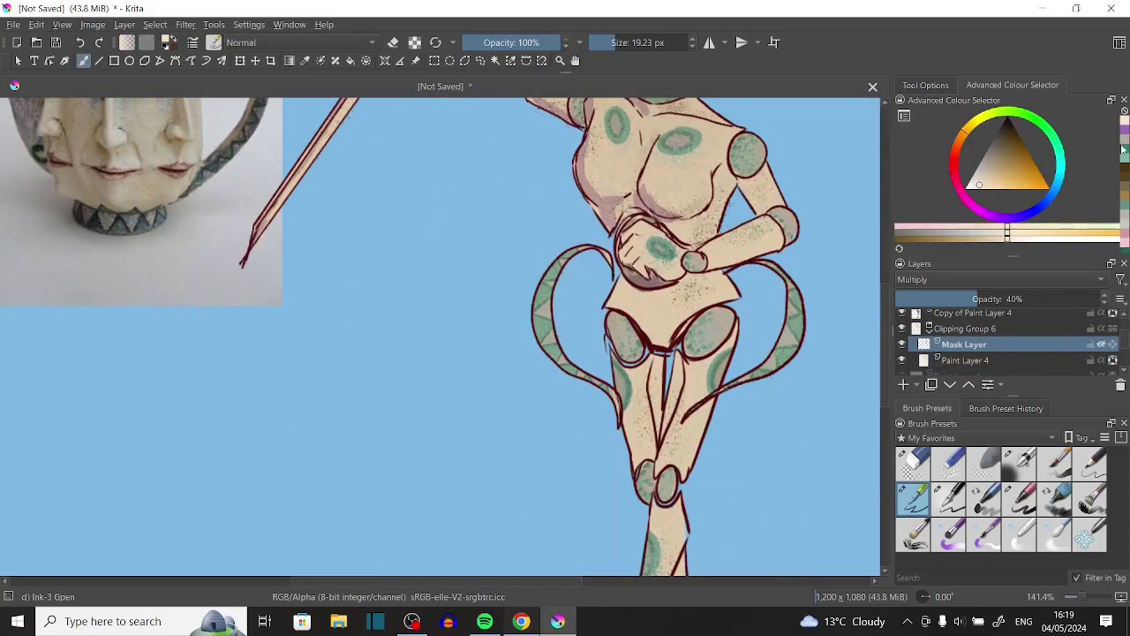
Shade the pelvis, hip joints and inner thighs with the same purple on the mask layer.
click(1122, 150)
drag(622, 318, 638, 358)
drag(688, 318, 720, 353)
scroll(662, 336, down, 3)
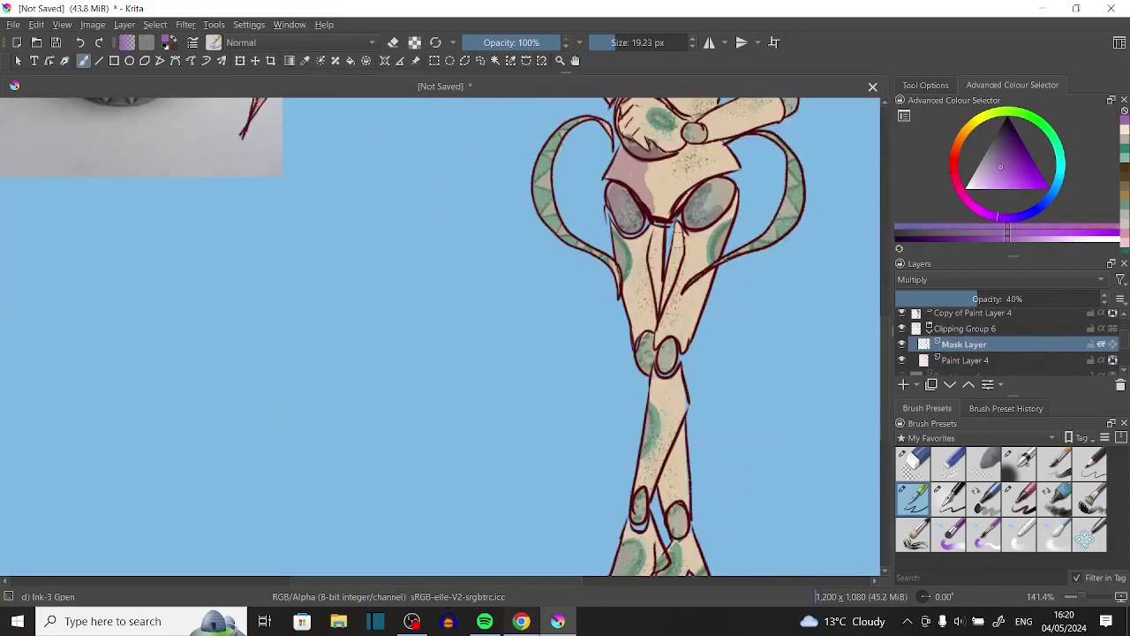
drag(655, 234, 658, 323)
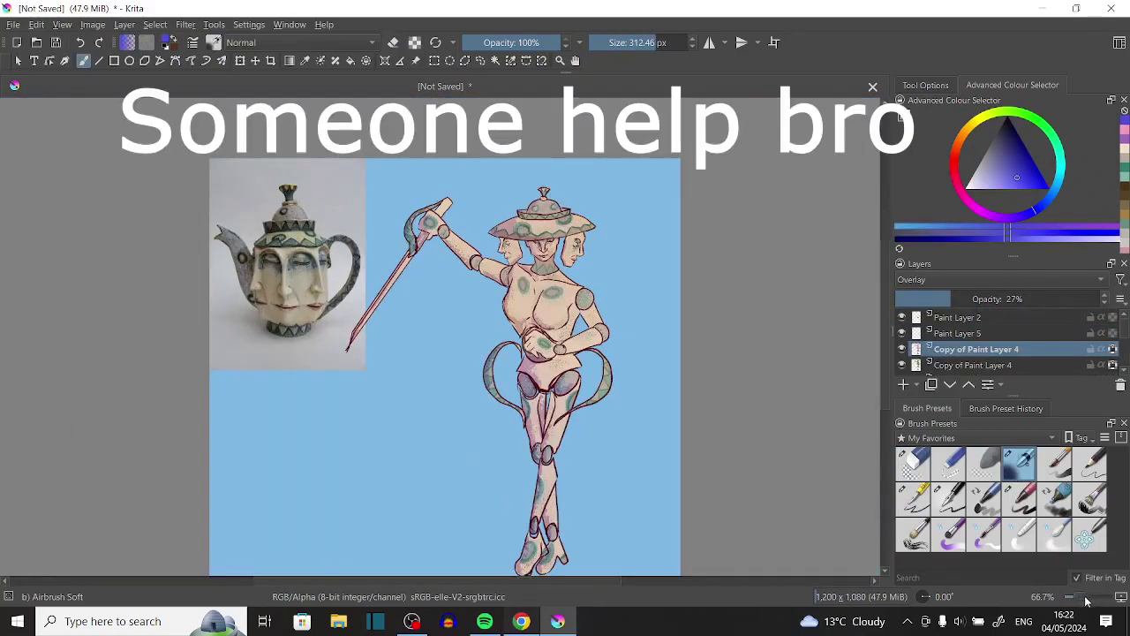
drag(1079, 600, 1086, 603)
scroll(1086, 603, down, 3)
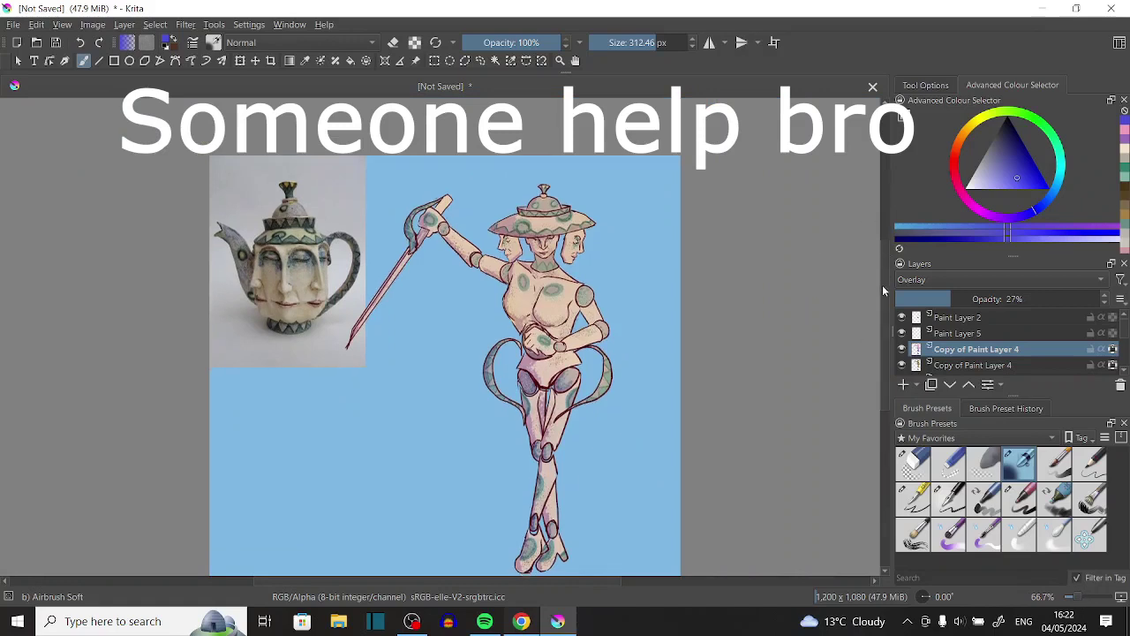
scroll(882, 284, down, 2)
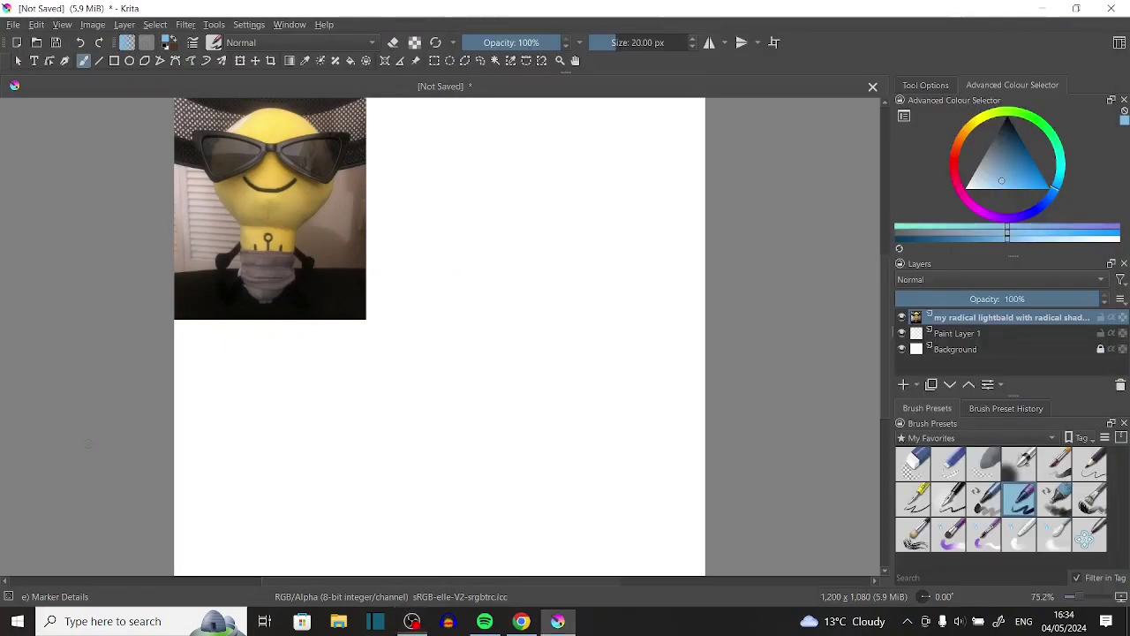
Beside the lightbulb photo, sketch a light blue head circle with crossed guidelines using the 20 px Marker Details brush.
mouse_move(516, 218)
mouse_down()
mouse_move(489, 259)
mouse_move(497, 214)
mouse_move(528, 262)
mouse_move(513, 291)
mouse_up()
key(ctrl+z)
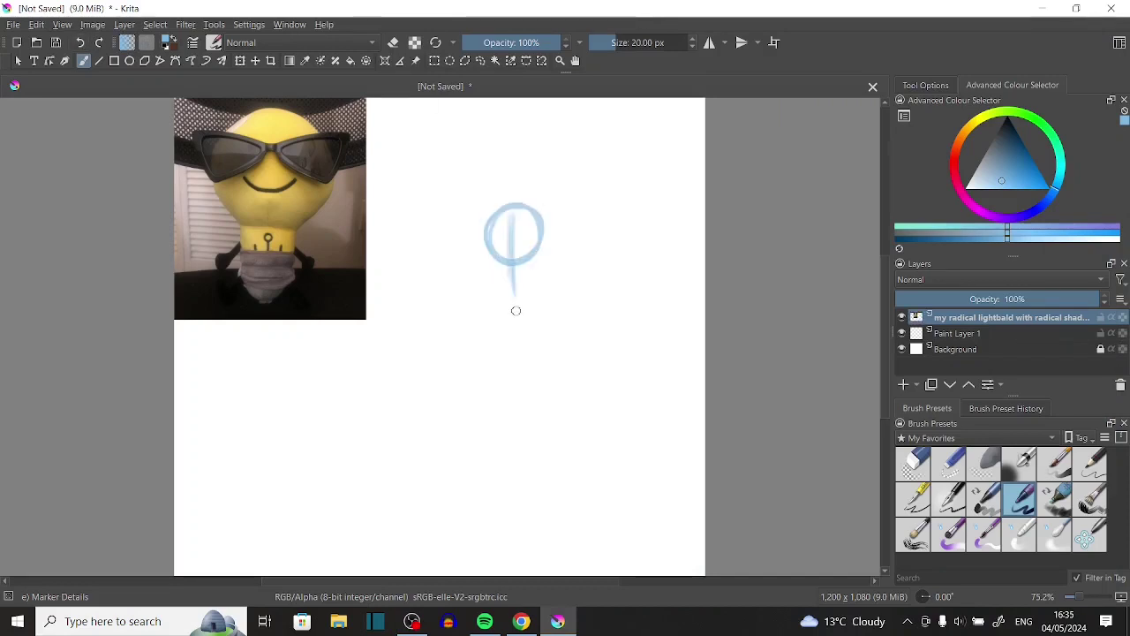
mouse_move(474, 253)
mouse_down()
mouse_move(530, 233)
mouse_move(558, 245)
mouse_move(475, 231)
mouse_up()
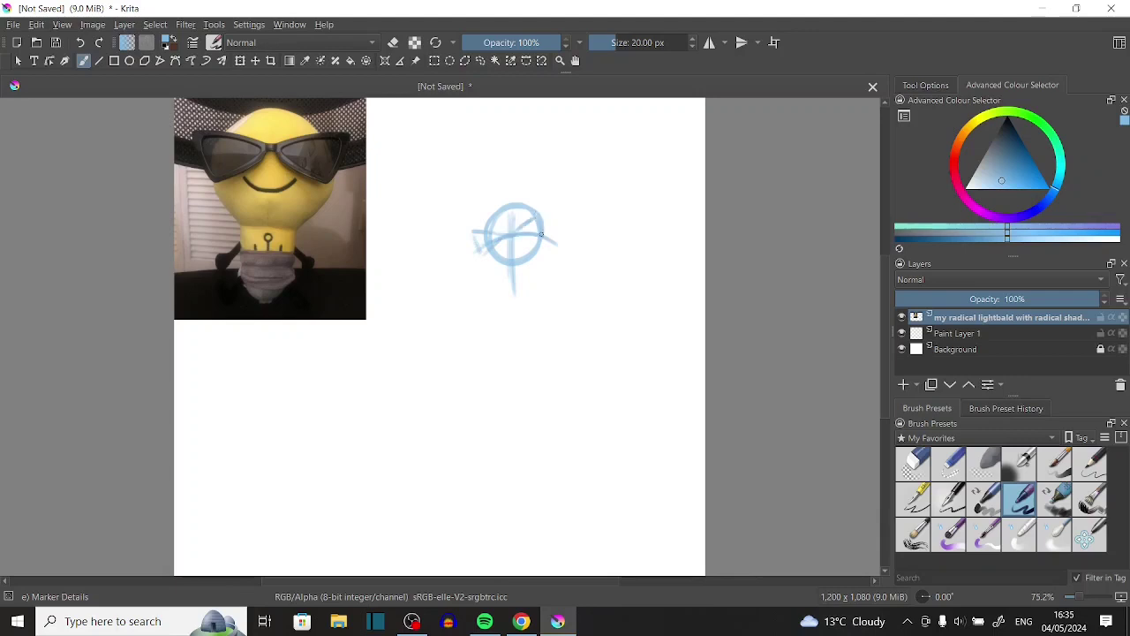
Sketch the character's big spiky hair, torso and arms around the head in light blue.
mouse_move(521, 244)
mouse_down()
mouse_move(544, 236)
mouse_move(539, 265)
mouse_move(541, 244)
mouse_move(551, 249)
mouse_move(518, 205)
mouse_move(565, 221)
mouse_move(484, 208)
mouse_move(460, 266)
mouse_move(574, 210)
mouse_move(586, 251)
mouse_move(484, 277)
mouse_move(479, 310)
mouse_move(574, 267)
mouse_move(468, 291)
mouse_move(455, 271)
mouse_move(476, 247)
mouse_move(474, 285)
mouse_move(501, 321)
mouse_move(535, 303)
mouse_move(389, 344)
mouse_move(585, 344)
mouse_move(555, 369)
mouse_move(573, 309)
mouse_up()
drag(540, 369, 482, 407)
key(ctrl+z)
key(ctrl+z)
key(ctrl+z)
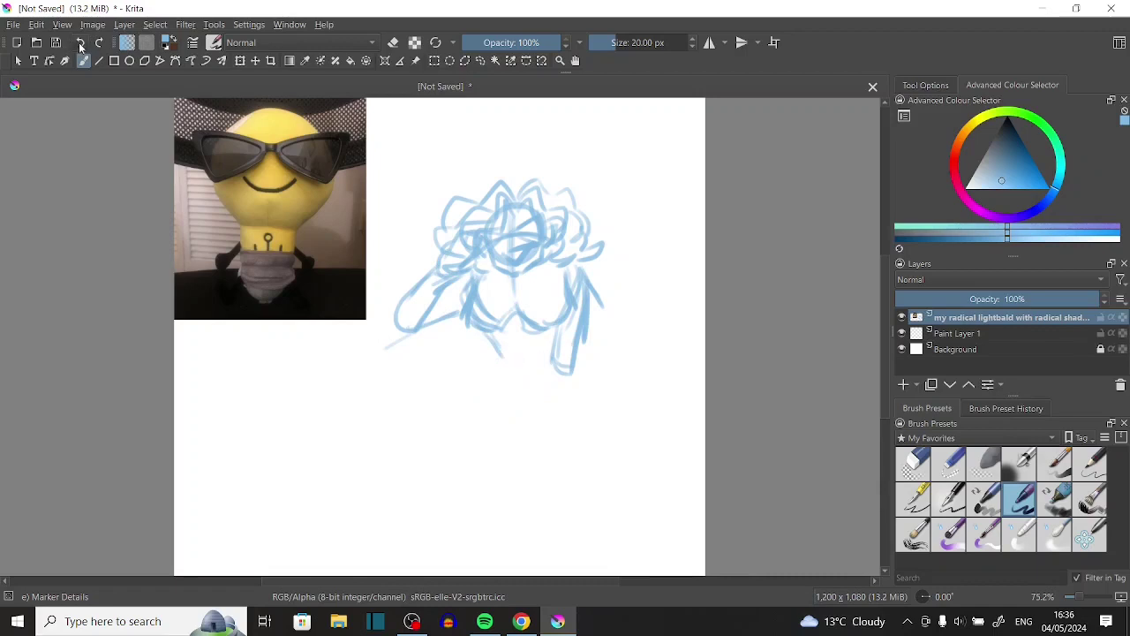
Rough in the character's hips and both thighs, with a guide stroke for one lower leg.
mouse_move(495, 343)
mouse_down()
mouse_move(591, 326)
mouse_move(583, 309)
mouse_move(470, 410)
mouse_move(475, 468)
mouse_up()
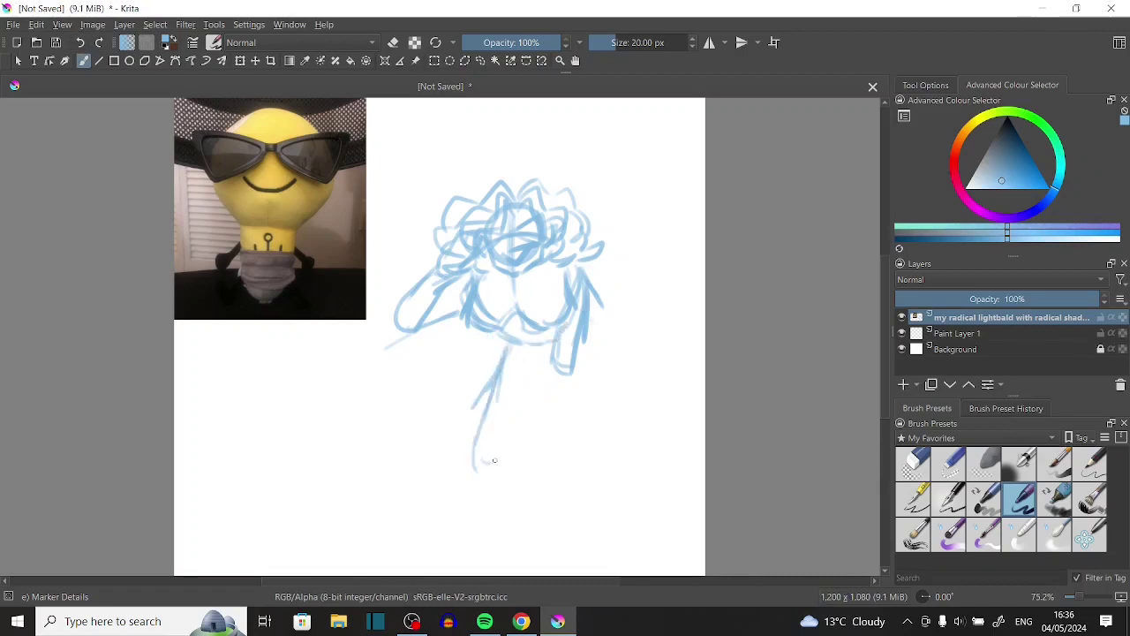
mouse_move(541, 346)
mouse_down()
mouse_move(525, 373)
mouse_move(565, 477)
mouse_up()
drag(574, 367, 596, 468)
drag(540, 360, 558, 475)
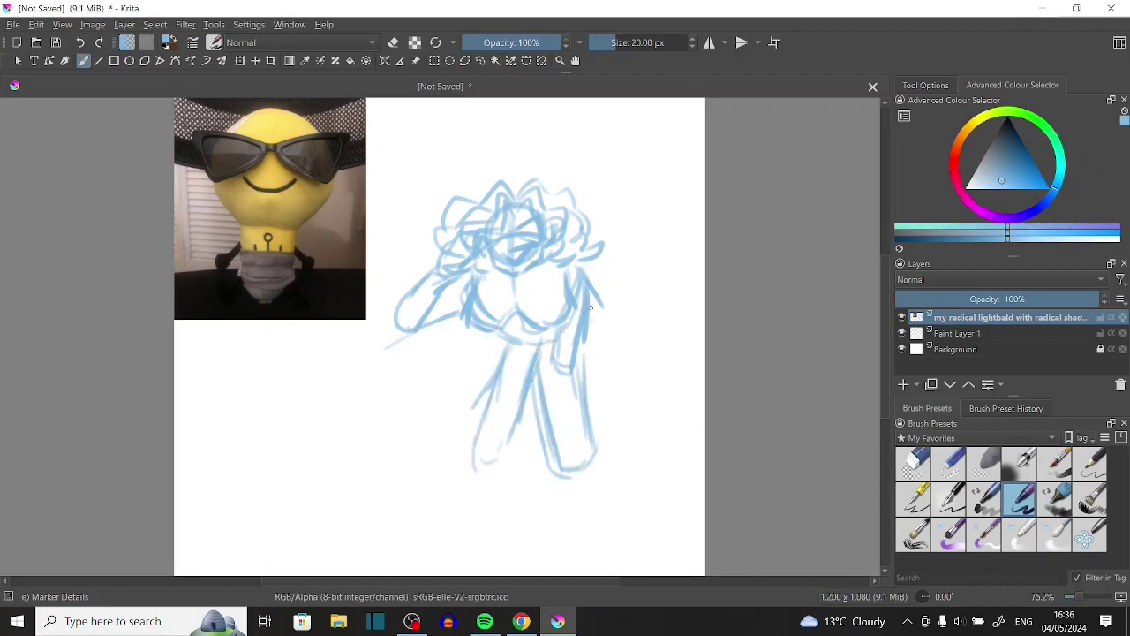
mouse_move(578, 309)
mouse_down()
mouse_move(592, 371)
mouse_move(567, 408)
mouse_move(546, 499)
mouse_move(593, 464)
mouse_up()
drag(542, 346, 565, 495)
drag(509, 345, 476, 468)
mouse_move(523, 353)
mouse_down()
mouse_move(506, 456)
mouse_move(555, 336)
mouse_up()
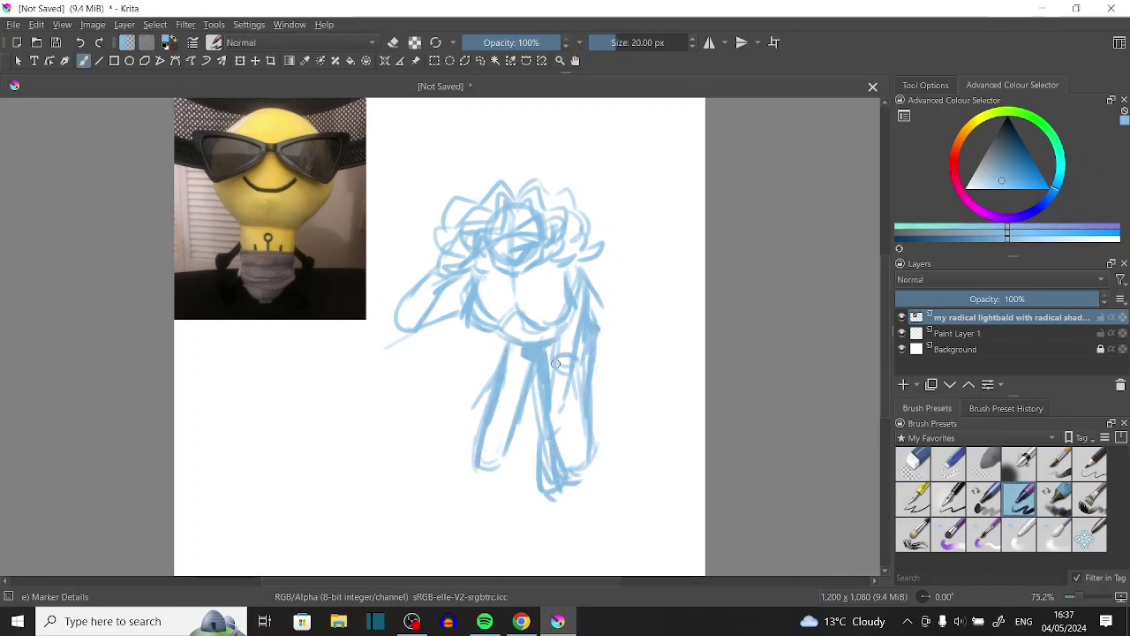
drag(473, 463, 454, 532)
Copy the blue figure sketch onto its own layer and erase the original from the photo layer.
key(j)
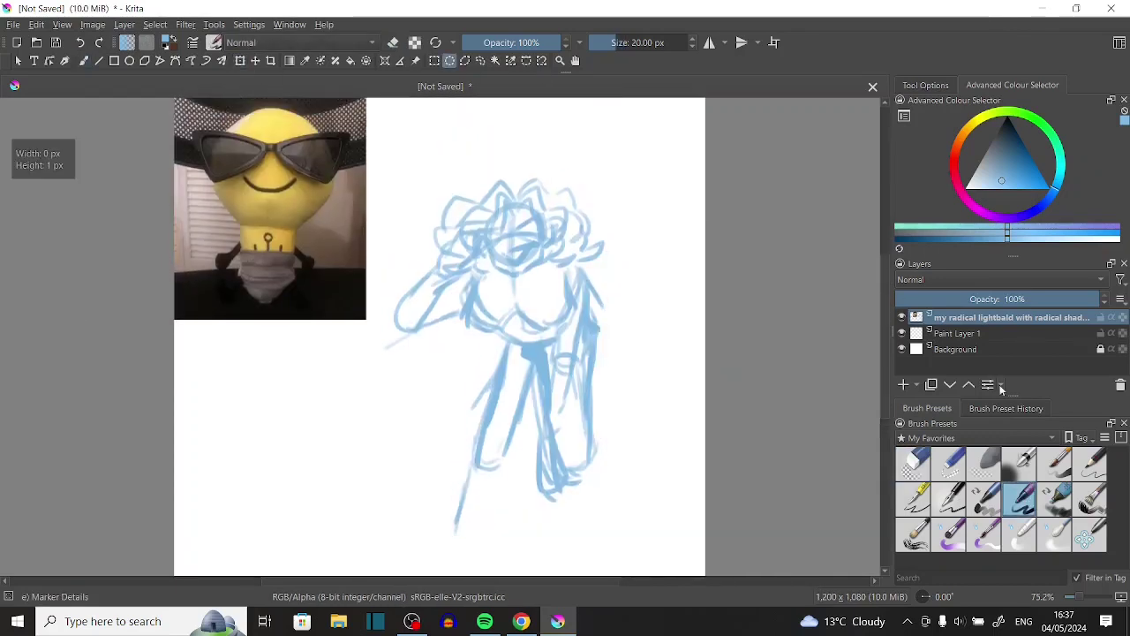
key(ctrl+j)
key(e)
key(b)
click(958, 332)
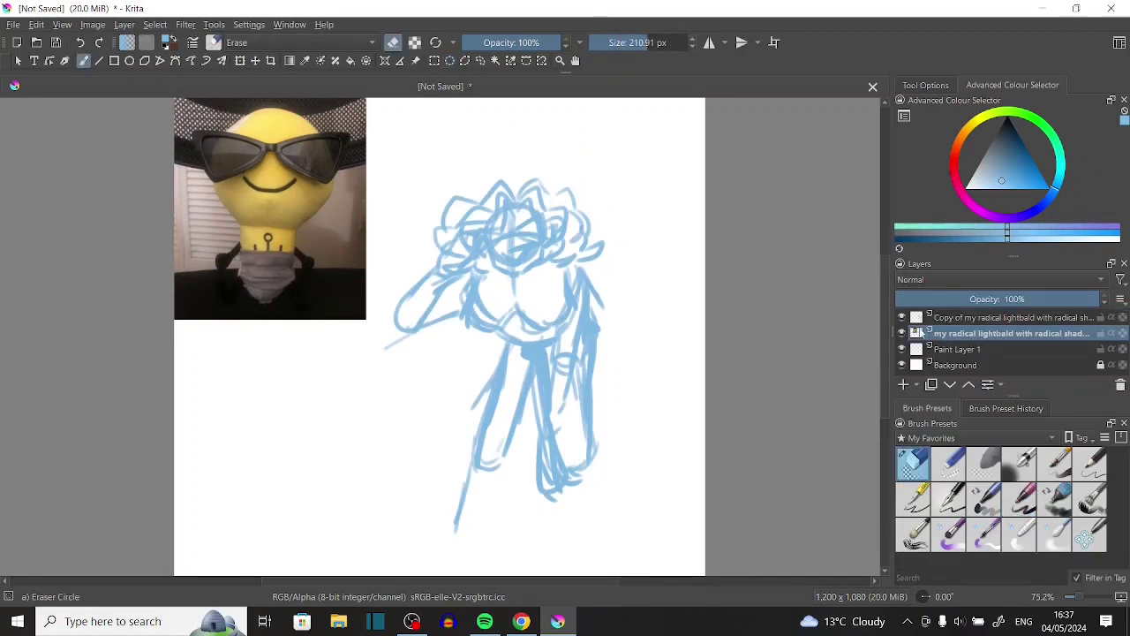
Scale the copied sketch down slightly and move it up the canvas to make room for the legs.
click(958, 318)
click(239, 60)
mouse_move(77, 175)
mouse_down()
mouse_move(282, 203)
mouse_move(225, 214)
mouse_move(84, 177)
mouse_move(335, 212)
mouse_move(536, 212)
mouse_move(557, 268)
mouse_up()
key(b)
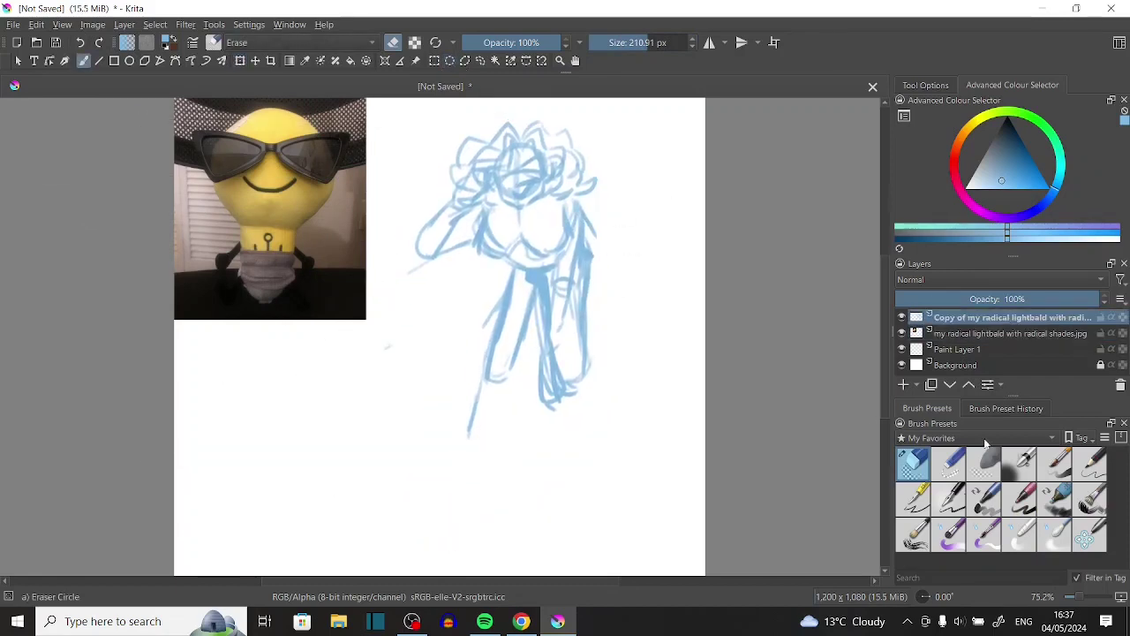
key(e)
click(80, 43)
Sketch both lower legs below the knees with the Marker Details brush.
click(1020, 499)
drag(496, 349, 464, 438)
mouse_move(530, 291)
mouse_down()
mouse_move(559, 364)
mouse_move(477, 431)
mouse_up()
drag(494, 349, 459, 463)
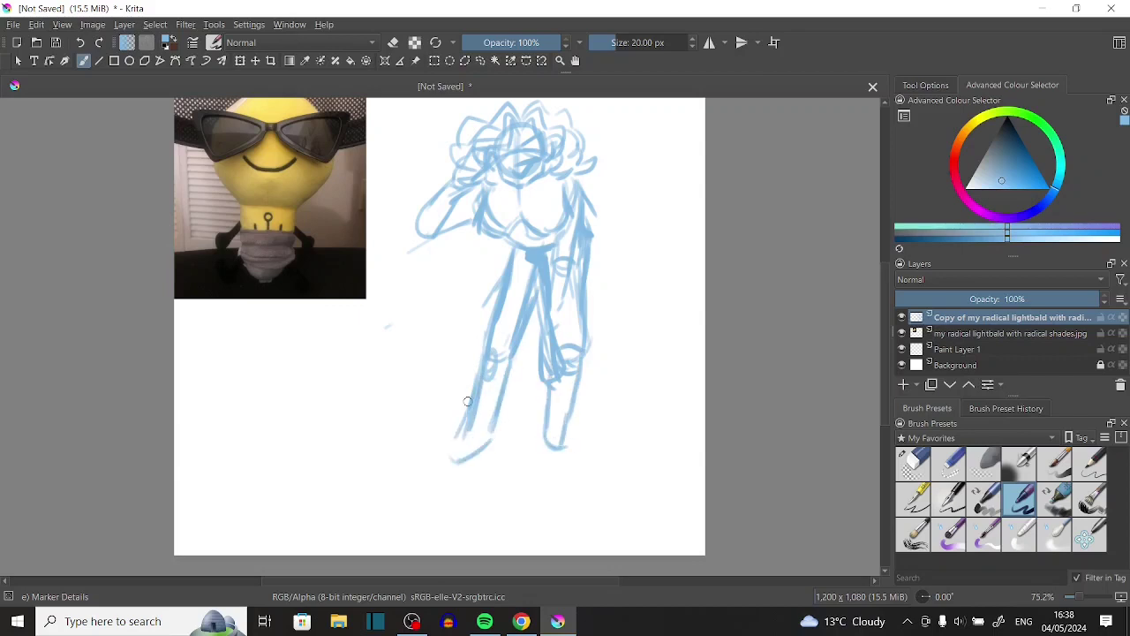
Refine the knees and calves and add both feet to the sketch.
mouse_move(441, 406)
mouse_down()
mouse_move(426, 456)
mouse_move(756, 432)
mouse_up()
key(e)
key(e)
drag(501, 300, 478, 430)
mouse_move(512, 357)
mouse_down()
mouse_move(481, 404)
mouse_move(499, 446)
mouse_up()
drag(552, 353, 558, 446)
mouse_move(578, 352)
mouse_down()
mouse_move(574, 429)
mouse_move(599, 472)
mouse_up()
Sketch a cropped jacket line across the chest, a puffed shoulder and coat tails beside both legs.
scroll(565, 354, up, 2)
mouse_move(496, 272)
mouse_down()
mouse_move(565, 283)
mouse_move(487, 294)
mouse_move(557, 298)
mouse_up()
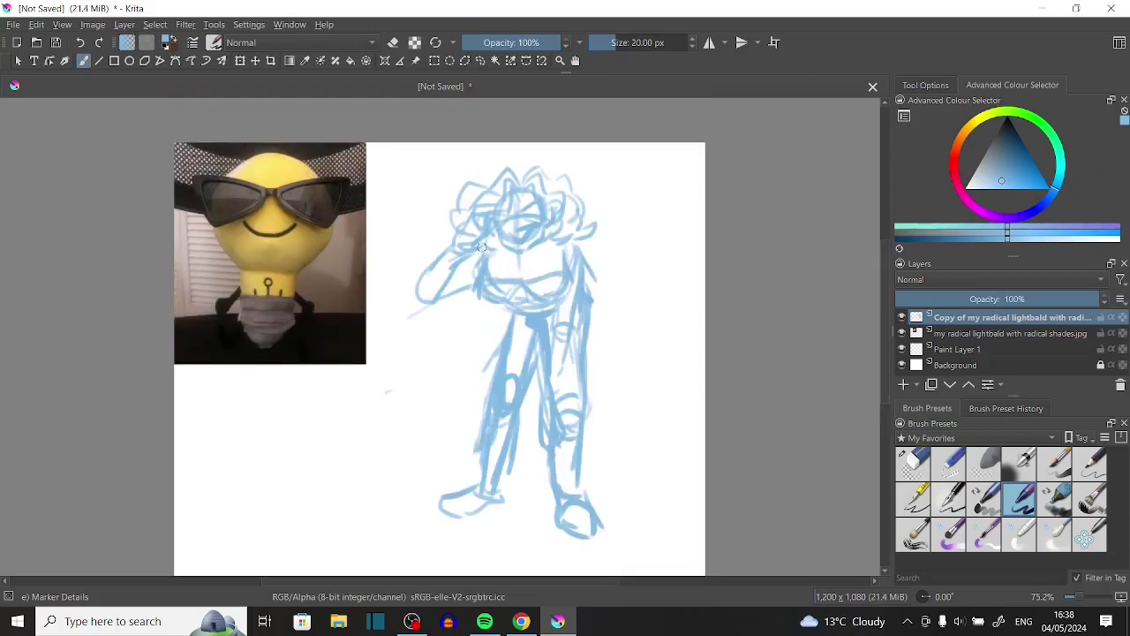
drag(565, 233, 599, 257)
drag(505, 307, 466, 382)
drag(588, 306, 601, 386)
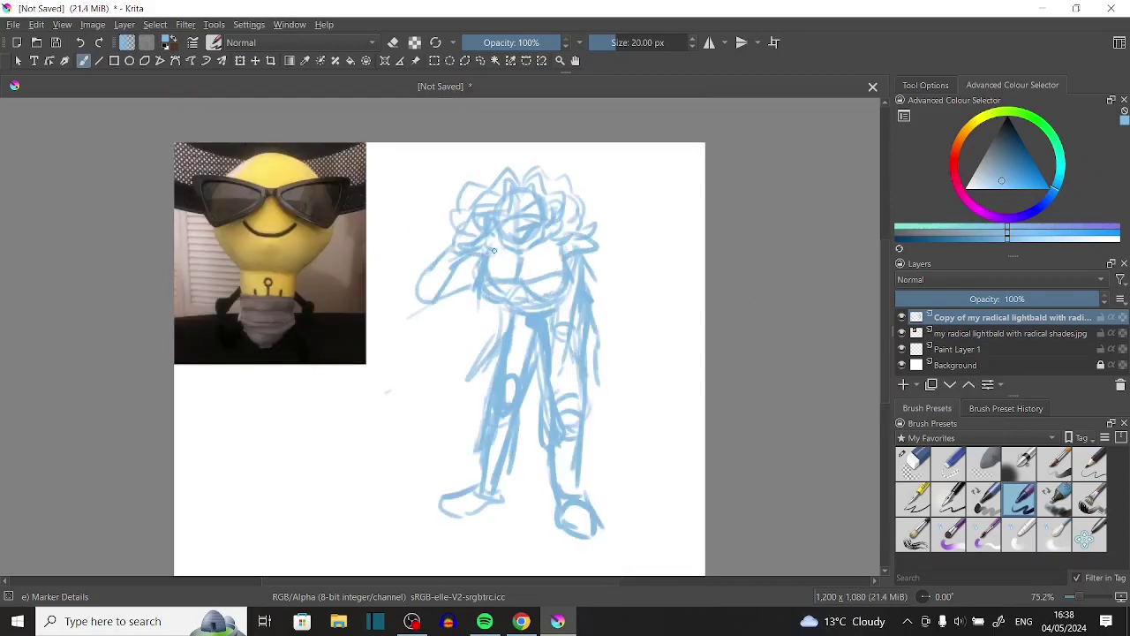
Refine the jacket's neckline, sleeve and waist and close the lower ends of the coat tails.
mouse_move(493, 251)
mouse_down()
mouse_move(525, 265)
mouse_move(487, 279)
mouse_up()
key(e)
key(e)
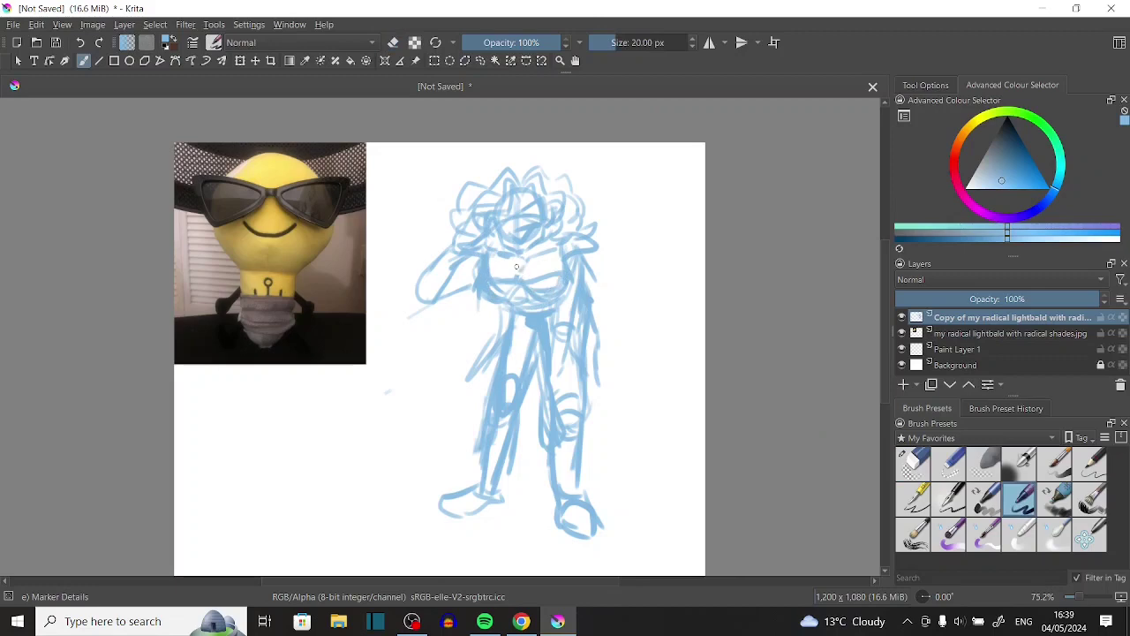
drag(572, 380, 556, 404)
drag(485, 360, 473, 385)
drag(459, 265, 461, 295)
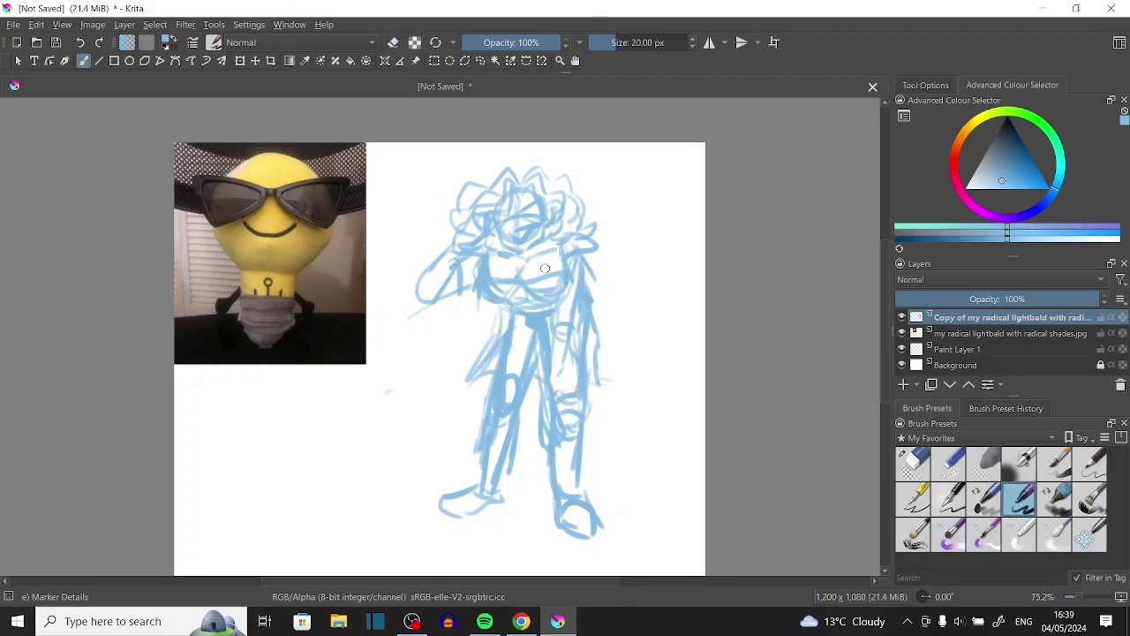
drag(552, 295, 574, 302)
Fade the sketch layer, add a paint layer above it, and choose dark blue with the 7 px Ink-4 Pen Rough brush.
drag(1059, 298, 980, 298)
key(Insert)
click(950, 499)
Ink the character's jawline and the outline of the open, lopsided mouth.
scroll(1042, 593, up, 5)
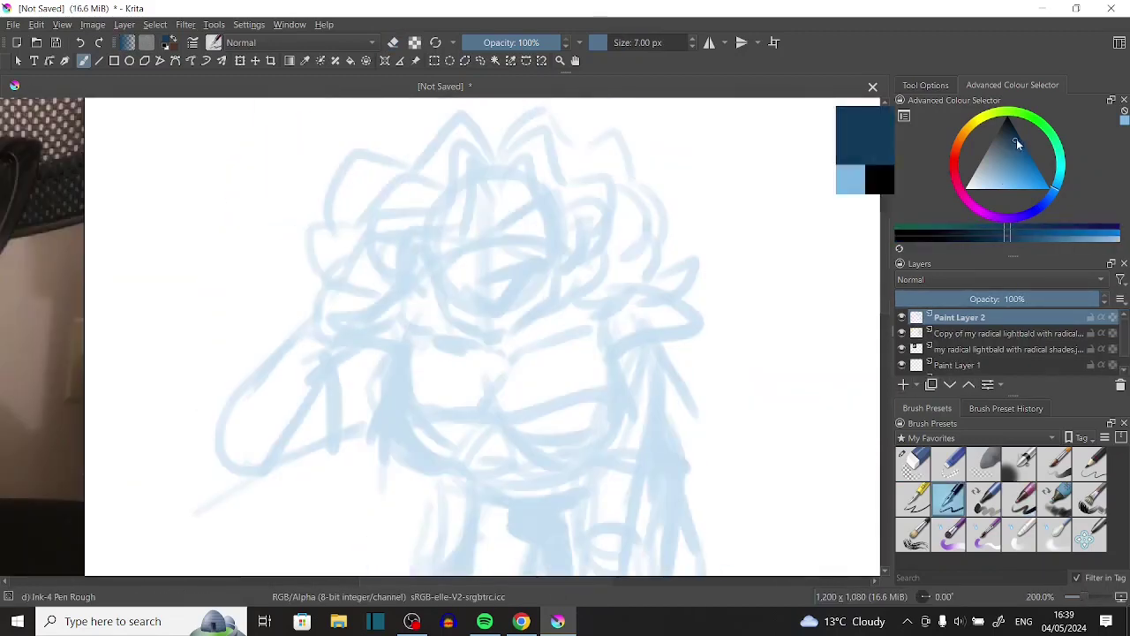
mouse_move(549, 298)
mouse_down()
mouse_move(481, 337)
mouse_move(444, 322)
mouse_up()
mouse_move(465, 285)
mouse_down()
mouse_move(528, 271)
mouse_move(481, 309)
mouse_up()
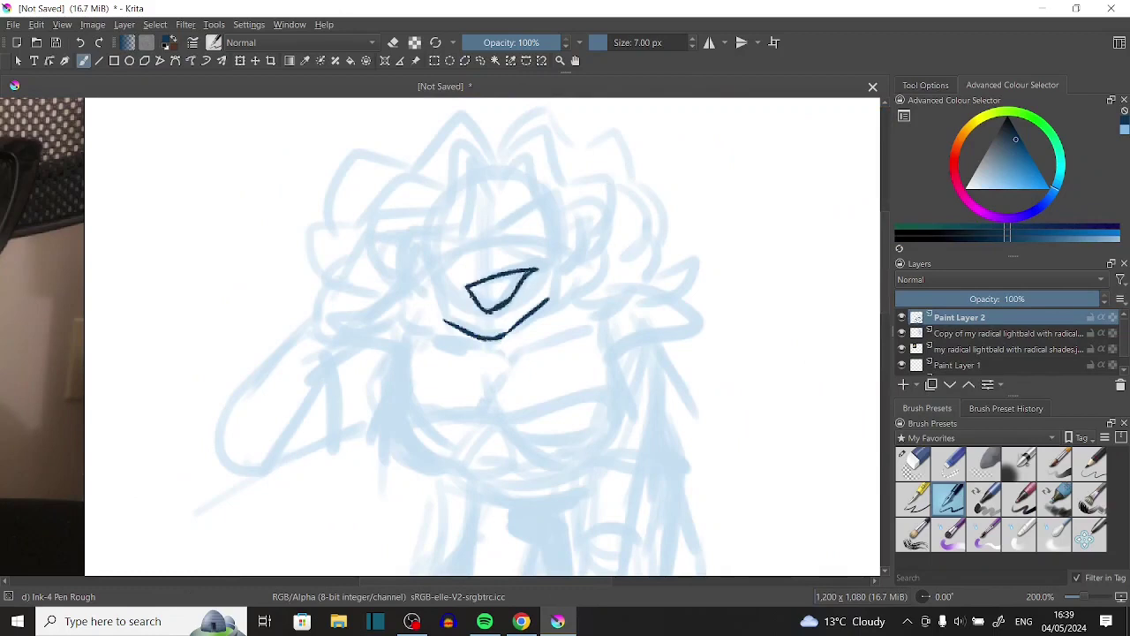
click(79, 43)
drag(476, 298, 497, 293)
click(79, 44)
Erase the lower side edge of the inked mouth and return to the Ink-4 Pen Rough brush.
click(913, 462)
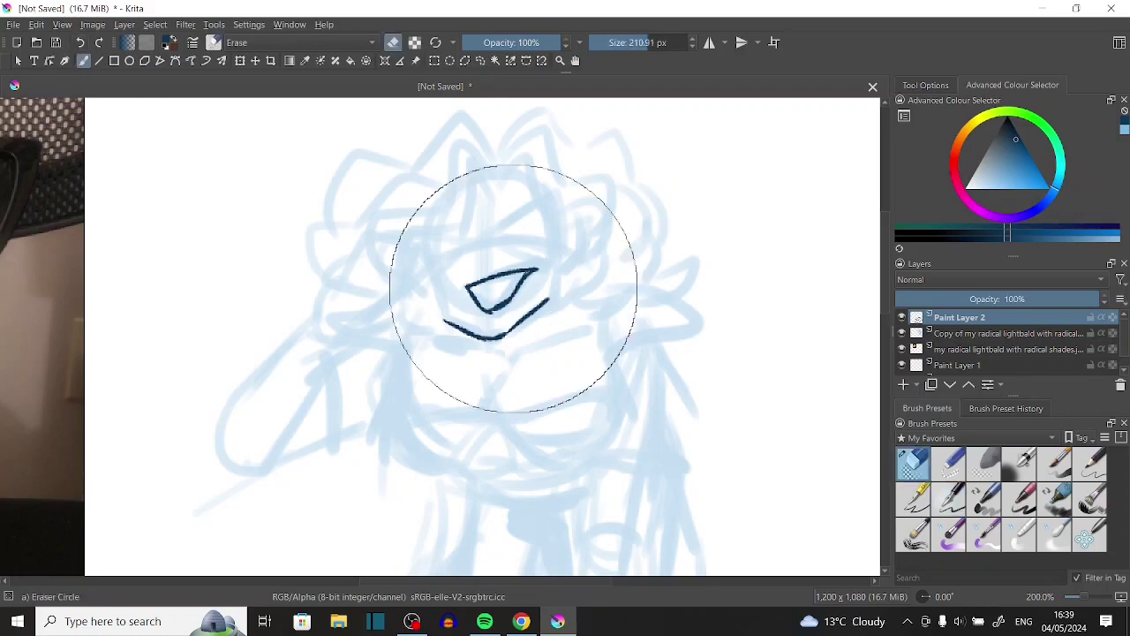
drag(514, 293, 518, 295)
click(949, 499)
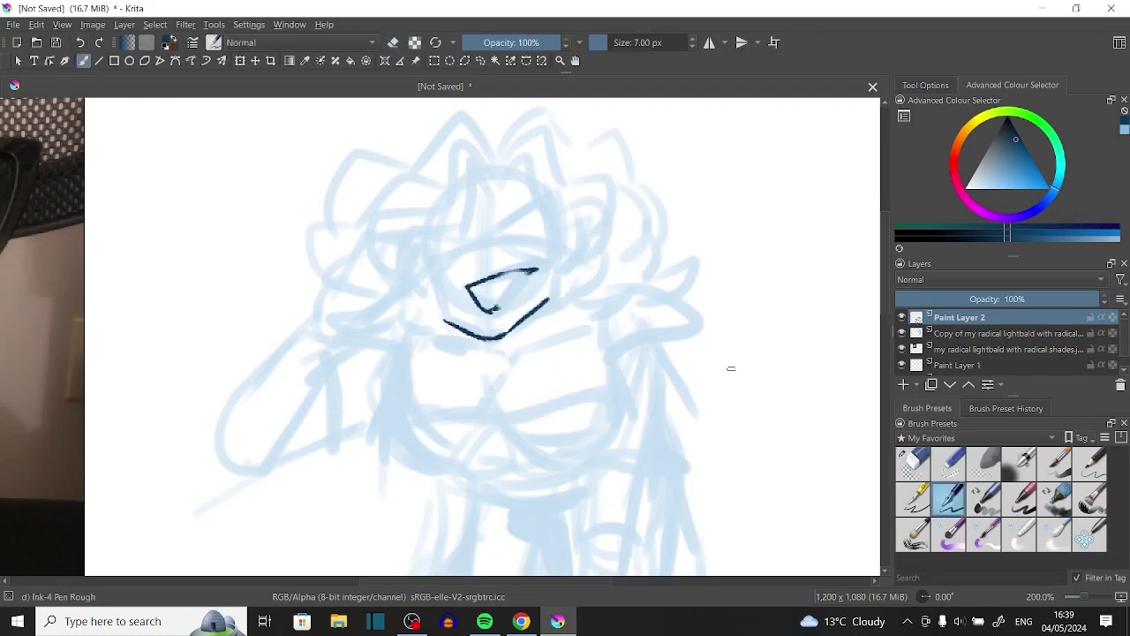
Ink the mouth's inner details and both triangular sunglasses lenses with the 5 px Ink-3 Gpen brush.
click(913, 499)
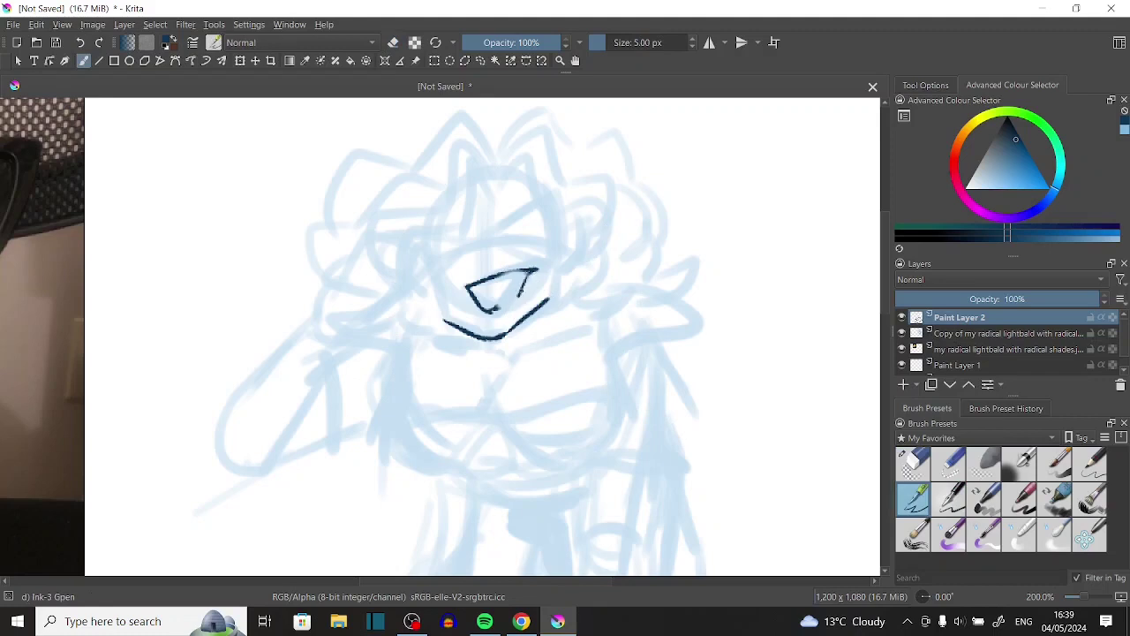
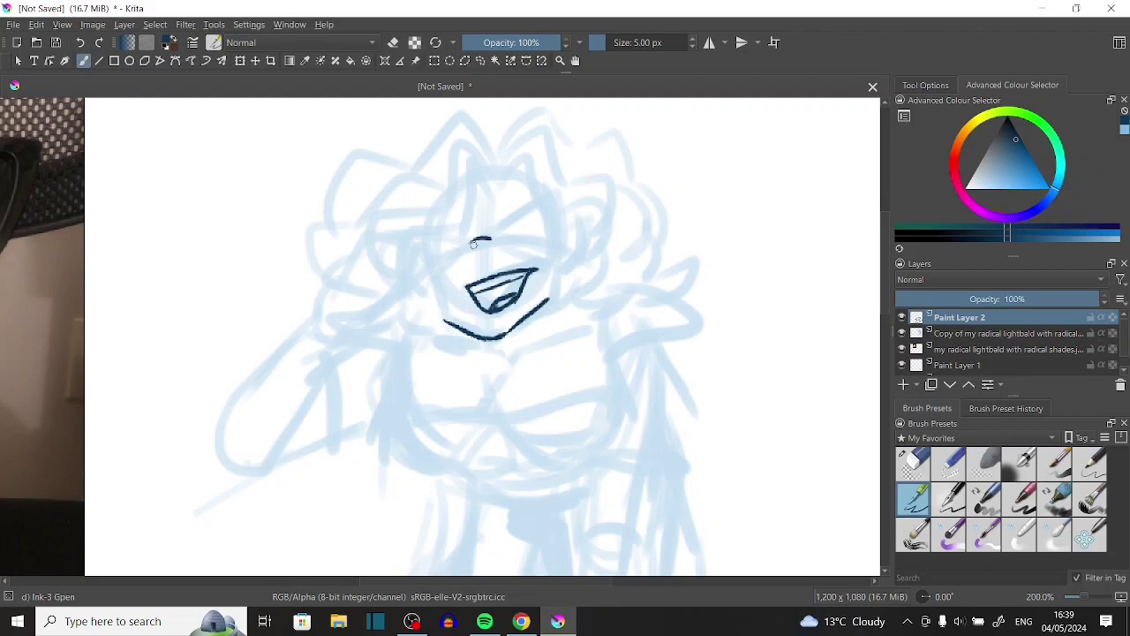
drag(510, 226, 572, 237)
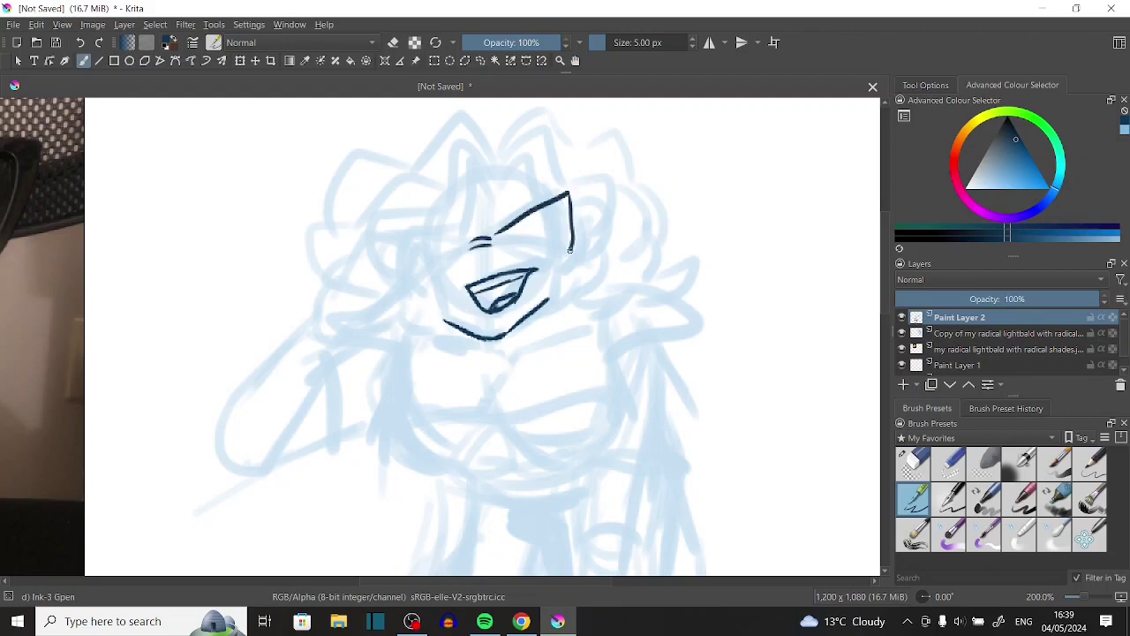
mouse_move(497, 249)
mouse_down()
mouse_move(549, 261)
mouse_move(537, 216)
mouse_move(559, 253)
mouse_move(545, 254)
mouse_up()
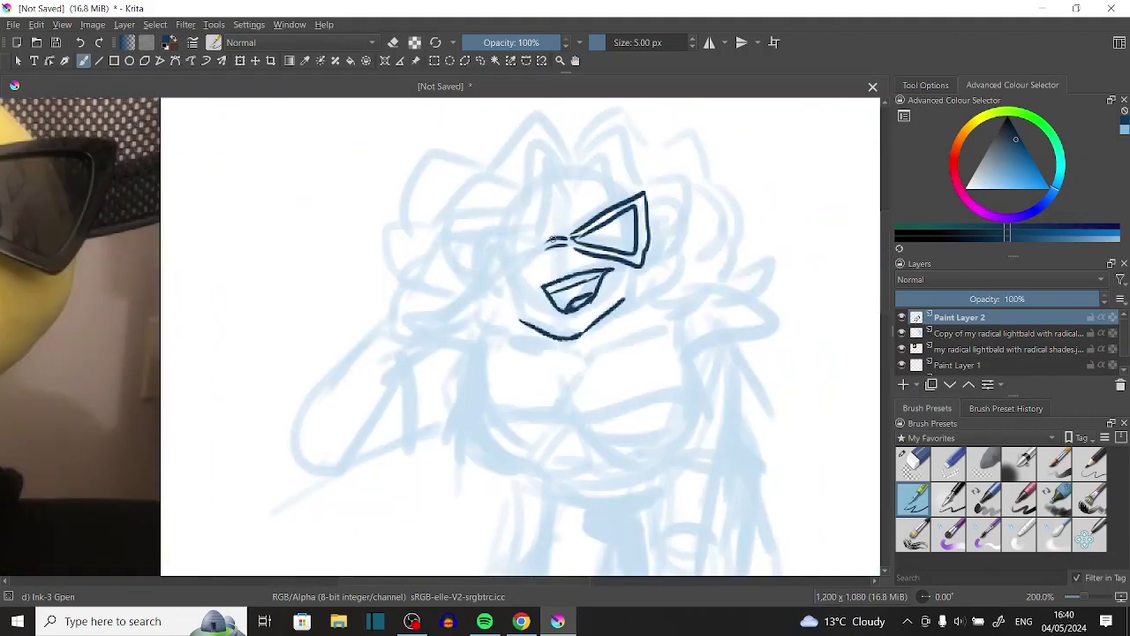
mouse_move(542, 238)
mouse_down()
mouse_move(482, 232)
mouse_move(495, 288)
mouse_up()
click(79, 43)
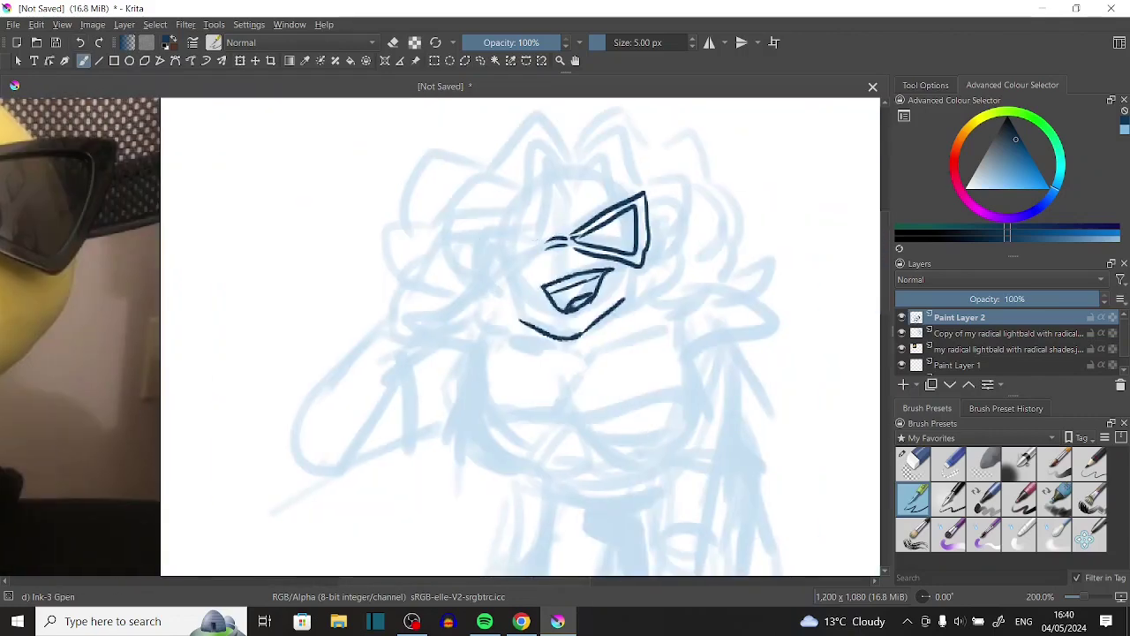
mouse_move(542, 242)
mouse_down()
mouse_move(499, 294)
mouse_move(544, 251)
mouse_move(524, 260)
mouse_up()
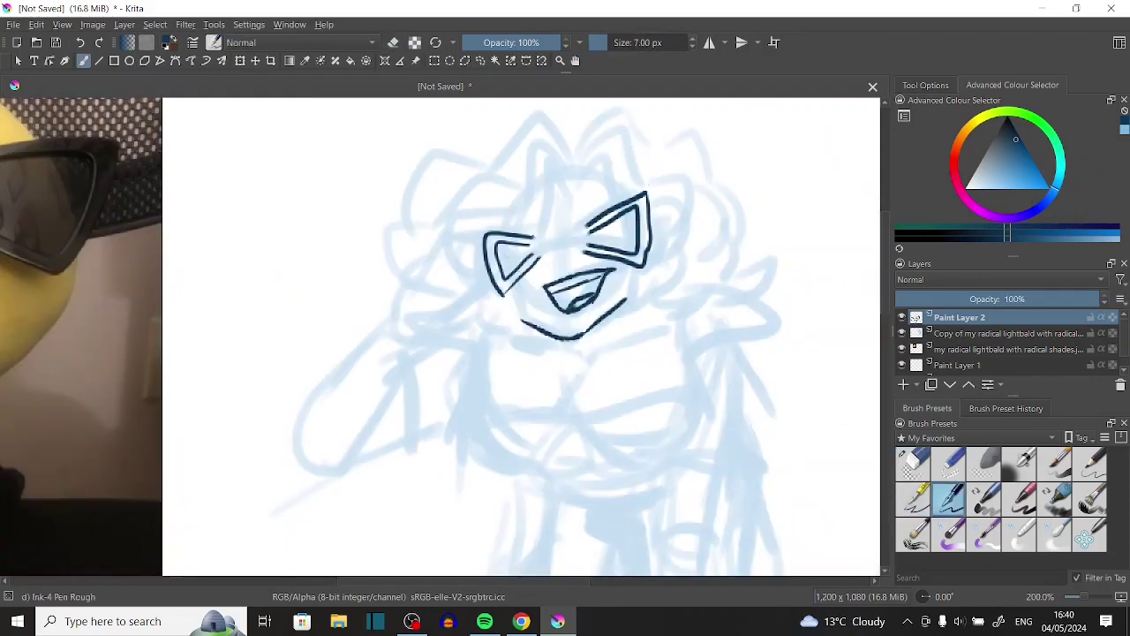
Ink the sunglasses' bridge, the jaw sides and a nose with the 7 px Ink-4 Pen Rough brush.
drag(540, 249, 566, 235)
drag(514, 290, 525, 321)
mouse_move(545, 256)
mouse_down()
mouse_move(553, 275)
mouse_move(574, 276)
mouse_move(574, 307)
mouse_up()
key(ctrl+z)
key(Page_Down)
key(Page_Down)
key(Page_Up)
key(Page_Down)
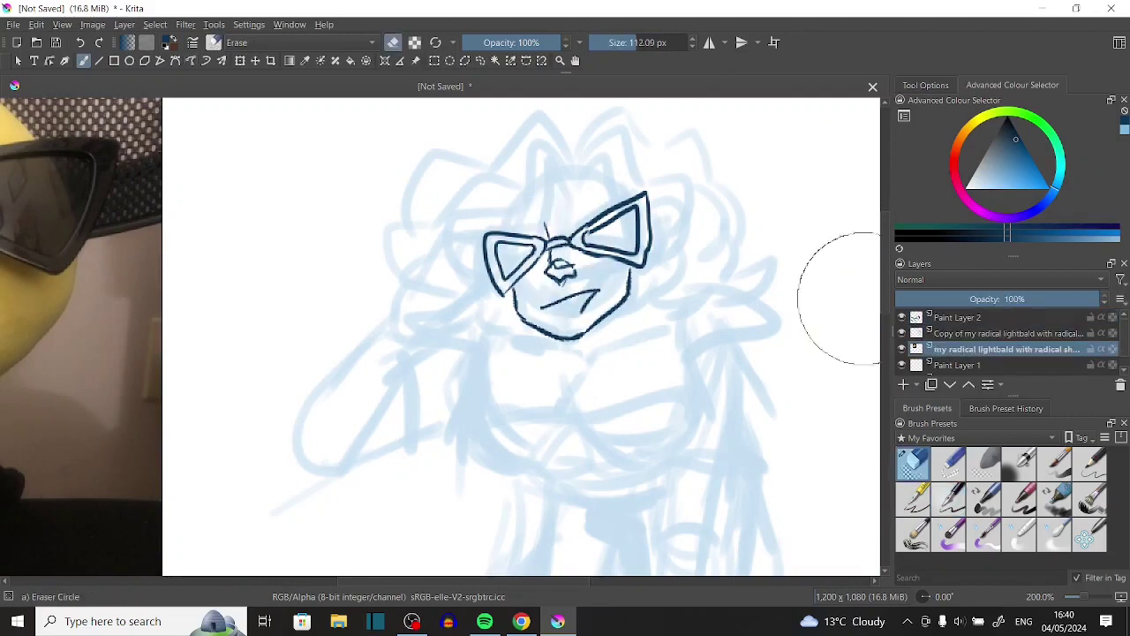
Clear the face inking and redraw the nose, grinning mouth, sunglasses, eyebrow and jawline with Ink-4 Pen Rough.
key(Page_Up)
key(Delete)
mouse_move(557, 257)
mouse_down()
mouse_move(570, 251)
mouse_move(541, 293)
mouse_move(608, 275)
mouse_move(590, 309)
mouse_up()
drag(549, 228, 559, 235)
drag(577, 211, 608, 202)
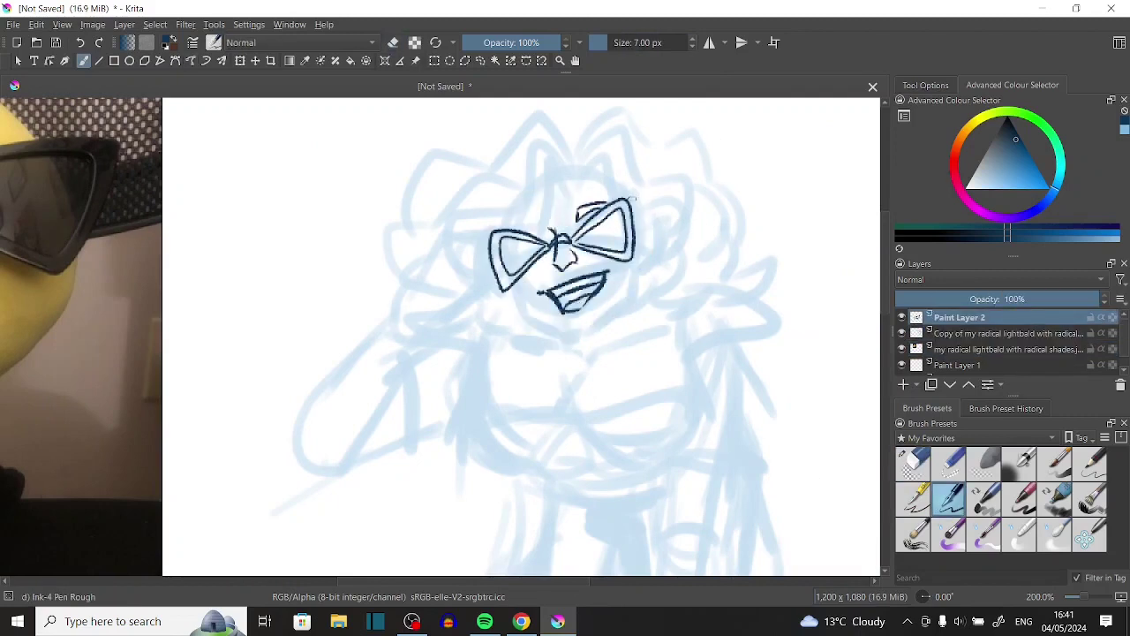
drag(630, 269, 591, 329)
drag(519, 284, 583, 334)
Ink the wavy front locks, the ear, the outer hair outline and the curls beside the face.
drag(498, 234, 548, 141)
mouse_move(578, 203)
mouse_down()
mouse_move(684, 226)
mouse_move(631, 265)
mouse_up()
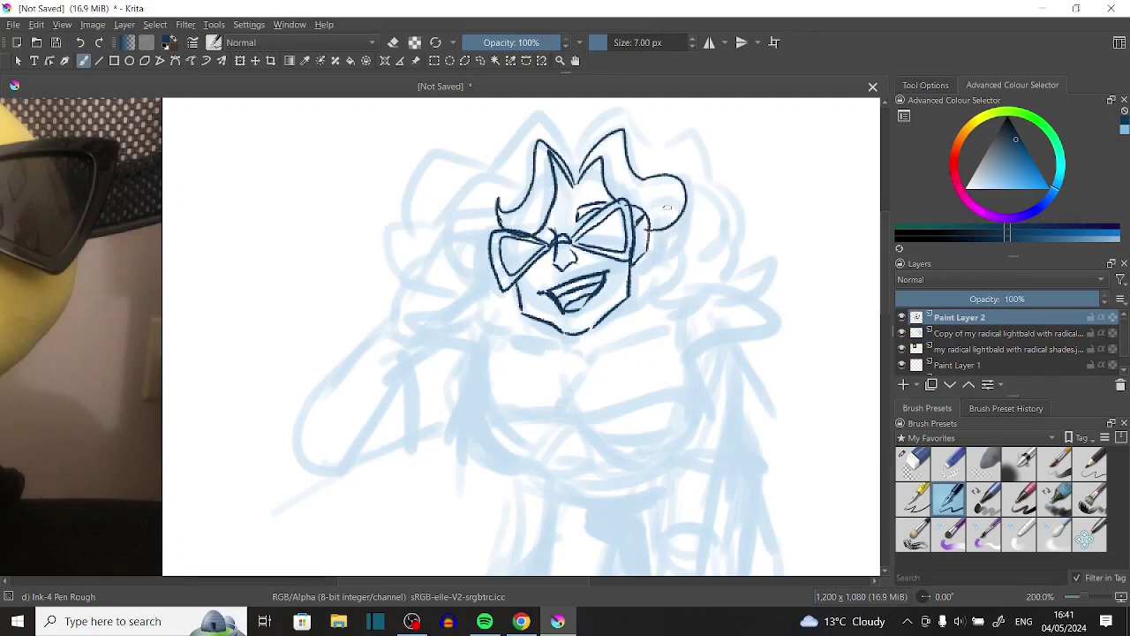
drag(565, 168, 411, 225)
drag(409, 181, 390, 272)
drag(618, 110, 720, 198)
drag(653, 231, 658, 298)
mouse_move(530, 172)
mouse_down()
mouse_move(442, 256)
mouse_move(477, 309)
mouse_up()
drag(494, 296, 499, 354)
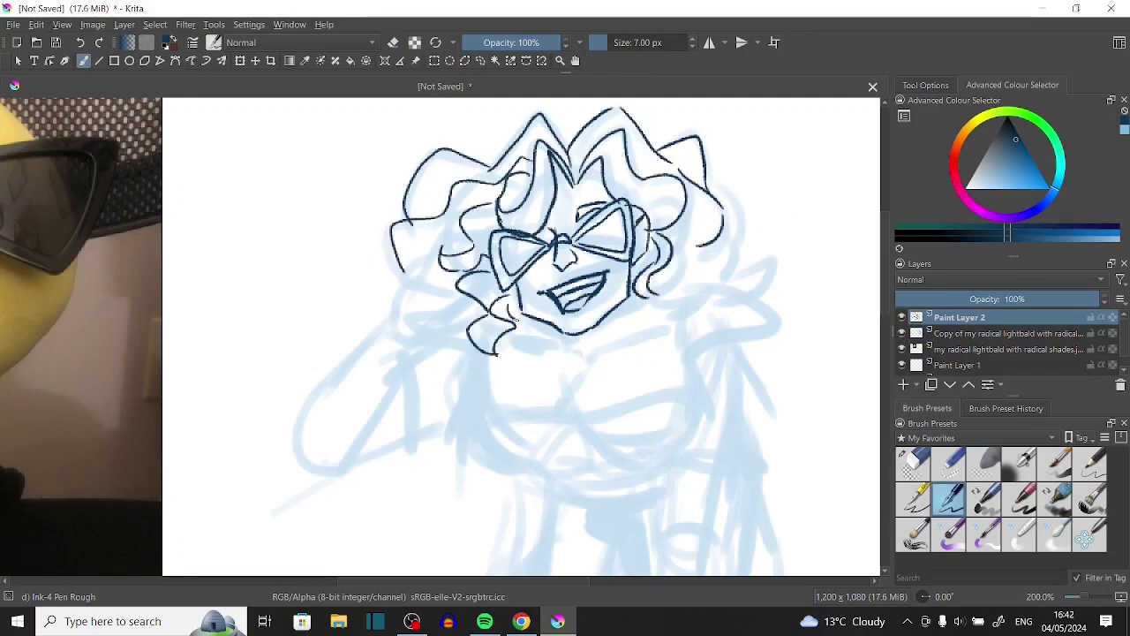
Add inner hair strands, loose curls on top of the head and a curl behind the raised wrist.
drag(503, 161, 407, 205)
drag(565, 101, 459, 144)
drag(669, 111, 681, 140)
drag(560, 132, 593, 119)
drag(385, 309, 413, 287)
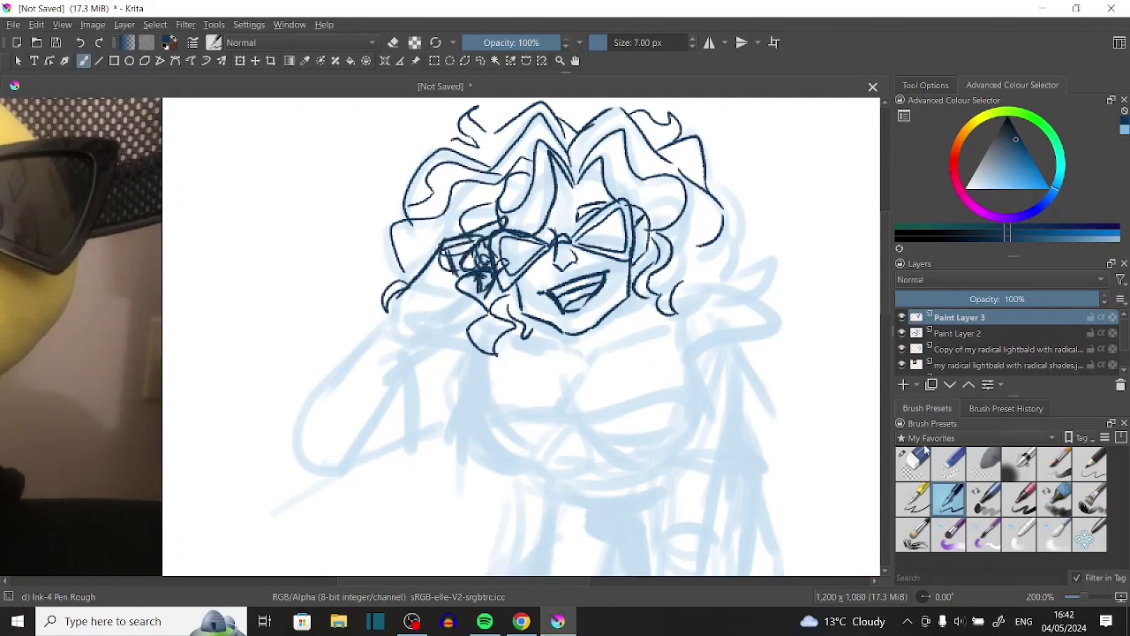
Clean up the raised hand's overlapping lines and ink the bent forearm down to the elbow.
click(915, 461)
mouse_move(446, 258)
mouse_down()
mouse_move(465, 263)
mouse_move(475, 301)
mouse_move(427, 324)
mouse_up()
click(949, 497)
mouse_move(399, 295)
mouse_down()
mouse_move(291, 411)
mouse_move(366, 468)
mouse_up()
drag(427, 321, 355, 468)
click(81, 43)
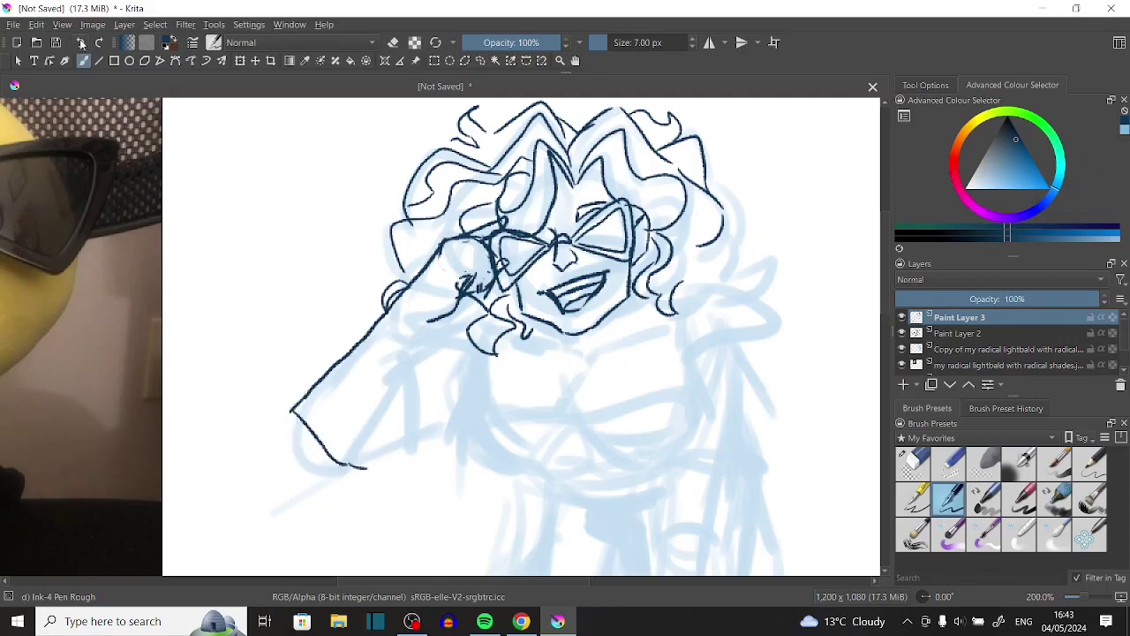
click(80, 42)
Ink the raised arm's sleeve, both sides of the torso and the curls above the opposite shoulder.
mouse_move(424, 323)
mouse_down()
mouse_move(300, 464)
mouse_move(434, 354)
mouse_move(483, 336)
mouse_up()
drag(484, 353, 461, 455)
drag(678, 322, 697, 437)
drag(675, 309, 755, 251)
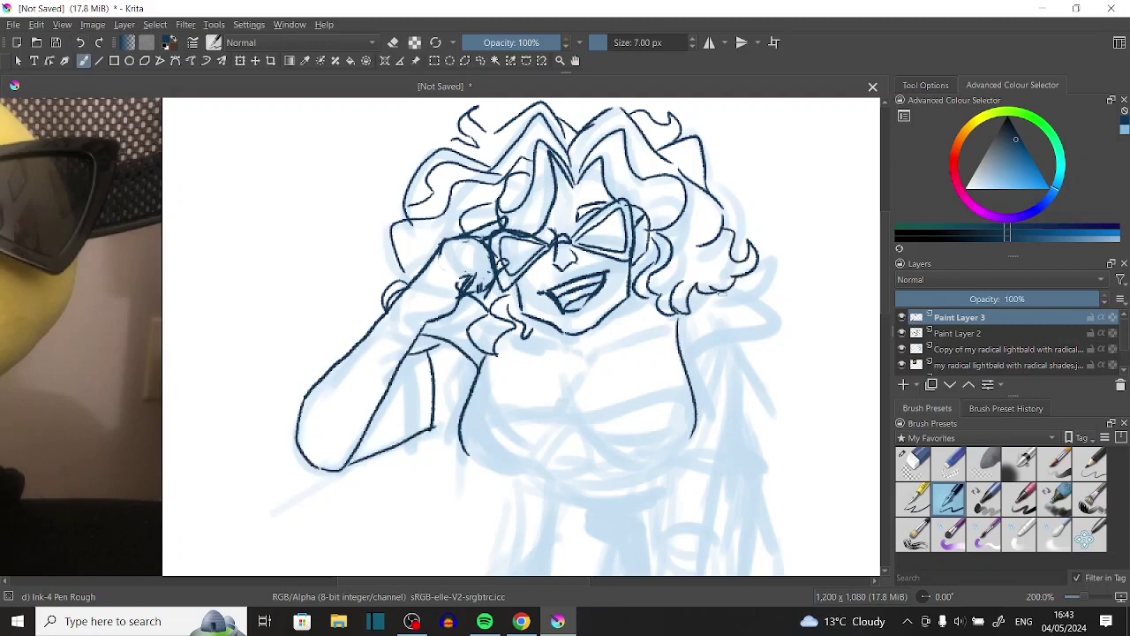
Ink the collarbones, neckline and curved bands of the top across the chest.
scroll(521, 336, down, 2)
drag(479, 315, 680, 303)
drag(554, 357, 682, 332)
drag(466, 378, 692, 392)
scroll(521, 335, down, 2)
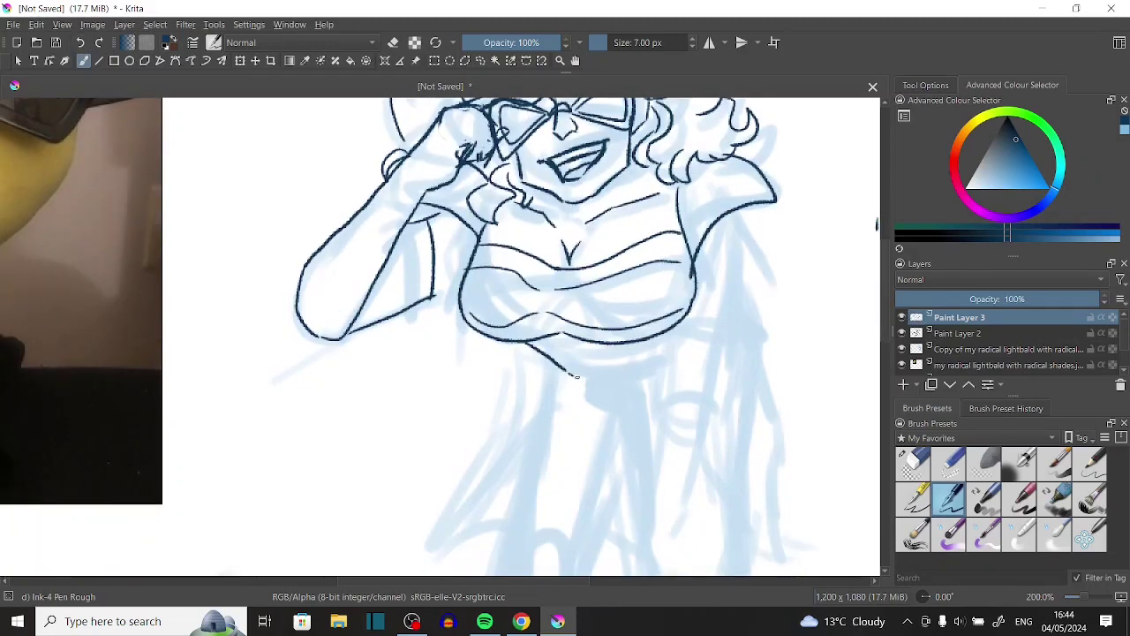
Ink the waist and the lowered arm from its upper part down to the gloved hand.
drag(737, 211, 715, 375)
drag(569, 373, 667, 355)
drag(664, 328, 660, 415)
scroll(521, 335, down, 7)
mouse_move(655, 299)
mouse_down()
mouse_move(667, 487)
mouse_move(694, 491)
mouse_up()
mouse_move(694, 221)
mouse_down()
mouse_move(682, 445)
mouse_move(697, 482)
mouse_up()
Transform the lower half of the faded sketch layer to adjust the legs and coat tails beneath the inked torso.
scroll(664, 404, up, 11)
click(913, 462)
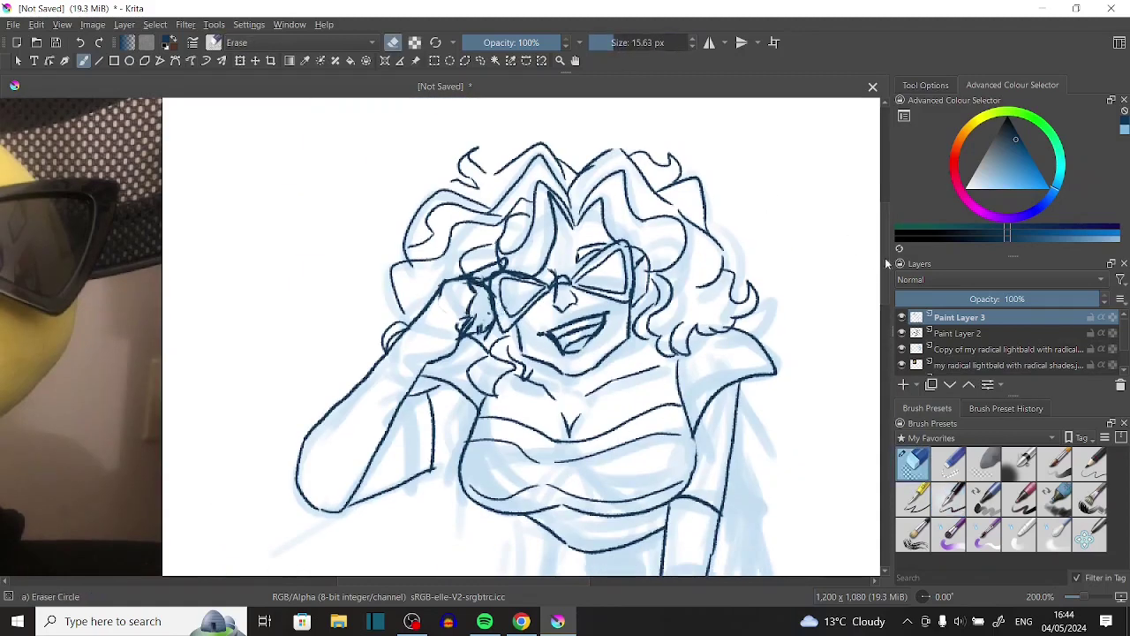
key(1)
key(Page_Down)
key(Page_Down)
key(ctrl+t)
key(minus)
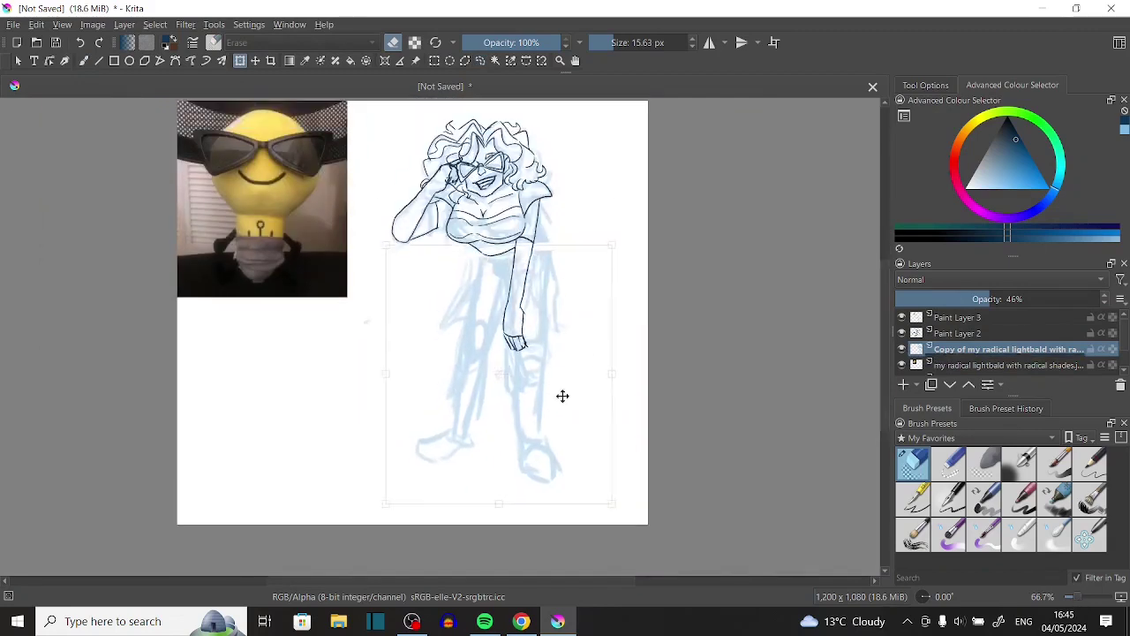
key(Return)
Ink the flared trousers, shoes and coat tails on Paint Layer 2 and hide the sketch layer.
key(Page_Up)
key(slash)
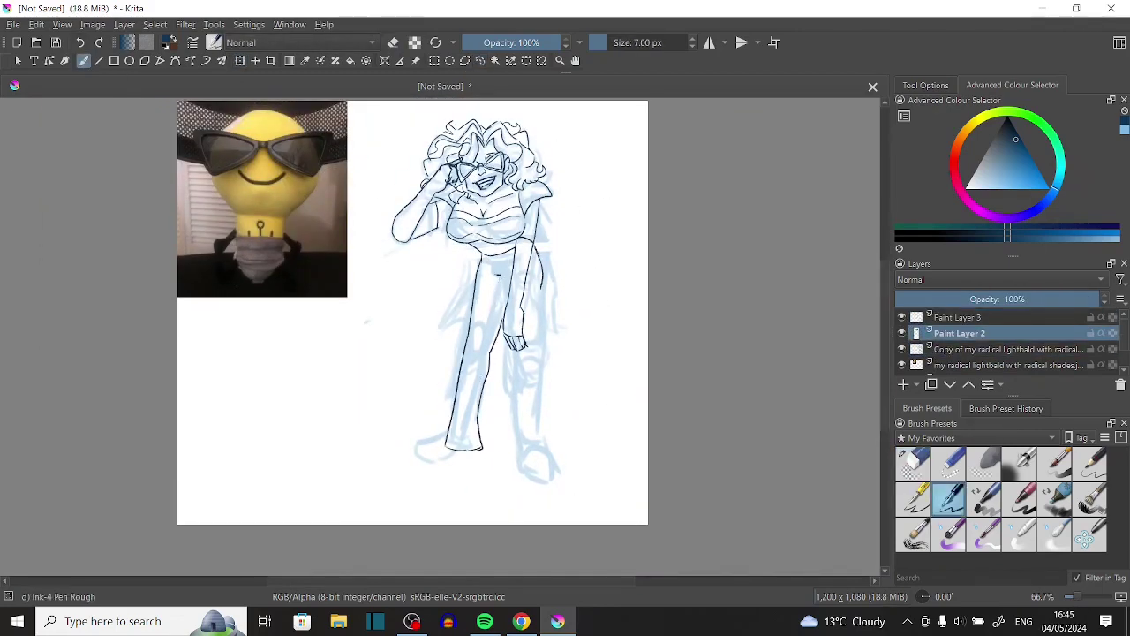
drag(504, 278, 509, 446)
drag(540, 291, 543, 419)
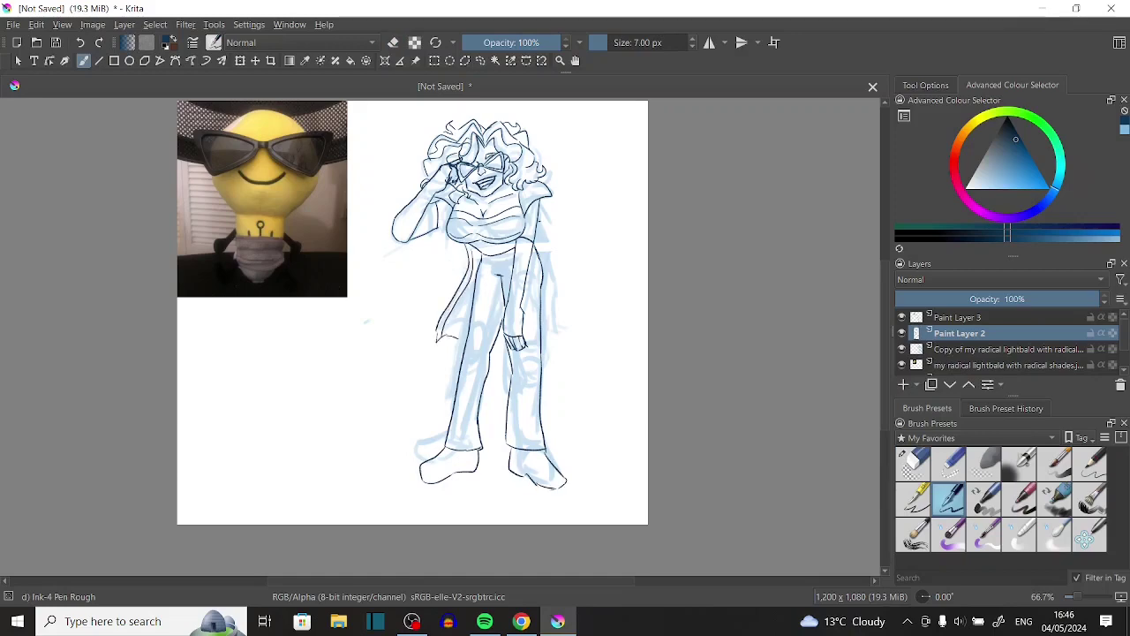
scroll(887, 279, up, 2)
click(901, 349)
scroll(563, 205, down, 1)
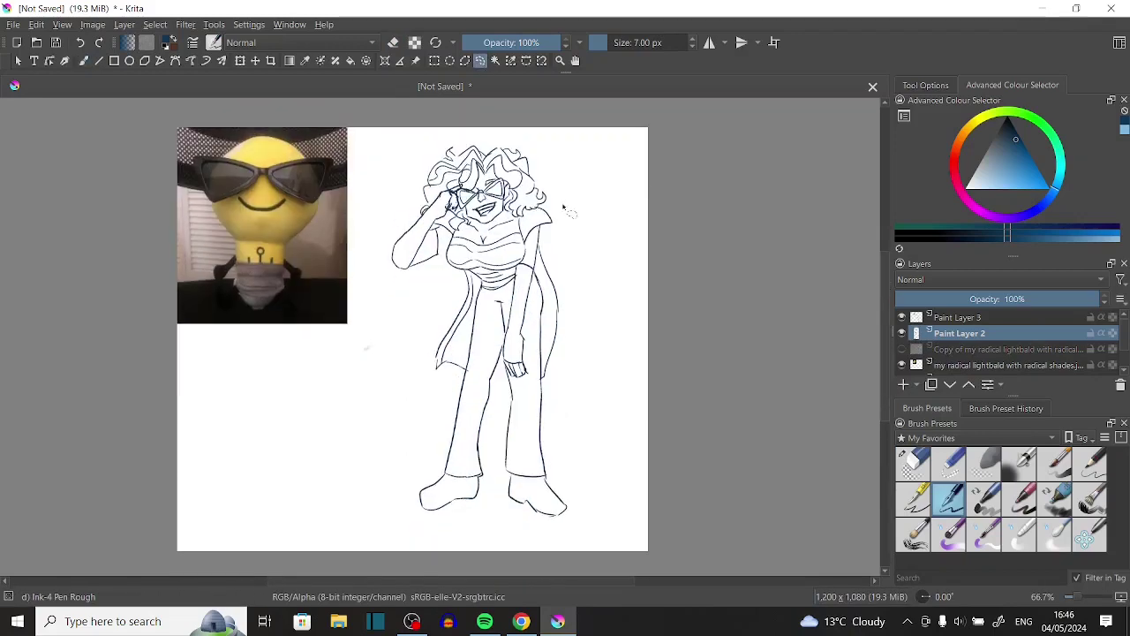
Select the head and hair freehand on Paint Layer 2 and apply a transform to them.
drag(395, 221, 441, 138)
key(ctrl+t)
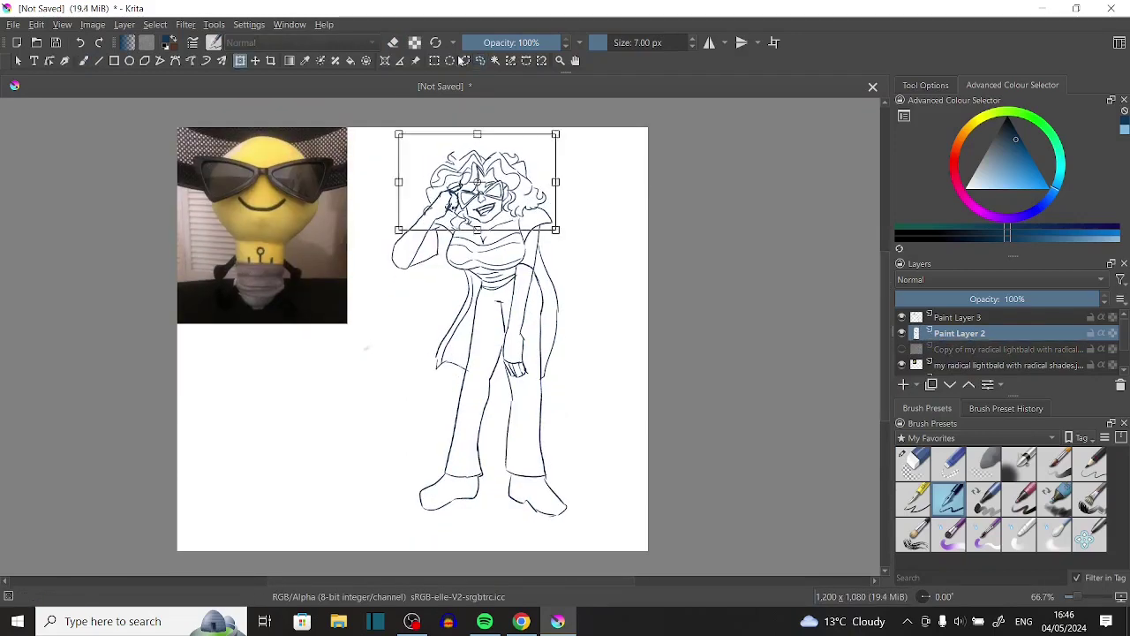
key(Return)
key(b)
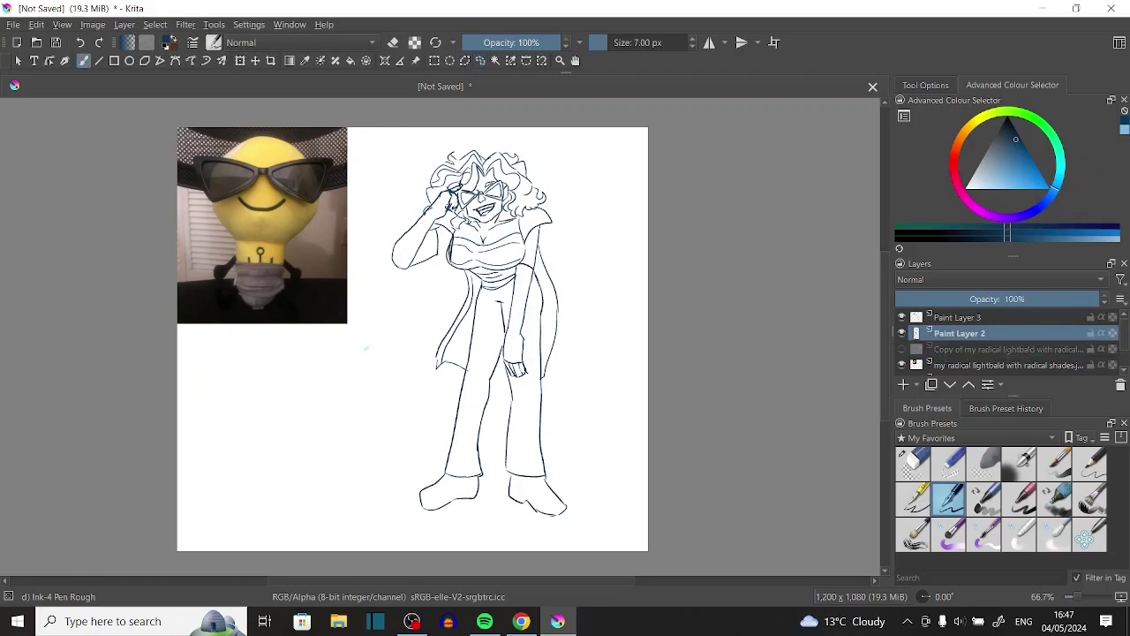
Rework the torso's side line and the inner edge of the coat tail behind the lowered arm.
key(1)
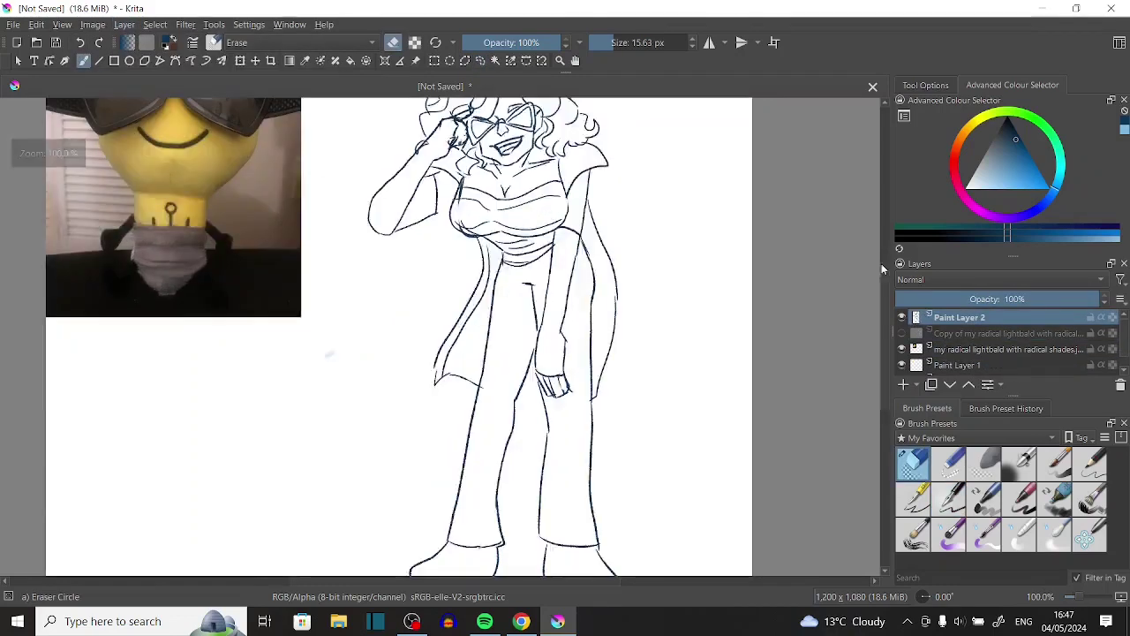
scroll(440, 336, up, 2)
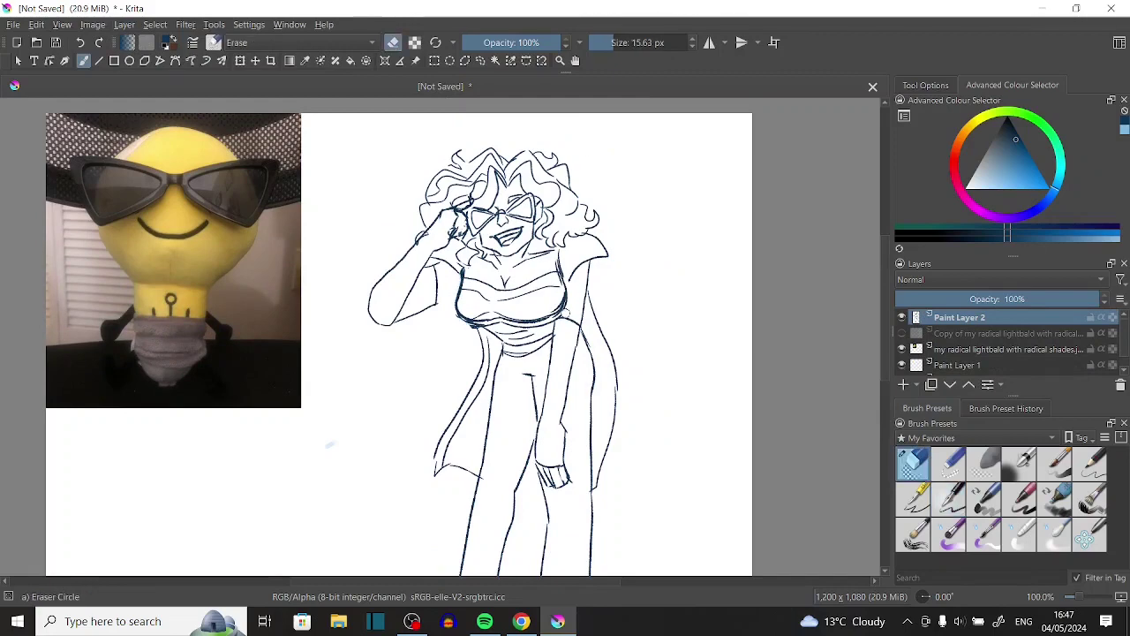
drag(565, 253, 568, 295)
drag(588, 385, 593, 491)
Refine the outlines of both shoes with the 7 px Ink-4 Pen Rough brush.
scroll(530, 353, down, 5)
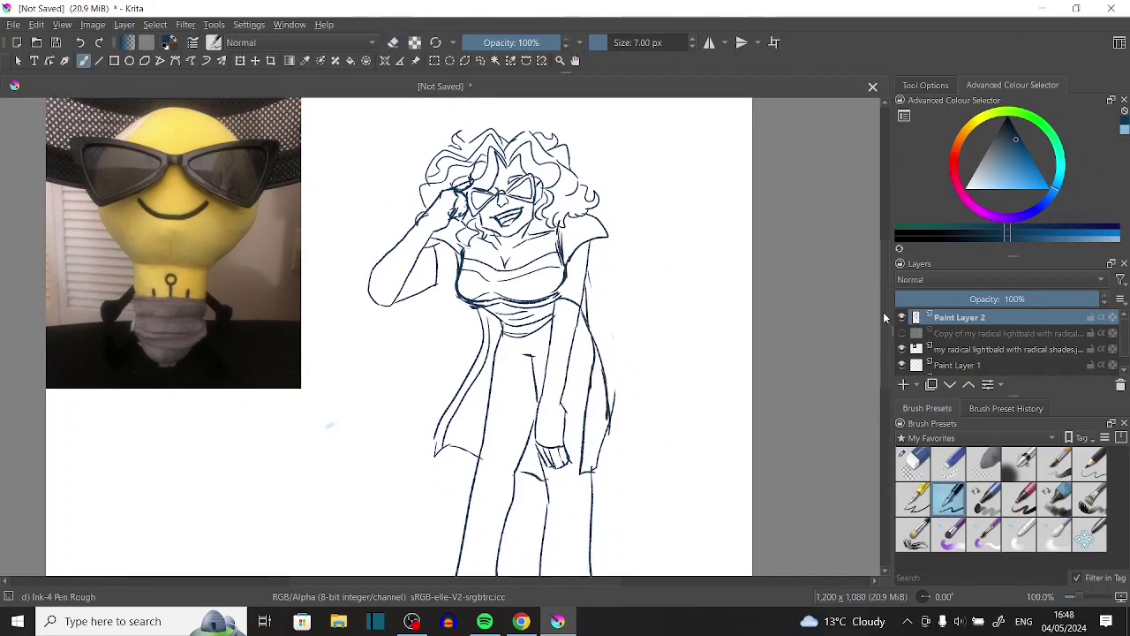
drag(414, 476, 468, 432)
drag(544, 433, 597, 481)
drag(585, 437, 620, 486)
Paint the face, chest and upper arms reddish brown on Paint Layer 3 below the line art at 35.10 px.
key(e)
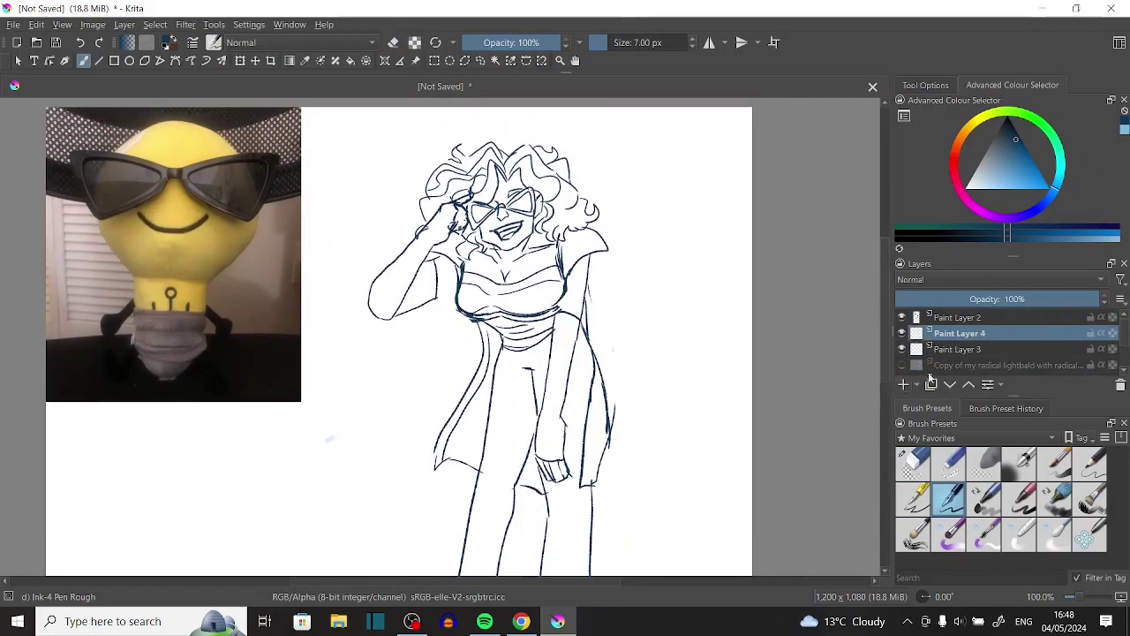
mouse_move(477, 186)
mouse_down()
mouse_move(530, 291)
mouse_move(588, 276)
mouse_up()
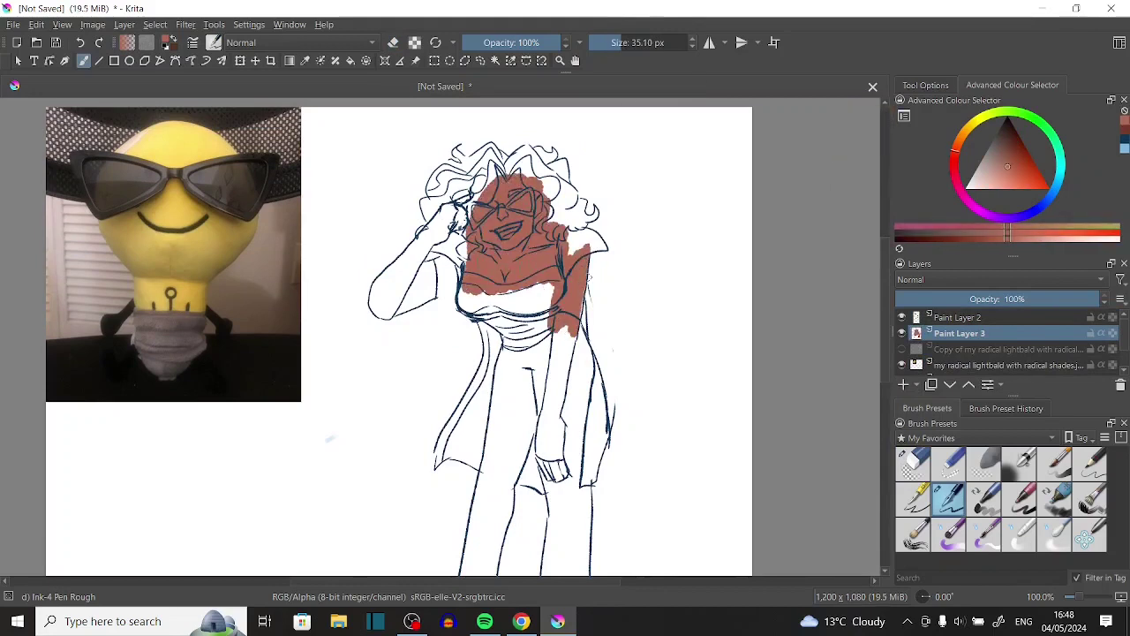
drag(464, 251, 415, 293)
key(Page_Up)
key(bracketleft)
key(bracketleft)
key(bracketleft)
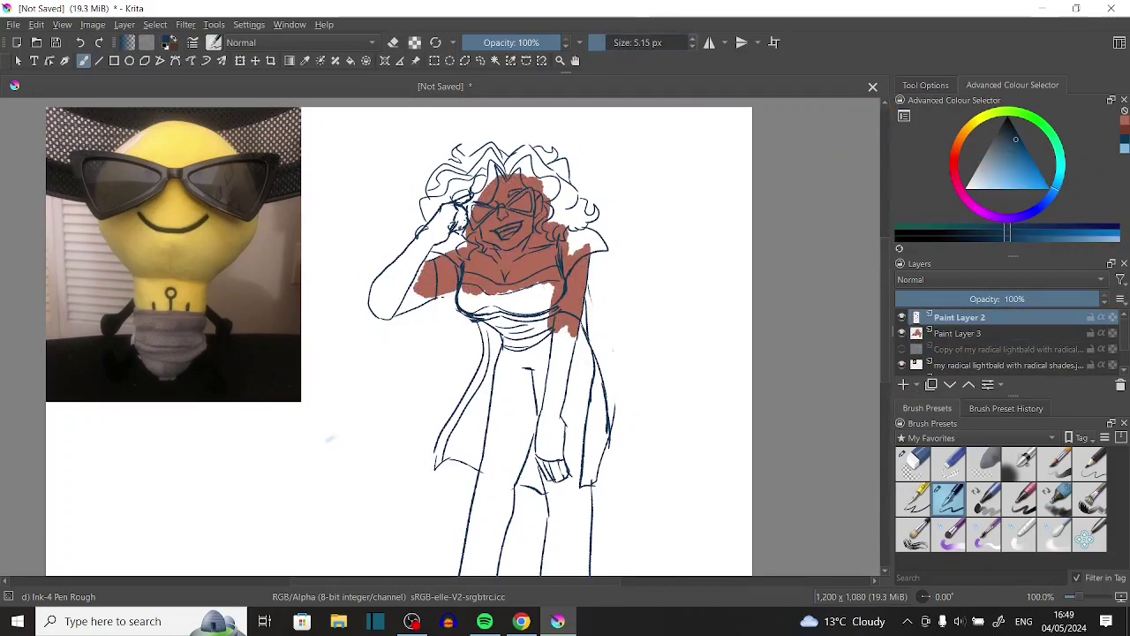
key(Page_Down)
ctrl+click(177, 177)
mouse_move(482, 172)
mouse_down()
mouse_move(487, 201)
mouse_move(521, 164)
mouse_move(561, 239)
mouse_up()
key(minus)
key(minus)
key(minus)
key(minus)
key(Insert)
click(658, 42)
mouse_move(353, 292)
mouse_down()
mouse_move(514, 308)
mouse_move(515, 391)
mouse_move(346, 431)
mouse_move(499, 380)
mouse_up()
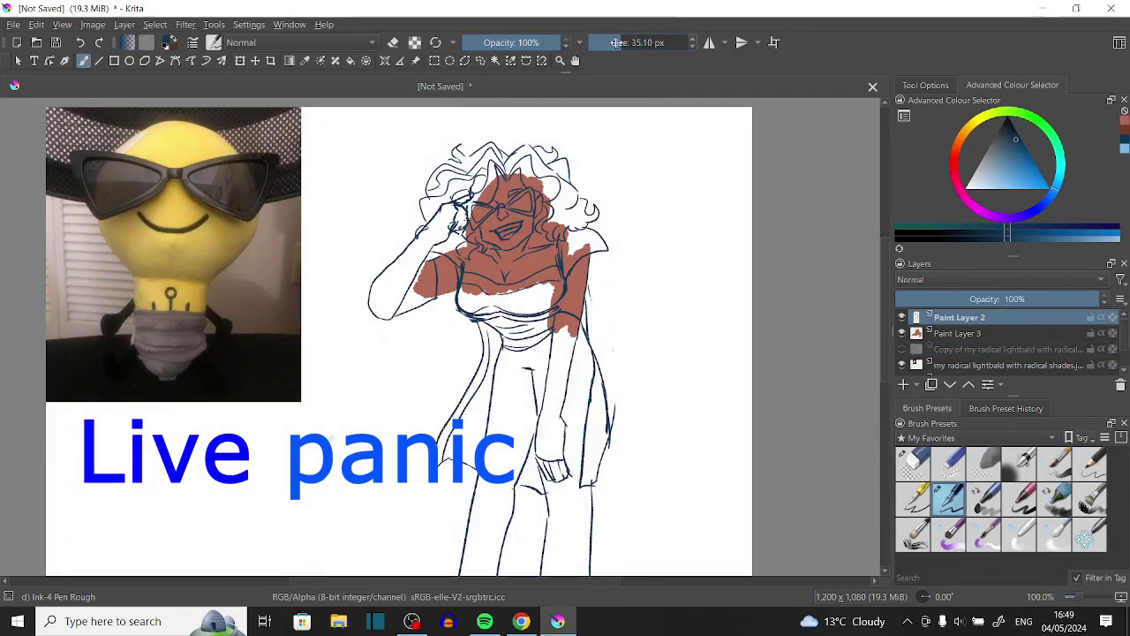
key(bracketleft)
drag(653, 42, 608, 60)
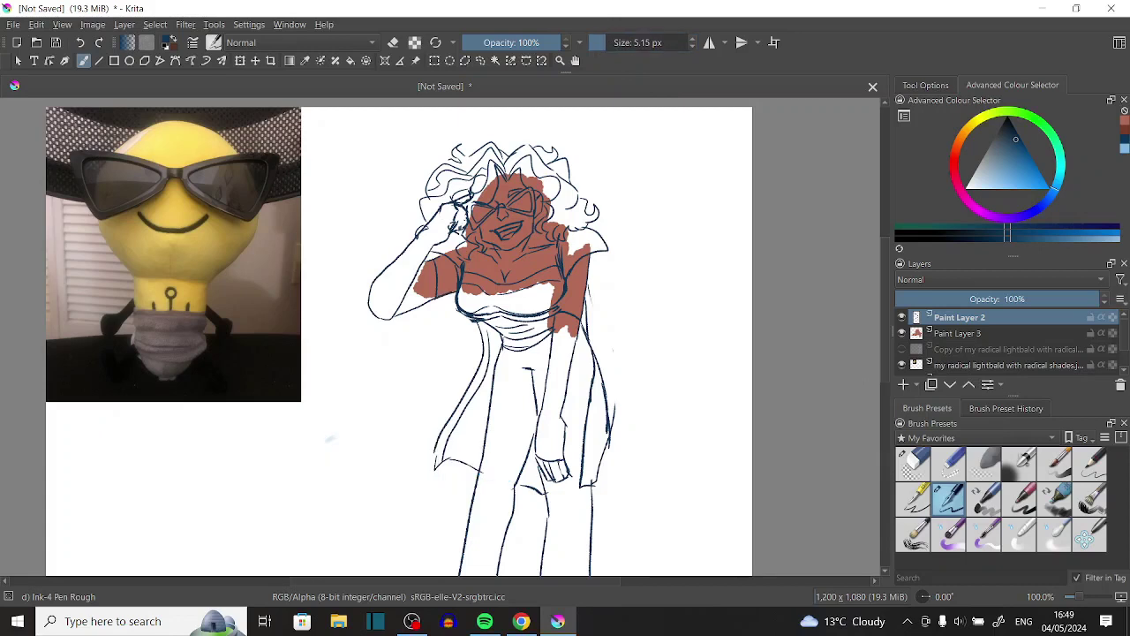
Paint the front hair locks bright yellow on Paint Layer 3 with an 11.58 px brush.
click(959, 333)
click(1008, 113)
click(1028, 185)
drag(487, 168, 536, 188)
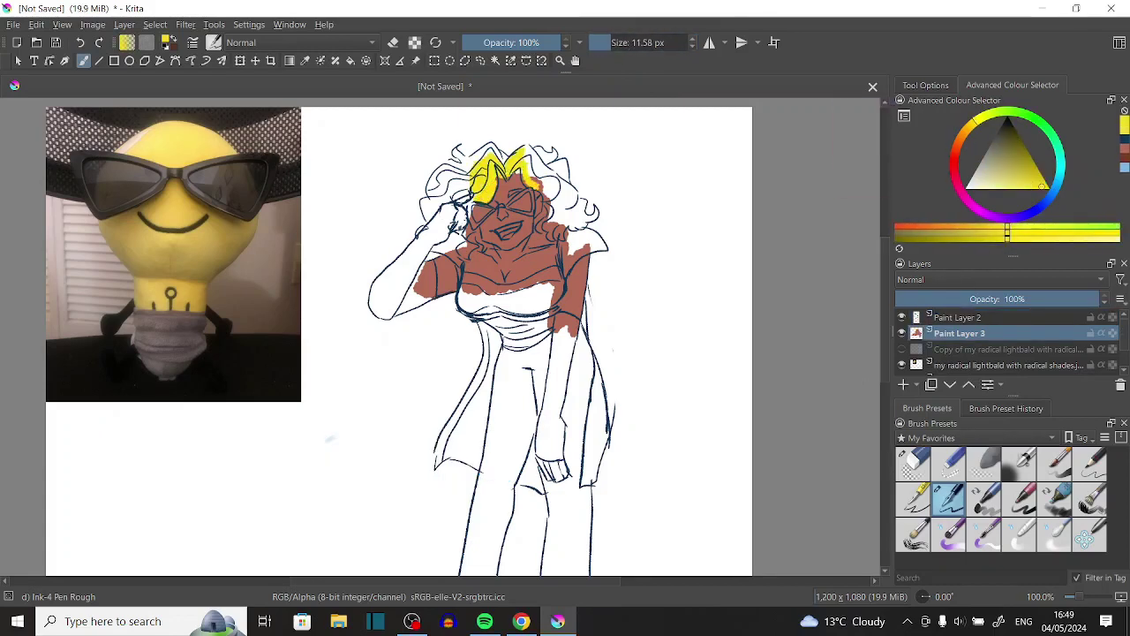
Add a paint layer, cover it with brown at 116.29 px and move it below the reference photo.
key(Insert)
key(minus)
ctrl+click(460, 326)
drag(441, 280, 346, 389)
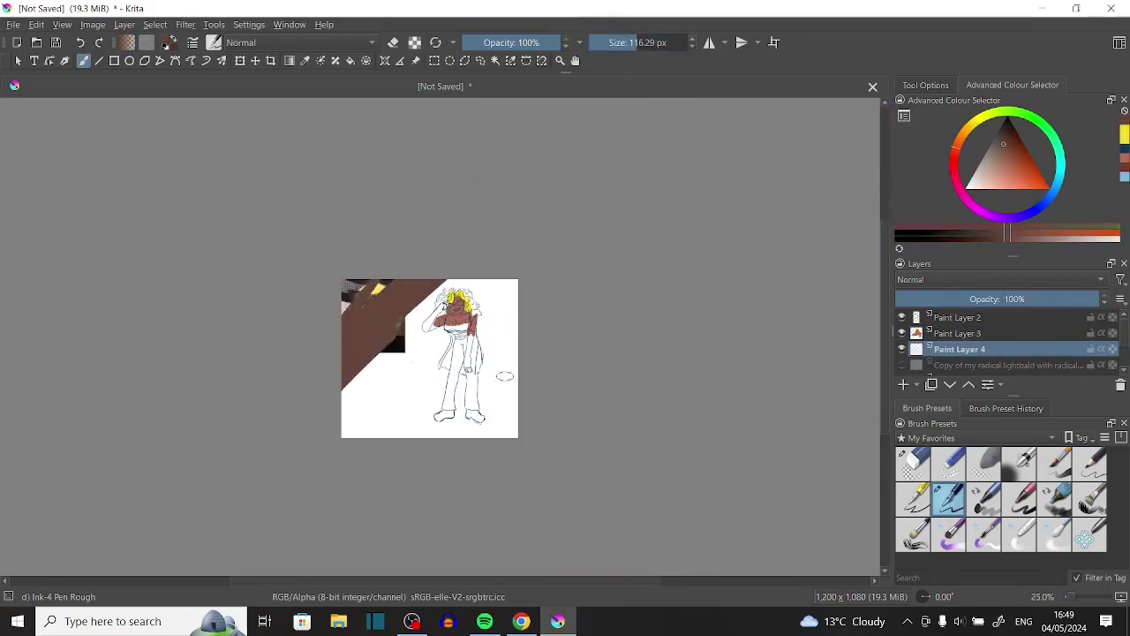
drag(517, 280, 353, 405)
mouse_move(510, 387)
mouse_down()
mouse_move(471, 408)
mouse_move(495, 415)
mouse_move(357, 398)
mouse_move(388, 415)
mouse_up()
key(ctrl+Page_Down)
key(ctrl+Page_Down)
Try filling the background layer with dark red.
click(1011, 151)
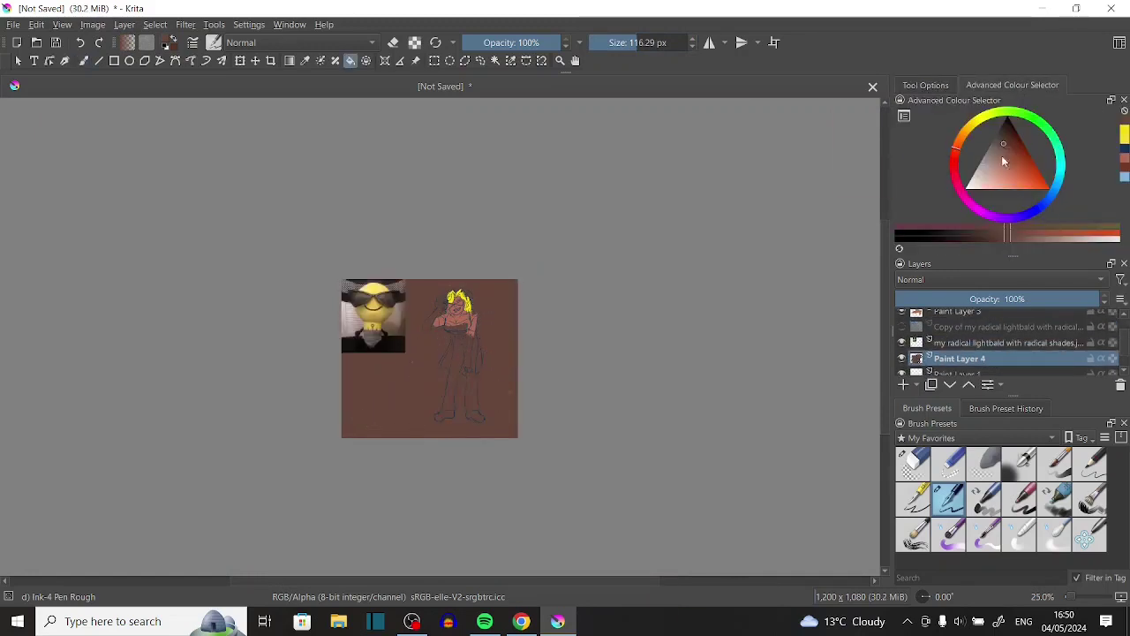
key(f)
click(460, 379)
key(plus)
key(plus)
key(minus)
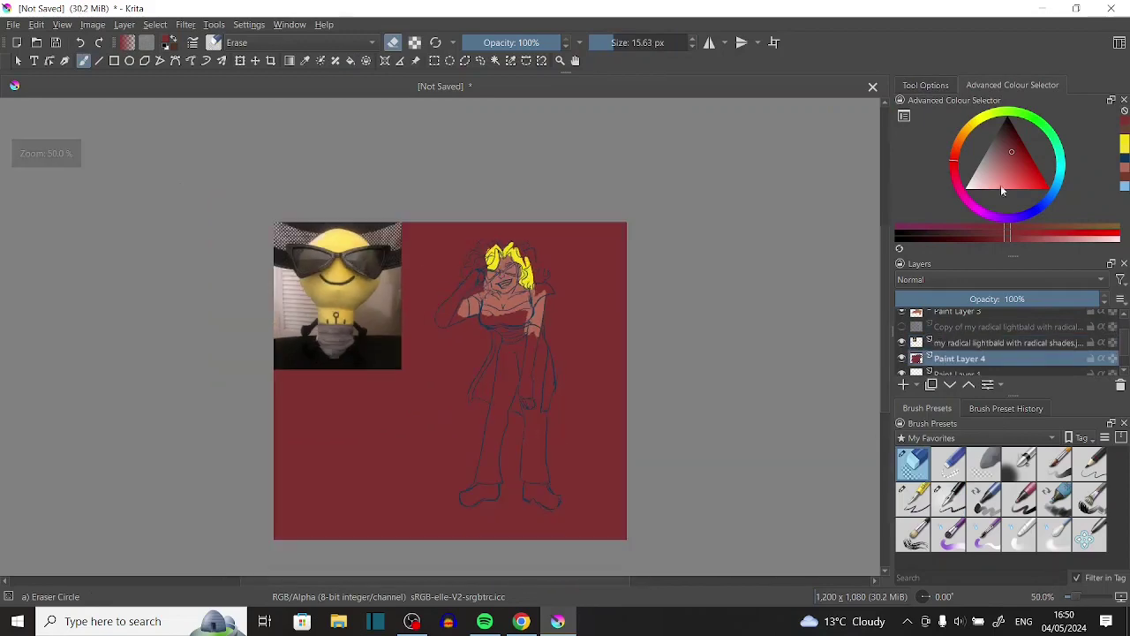
Undo the dark red fill and refill the background layer with tan.
key(ctrl+z)
key(e)
key(shift+BackSpace)
click(974, 138)
key(shift+BackSpace)
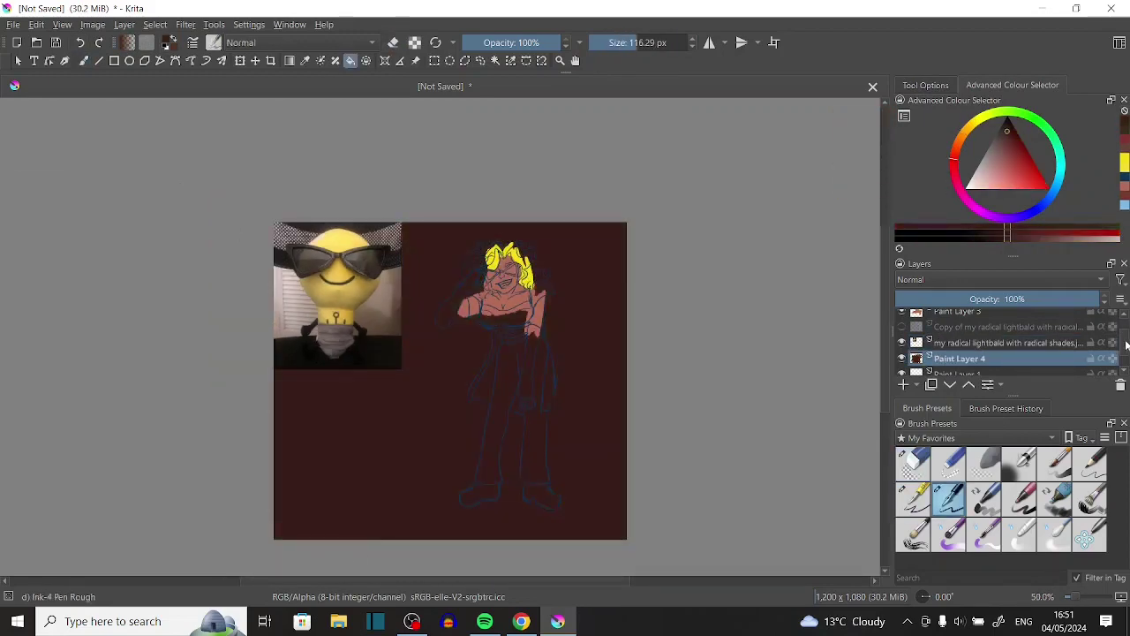
key(minus)
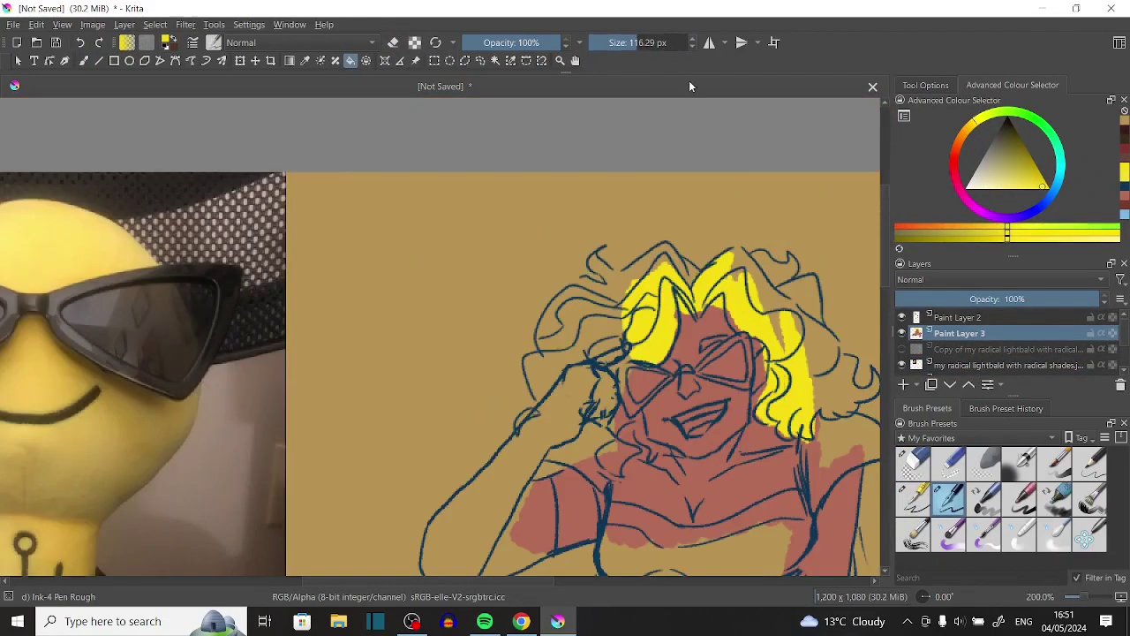
Paint the remaining curls bright yellow on Paint Layer 3 with a 14.55 px brush, and fill the ear with reddish skin colour.
key(b)
drag(627, 279, 532, 374)
drag(609, 410, 629, 471)
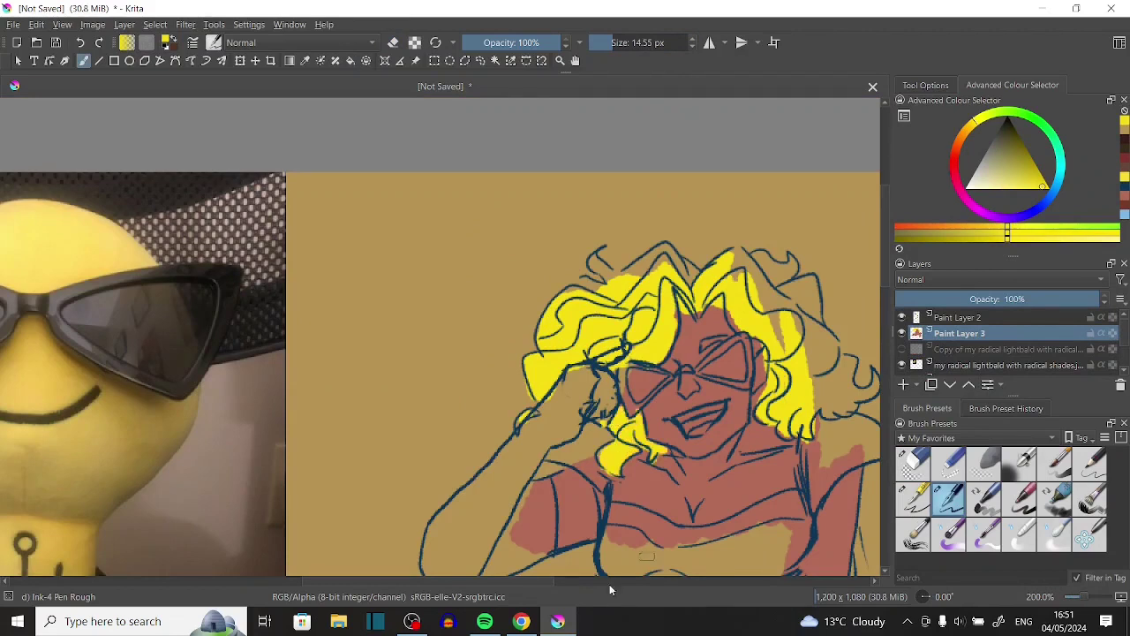
drag(609, 581, 688, 580)
drag(724, 292, 746, 415)
drag(676, 340, 680, 401)
click(1124, 137)
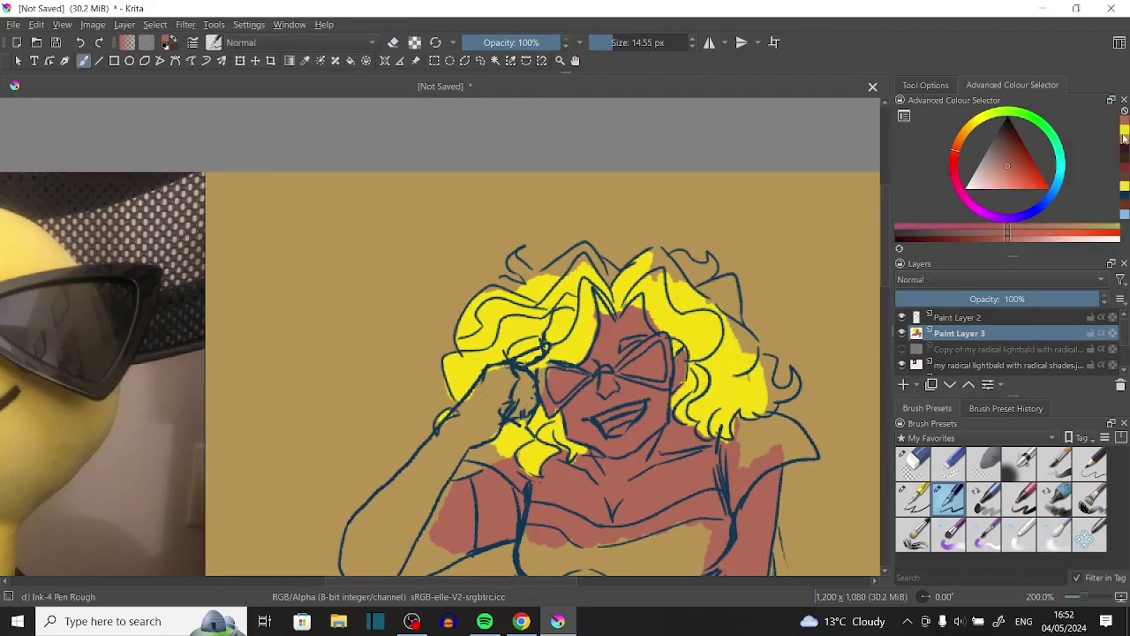
click(1124, 131)
mouse_move(486, 287)
mouse_down()
mouse_move(616, 281)
mouse_move(655, 254)
mouse_move(689, 264)
mouse_move(729, 288)
mouse_move(795, 397)
mouse_up()
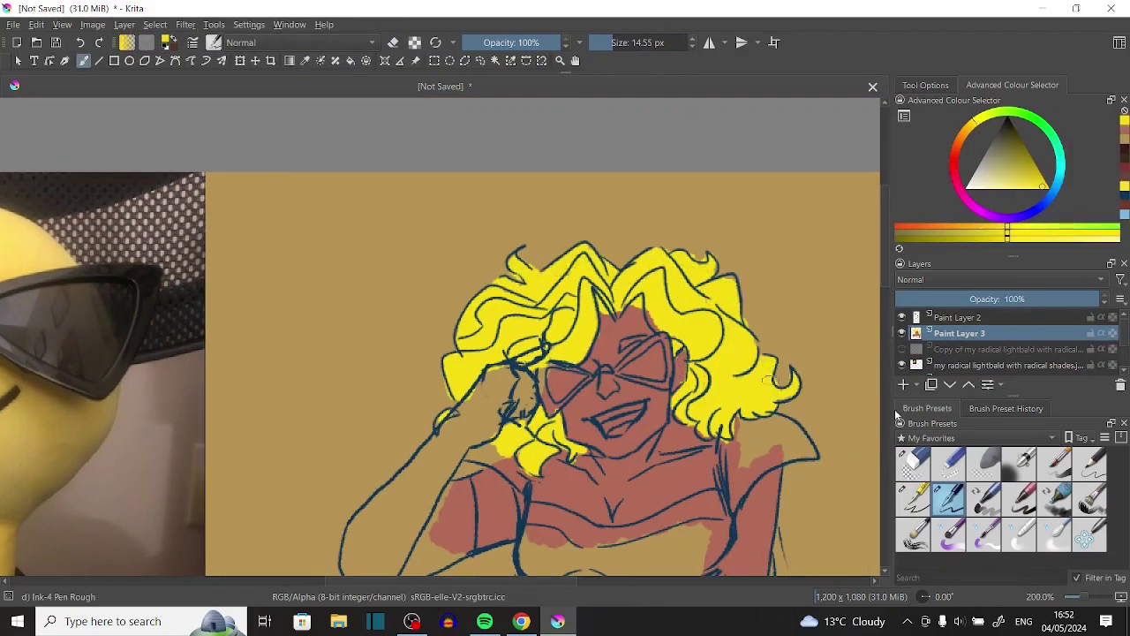
Erase the yellow overspill along the hair's edge and paint the sunglasses with dark frames and brown lenses.
click(913, 461)
drag(732, 269, 746, 317)
scroll(694, 254, down, 3)
click(949, 495)
click(1124, 119)
mouse_move(667, 205)
mouse_down()
mouse_move(640, 231)
mouse_move(543, 237)
mouse_move(563, 246)
mouse_move(658, 232)
mouse_up()
scroll(565, 335, down, 1)
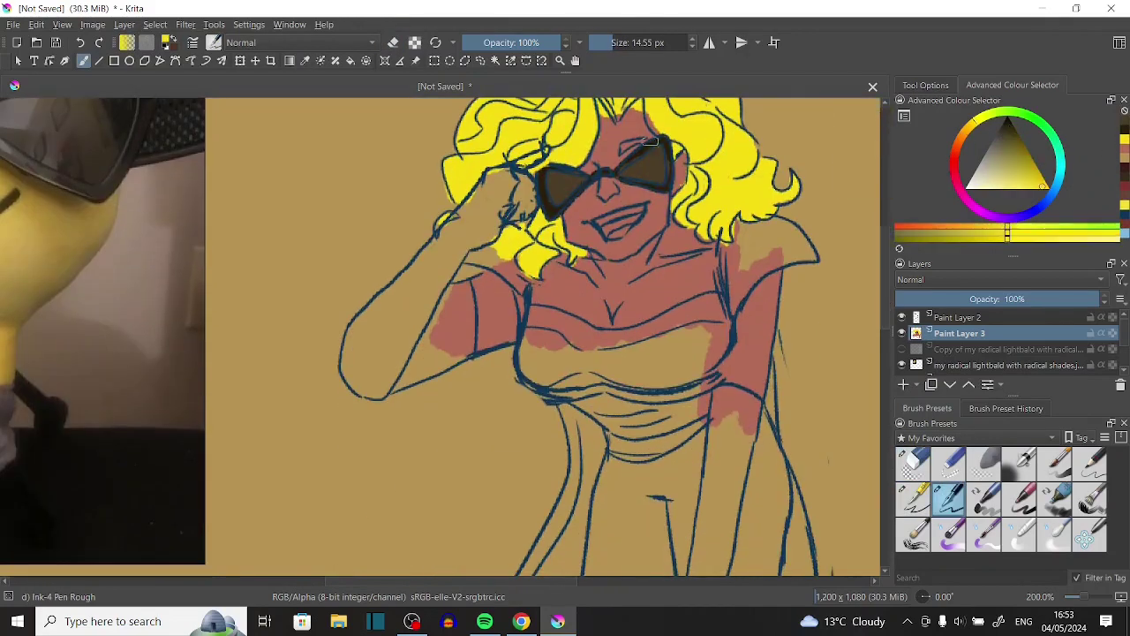
Paint the raised sleeve, the coat's shoulders and its long front panel below the raised arm dark brown.
mouse_move(468, 253)
mouse_down()
mouse_move(394, 295)
mouse_move(490, 234)
mouse_move(410, 310)
mouse_move(381, 373)
mouse_move(426, 293)
mouse_move(449, 334)
mouse_up()
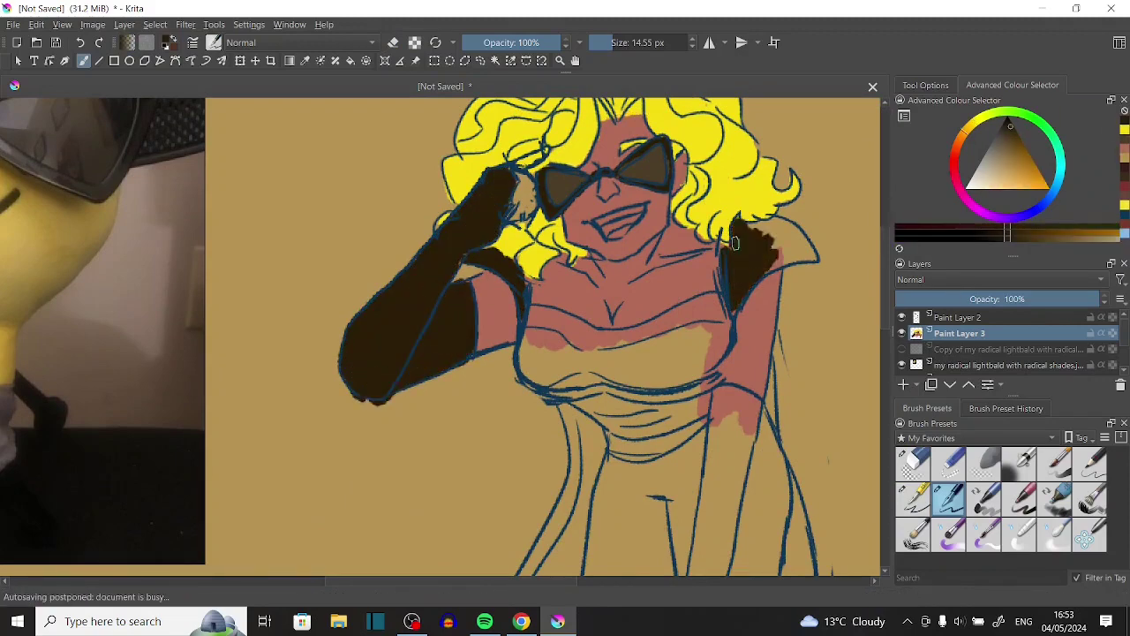
scroll(563, 353, down, 3)
mouse_move(576, 212)
mouse_down()
mouse_move(597, 232)
mouse_move(564, 460)
mouse_move(556, 432)
mouse_up()
drag(566, 380, 578, 256)
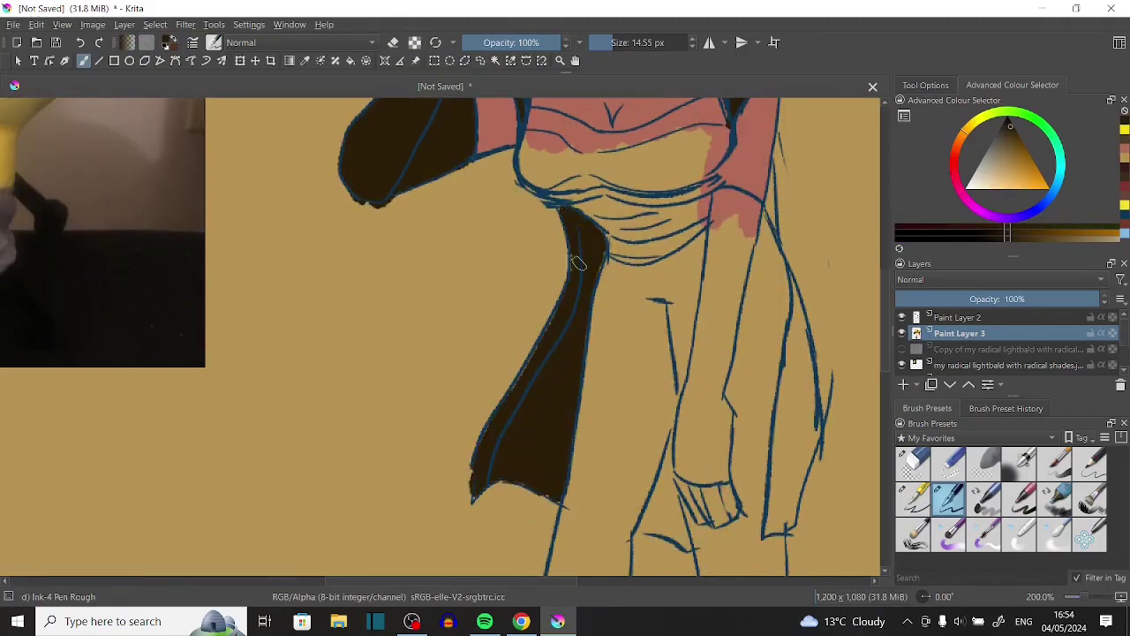
Fill the coat panel behind the lowered arm and the lowered sleeve with dark brown.
drag(794, 336, 799, 529)
drag(808, 397, 808, 485)
scroll(771, 306, up, 2)
scroll(771, 306, down, 6)
scroll(724, 354, up, 5)
mouse_move(741, 283)
mouse_down()
mouse_move(698, 495)
mouse_move(691, 441)
mouse_move(698, 378)
mouse_move(693, 476)
mouse_move(733, 486)
mouse_up()
scroll(706, 379, down, 2)
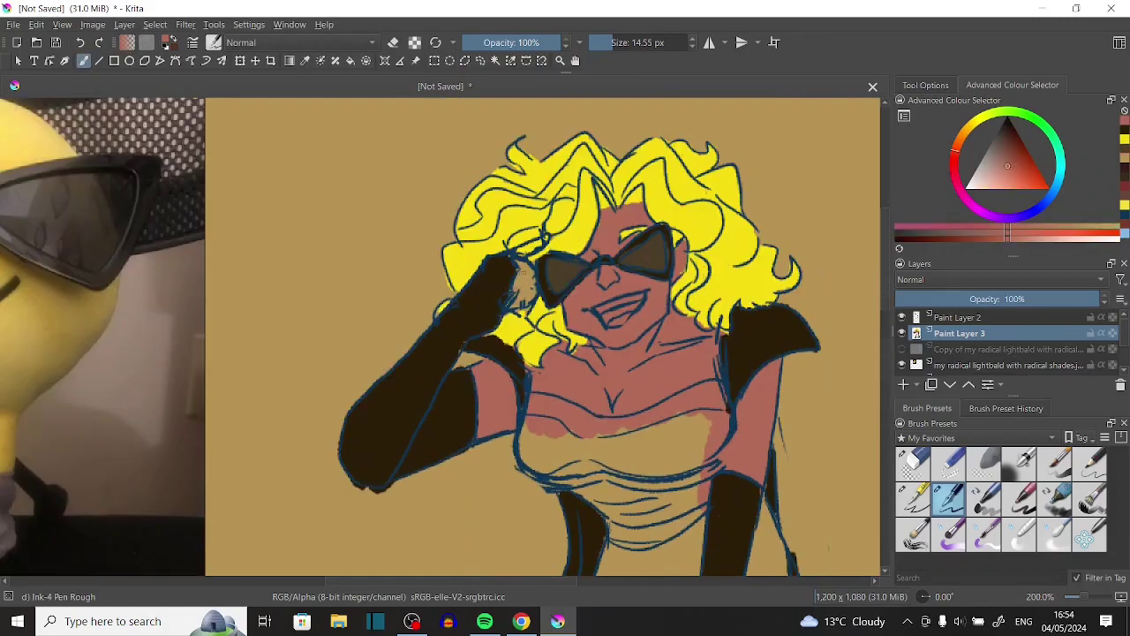
Colour the open mouth with pale teeth and a red tongue, and fill the strapless top with grey.
scroll(698, 380, up, 5)
scroll(698, 380, down, 2)
click(986, 156)
scroll(543, 335, down, 2)
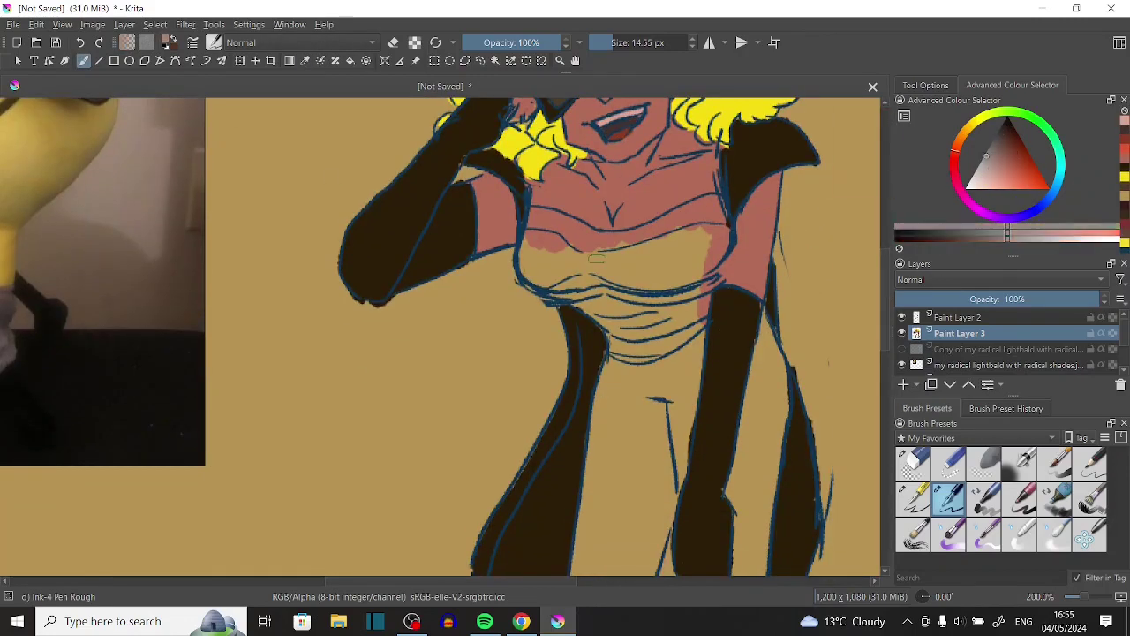
mouse_move(525, 216)
mouse_down()
mouse_move(583, 295)
mouse_move(706, 212)
mouse_up()
drag(601, 234, 689, 300)
Try painting both shoes and part of a trouser leg dark reddish brown.
key(minus)
key(minus)
key(minus)
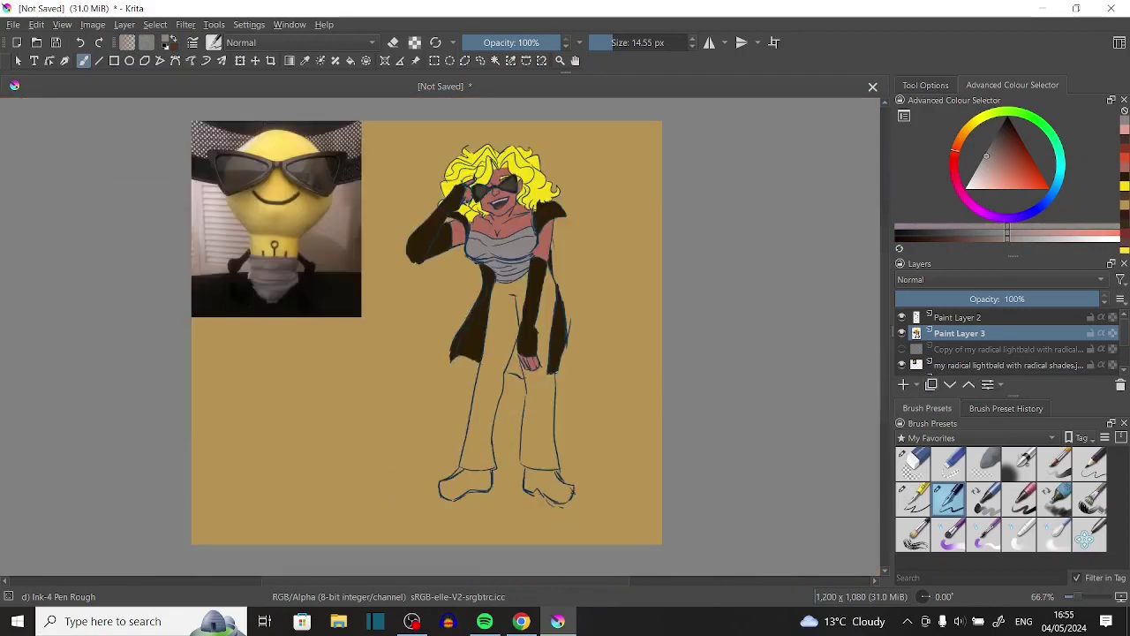
ctrl+click(508, 250)
drag(446, 484, 455, 482)
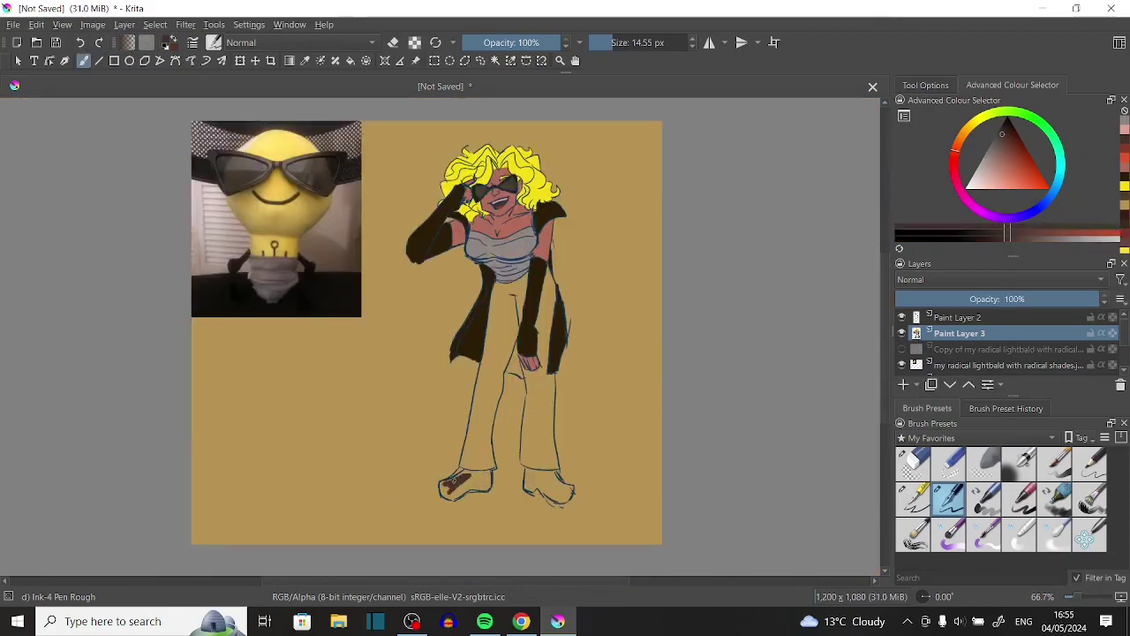
mouse_move(528, 477)
mouse_down()
mouse_move(565, 490)
mouse_move(543, 482)
mouse_up()
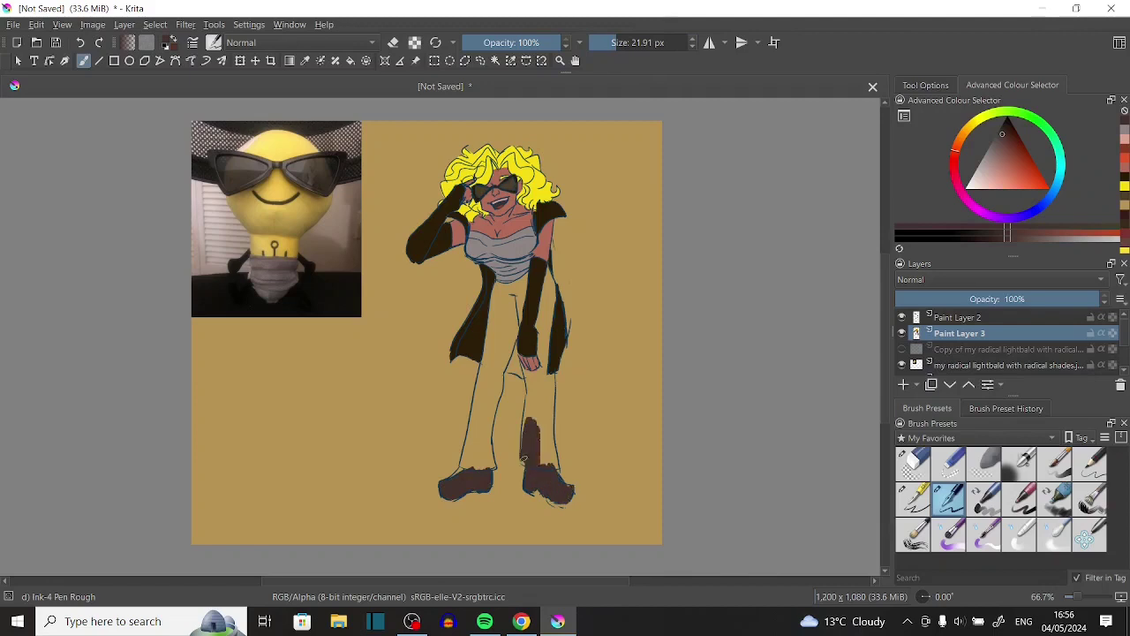
Erase the reddish brown paint from the shoes and trouser leg with an enlarged Eraser Circle brush.
click(913, 468)
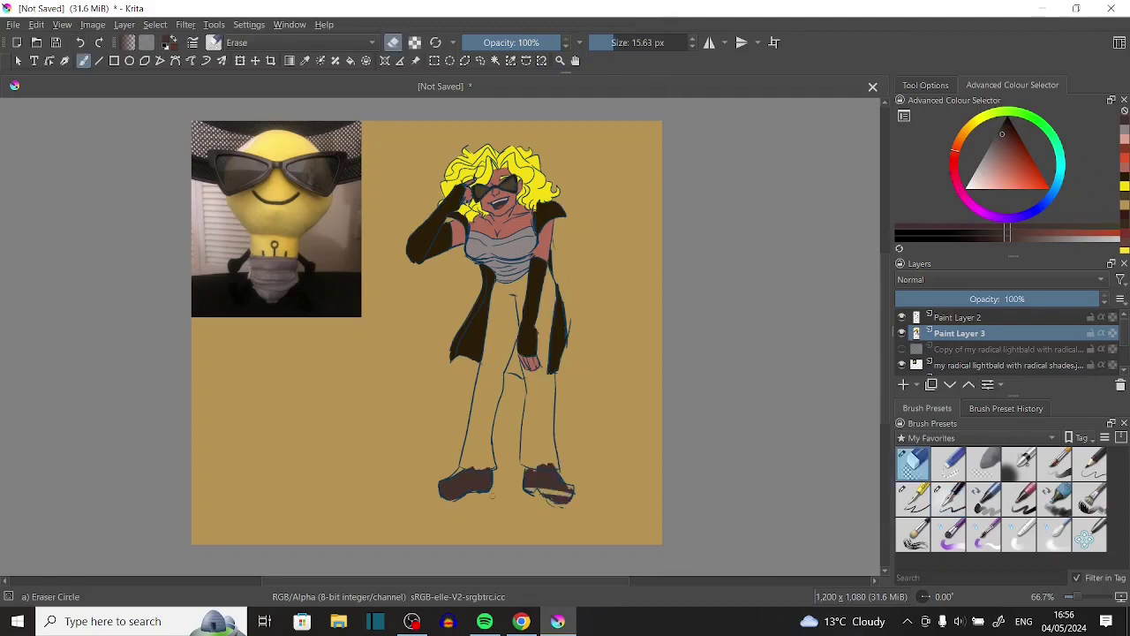
drag(638, 42, 662, 42)
drag(477, 494, 495, 512)
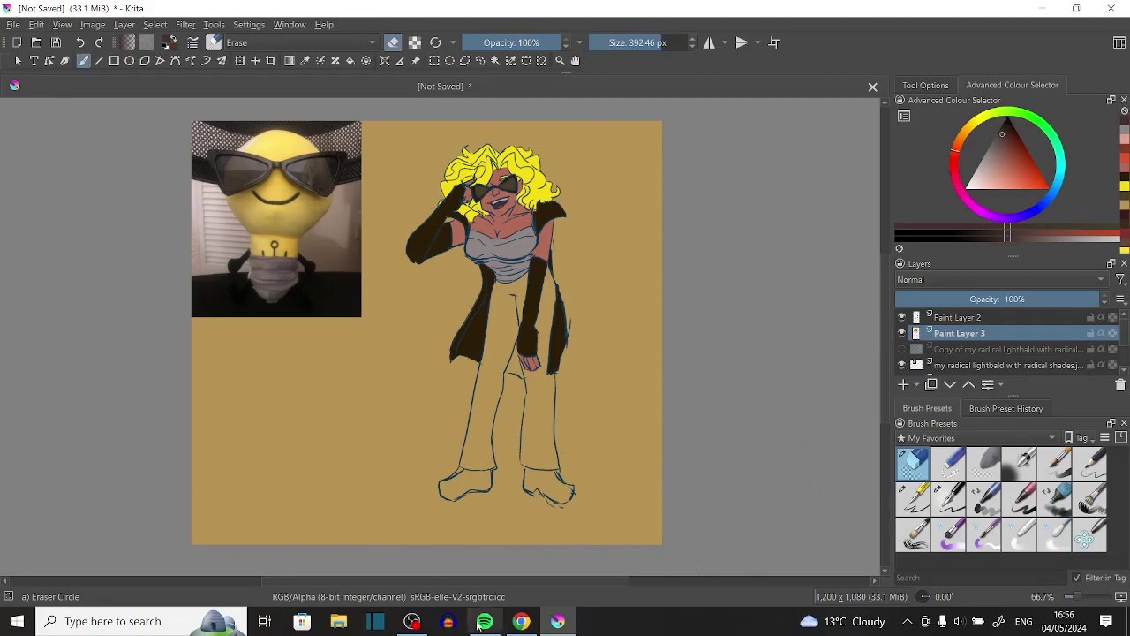
mouse_move(412, 624)
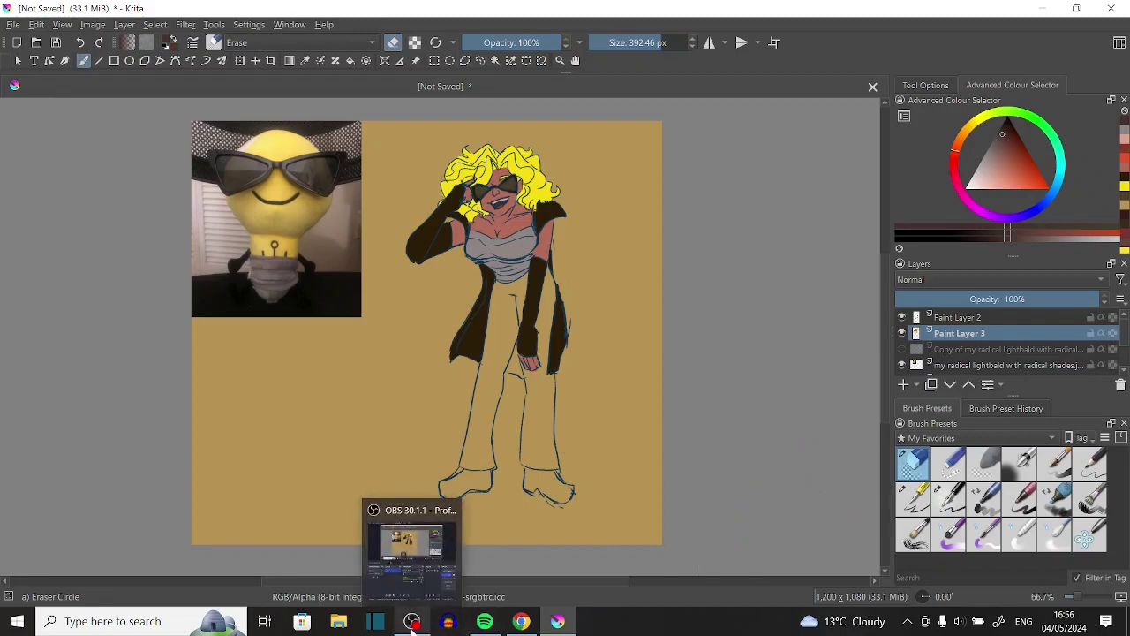
click(412, 624)
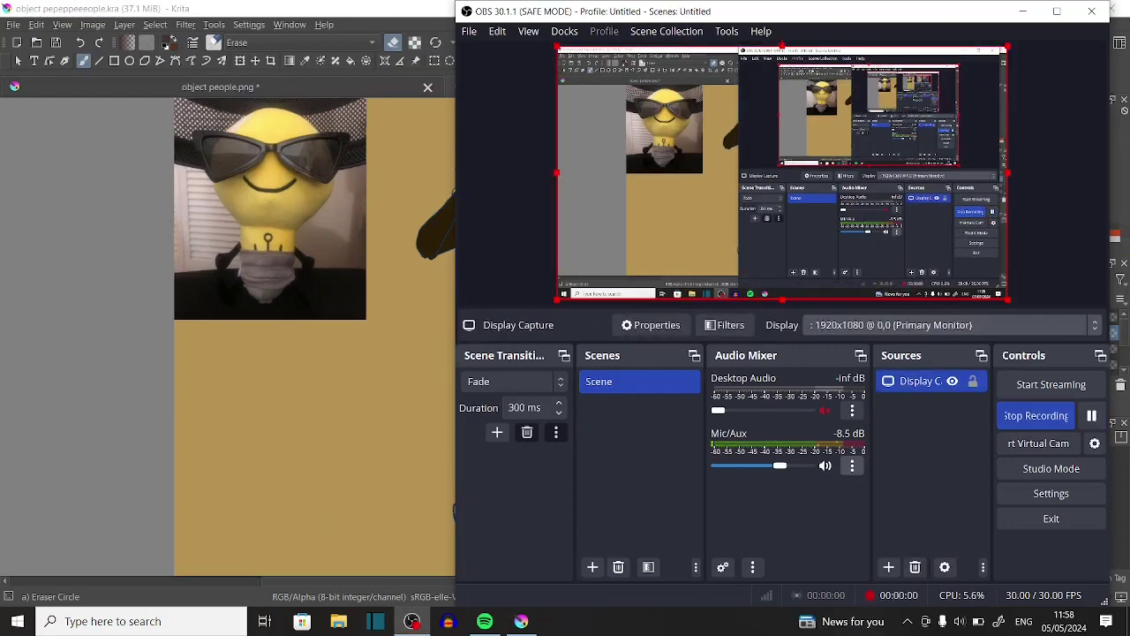
click(58, 421)
mouse_move(472, 584)
mouse_down()
mouse_move(420, 583)
mouse_move(433, 581)
mouse_up()
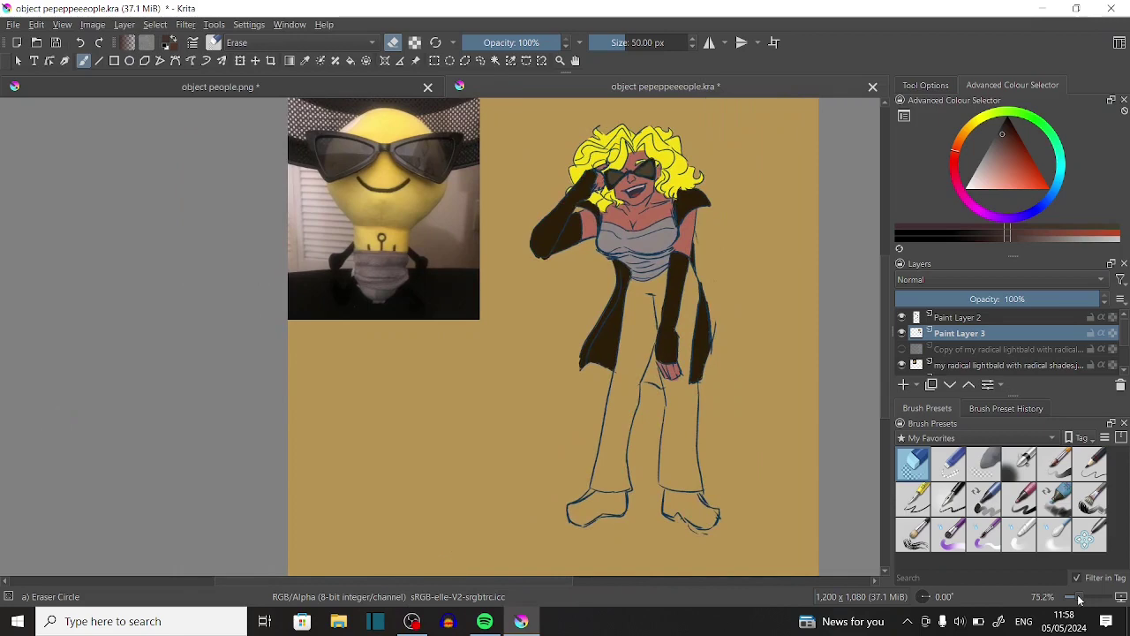
drag(1079, 600, 1093, 600)
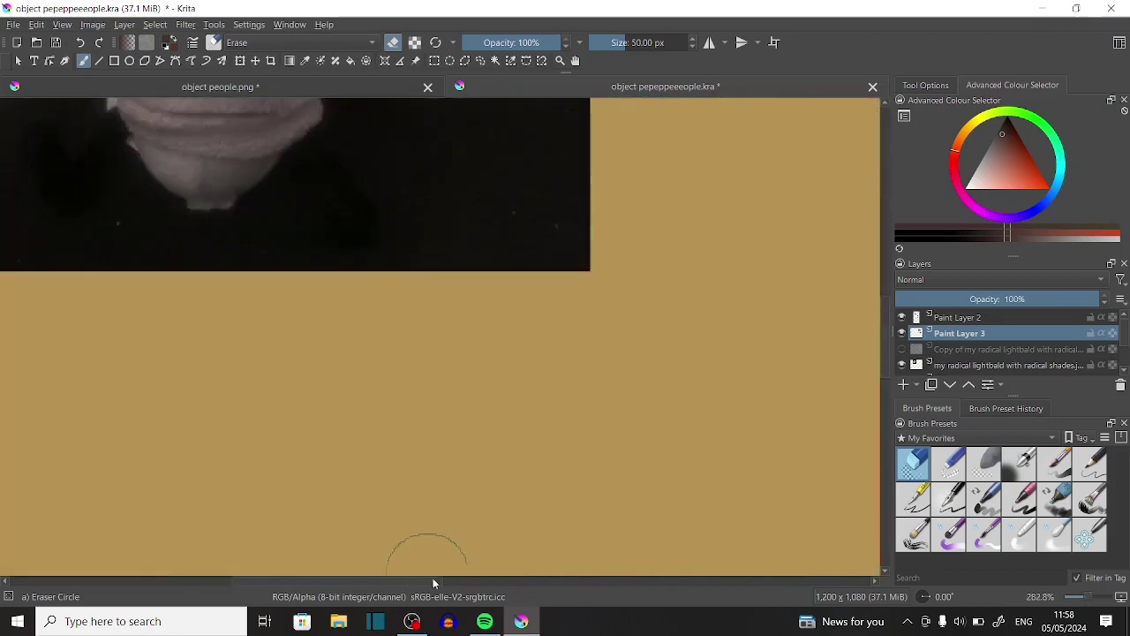
drag(432, 583, 501, 580)
scroll(882, 341, up, 5)
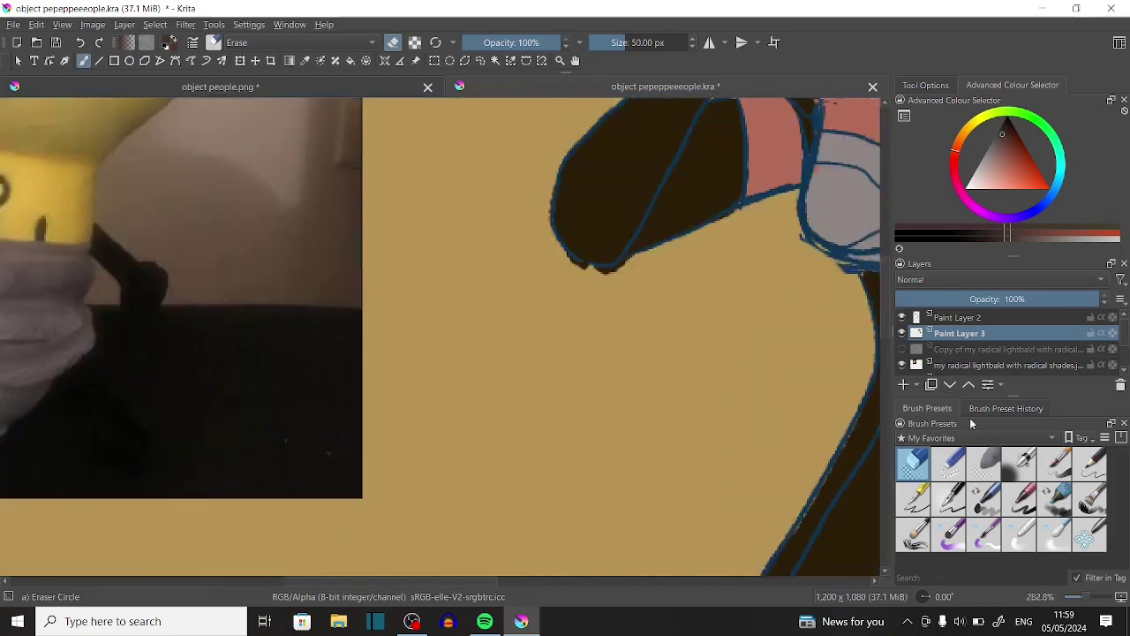
drag(1097, 596, 1086, 597)
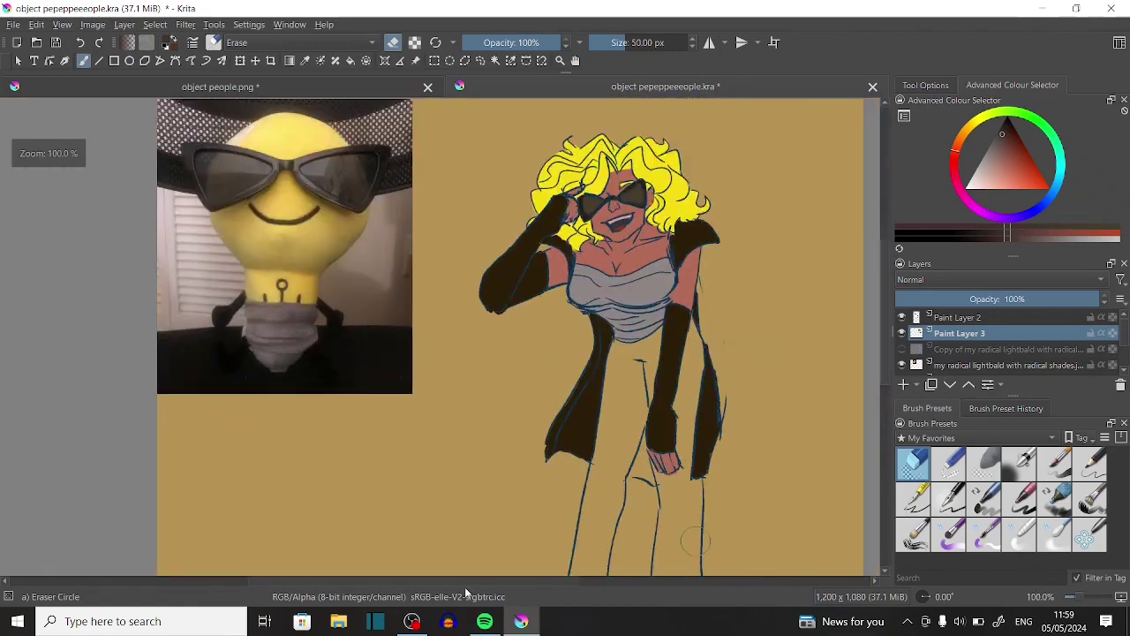
drag(460, 579, 501, 579)
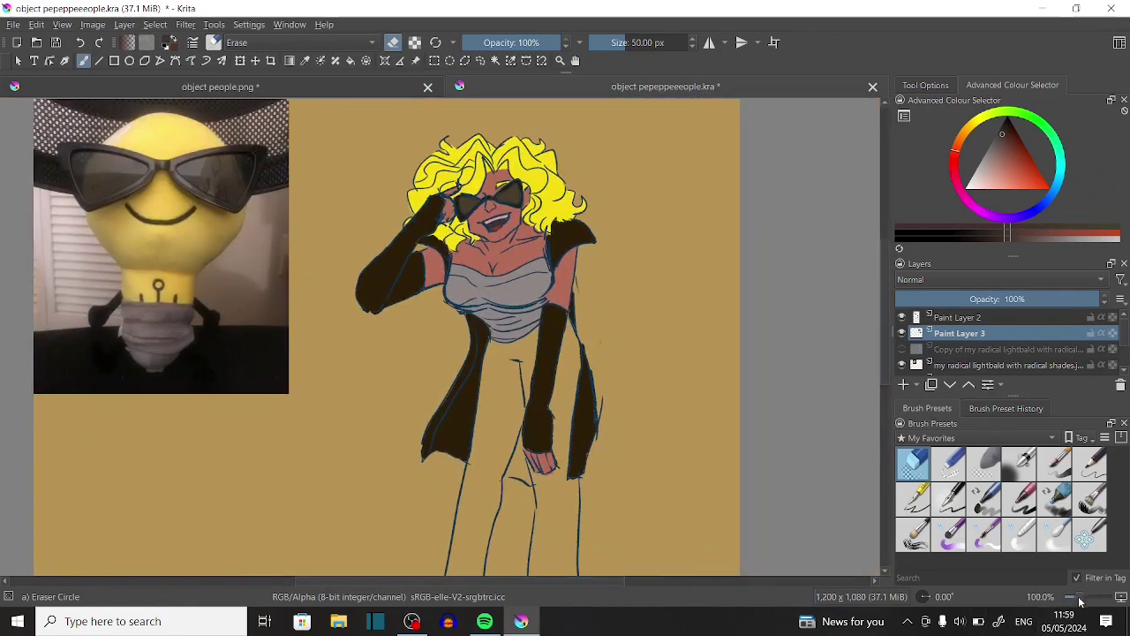
drag(1084, 598, 1091, 598)
scroll(878, 304, up, 1)
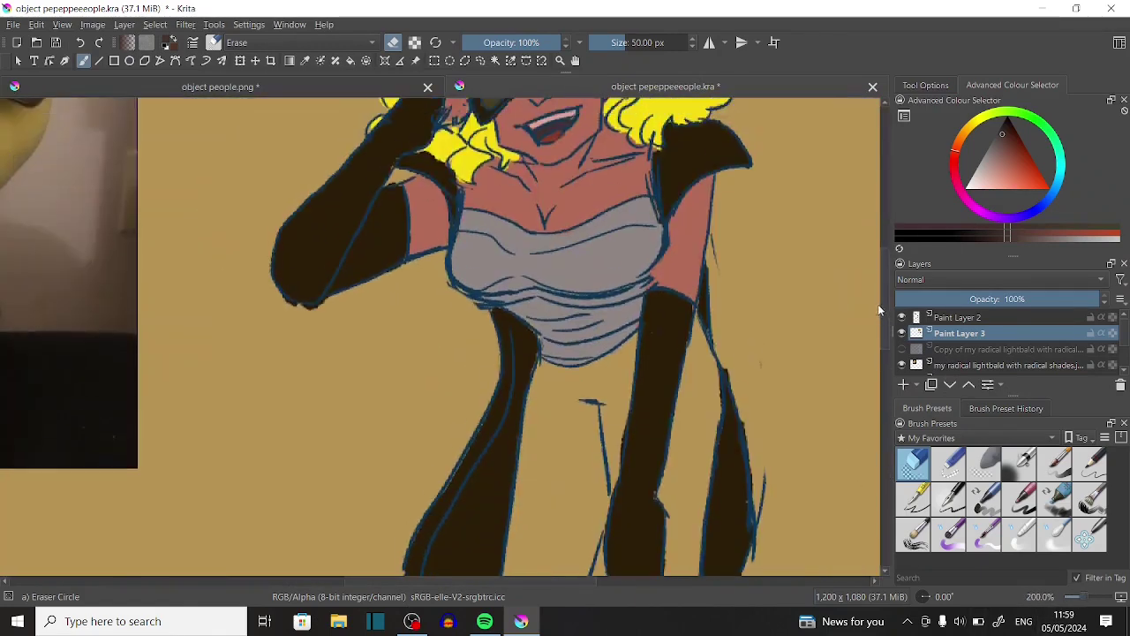
scroll(877, 304, up, 1)
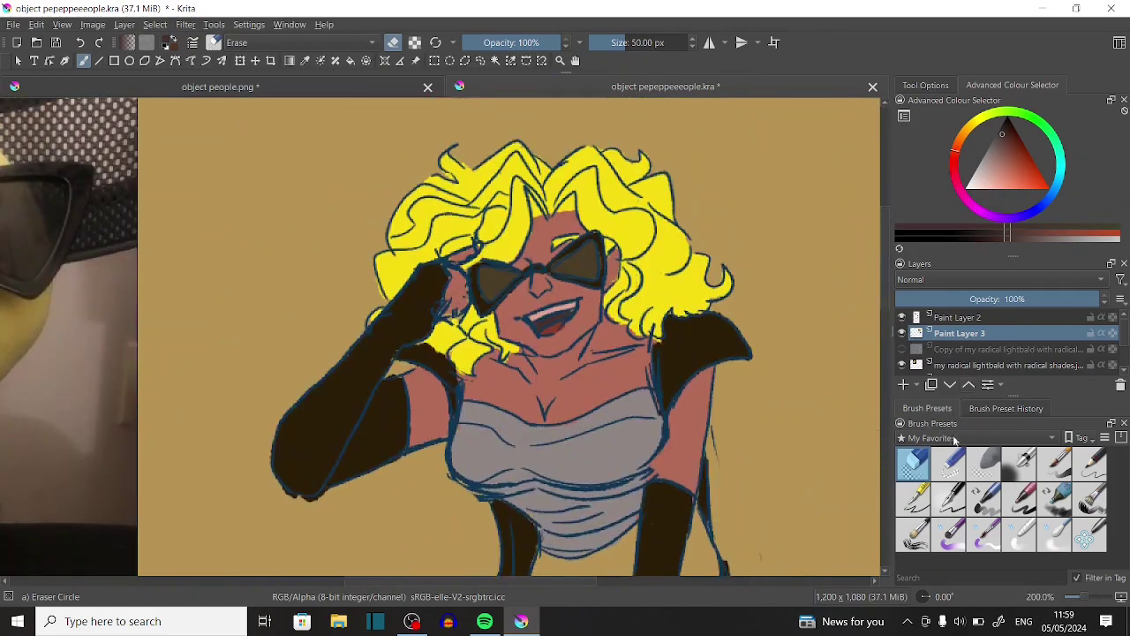
Check the colours without the line art, select Paint Layer 2 and sample the dark blue line colour from the raised sleeve.
click(902, 316)
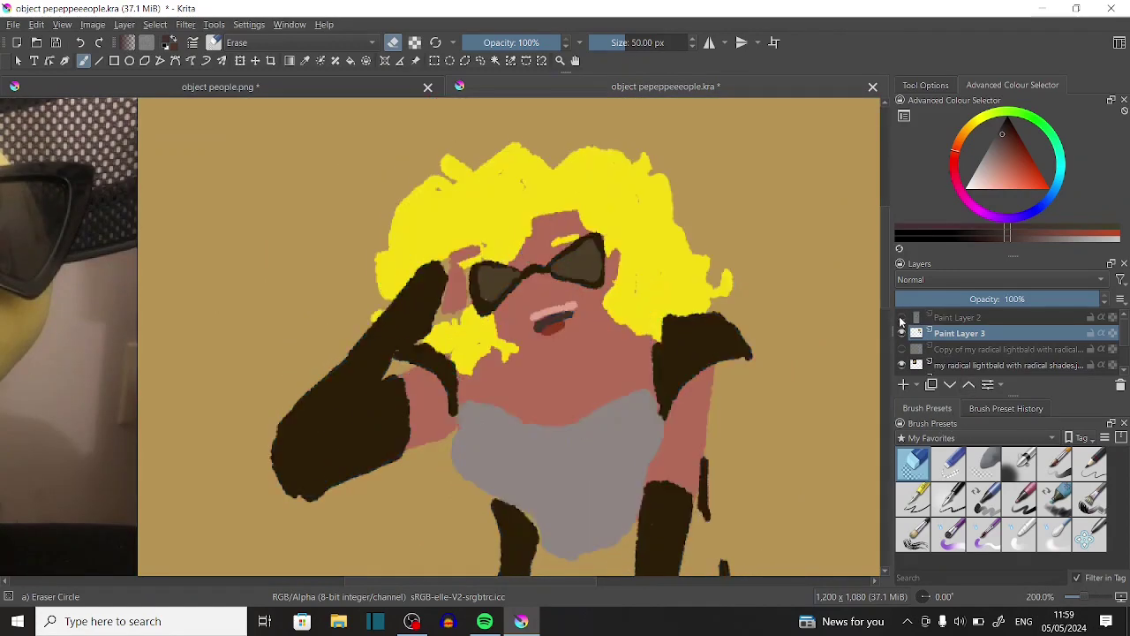
click(902, 316)
click(950, 319)
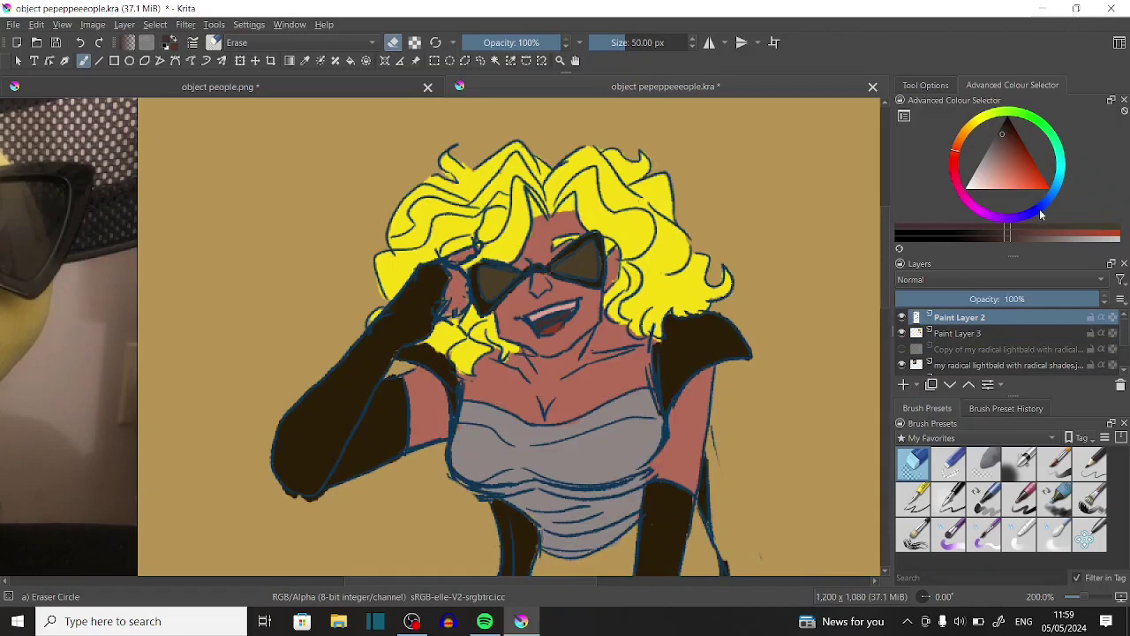
drag(1041, 214, 1038, 216)
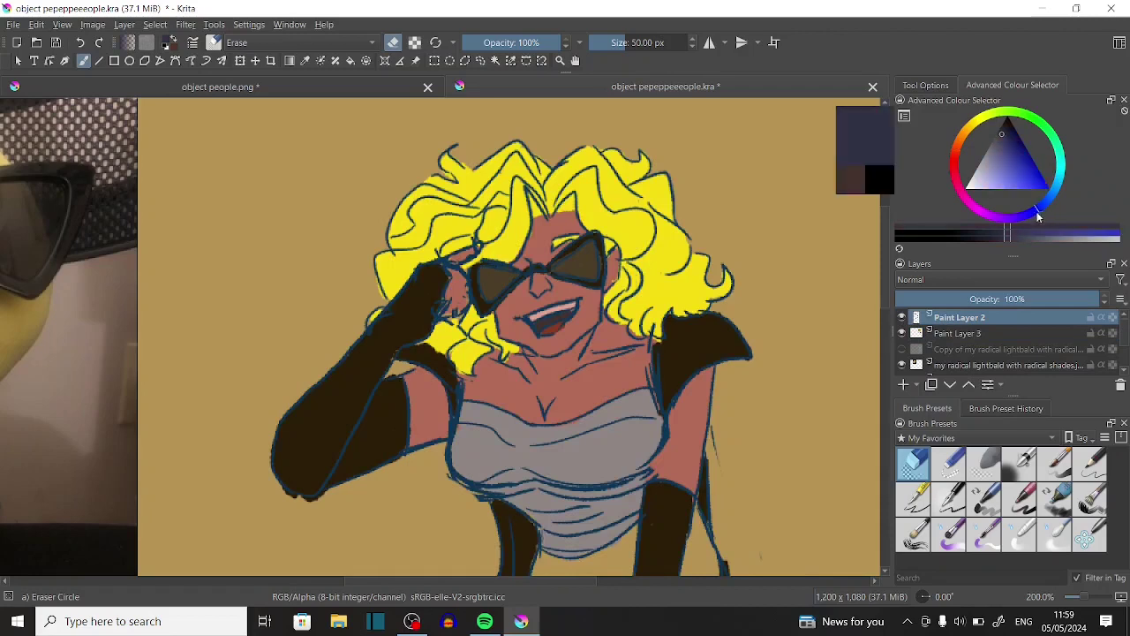
click(307, 60)
click(371, 406)
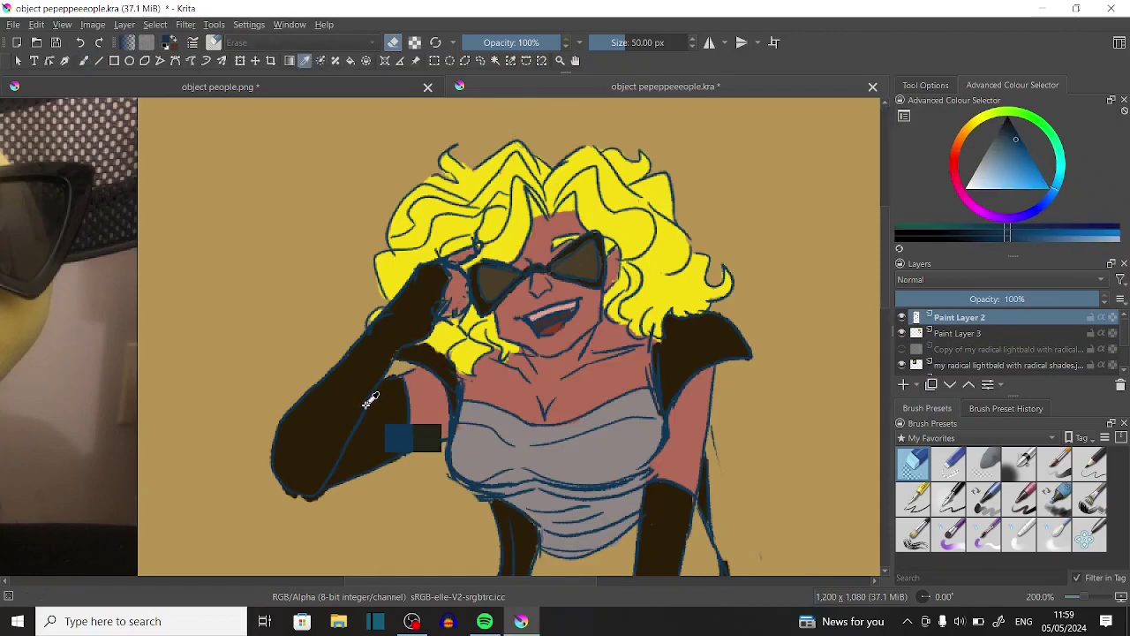
click(84, 60)
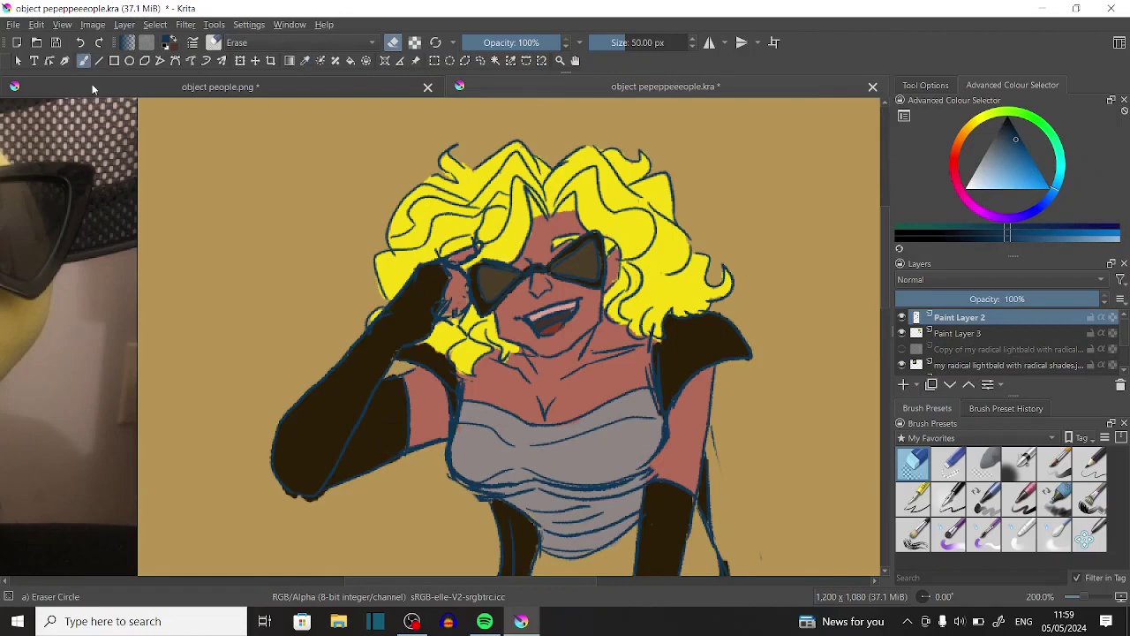
Refine the sunglasses' outline on Paint Layer 2 using Ink-4 Pen Rough at 7 px, an 8.30 px eraser and Ink-3 Gpen at 5 px.
click(605, 43)
click(950, 498)
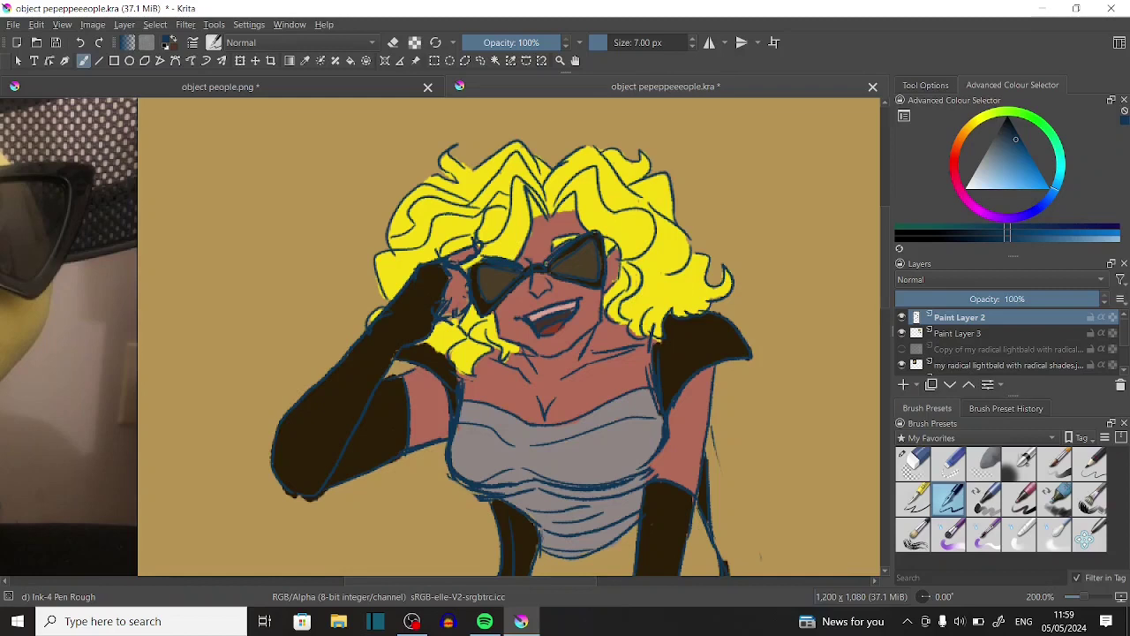
click(909, 460)
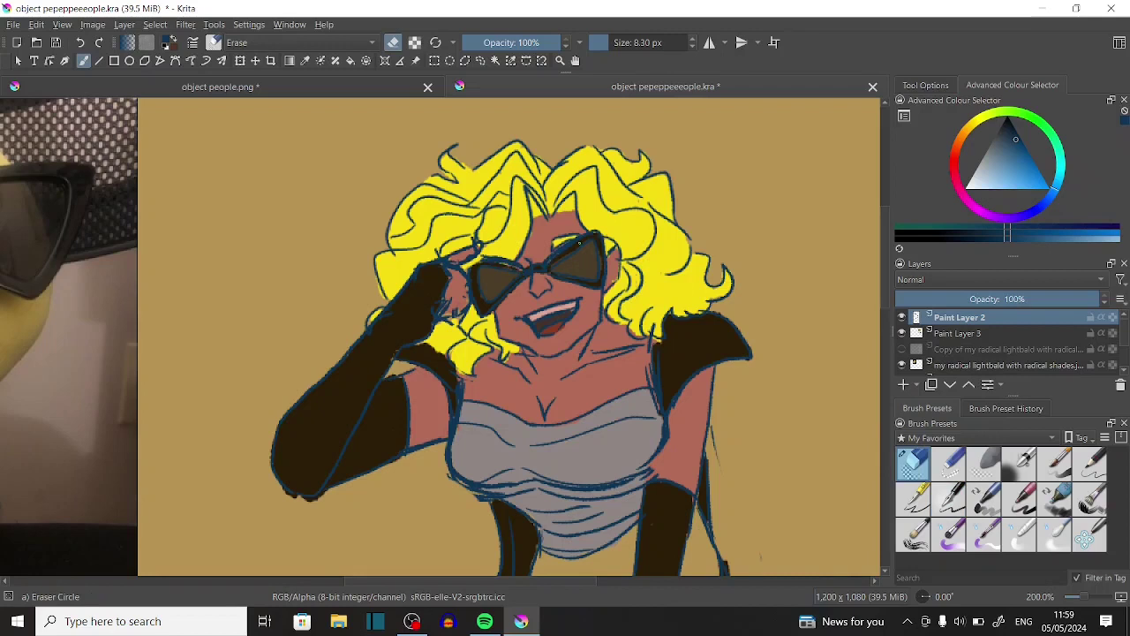
click(947, 497)
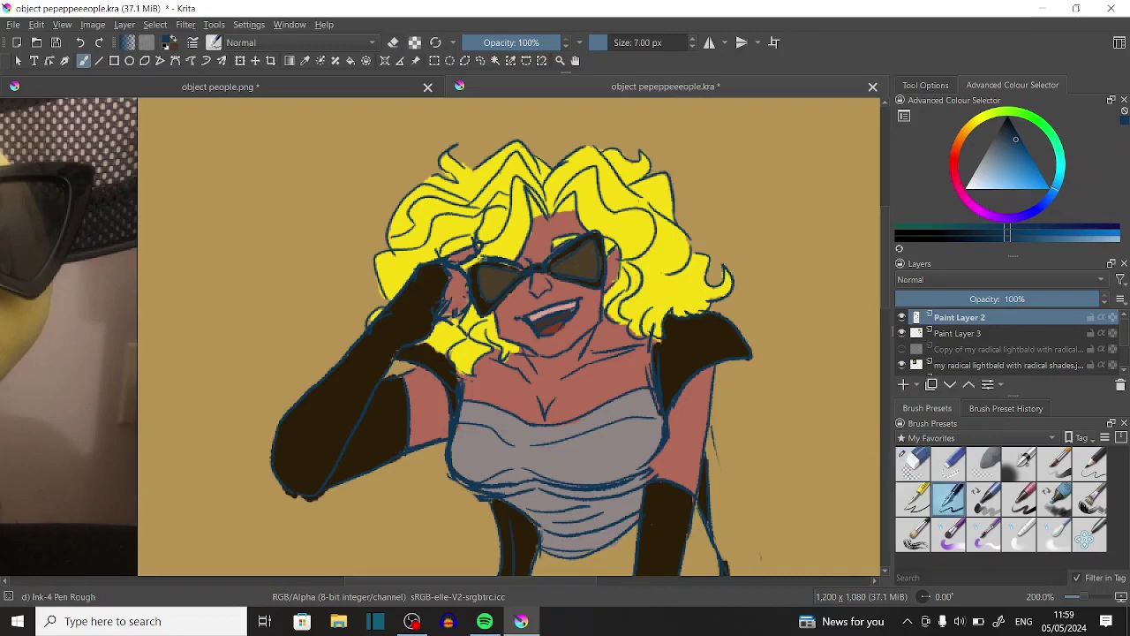
click(914, 494)
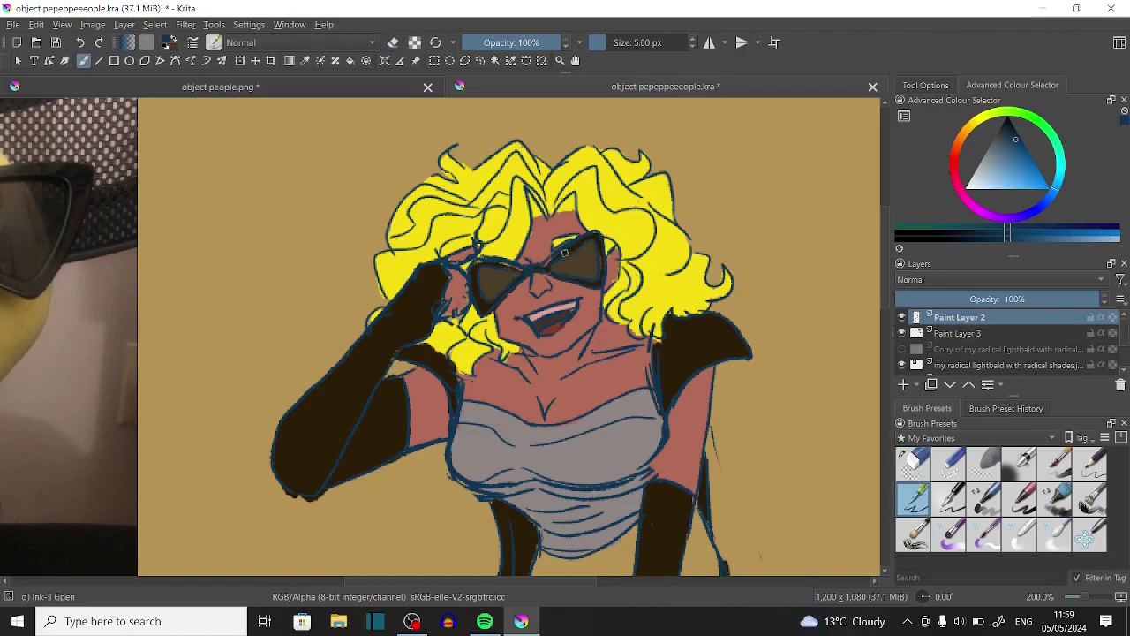
Paint both shoes dark brown on Paint Layer 3 with a 7.59 px Ink-3 Gpen brush.
click(946, 336)
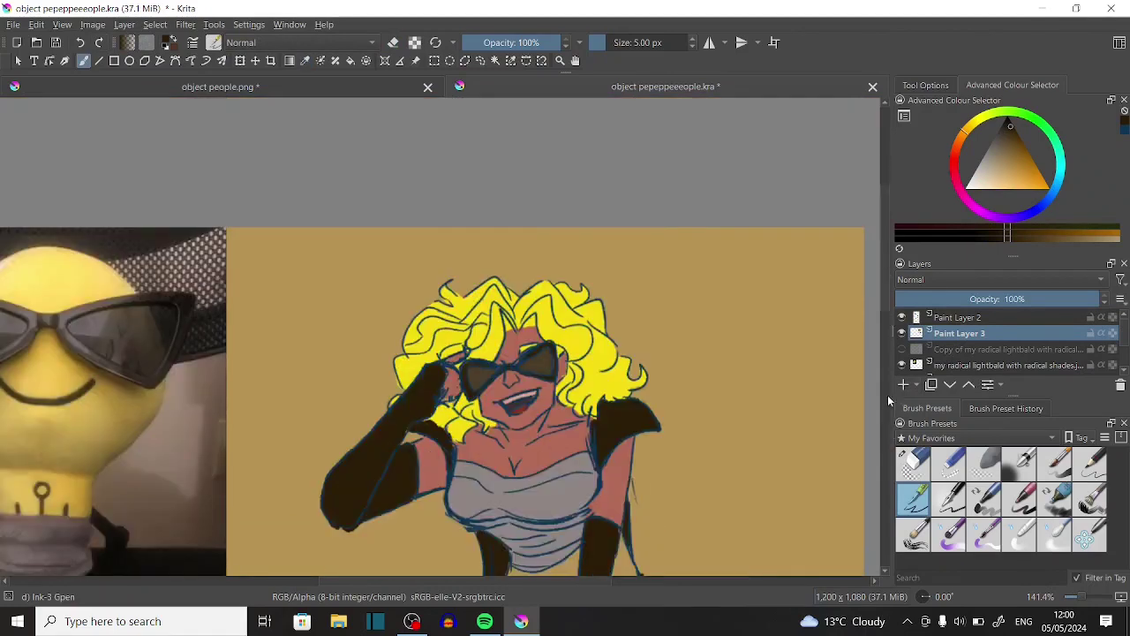
mouse_move(418, 456)
mouse_down()
mouse_move(437, 439)
mouse_move(416, 477)
mouse_up()
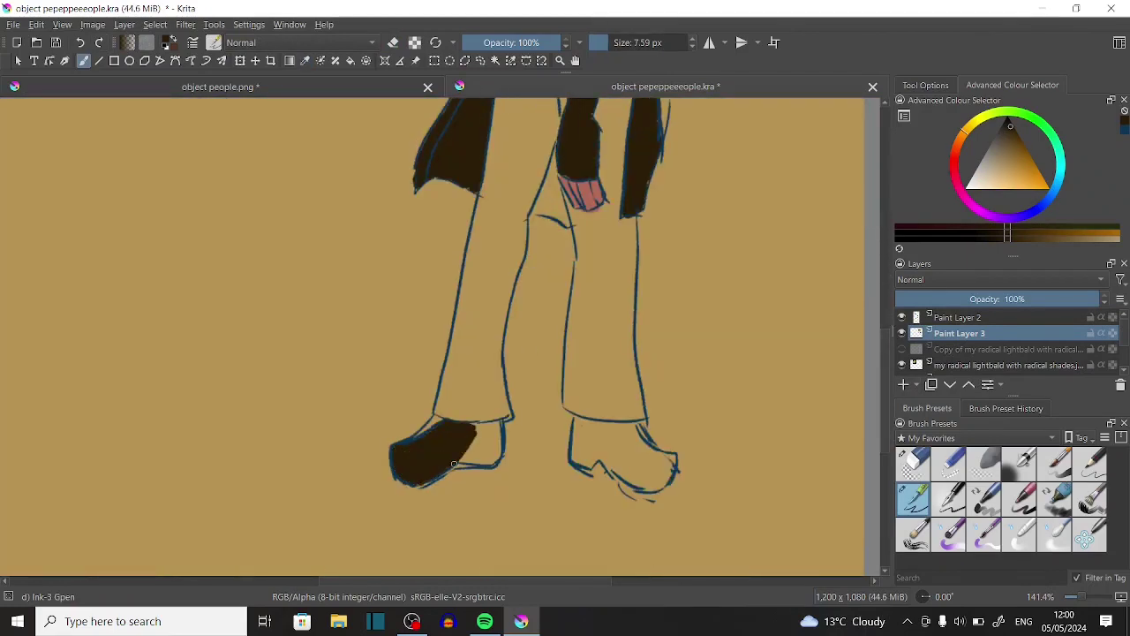
mouse_move(602, 453)
mouse_down()
mouse_move(646, 463)
mouse_move(621, 441)
mouse_up()
Fill the section of coat visible between the legs beside the lowered hand with dark brown.
scroll(706, 371, up, 3)
drag(557, 371, 535, 433)
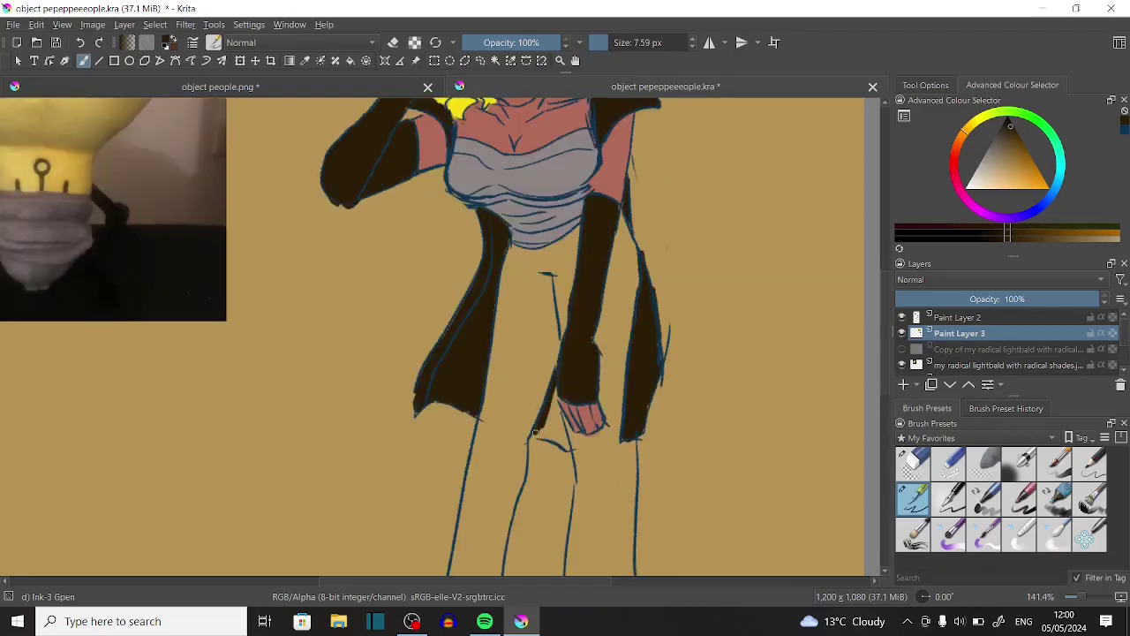
scroll(565, 444, down, 3)
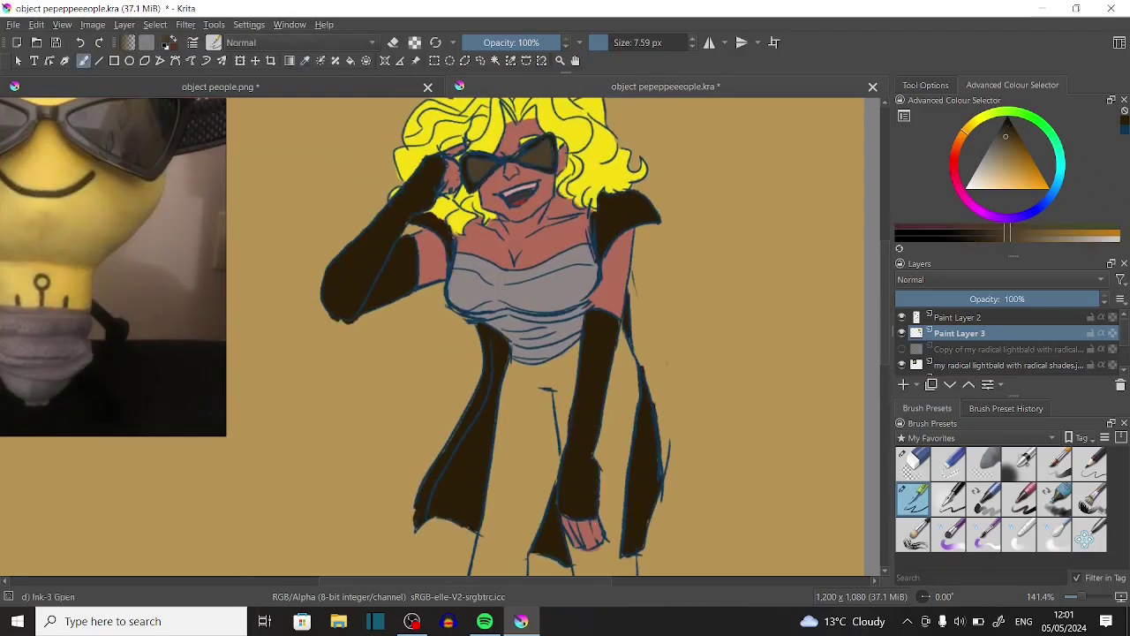
Fill the trousers' hips and thighs around the lowered arm with greyish brown, using Ink-3 Gpen at 13.51 px and 6.92 px.
scroll(609, 513, up, 3)
mouse_move(513, 277)
mouse_down()
mouse_move(558, 281)
mouse_move(538, 353)
mouse_move(508, 300)
mouse_move(521, 433)
mouse_up()
key(bracketright)
key(bracketright)
mouse_move(558, 307)
mouse_down()
mouse_move(493, 388)
mouse_move(541, 433)
mouse_up()
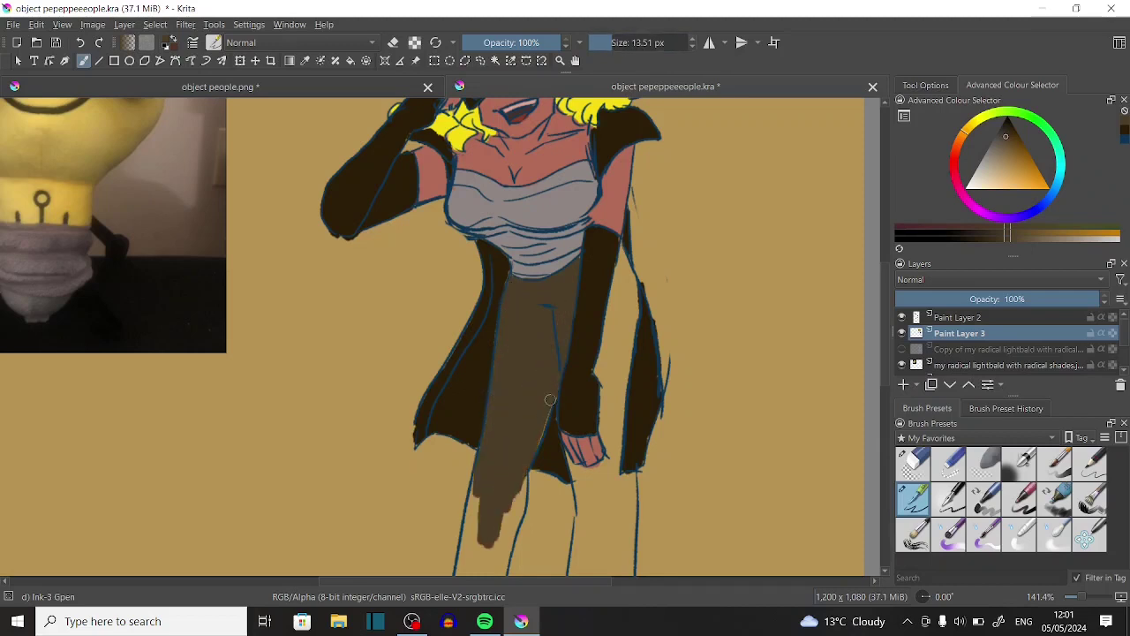
mouse_move(618, 285)
mouse_down()
mouse_move(604, 393)
mouse_move(619, 413)
mouse_move(618, 273)
mouse_up()
key(ctrl+z)
drag(601, 362, 614, 454)
drag(618, 300, 614, 446)
click(613, 45)
drag(624, 244, 630, 377)
Fill both lower trouser legs down to the shoes with the same greyish brown at 11.58 px.
scroll(547, 353, down, 5)
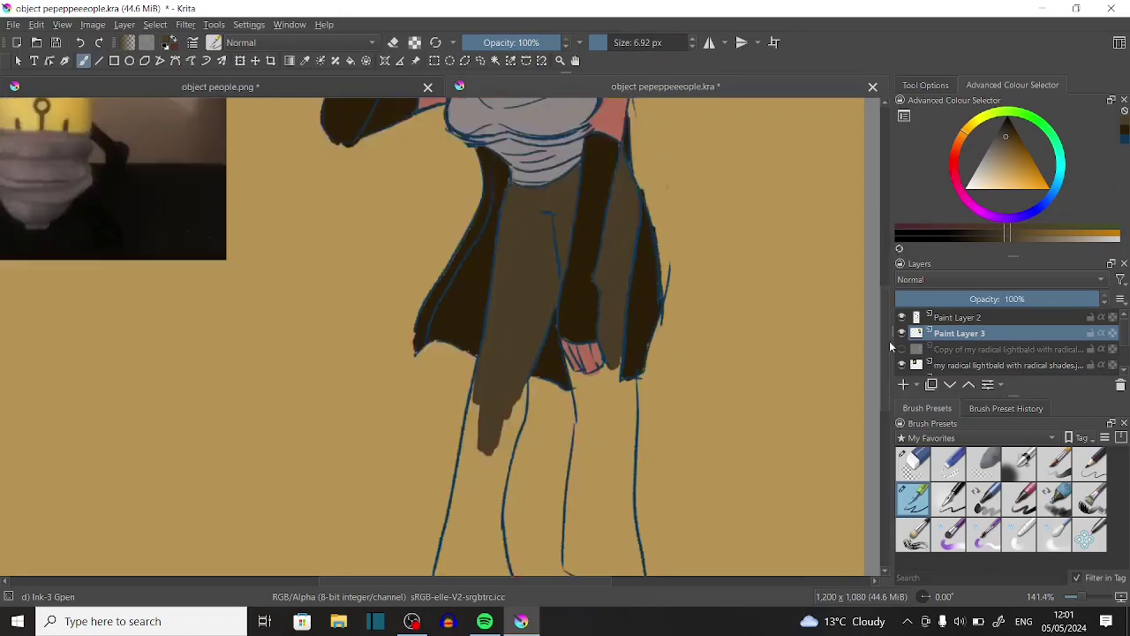
mouse_move(482, 251)
mouse_down()
mouse_move(456, 389)
mouse_move(459, 444)
mouse_move(521, 265)
mouse_up()
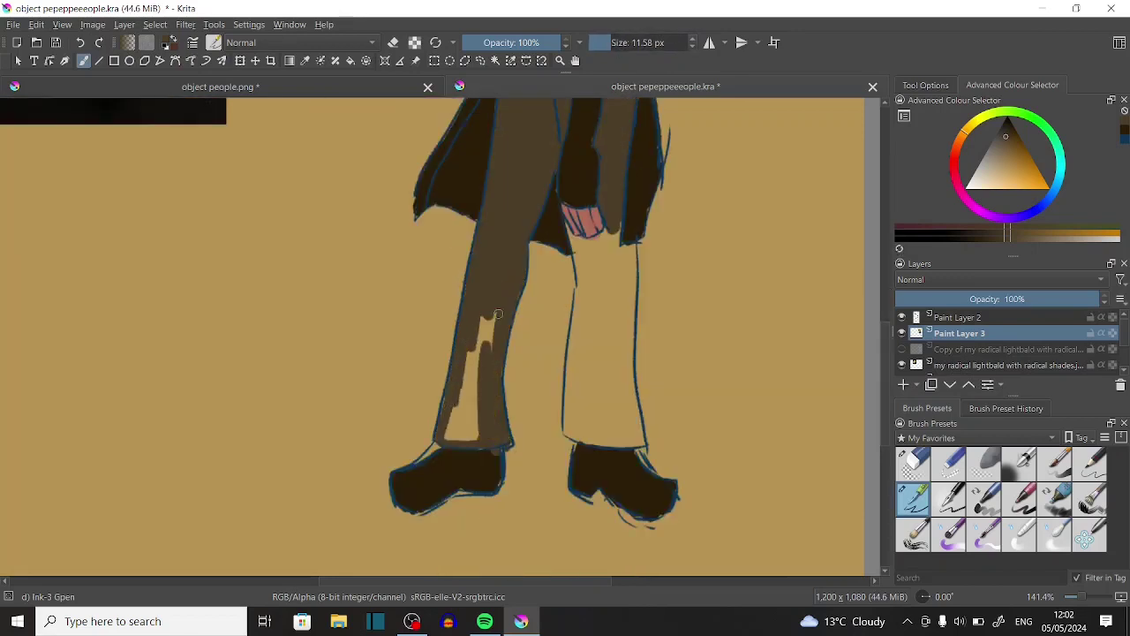
drag(499, 309, 463, 446)
mouse_move(591, 240)
mouse_down()
mouse_move(582, 300)
mouse_move(618, 247)
mouse_move(583, 389)
mouse_move(628, 441)
mouse_move(623, 327)
mouse_move(582, 433)
mouse_up()
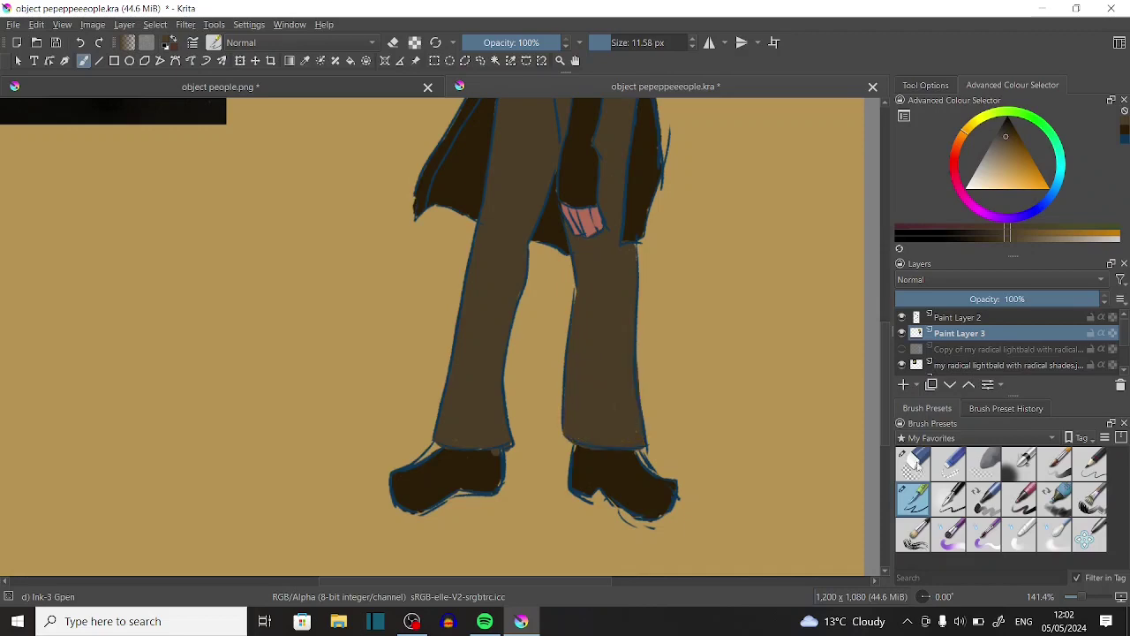
Clean up stray lines by the shoes and recolour Paint Layer 2's transparency-locked line art dark red with Ink-4 Pen Rough at 296.30 px.
key(/)
key(Page_Up)
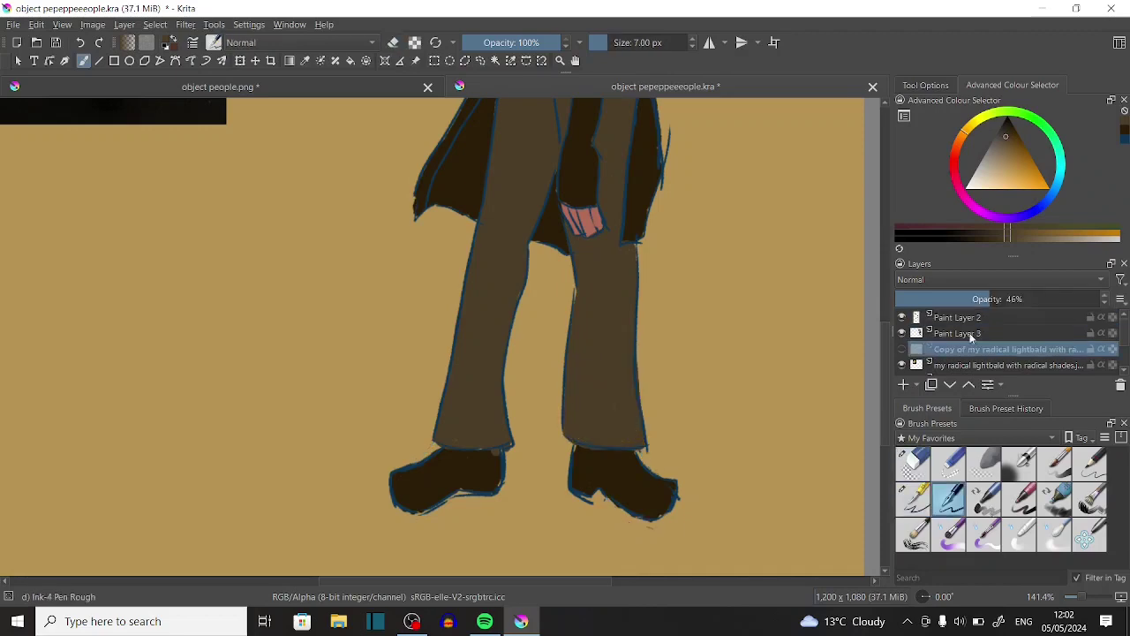
key(/)
key(minus)
key(minus)
click(969, 148)
scroll(477, 348, up, 3)
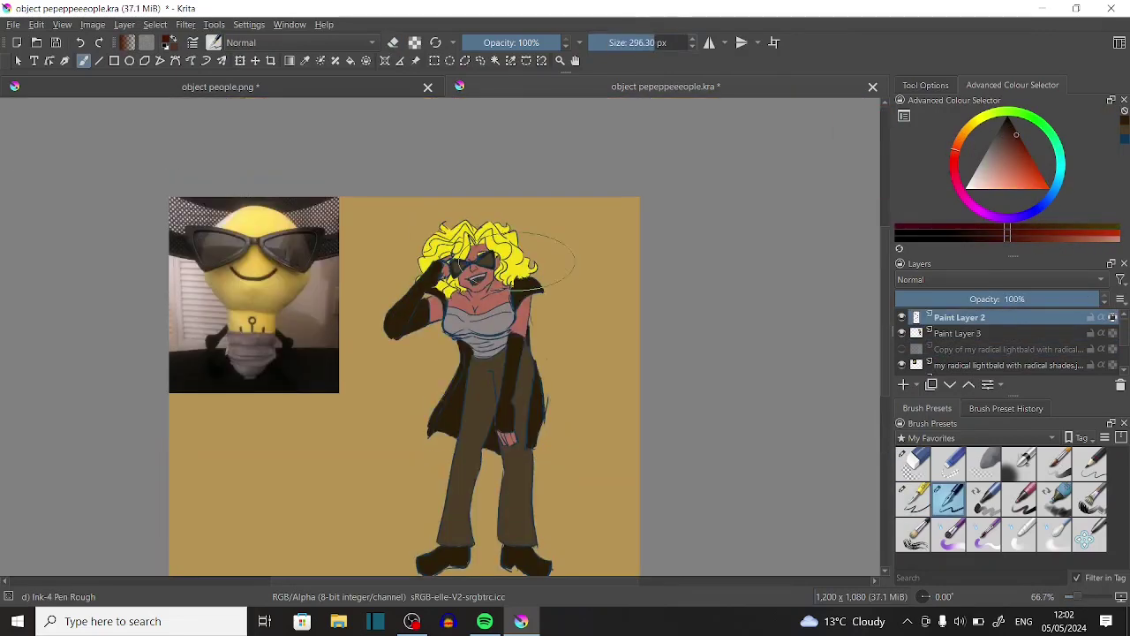
key(plus)
key(plus)
key(plus)
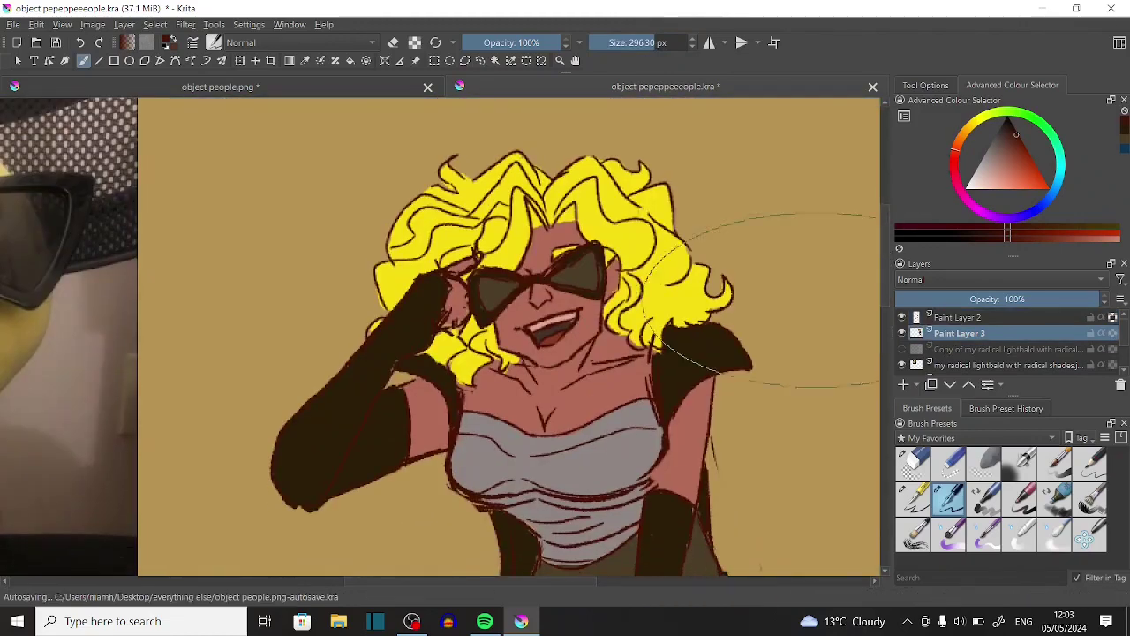
On Paint Layer 3, sample the skin tone, shift it to a warmer brown and paint the chest and chin at 14.55 px.
key(Page_Down)
click(961, 149)
key(p)
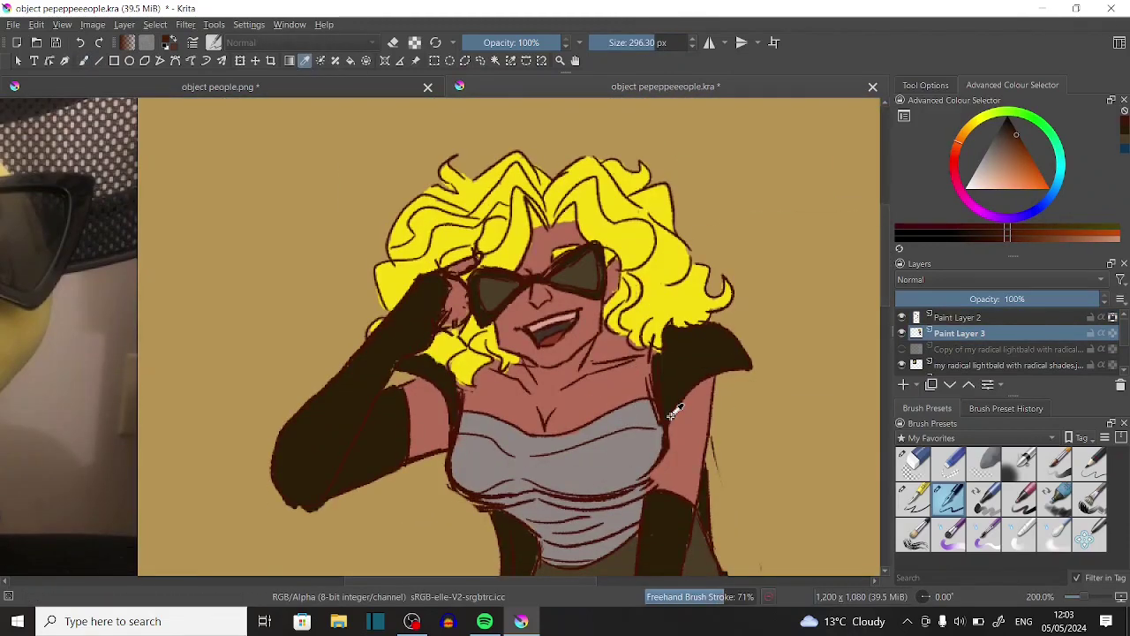
key(b)
ctrl+click(576, 399)
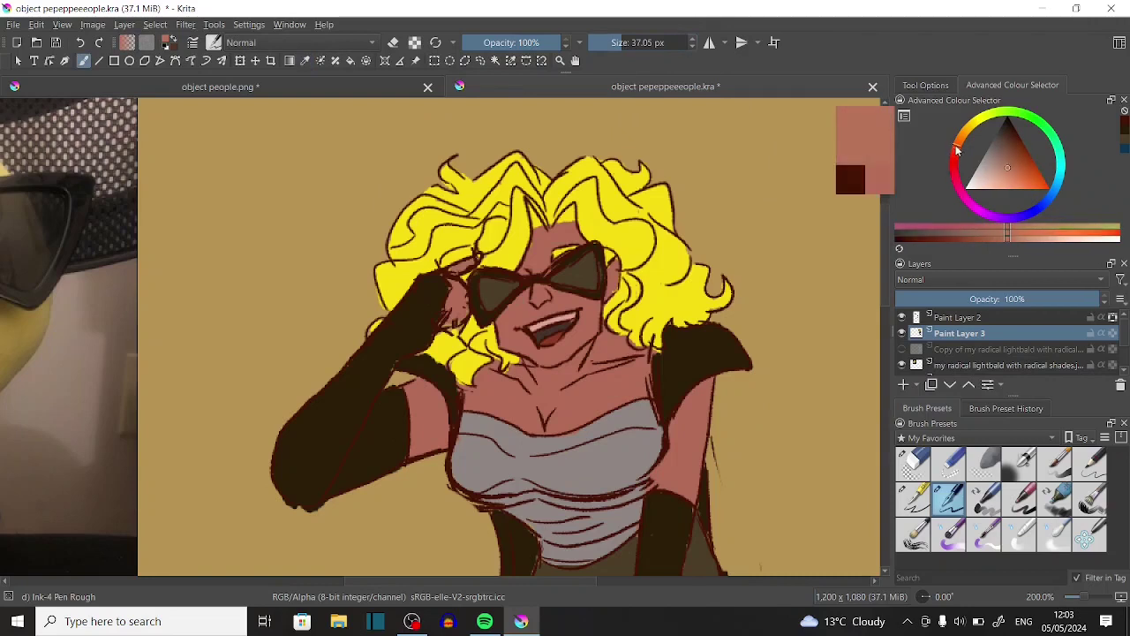
key(bracketleft)
key(bracketleft)
key(bracketleft)
drag(574, 402, 570, 345)
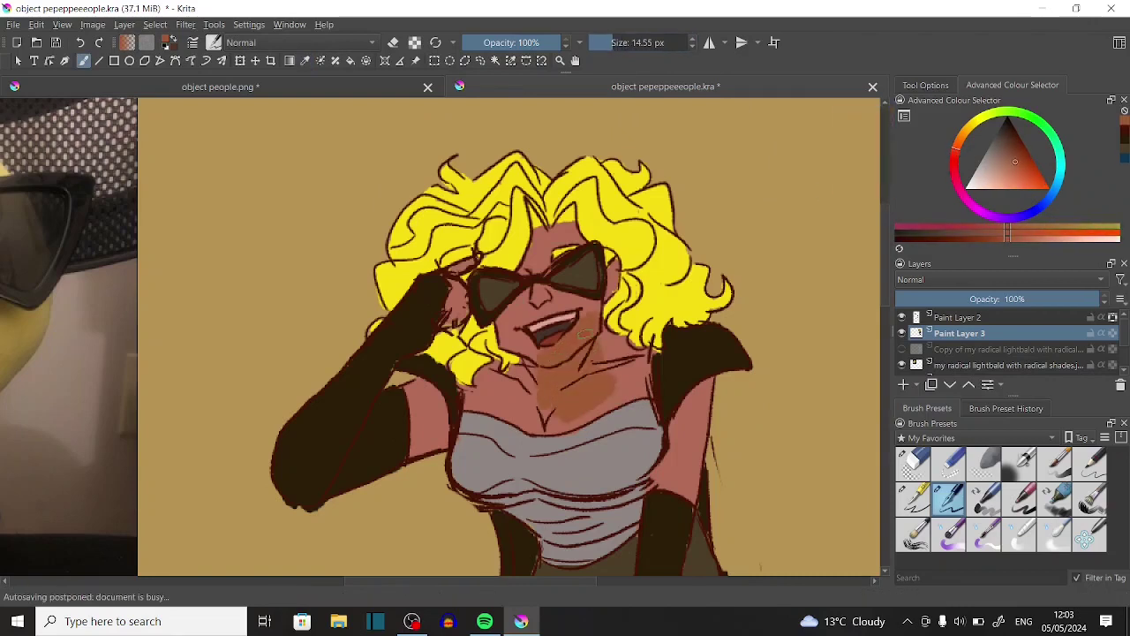
Repaint the rest of the face, chest, arms and hands in reddish brown at 14.55 px and pick a pale pink.
mouse_move(512, 291)
mouse_down()
mouse_move(527, 320)
mouse_move(579, 325)
mouse_up()
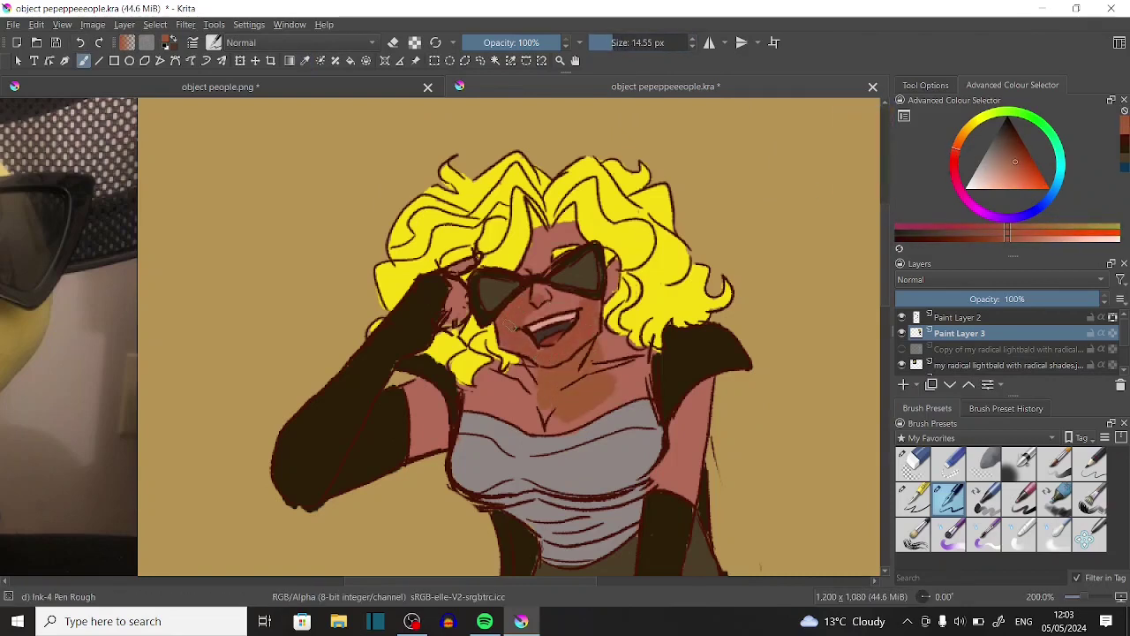
mouse_move(508, 325)
mouse_down()
mouse_move(582, 329)
mouse_move(618, 423)
mouse_move(618, 335)
mouse_up()
drag(614, 292, 544, 253)
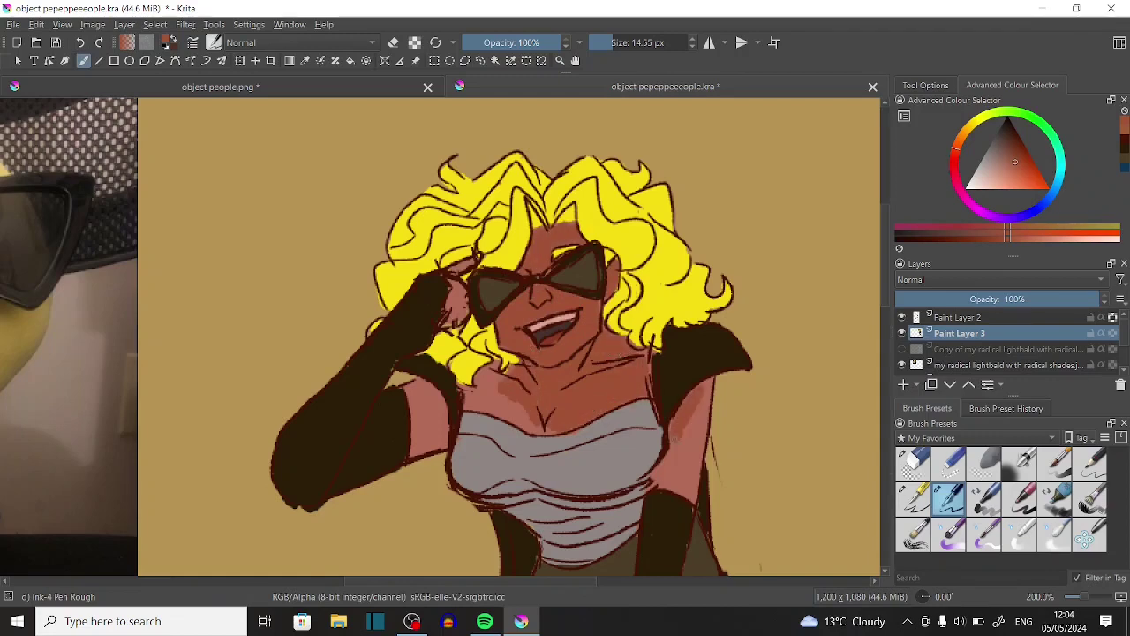
mouse_move(500, 374)
mouse_down()
mouse_move(475, 399)
mouse_move(504, 369)
mouse_up()
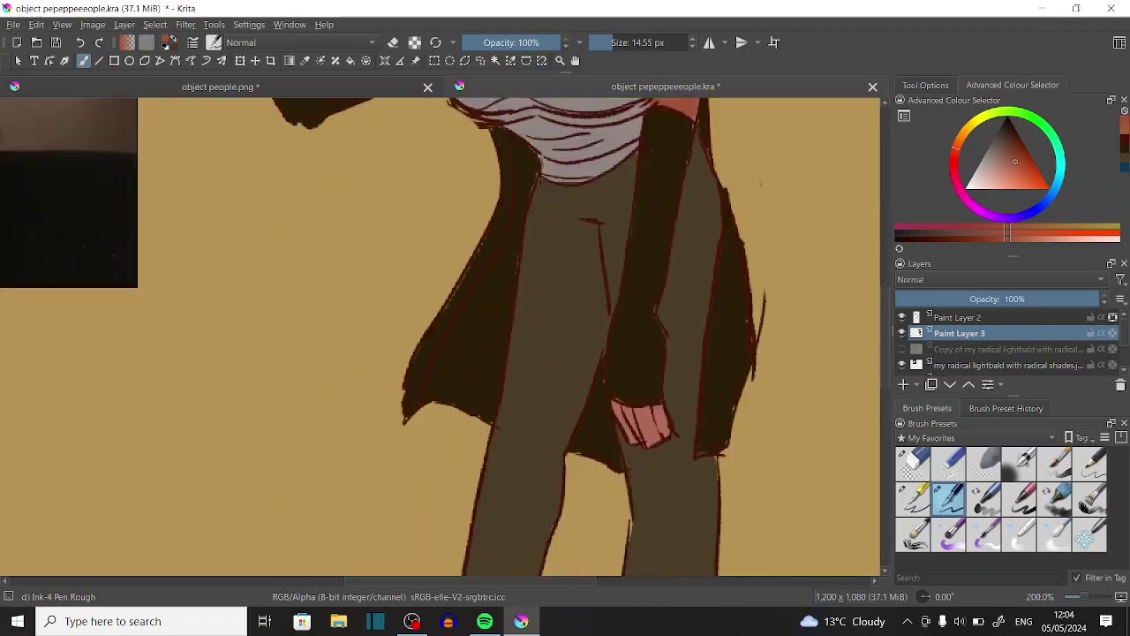
drag(637, 427, 657, 439)
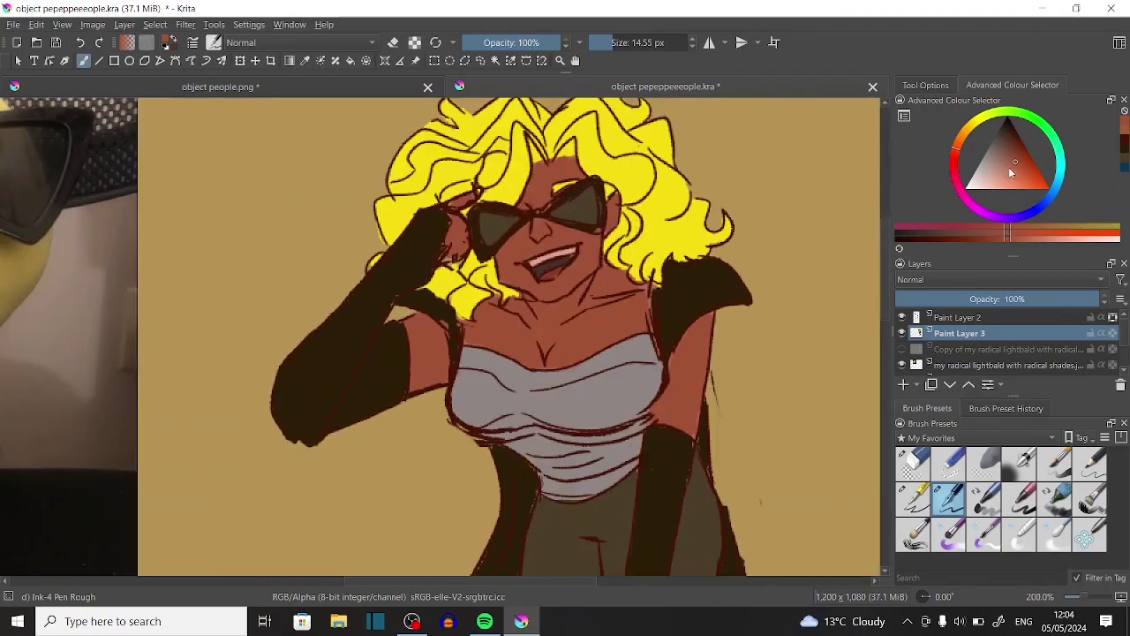
click(994, 183)
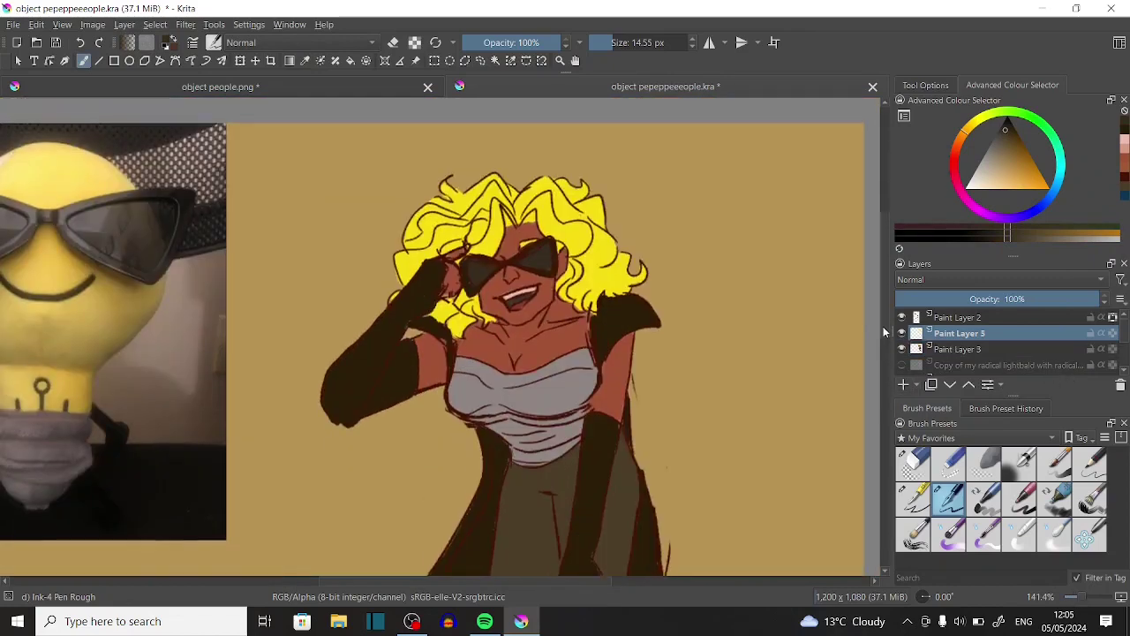
Tint the lower face blue and the mid-face red on Paint Layer 5, set it to Overlay at 34% opacity and choose Blender Blur.
click(1044, 205)
drag(516, 278, 543, 304)
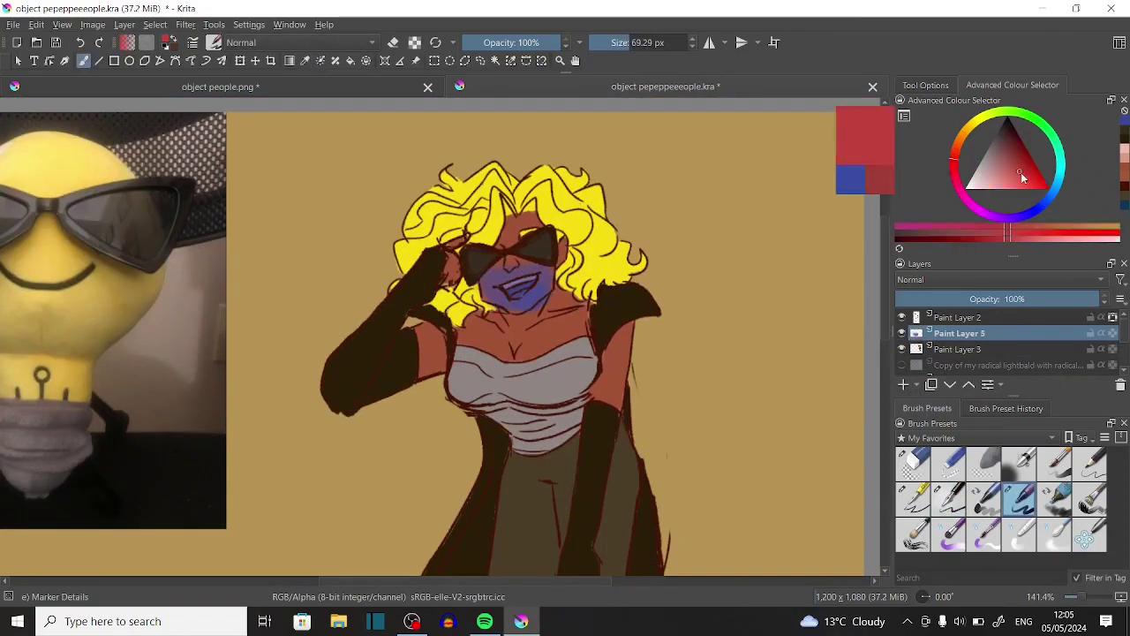
drag(481, 251, 521, 270)
click(998, 279)
click(945, 229)
drag(938, 298, 964, 299)
click(1053, 536)
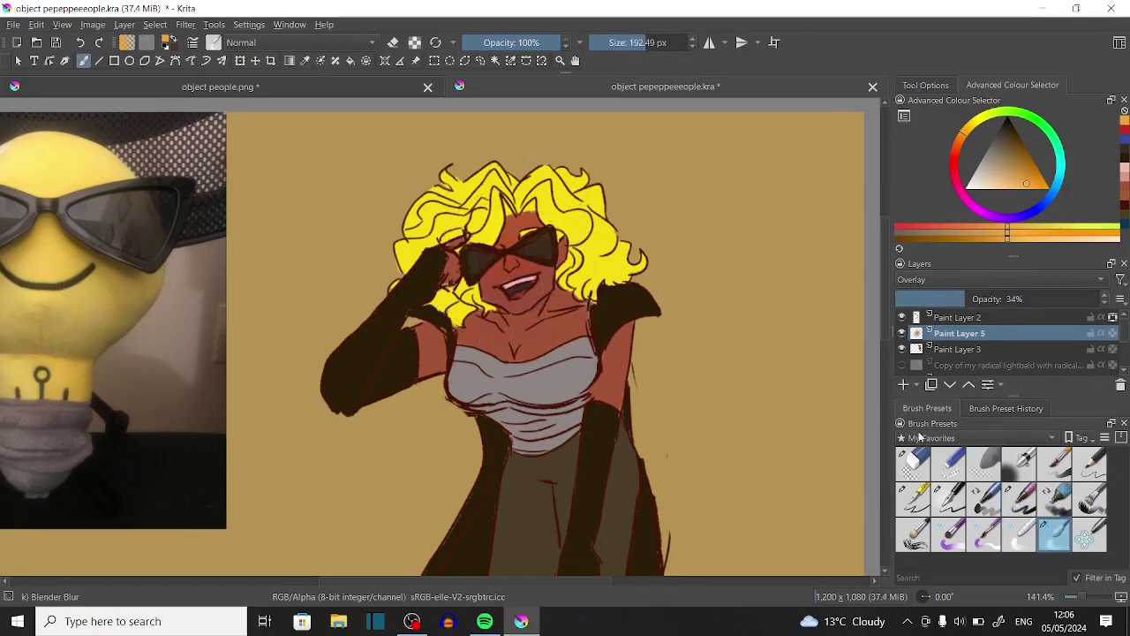
Shade the face and hair dark purple on a new Overlay layer with Ink-4 Pen Rough at 14.55 px.
click(903, 384)
click(998, 279)
click(997, 272)
click(998, 214)
click(1009, 132)
click(950, 497)
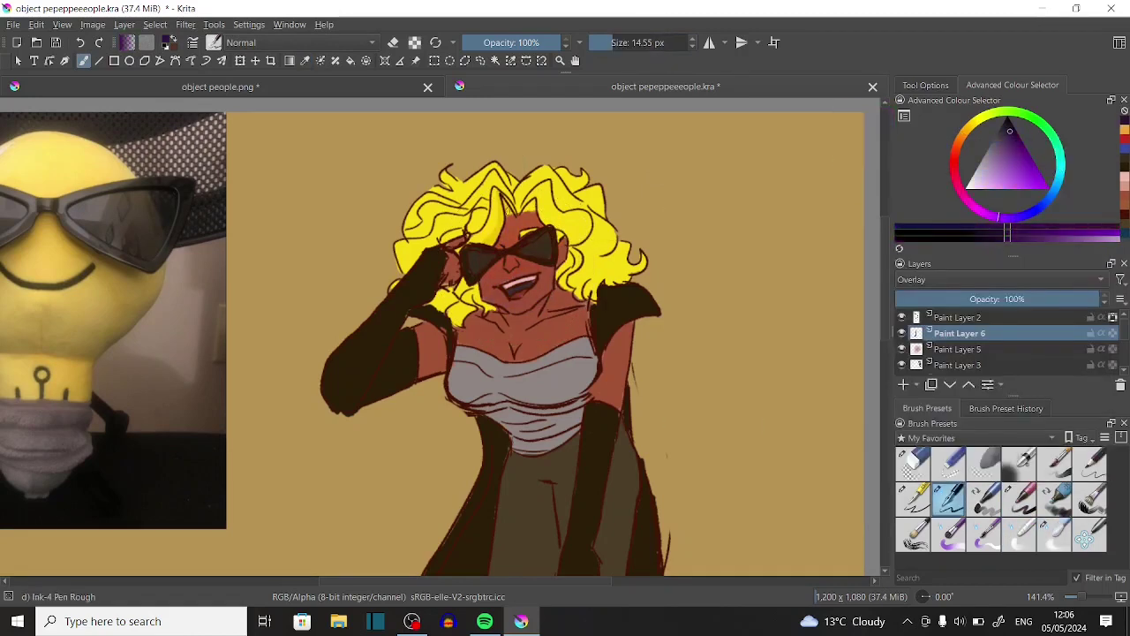
drag(548, 207, 565, 287)
mouse_move(503, 258)
mouse_down()
mouse_move(470, 283)
mouse_move(490, 311)
mouse_up()
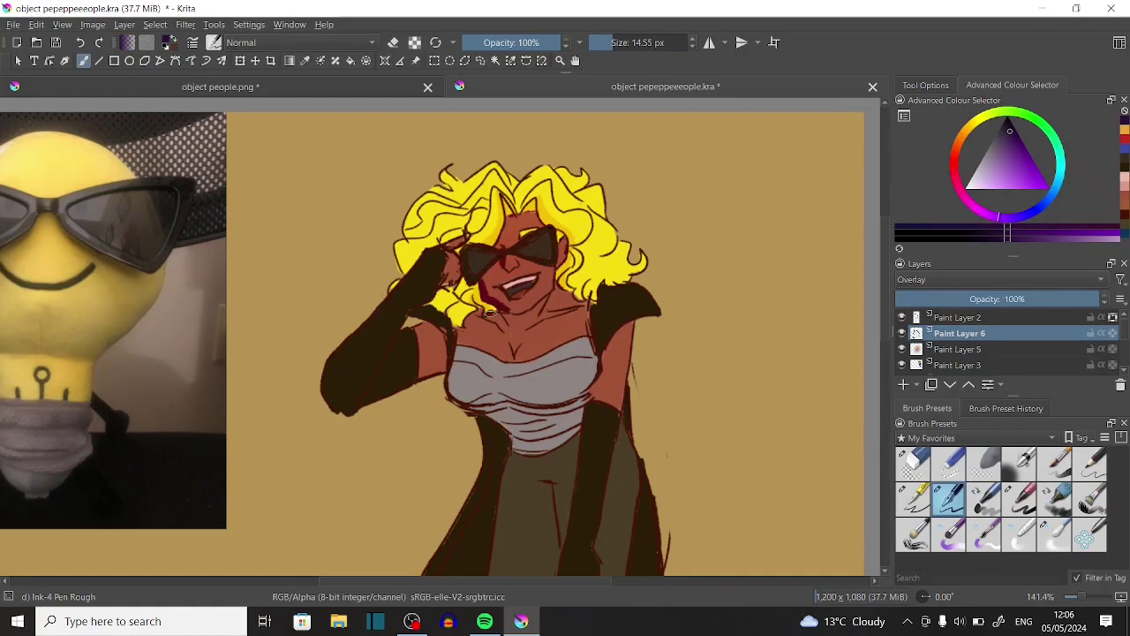
drag(408, 237, 486, 169)
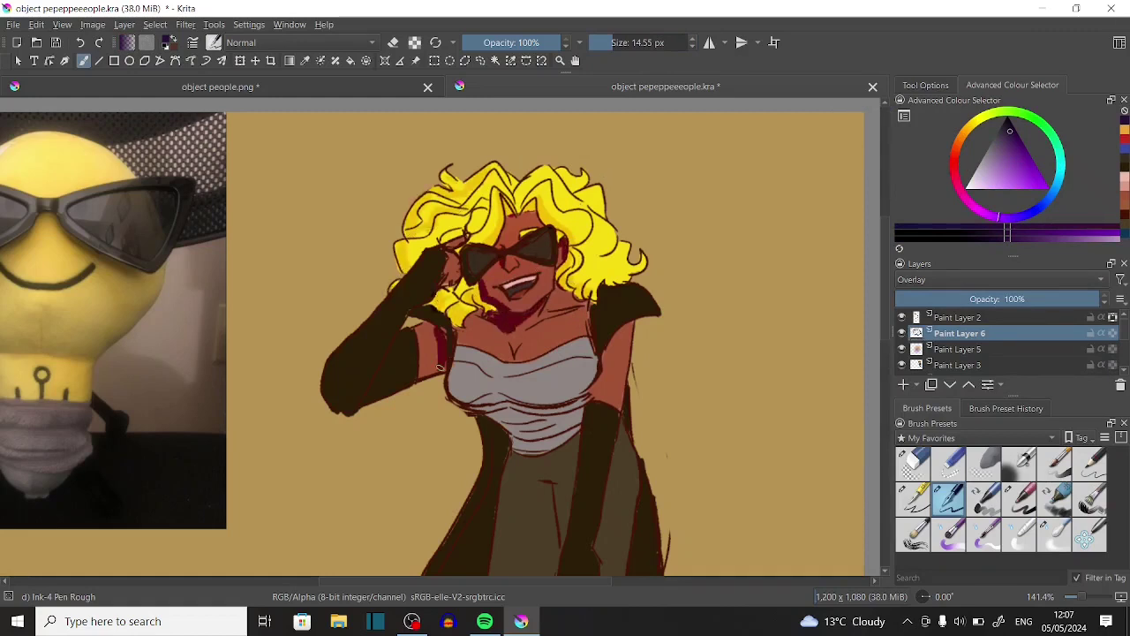
Paint dark purple shadows along the raised upper arm, the side of the grey top and the raised sleeve.
mouse_move(442, 369)
mouse_down()
mouse_move(512, 437)
mouse_move(505, 420)
mouse_up()
scroll(597, 275, down, 3)
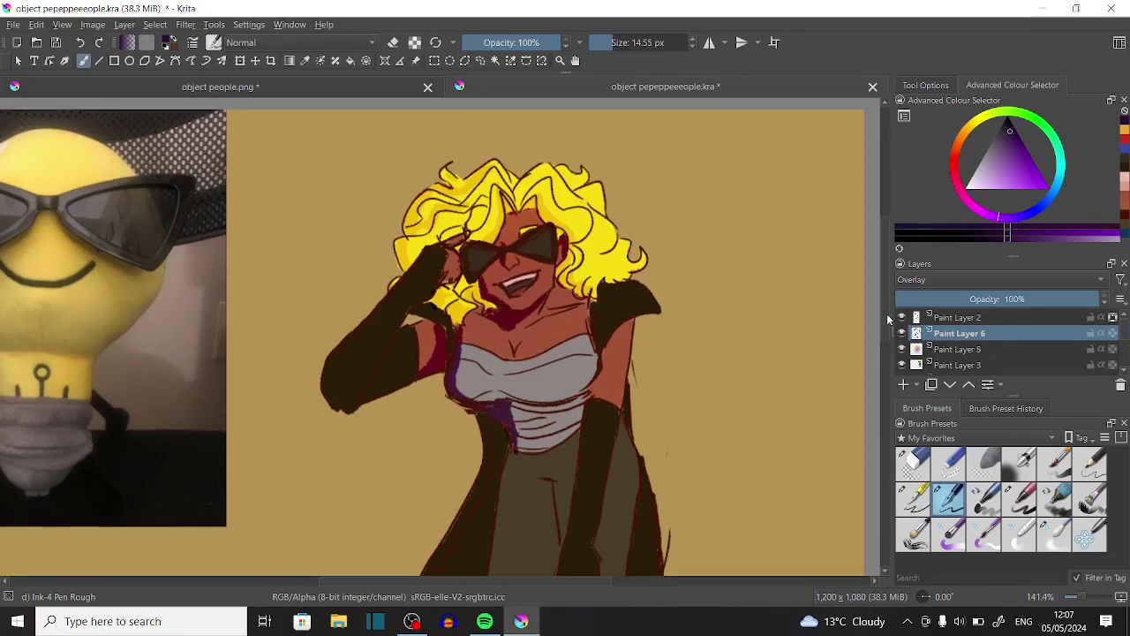
drag(379, 232, 360, 290)
drag(336, 240, 328, 300)
drag(408, 141, 429, 168)
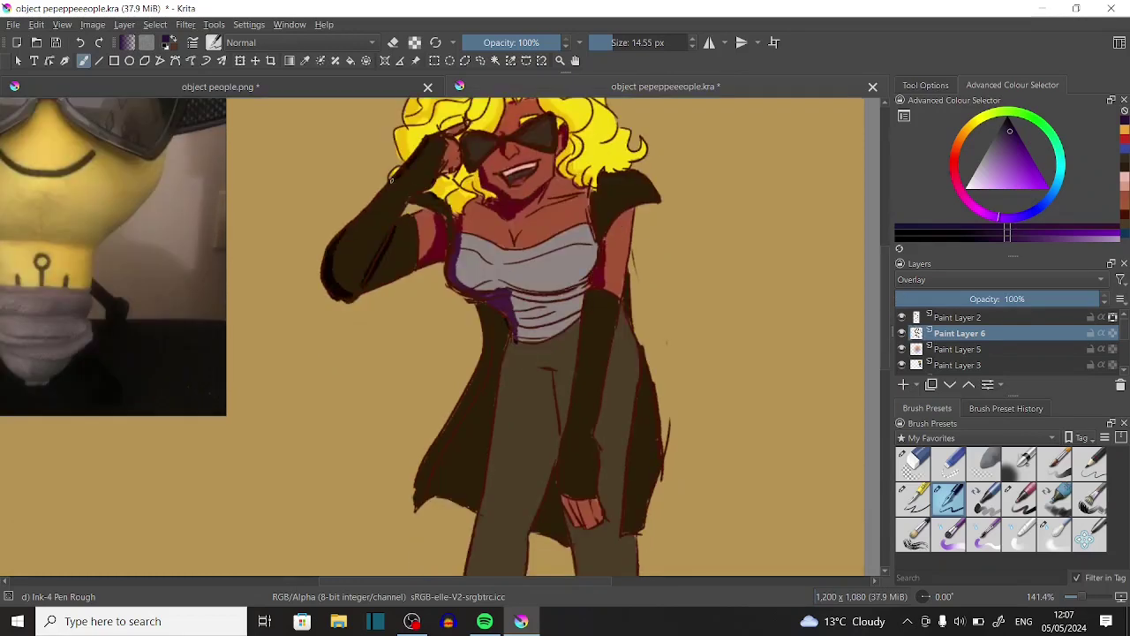
Shade the coat's inner edge and folds, the coat section between the legs and the lowered sleeve in dark purple.
scroll(451, 133, down, 2)
drag(525, 272, 488, 389)
drag(505, 247, 477, 442)
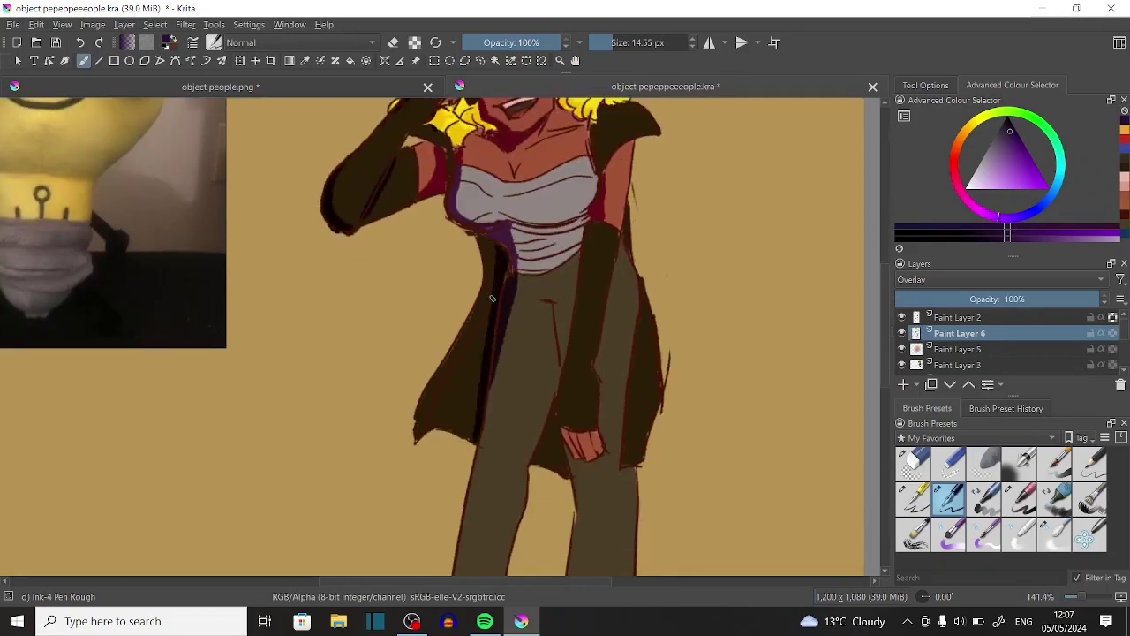
drag(495, 297, 440, 401)
drag(445, 398, 429, 431)
drag(554, 404, 562, 474)
drag(591, 229, 565, 454)
Add dark purple shadows down both trouser legs and on both shoes.
scroll(565, 455, down, 3)
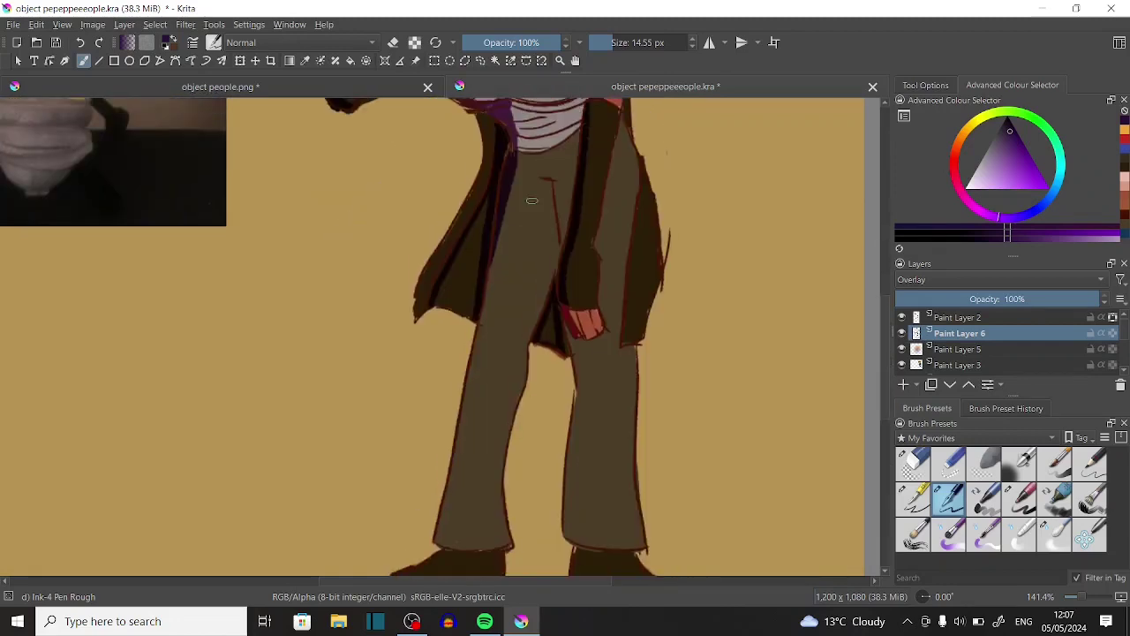
mouse_move(550, 181)
mouse_down()
mouse_move(555, 261)
mouse_move(505, 543)
mouse_up()
drag(577, 387, 568, 539)
scroll(567, 538, down, 4)
mouse_move(499, 408)
mouse_down()
mouse_move(415, 468)
mouse_move(469, 447)
mouse_up()
mouse_move(404, 431)
mouse_down()
mouse_move(389, 464)
mouse_move(404, 466)
mouse_up()
drag(574, 408, 593, 450)
drag(604, 447, 659, 477)
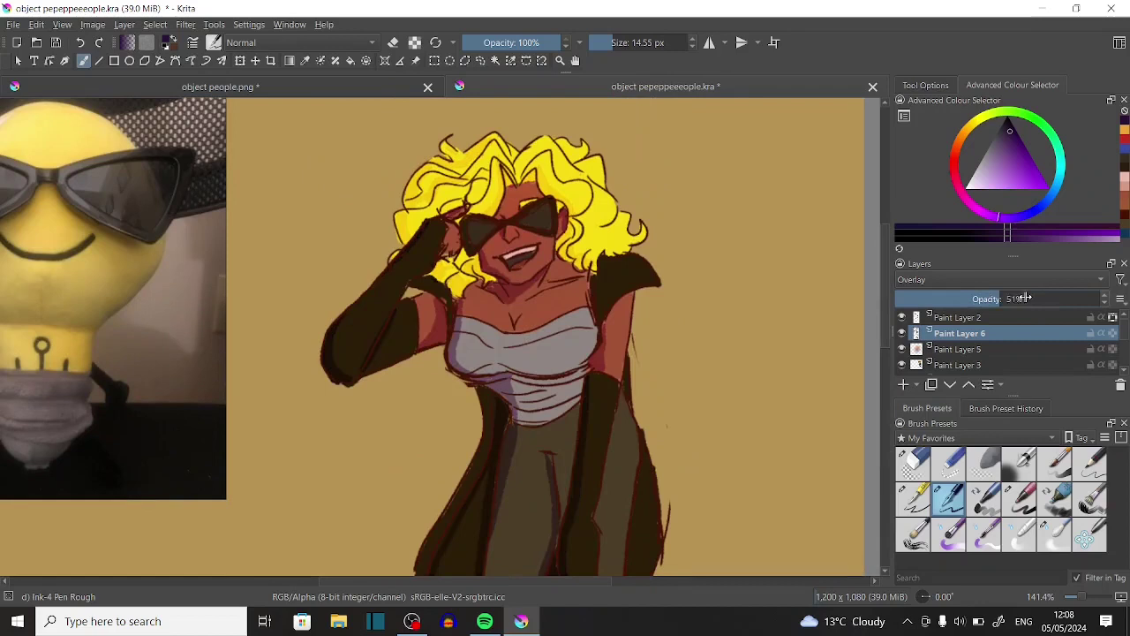
Paint dark purple test strokes in the hair on a new layer and set that layer to Multiply at 20% opacity.
drag(501, 167, 497, 198)
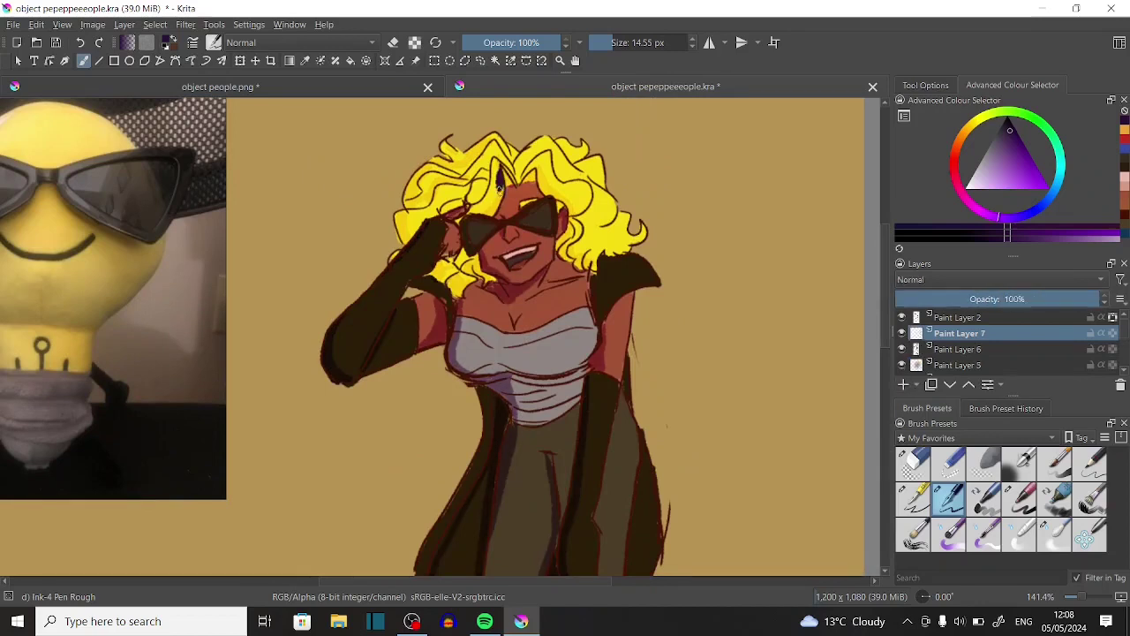
mouse_move(434, 165)
mouse_down()
mouse_move(498, 136)
mouse_move(410, 207)
mouse_up()
click(997, 279)
click(971, 318)
drag(1104, 298, 936, 298)
Shade the hair locks on both sides of the face on the Multiply layer with the 14.55 px brush.
drag(432, 187, 404, 208)
drag(455, 181, 436, 184)
drag(407, 212, 399, 237)
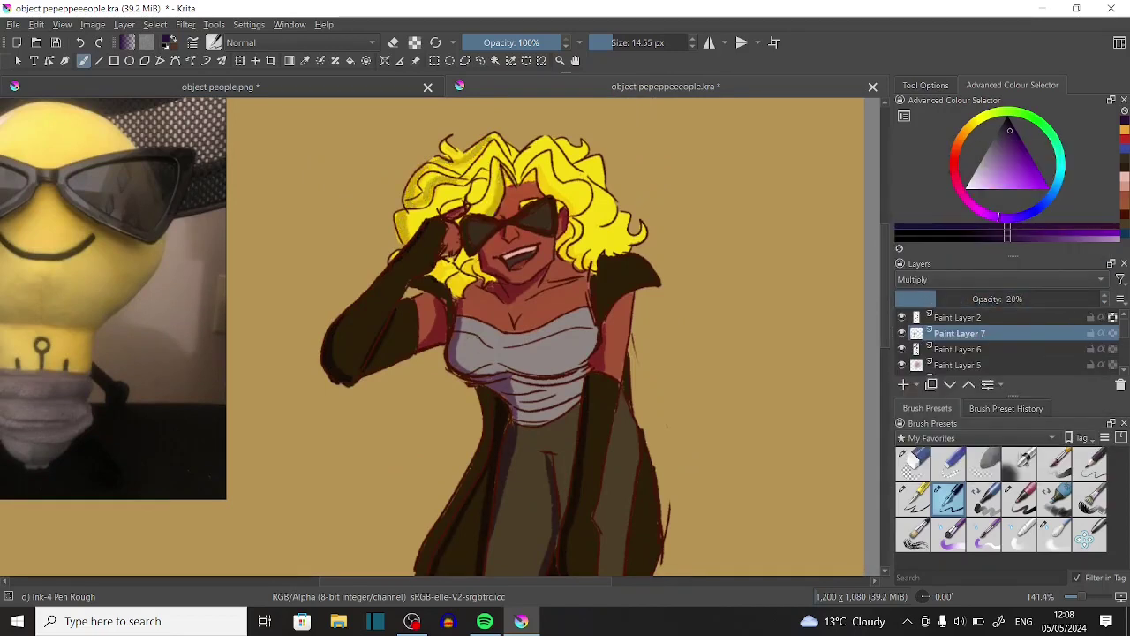
drag(471, 276, 457, 293)
drag(491, 260, 475, 279)
drag(569, 220, 560, 256)
drag(447, 268, 433, 281)
drag(584, 249, 576, 267)
Add a new Overlay layer and paint pale yellow highlights on the curls beside the sunglasses' outer lens.
key(Insert)
key(alt+shift+o)
ctrl+click(583, 190)
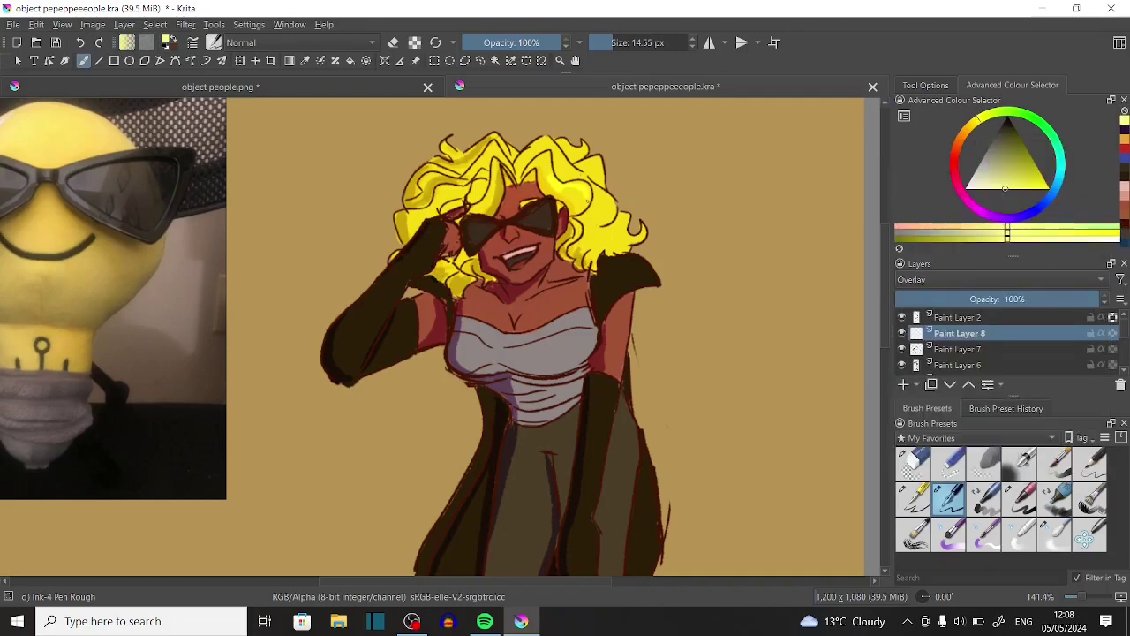
drag(616, 192, 600, 221)
drag(558, 181, 589, 159)
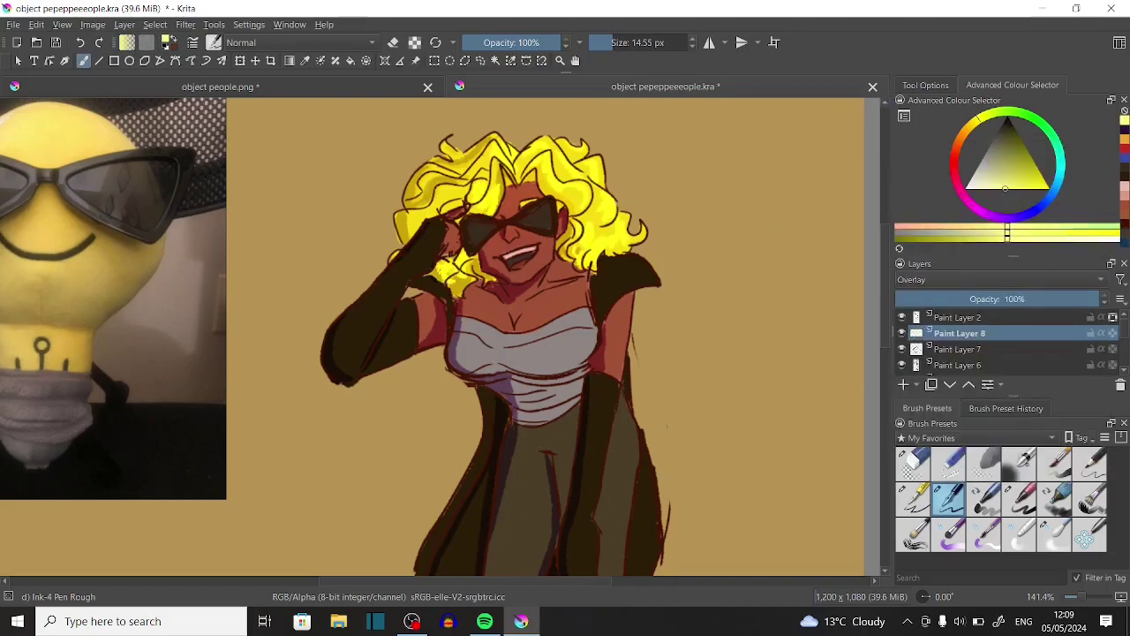
Check the whole figure, return to the shading on Paint Layer 6 and pick dark purple.
key(minus)
key(minus)
key(1)
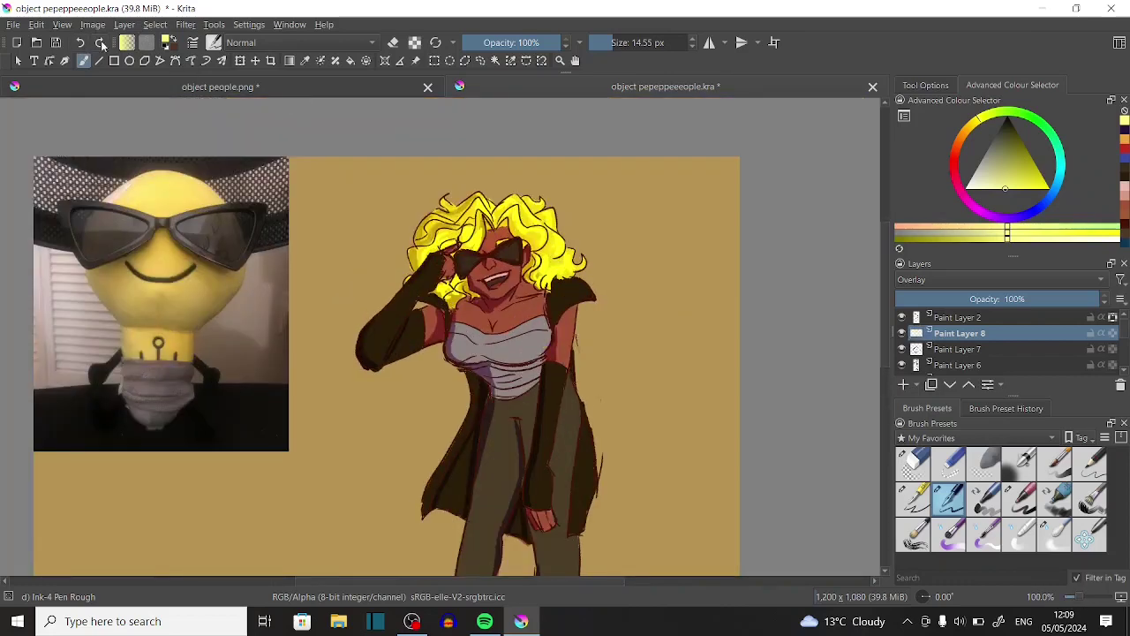
scroll(511, 203, down, 3)
key(Page_Down)
key(Page_Down)
ctrl+click(510, 203)
key(minus)
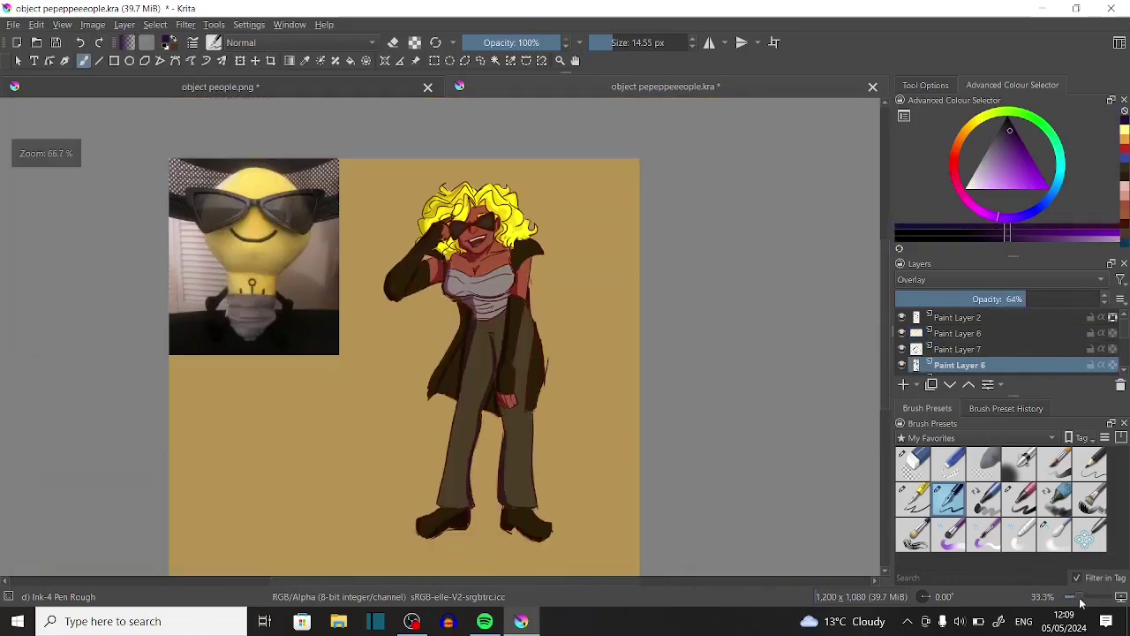
Duplicate the flat colours of Paint Layer 3 twice and place the copies above the line art, hiding the topmost one.
click(987, 367)
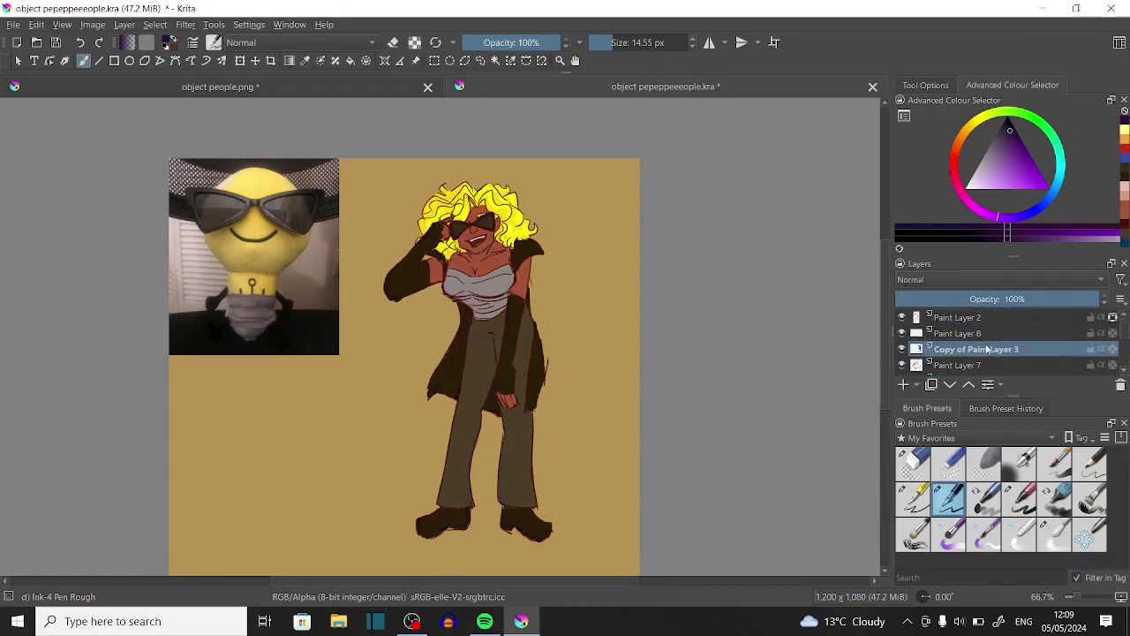
right_click(975, 345)
click(959, 391)
Airbrush the visible flat-colour copy pink on the upper body and blue below with Airbrush Soft at 600 px, and change its blending mode.
click(1008, 184)
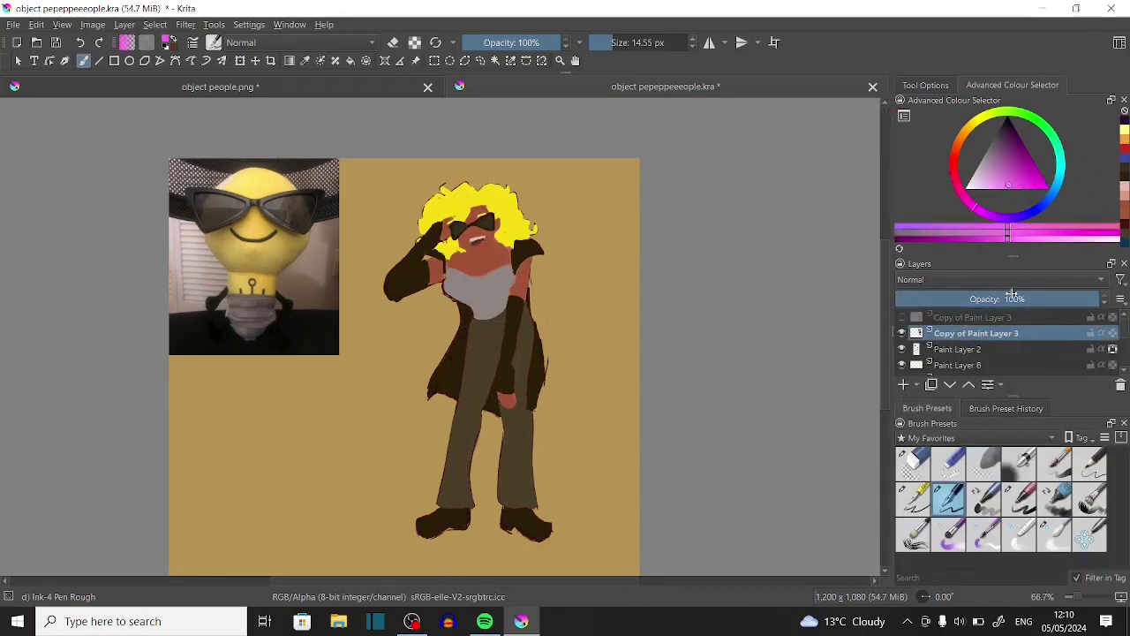
click(1018, 460)
mouse_move(494, 212)
mouse_down()
mouse_move(518, 215)
mouse_move(509, 265)
mouse_move(522, 256)
mouse_up()
click(1045, 202)
drag(481, 371, 494, 521)
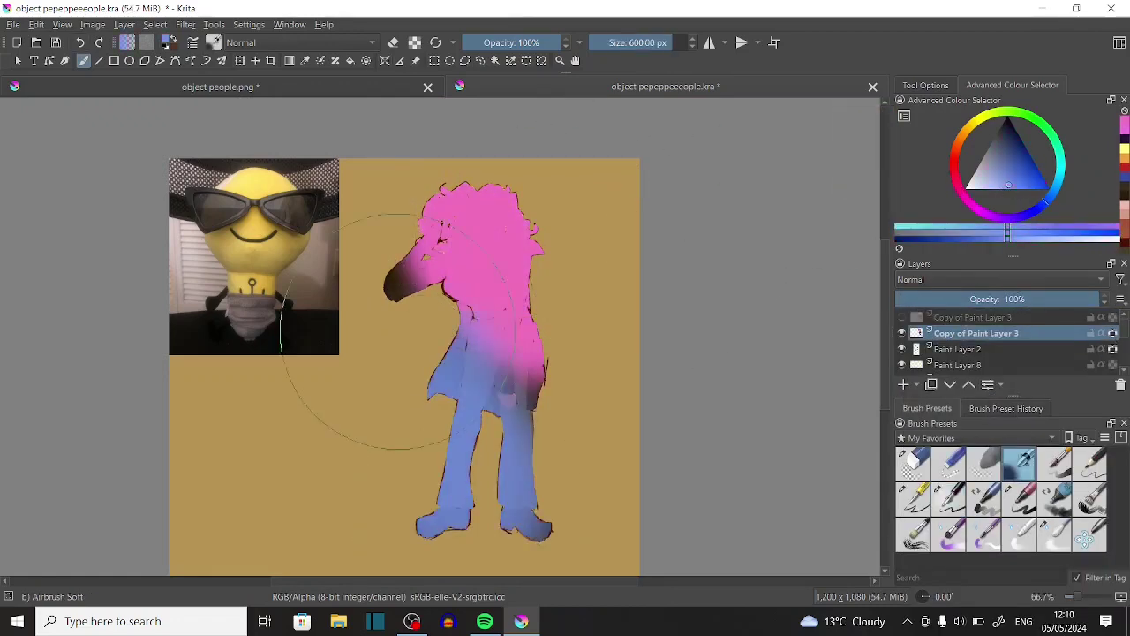
click(997, 279)
click(971, 262)
Show the topmost flat-colour copy, lock its transparency for a pink airbrush tint and set it to Overlay at 40% opacity.
click(1098, 318)
click(902, 317)
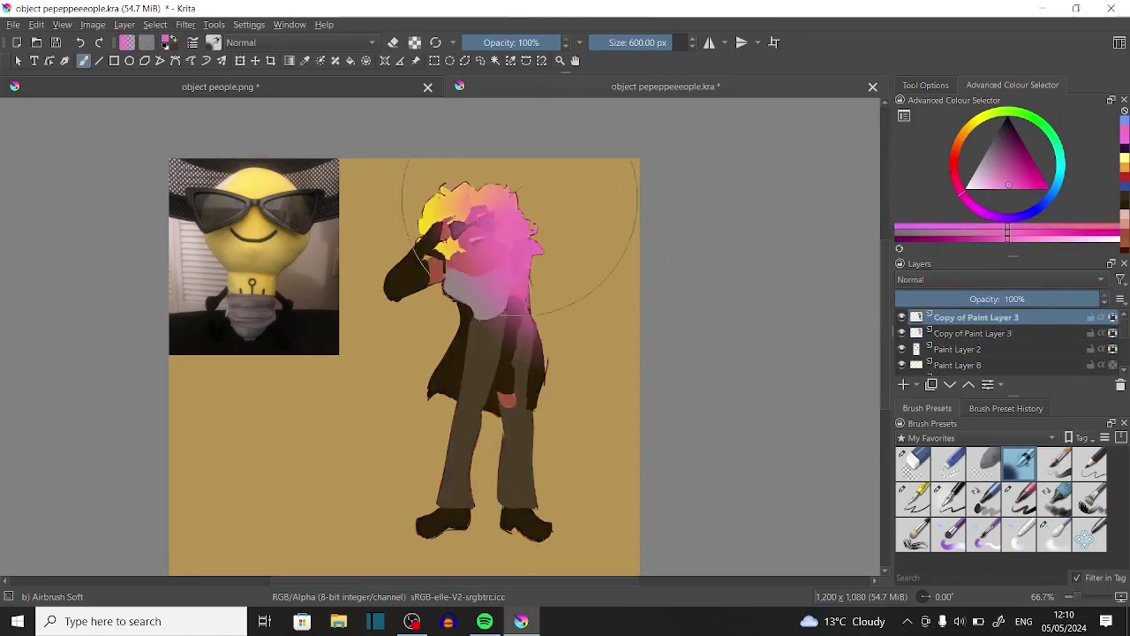
click(997, 279)
click(962, 292)
drag(962, 291, 977, 298)
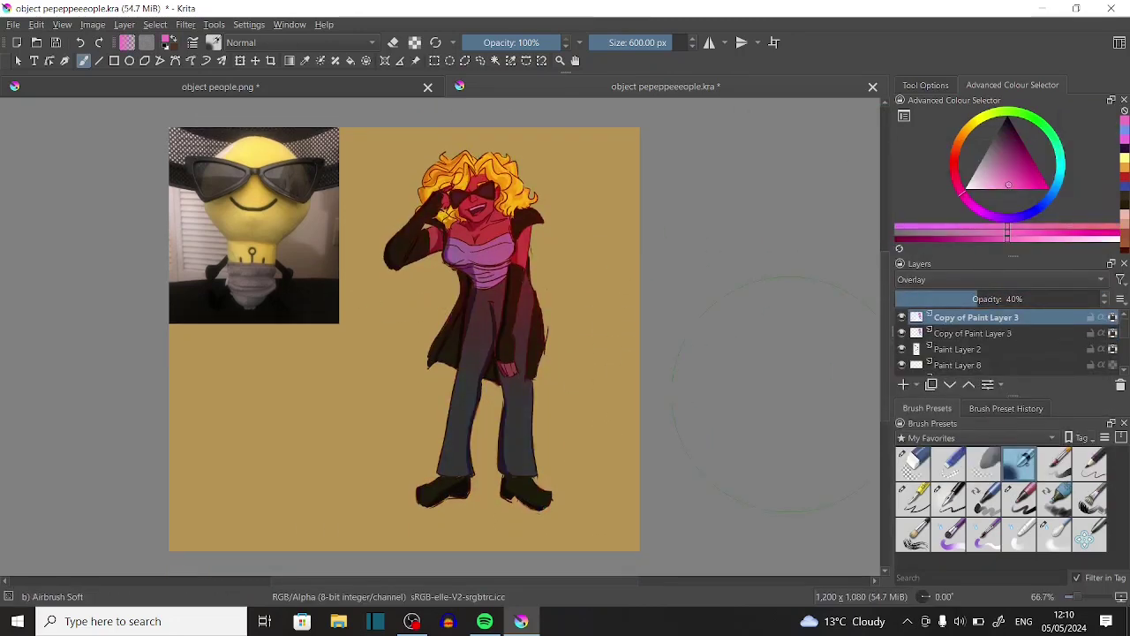